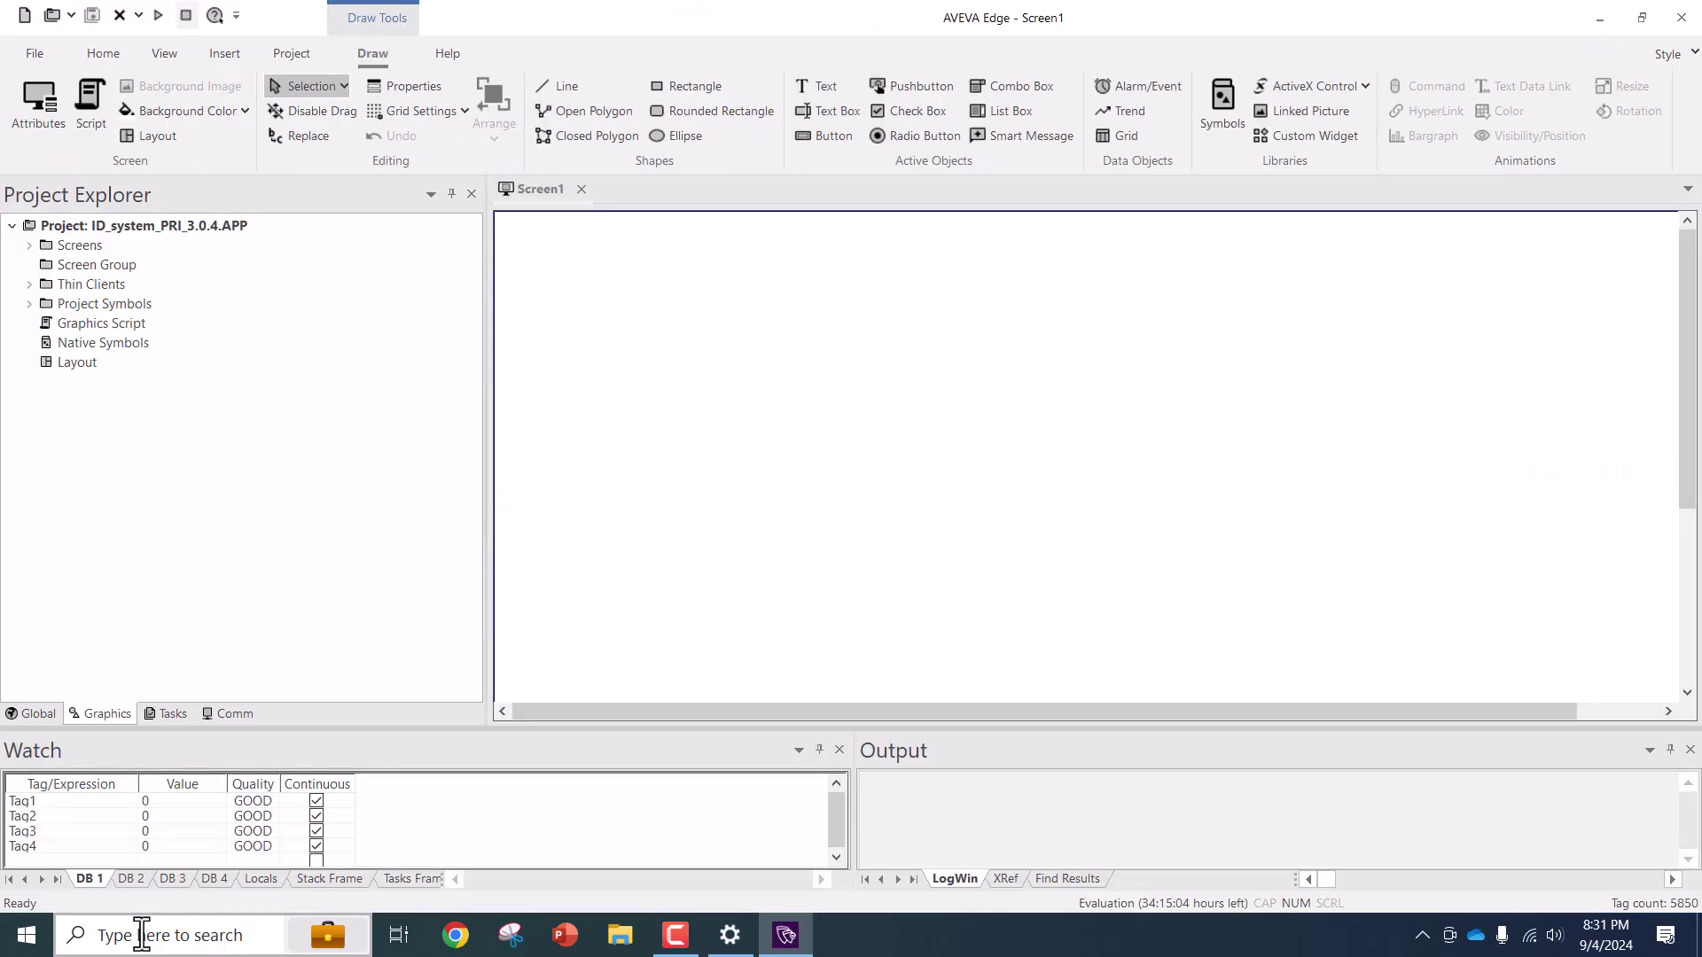
Open Windows Search over the AVEVA Edge project ID_system_PRI_3.0.4.APP with its empty Screen1
{"action": "left_click", "coordinate": [132, 935]}
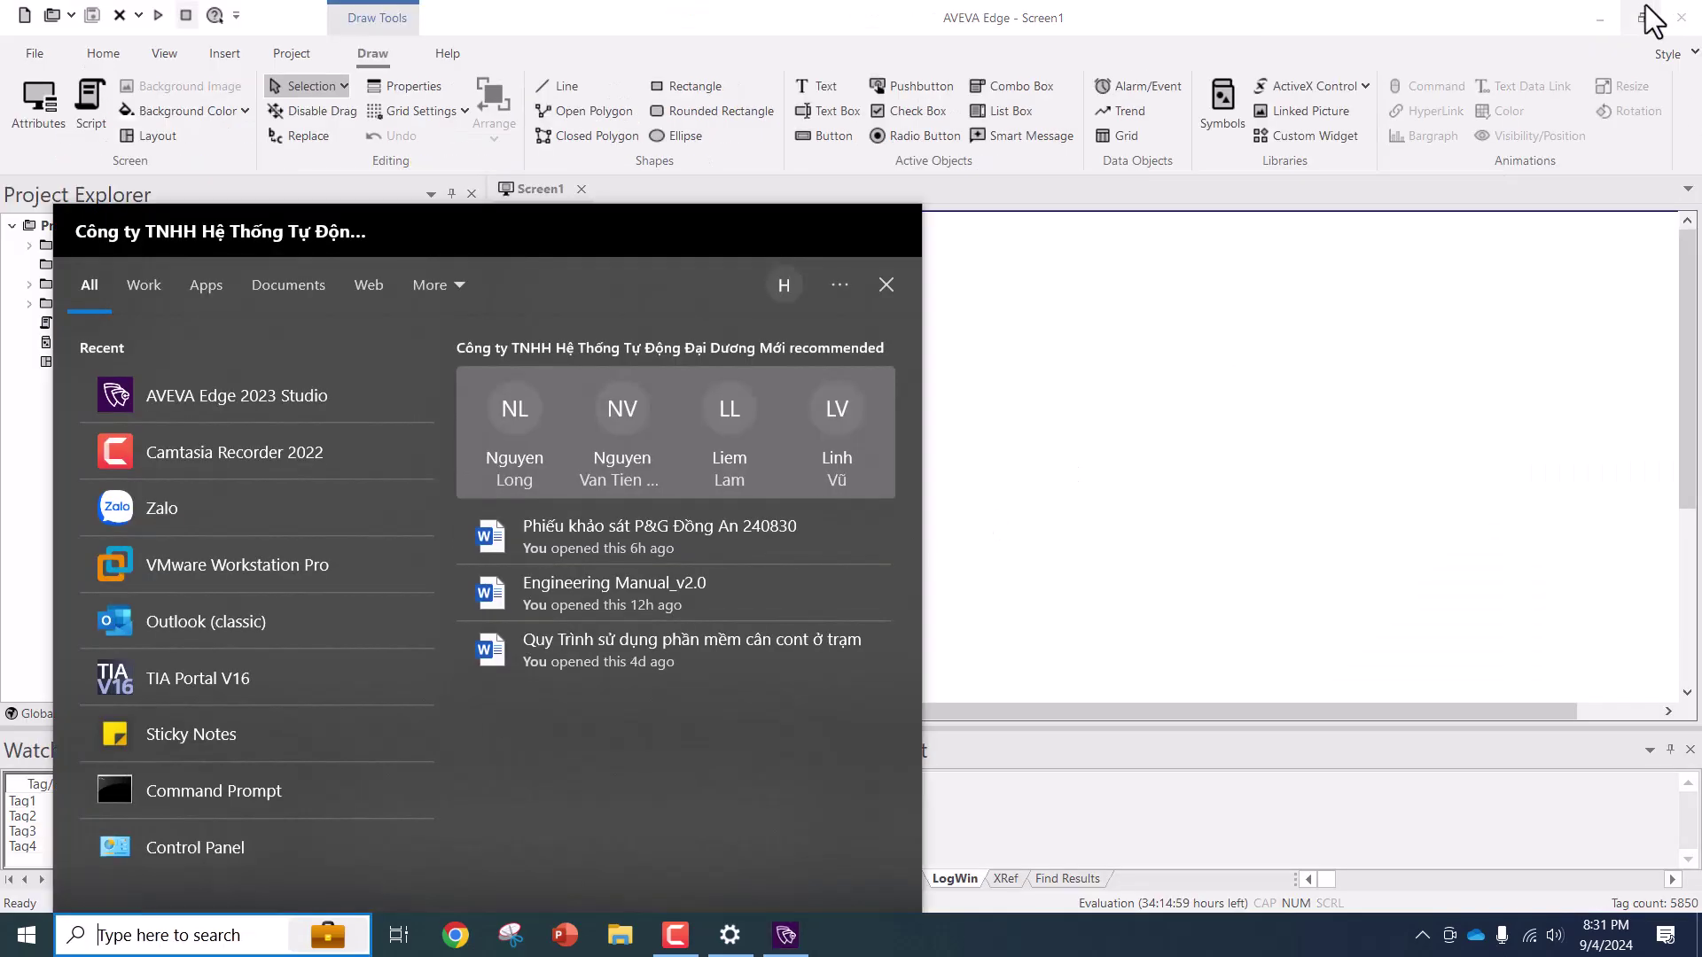
Minimize AVEVA Edge, launch ModSim32 from a 'modsim' search and narrow its window
{"action": "left_click", "coordinate": [1600, 18]}
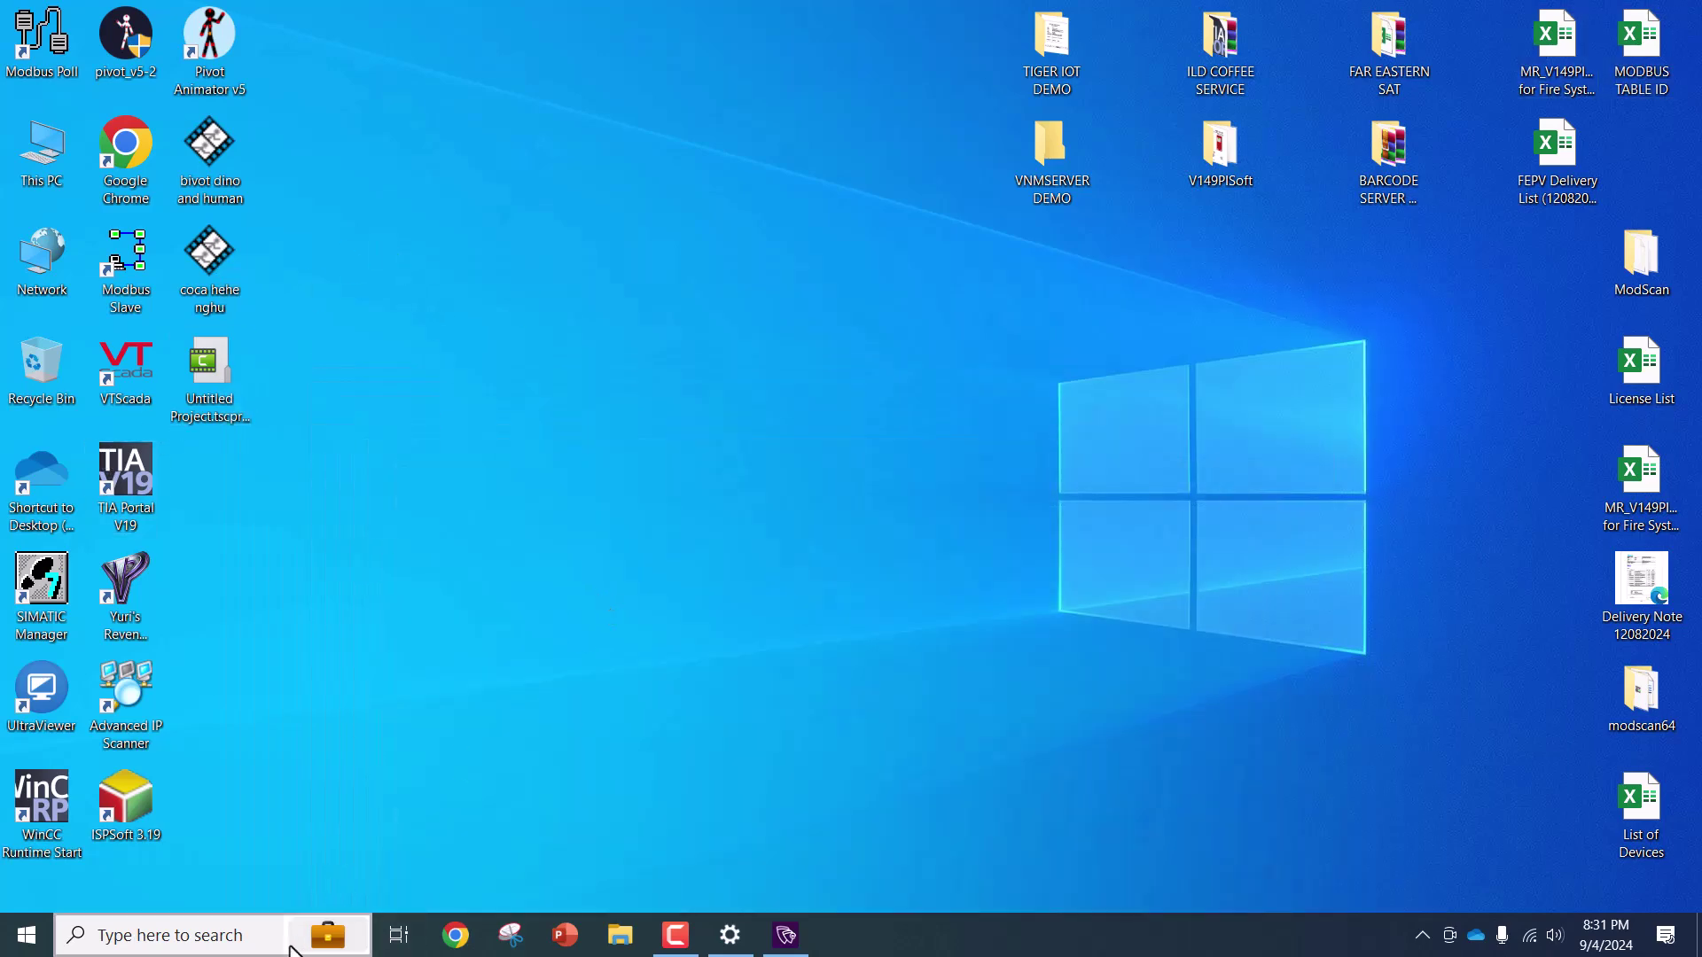
{"action": "left_click", "coordinate": [231, 935]}
{"action": "type", "text": "modsim"}
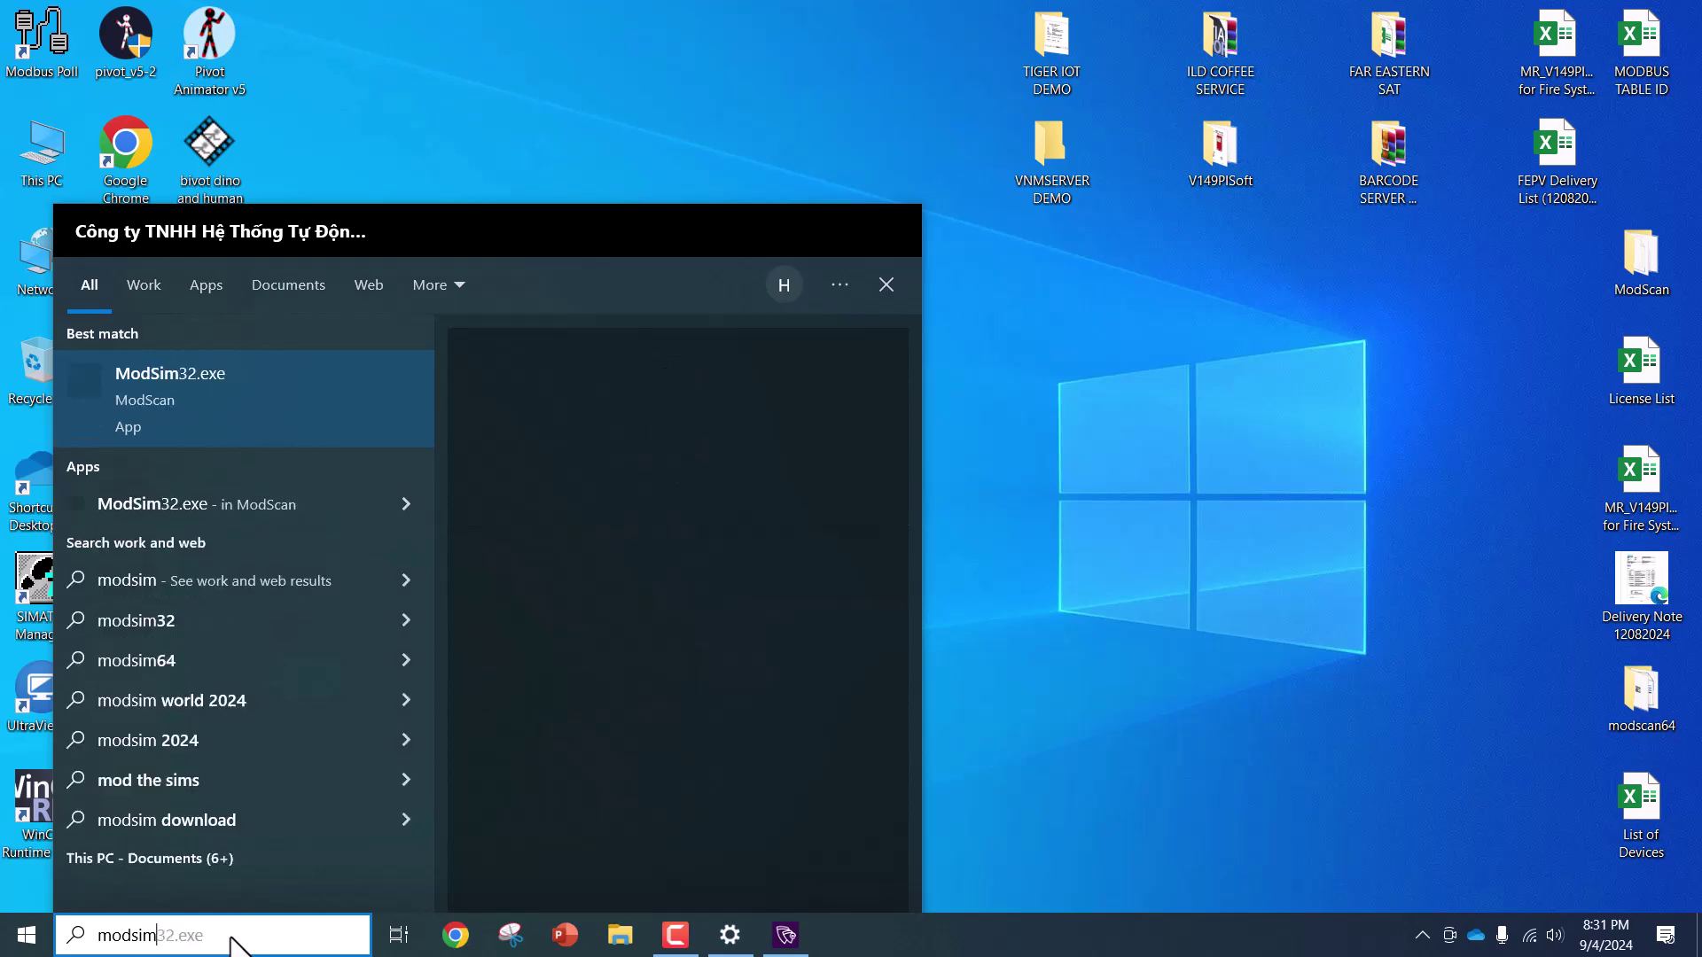
{"action": "key", "text": "Return"}
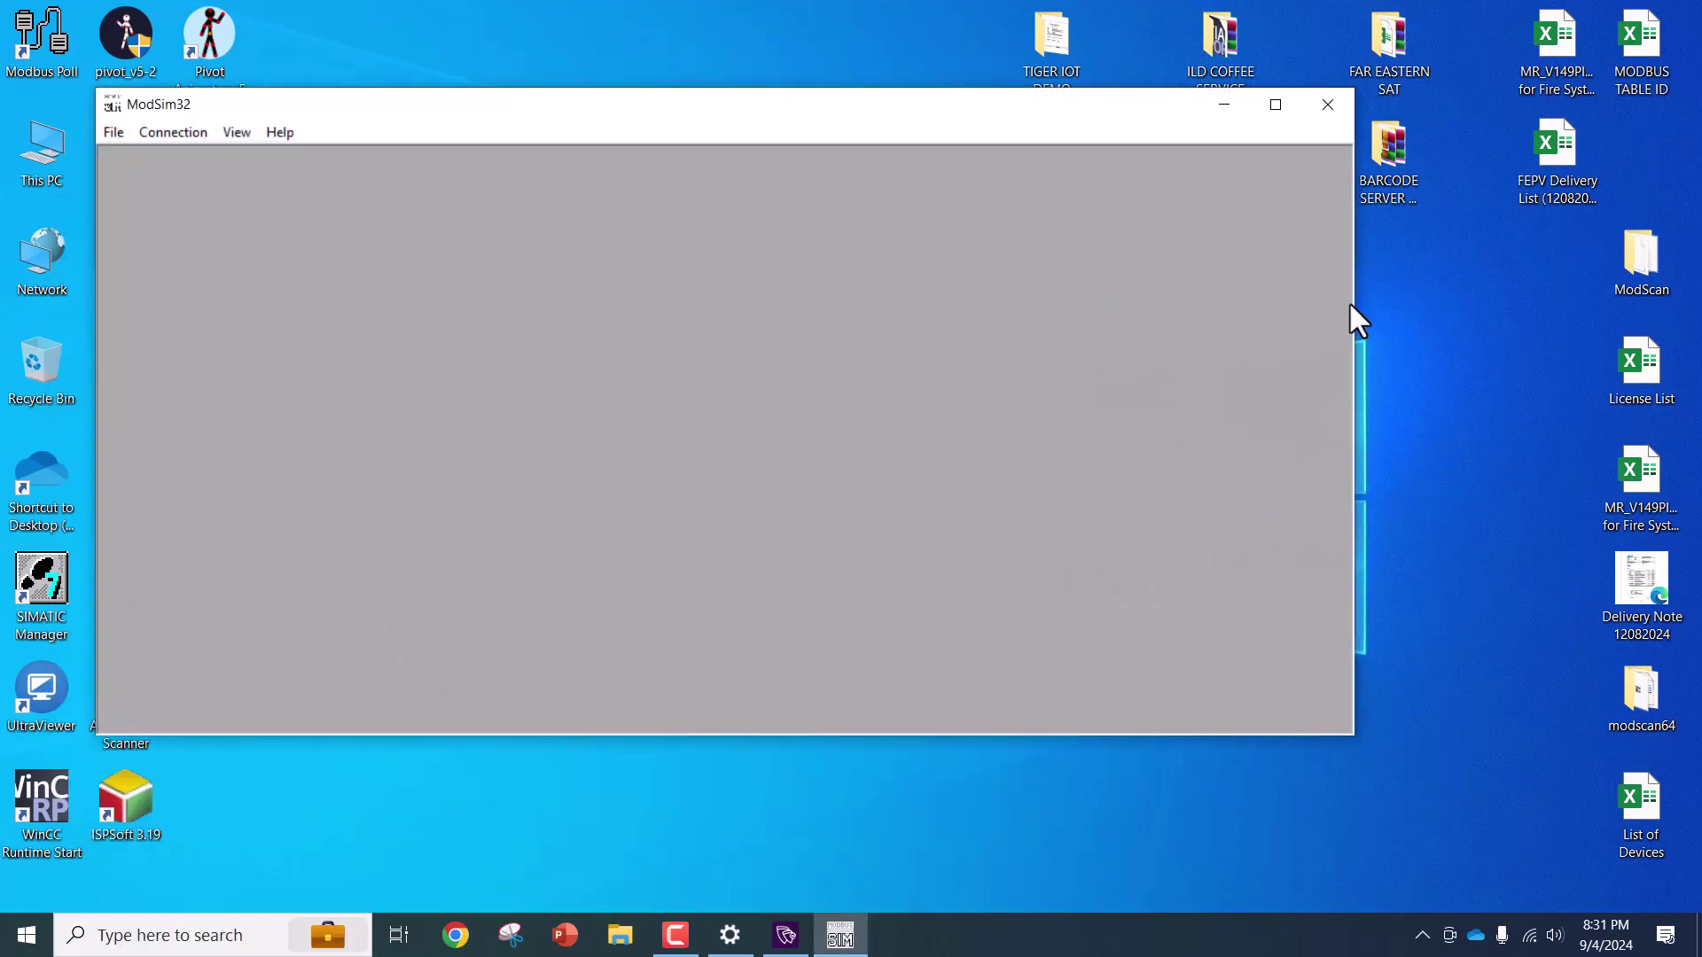
{"action": "left_click_drag", "start_coordinate": [1351, 306], "coordinate": [896, 330]}
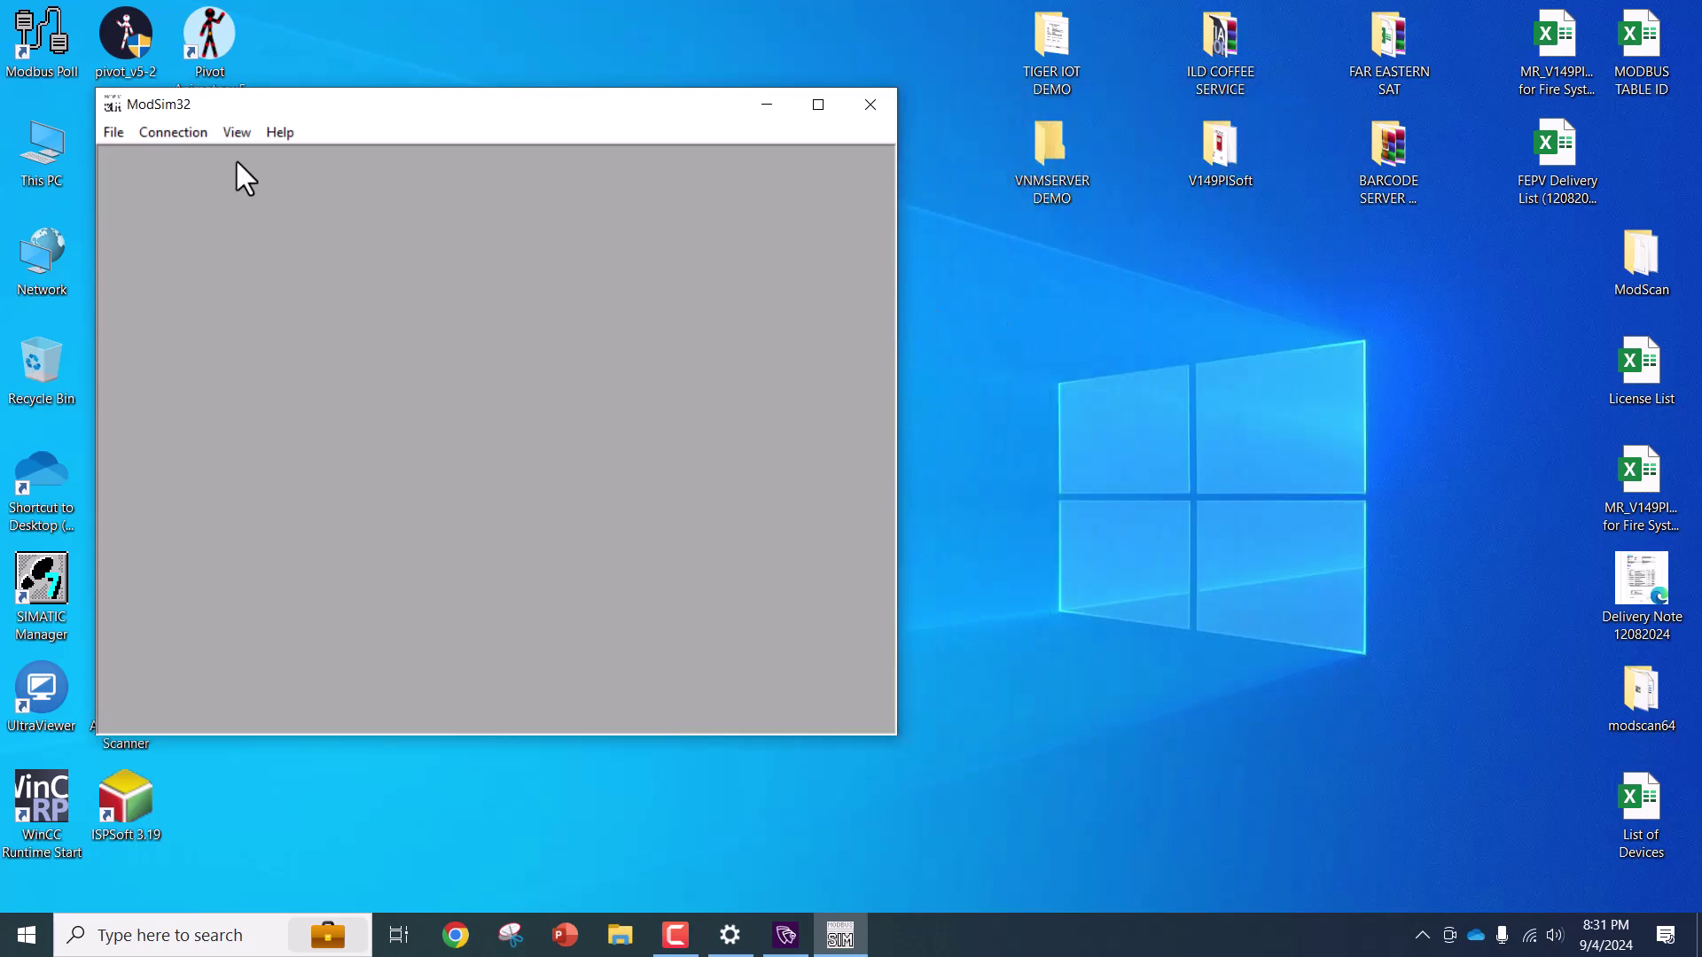
Create a new ModSim document with address 1, length 10 and point type 01: COIL STATUS
{"action": "left_click", "coordinate": [113, 132]}
{"action": "left_click", "coordinate": [146, 165]}
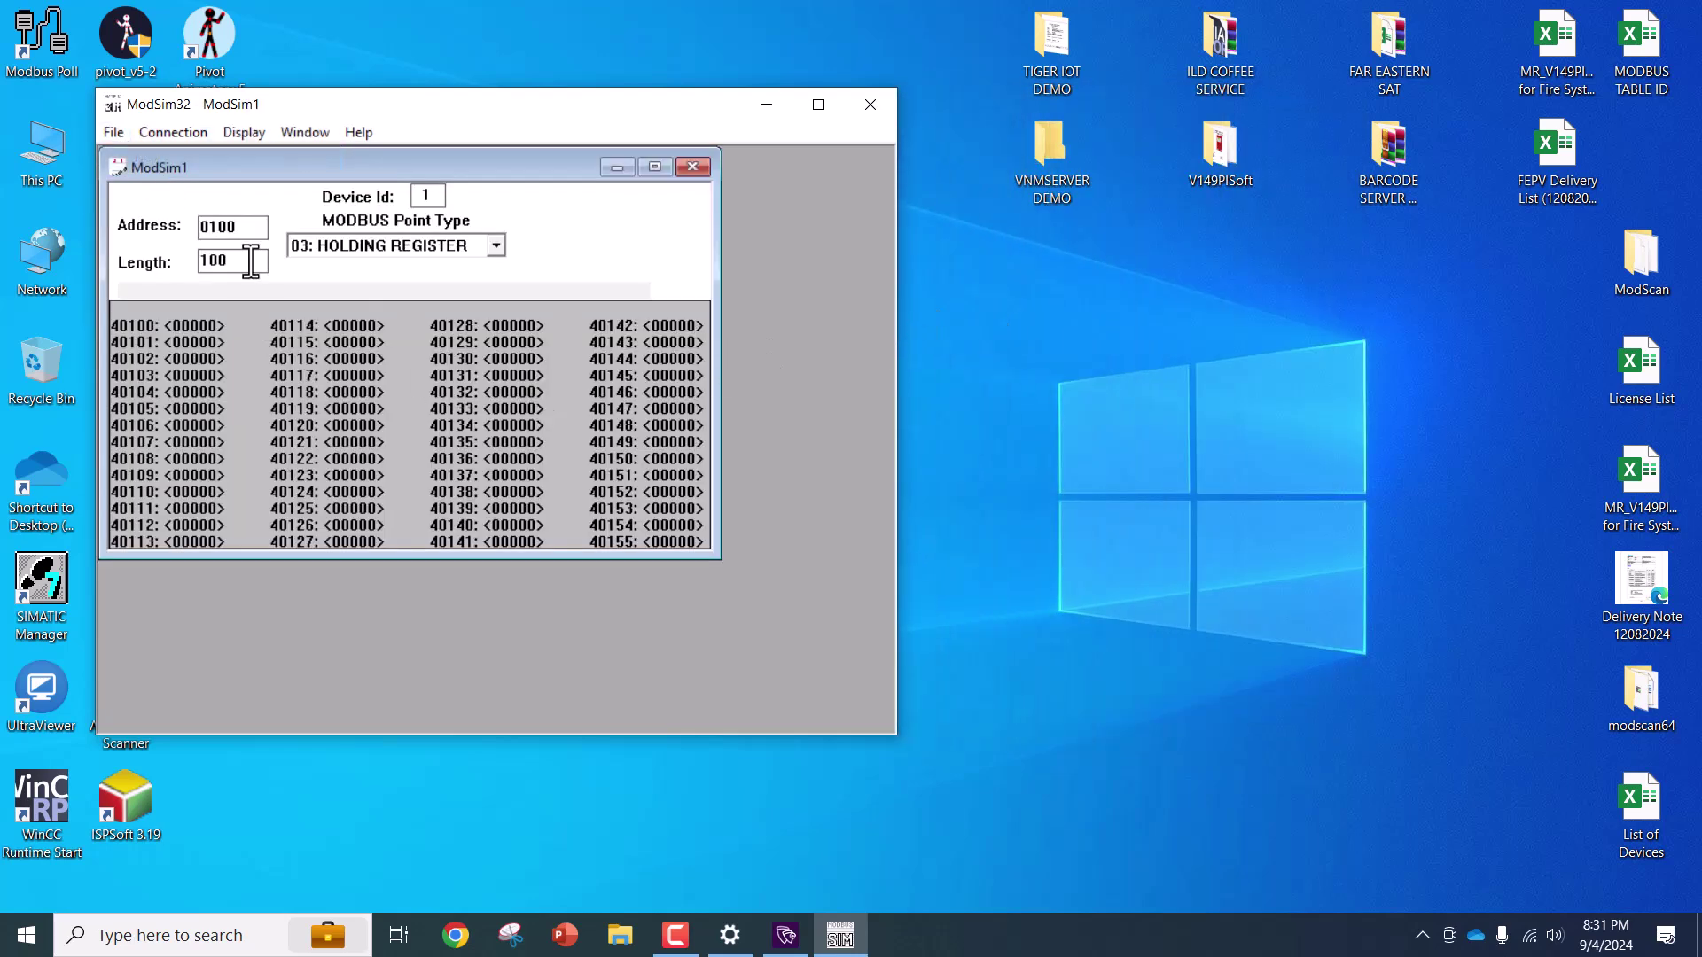
{"action": "left_click_drag", "start_coordinate": [253, 227], "coordinate": [128, 232]}
{"action": "type", "text": "1"}
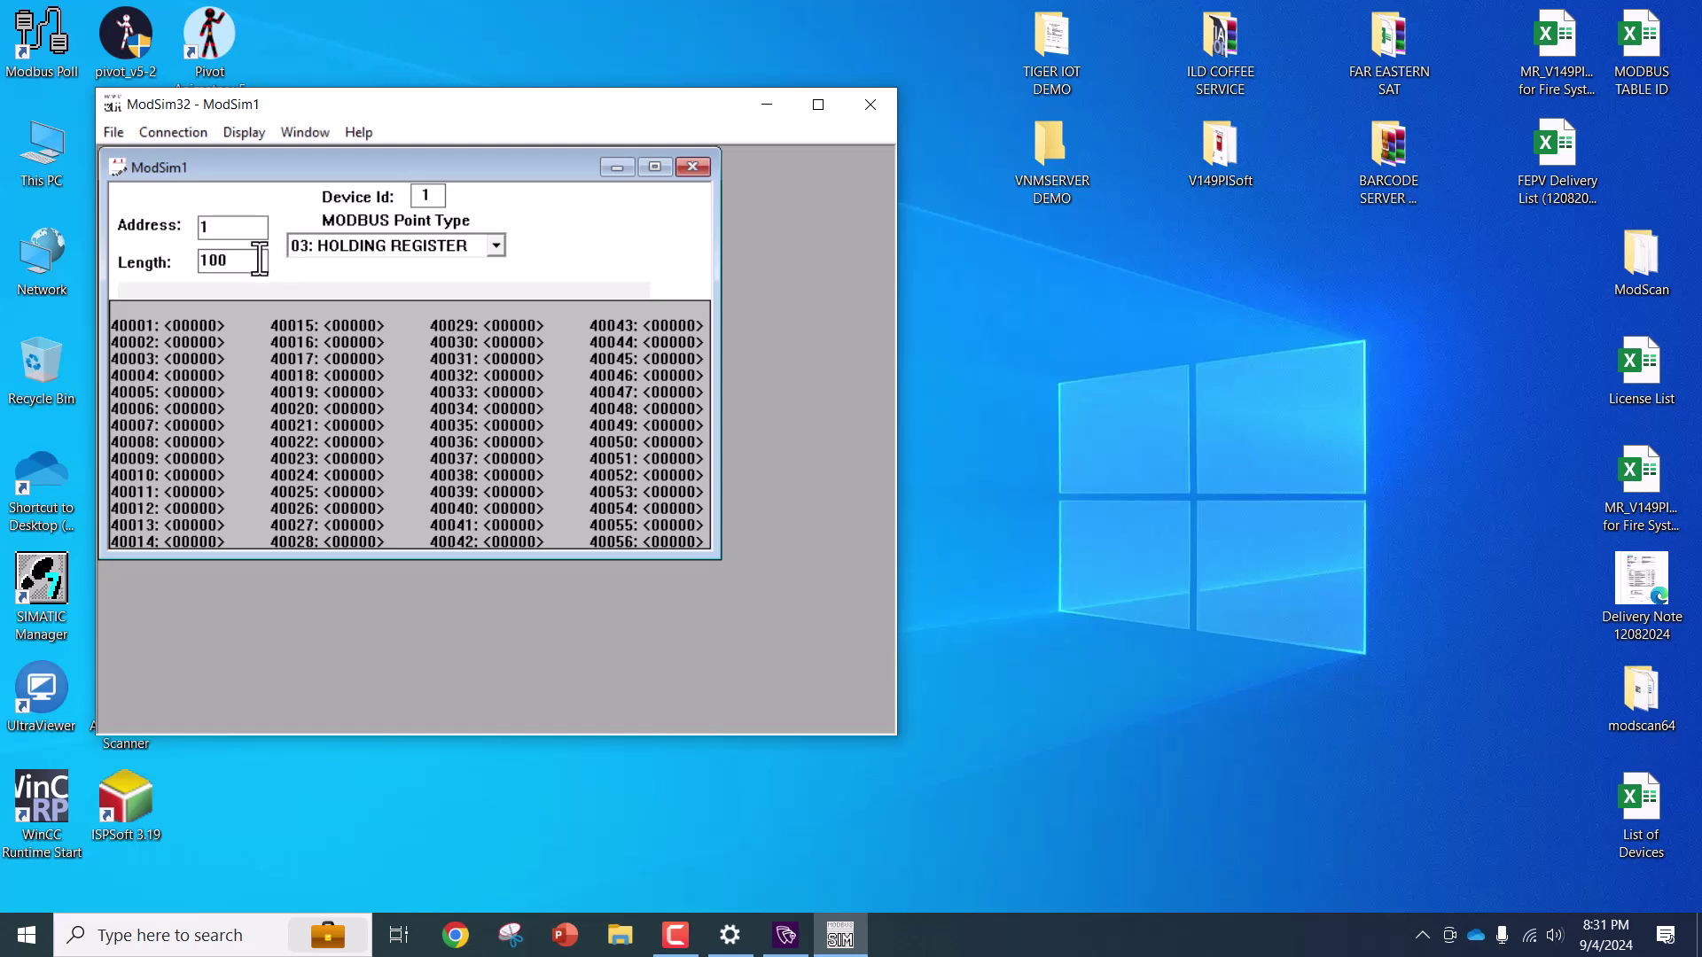
{"action": "left_click_drag", "start_coordinate": [259, 259], "coordinate": [200, 261]}
{"action": "type", "text": "10"}
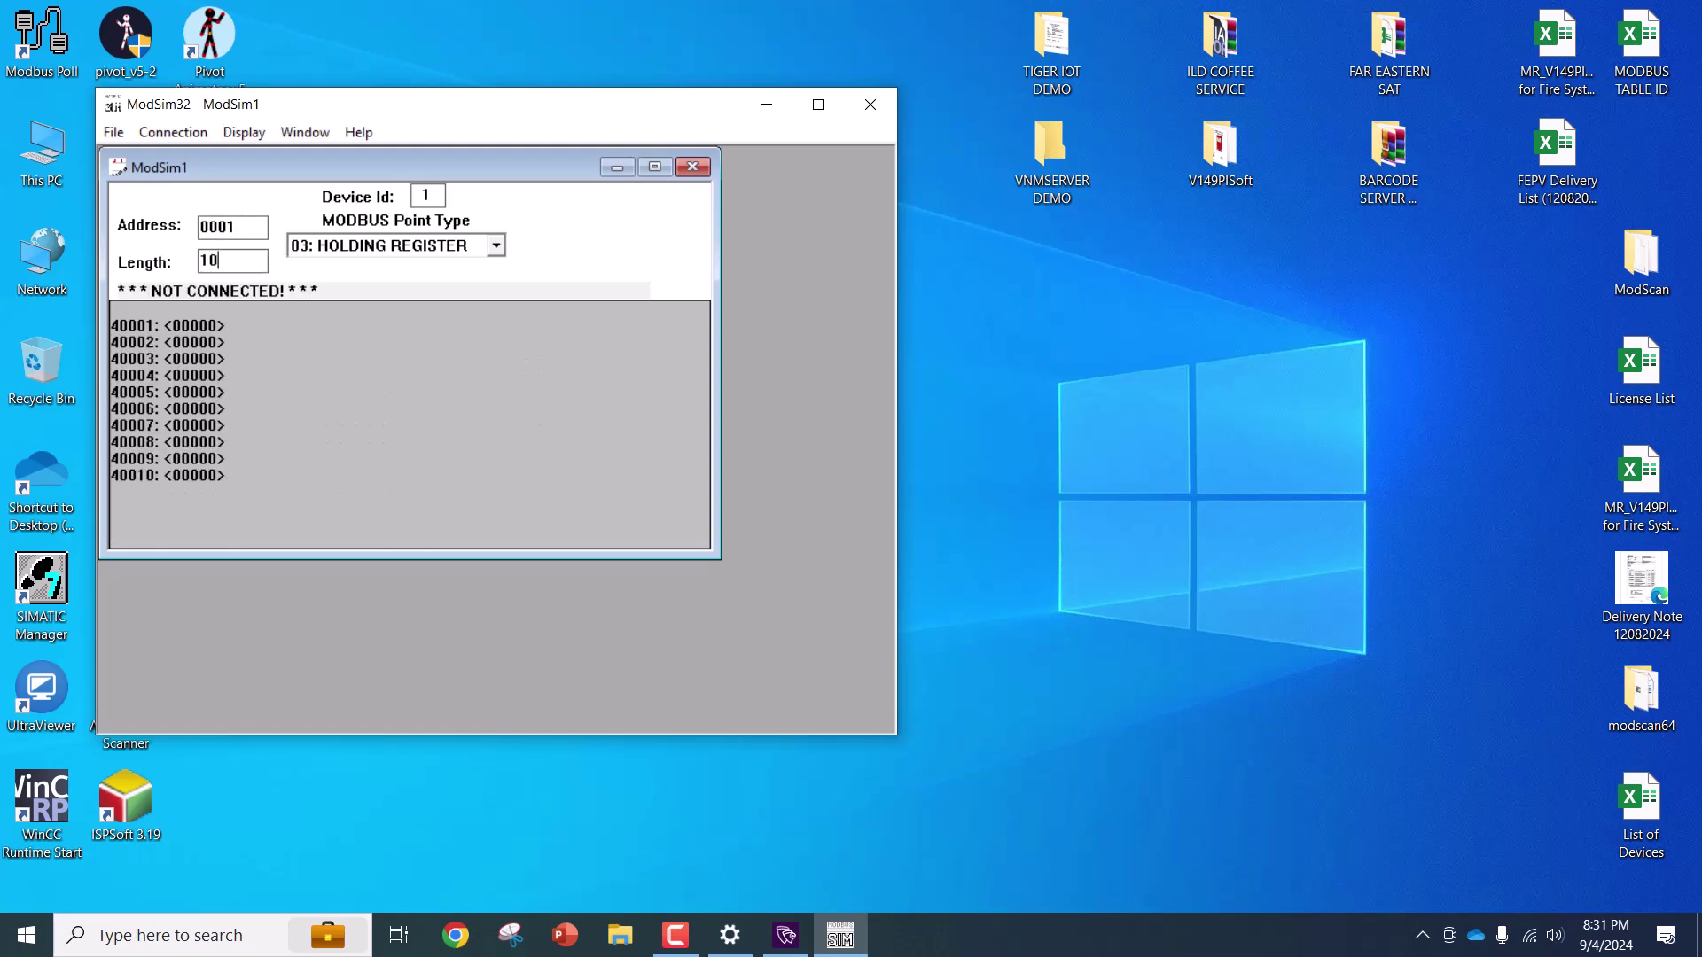
{"action": "left_click", "coordinate": [358, 247]}
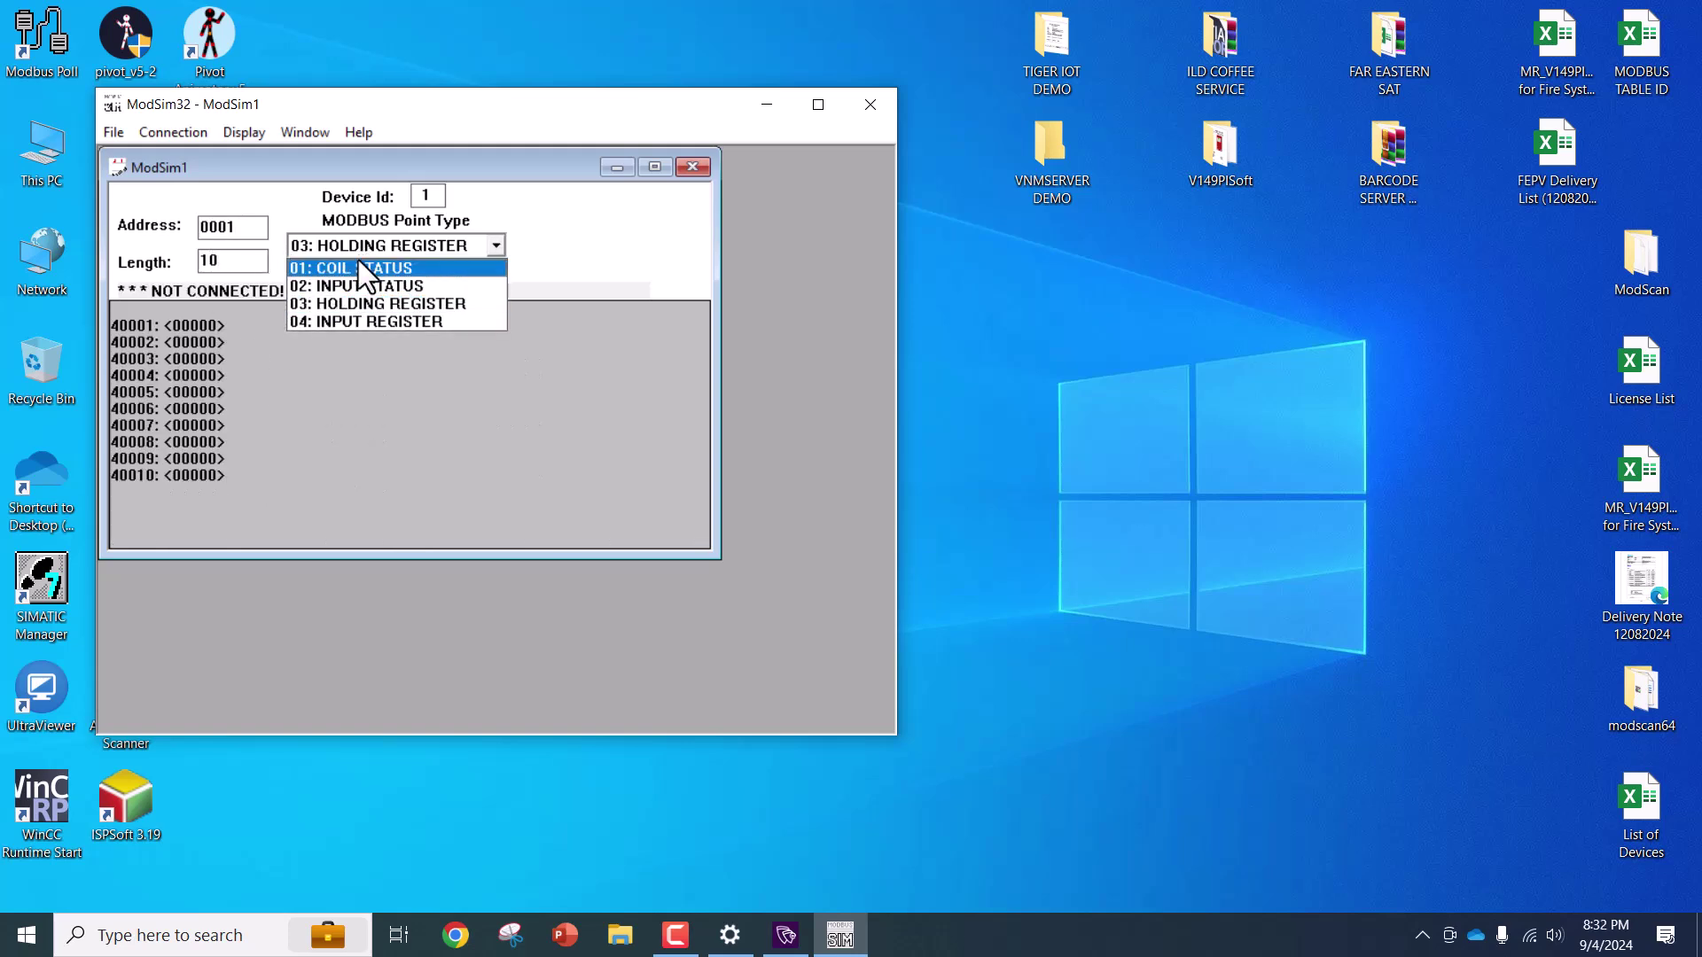
{"action": "left_click", "coordinate": [358, 261]}
Create a second ModSim document of ten holding registers starting at address 0100
{"action": "left_click", "coordinate": [114, 133]}
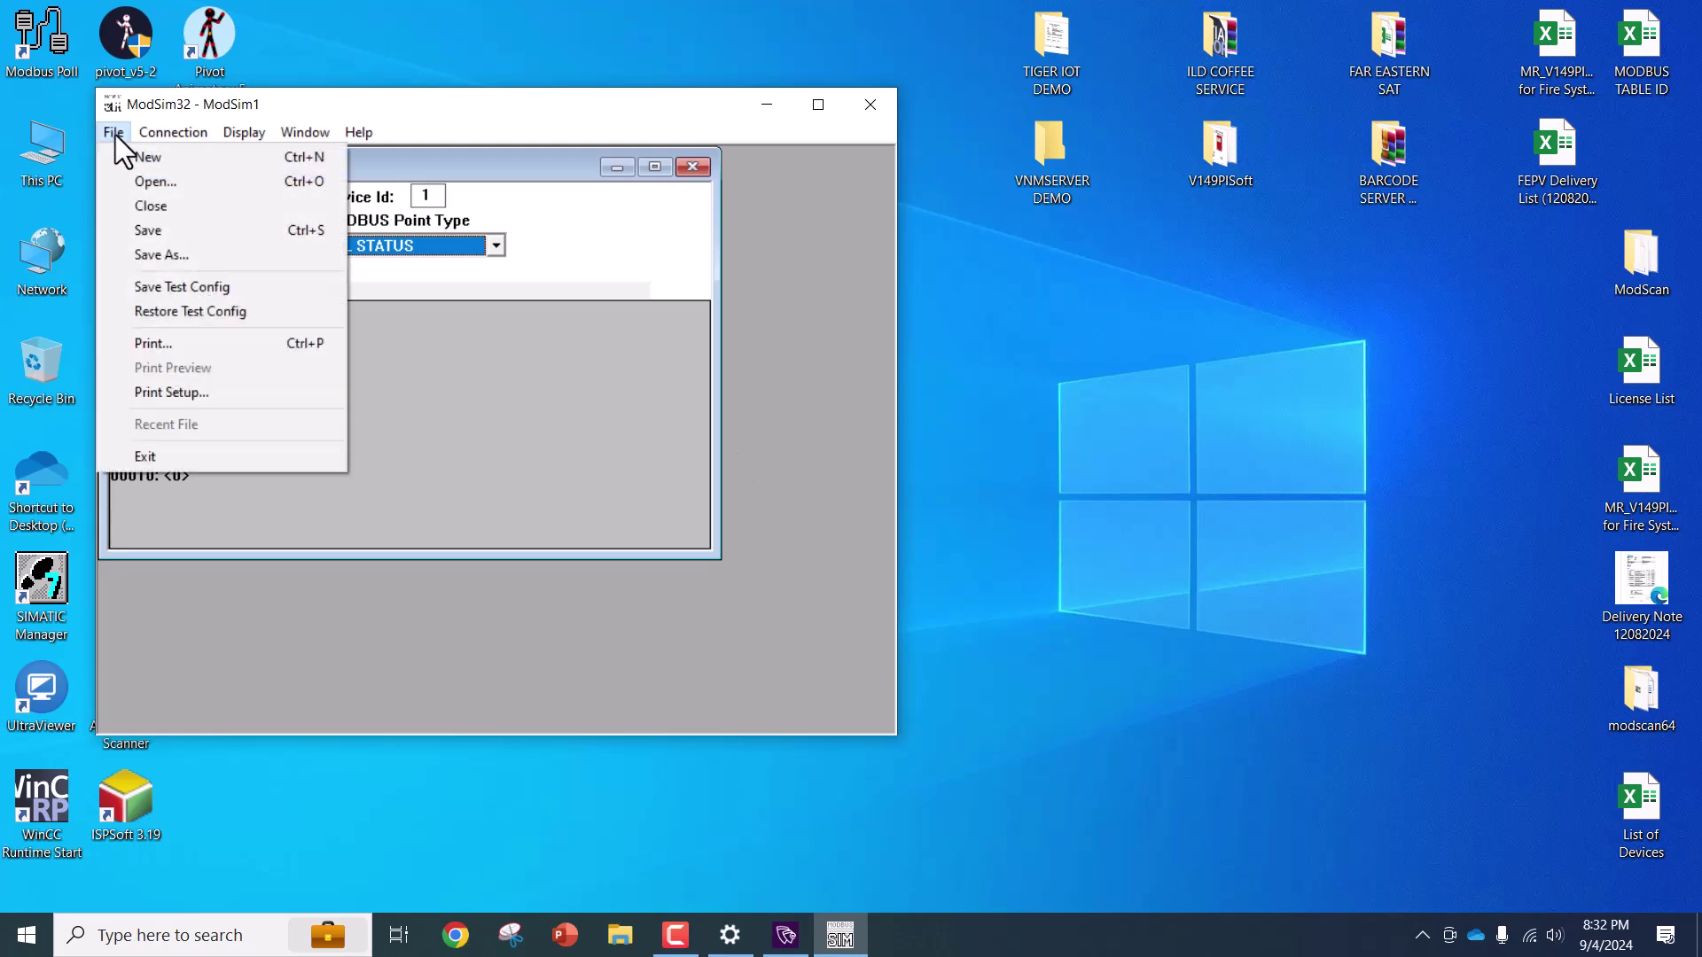
{"action": "left_click", "coordinate": [175, 161]}
{"action": "left_click", "coordinate": [818, 105]}
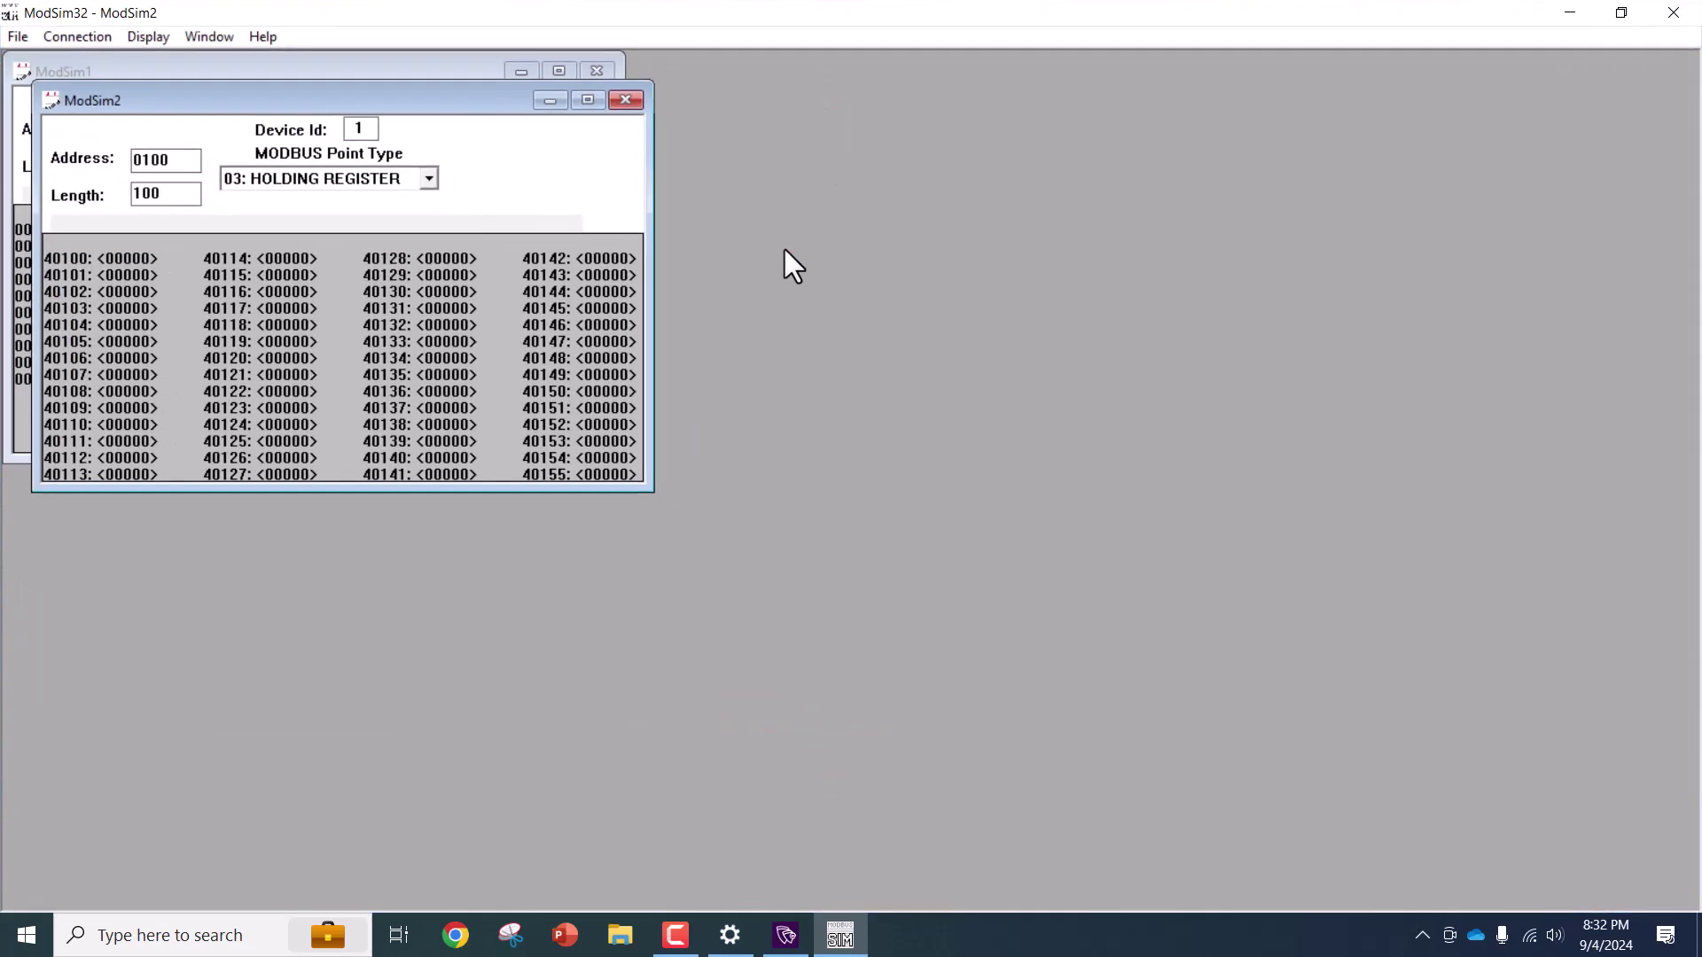
{"action": "left_click_drag", "start_coordinate": [354, 101], "coordinate": [975, 74]}
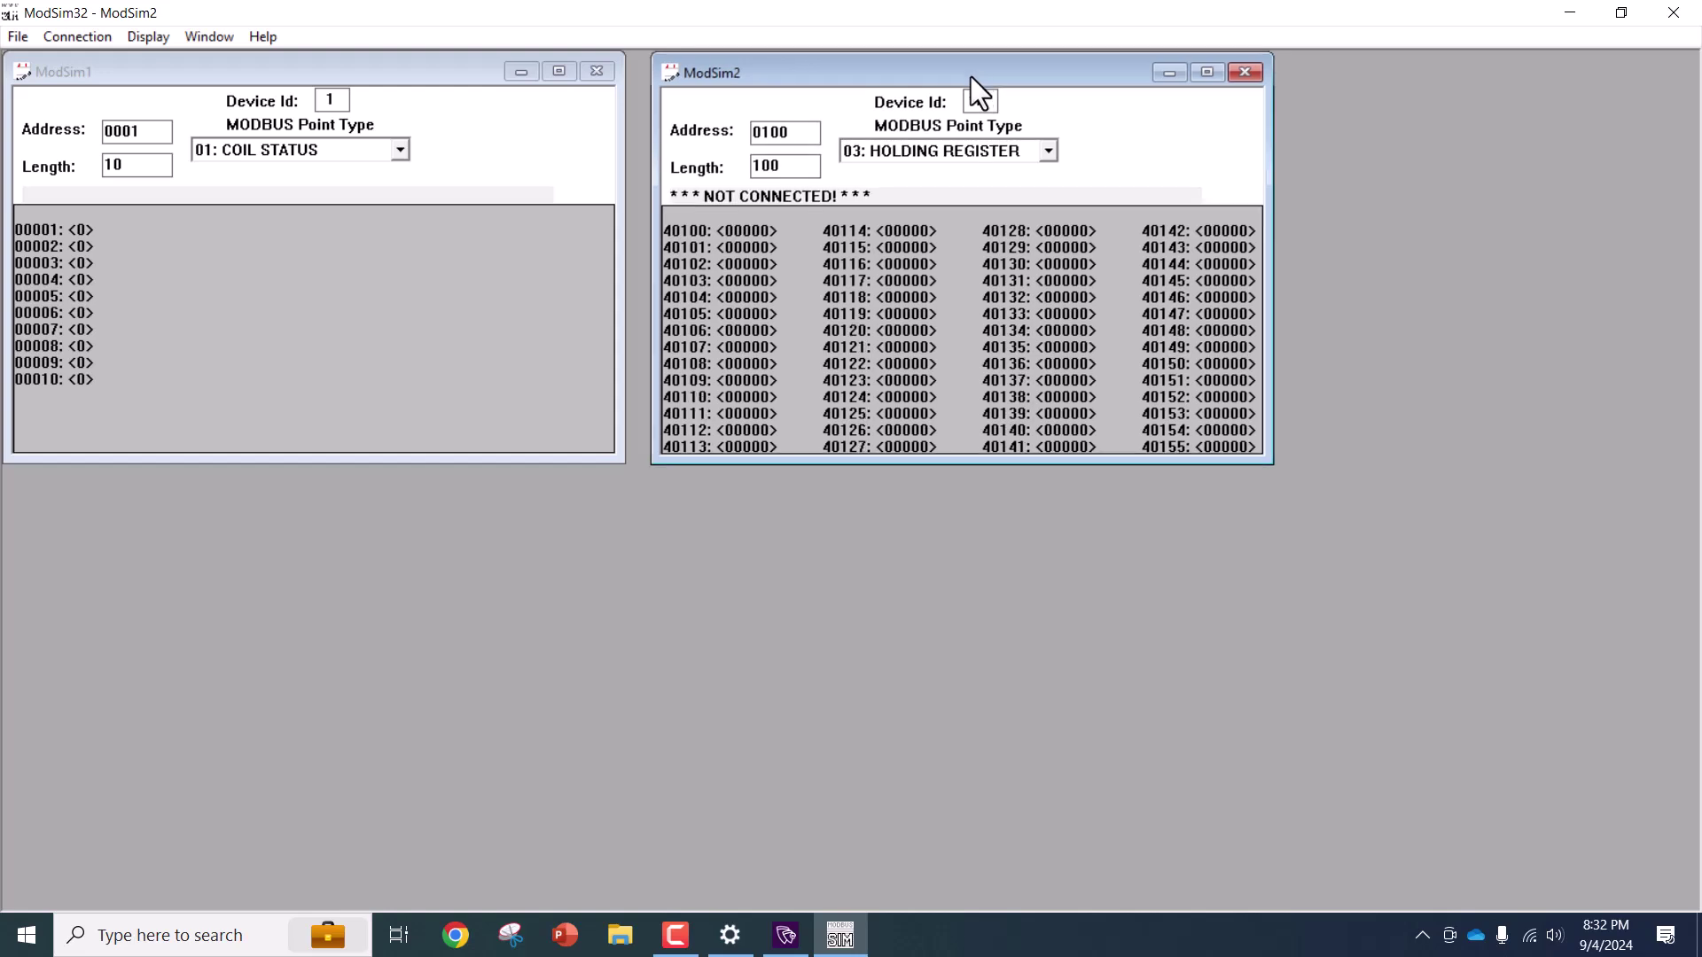
{"action": "left_click", "coordinate": [975, 153]}
{"action": "left_click", "coordinate": [854, 149]}
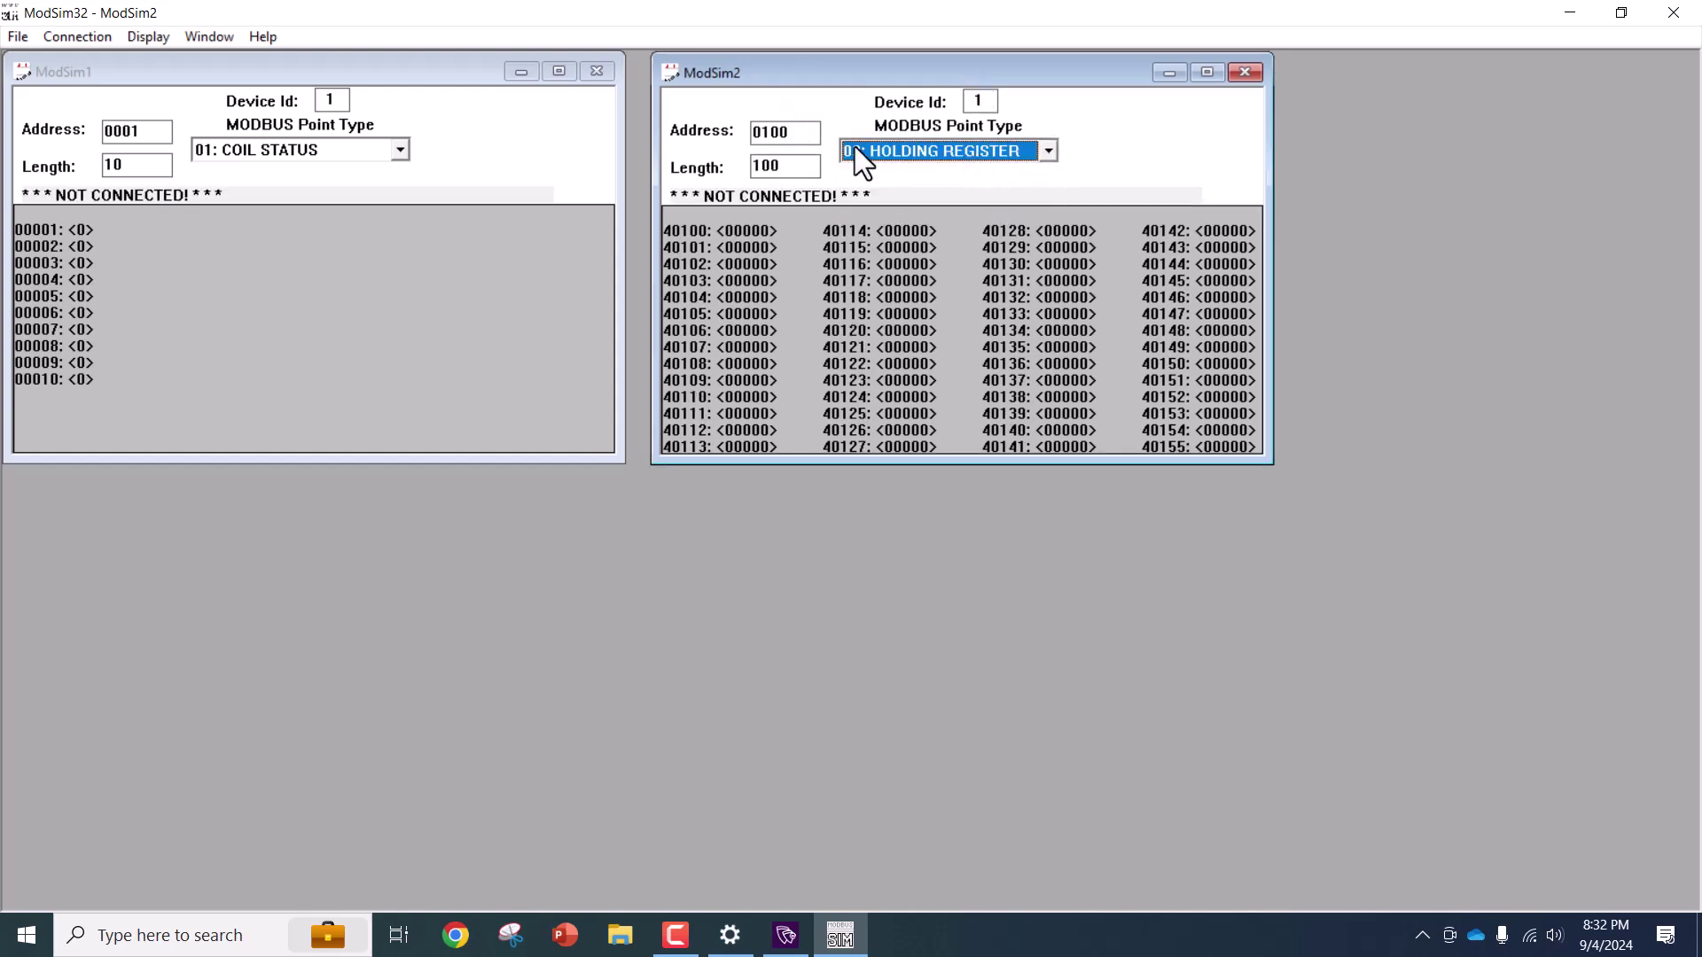
{"action": "left_click", "coordinate": [784, 133]}
{"action": "double_click", "coordinate": [783, 133]}
{"action": "left_click_drag", "start_coordinate": [802, 166], "coordinate": [656, 166]}
{"action": "type", "text": "10"}
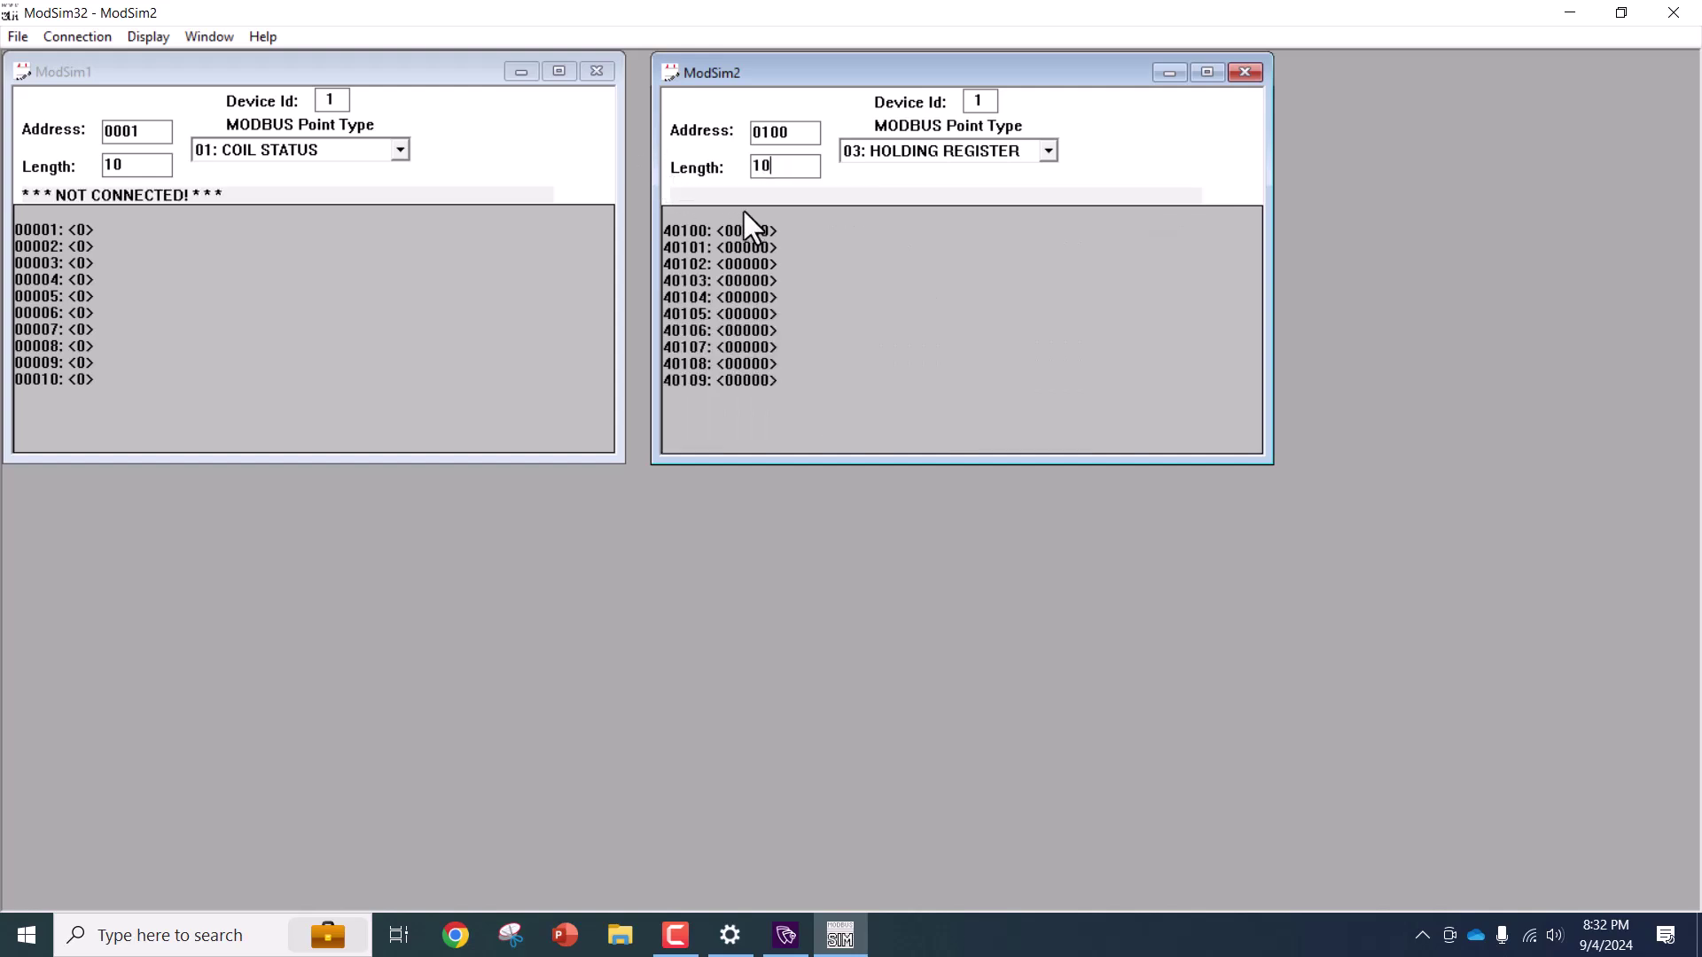
Connect ModSim32 as a Modbus/TCP server
{"action": "left_click", "coordinate": [105, 38]}
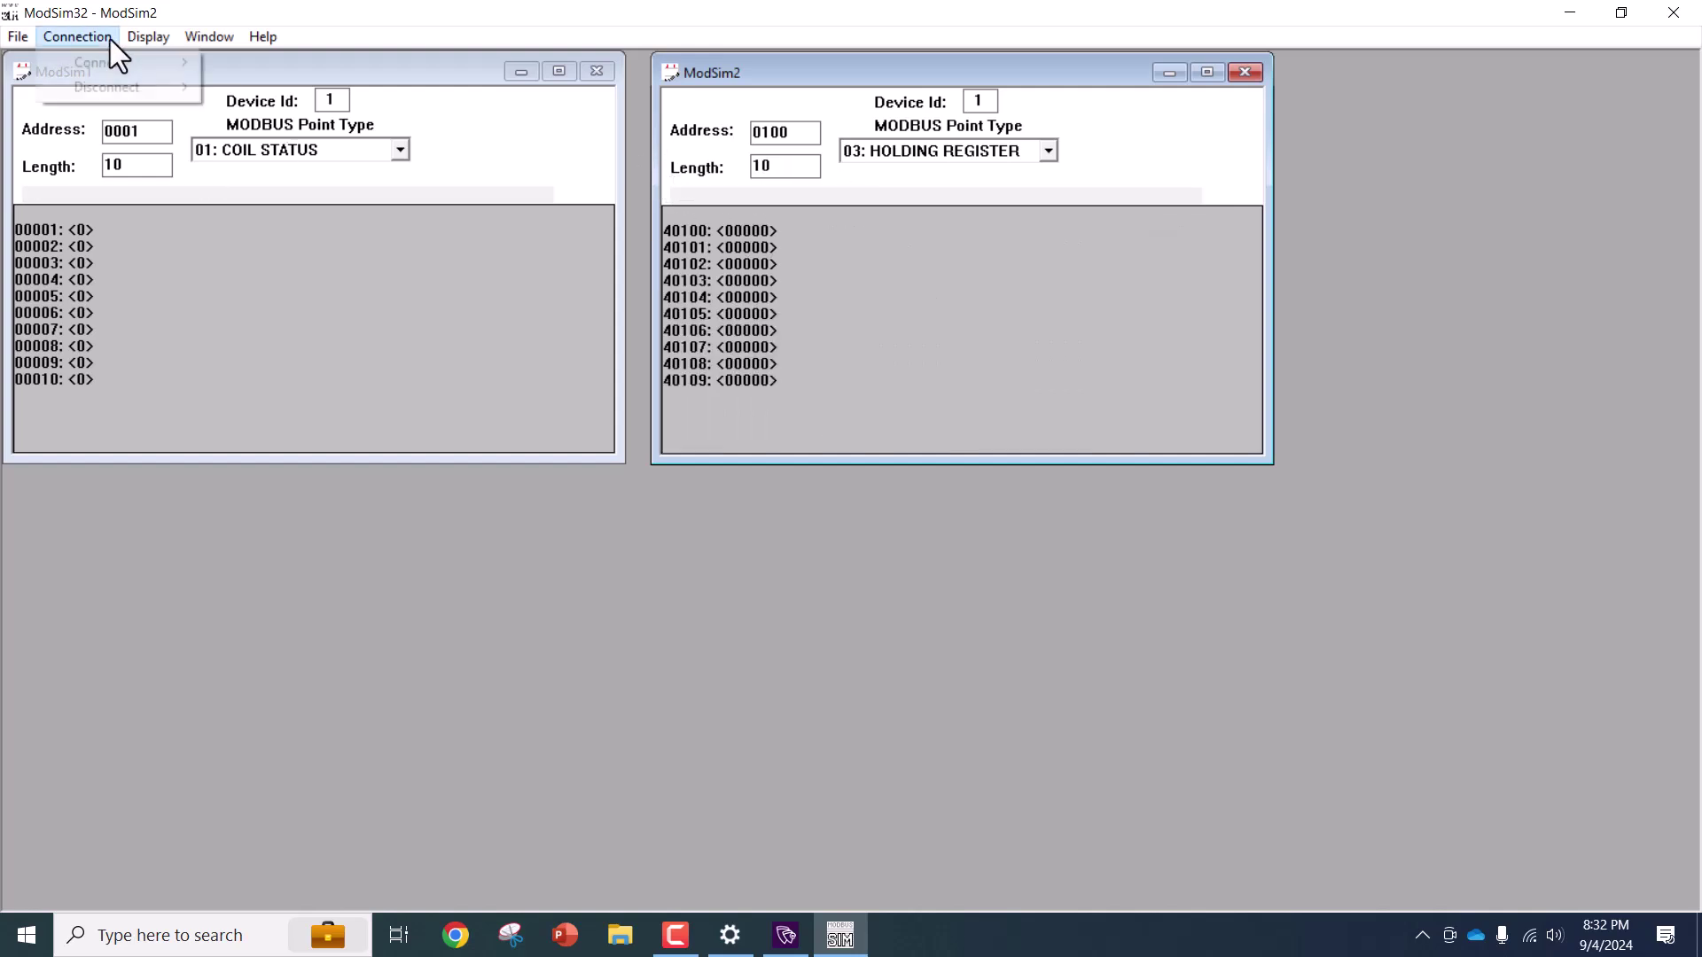
{"action": "mouse_move", "coordinate": [111, 62]}
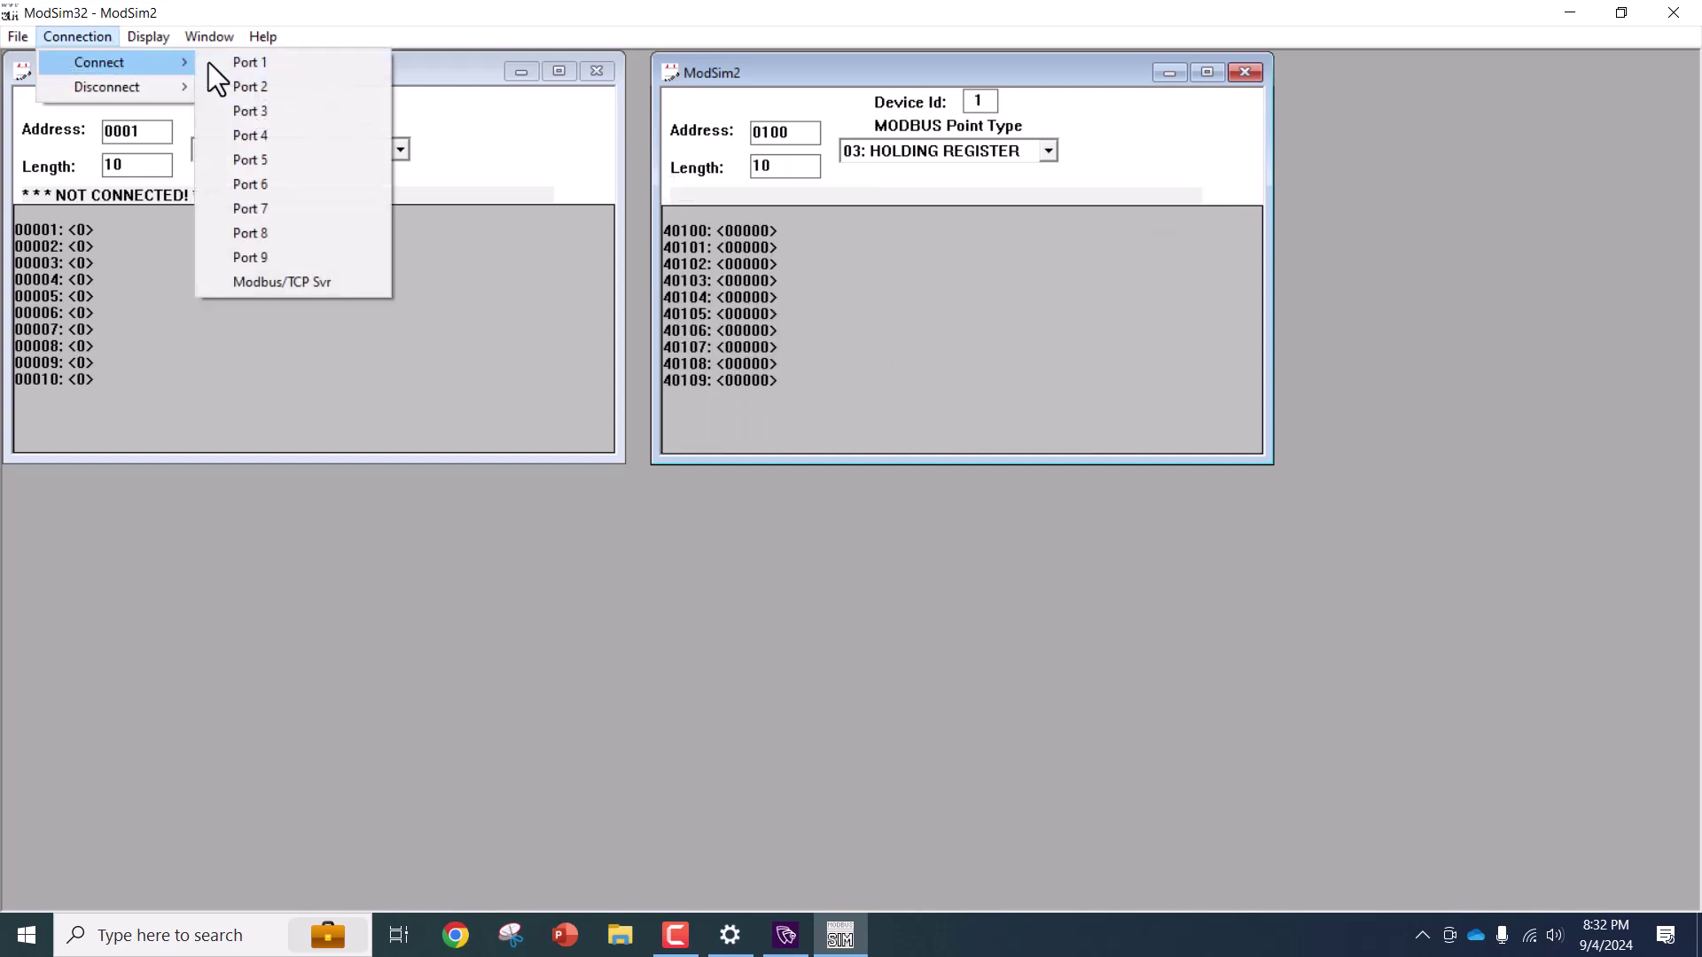
{"action": "left_click", "coordinate": [316, 281]}
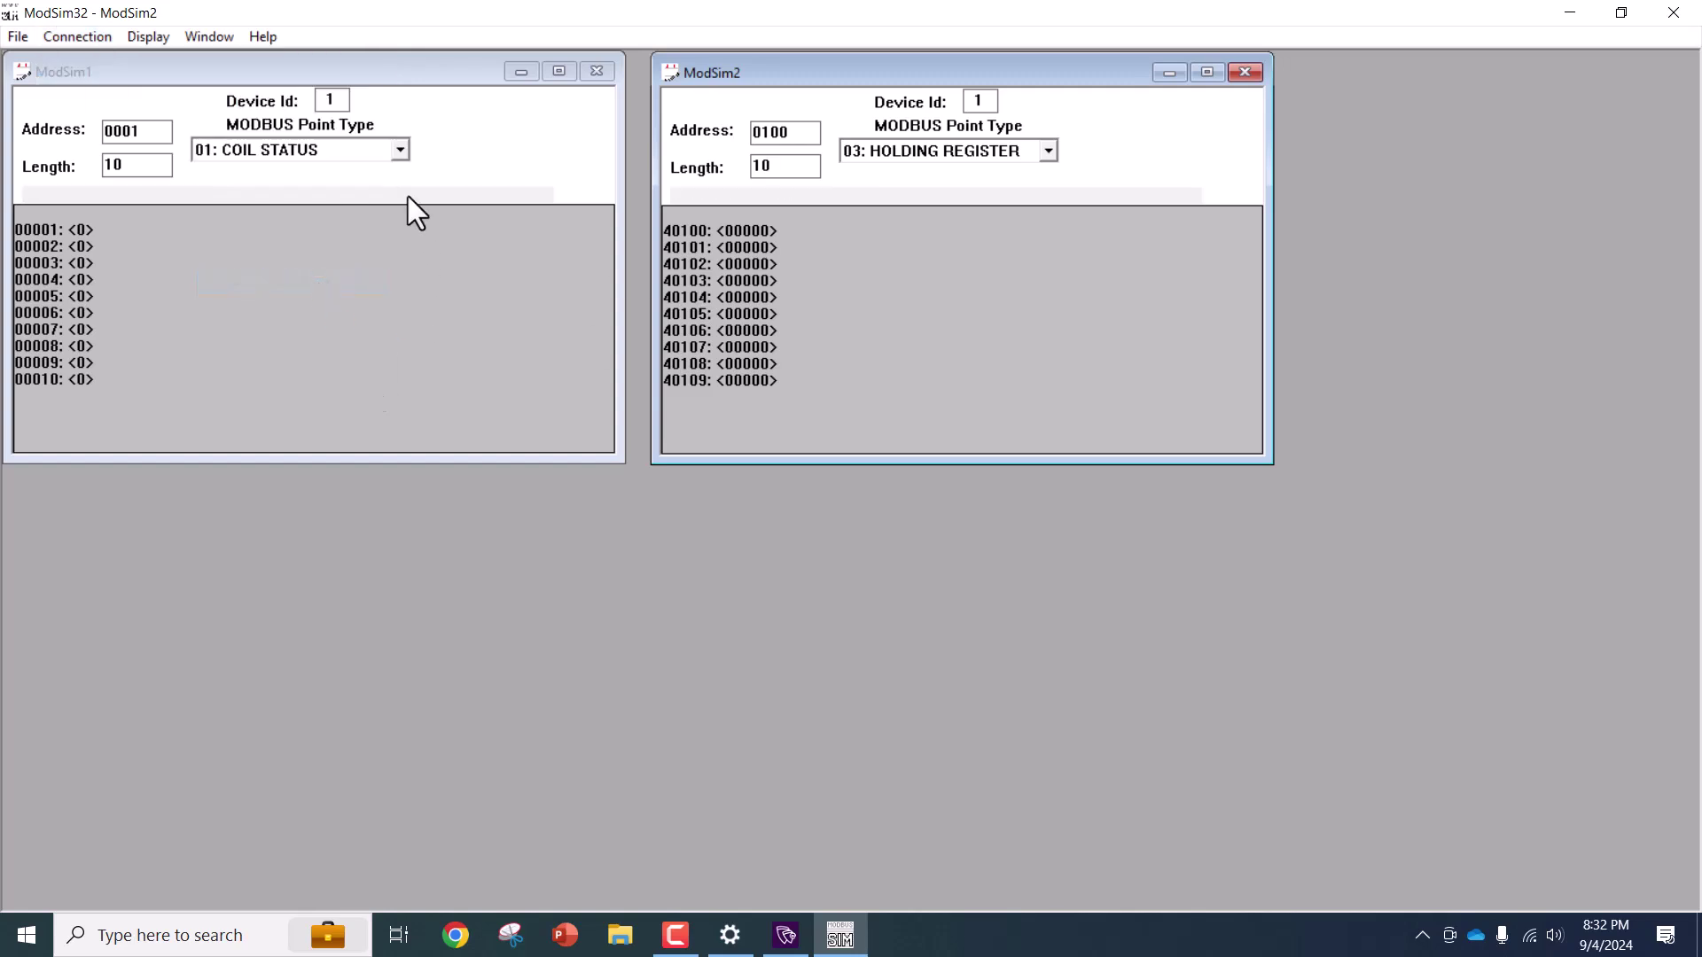
Open Notepad and type '127.0.0.1 Default address'
{"action": "left_click", "coordinate": [228, 941]}
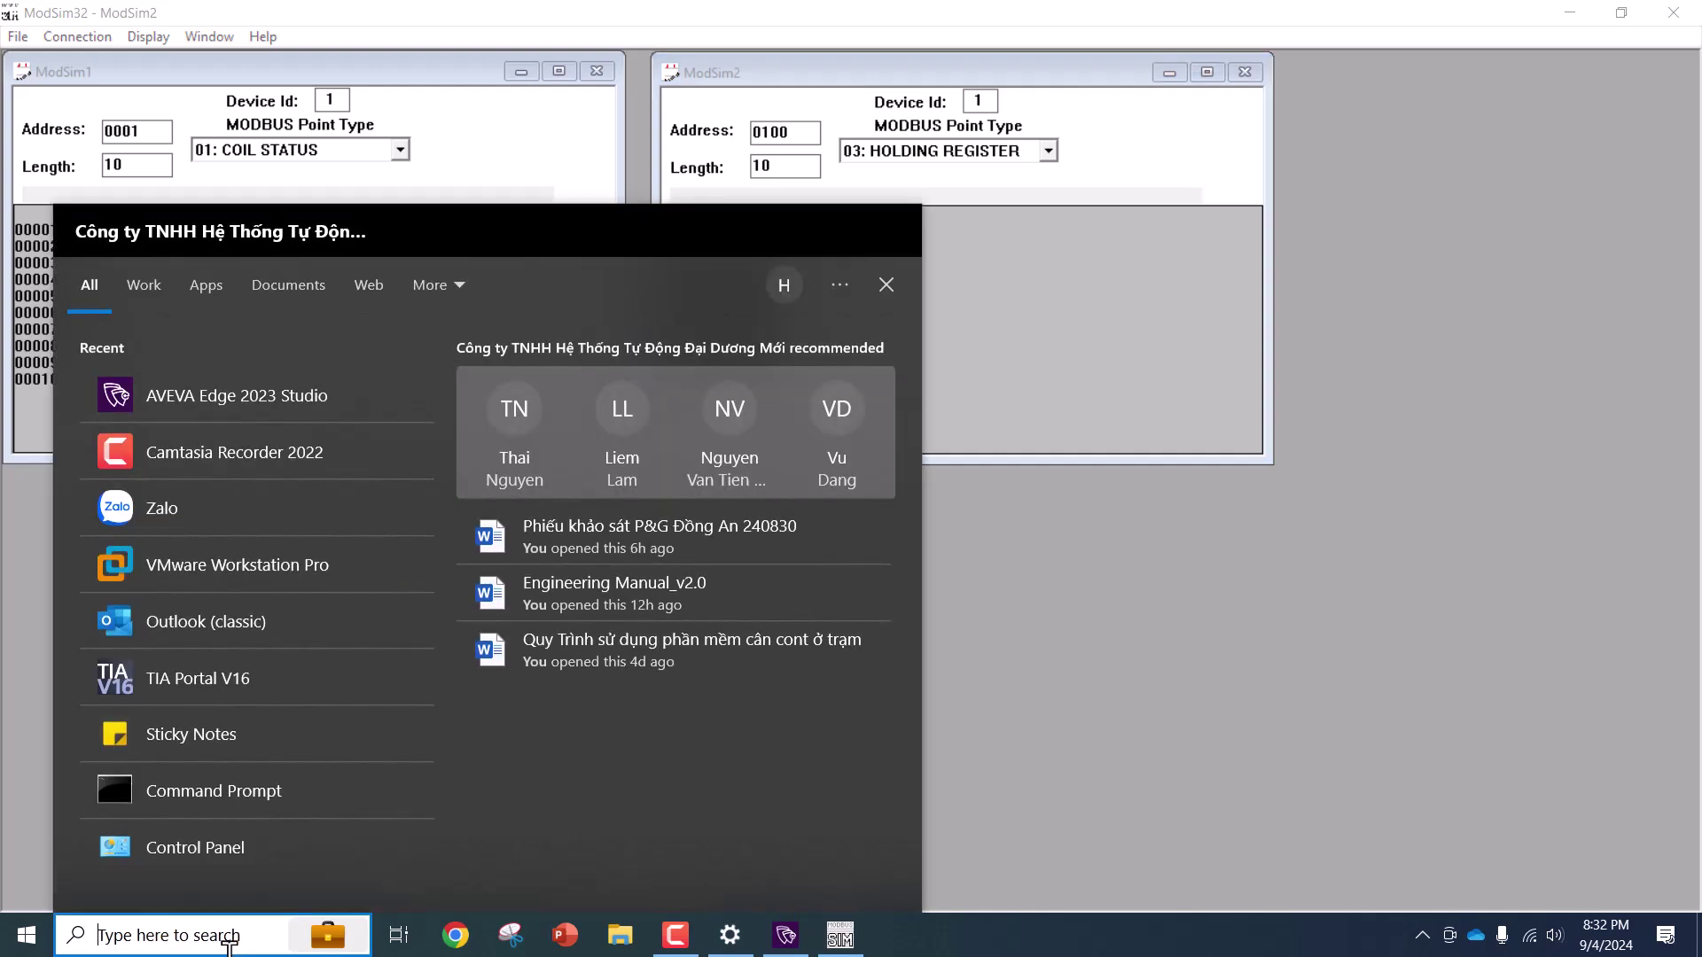
{"action": "type", "text": "c"}
{"action": "key", "text": "BackSpace"}
{"action": "type", "text": "note"}
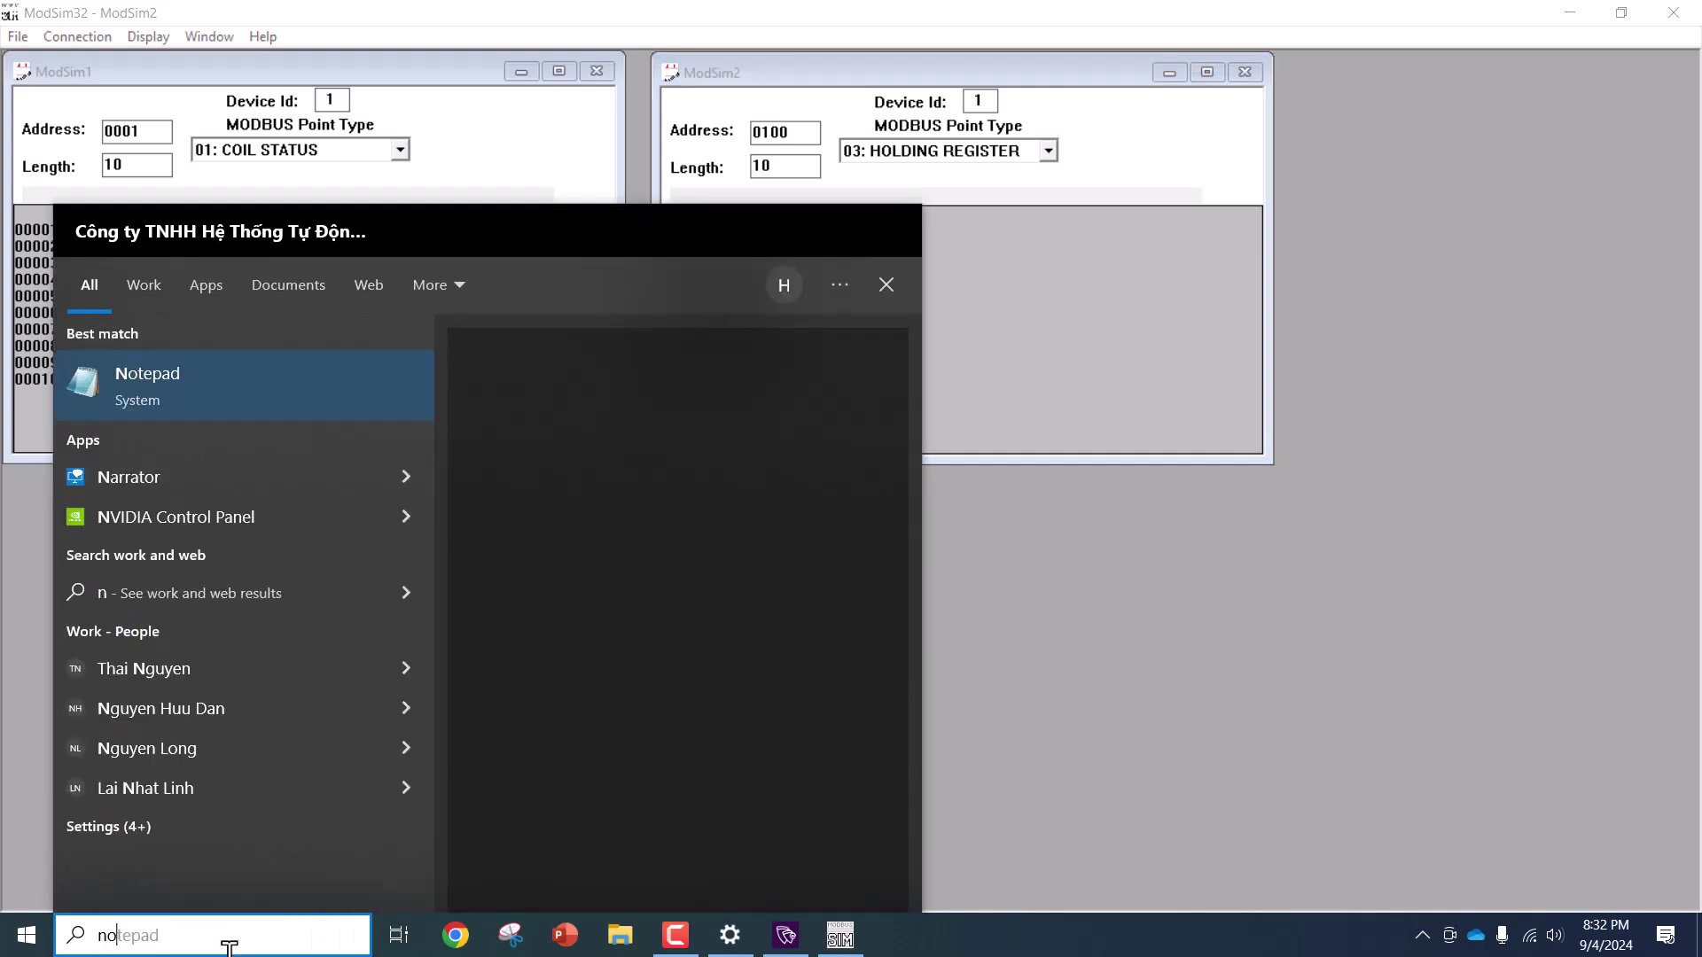
{"action": "left_click", "coordinate": [149, 372]}
{"action": "type", "text": "127"}
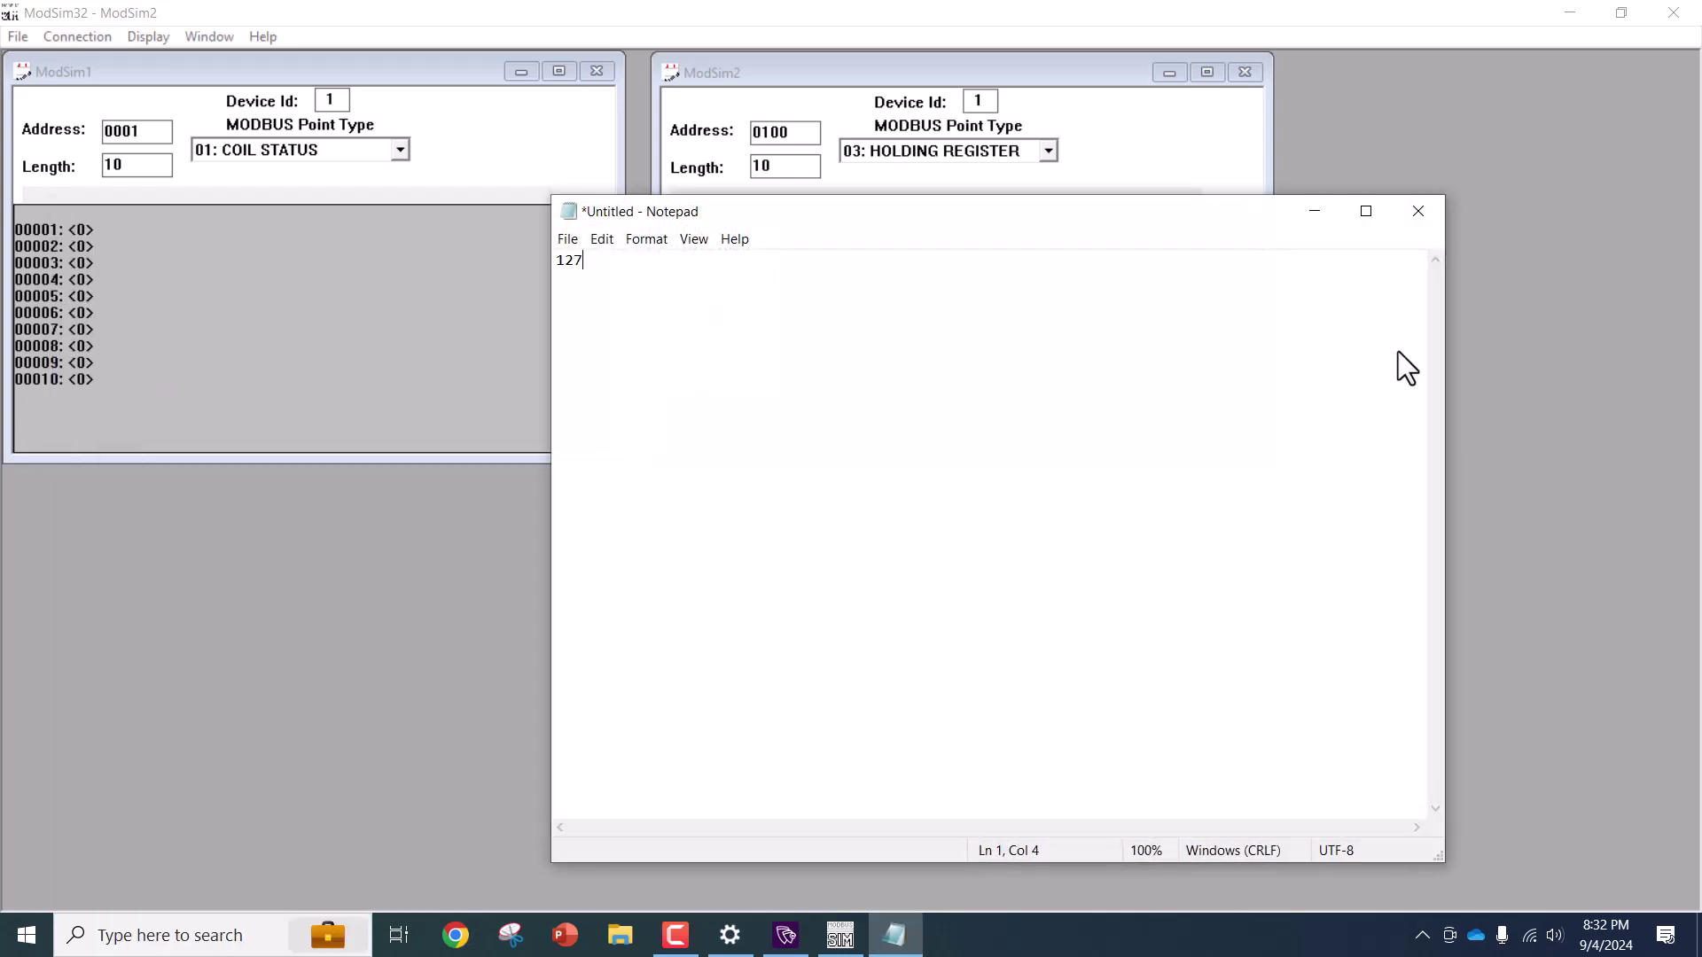
{"action": "type", "text": ".0.0.1 Default address"}
Add 'Port 502' to the note and shrink the Notepad window beneath the simulators
{"action": "left_click_drag", "start_coordinate": [556, 199], "coordinate": [909, 582]}
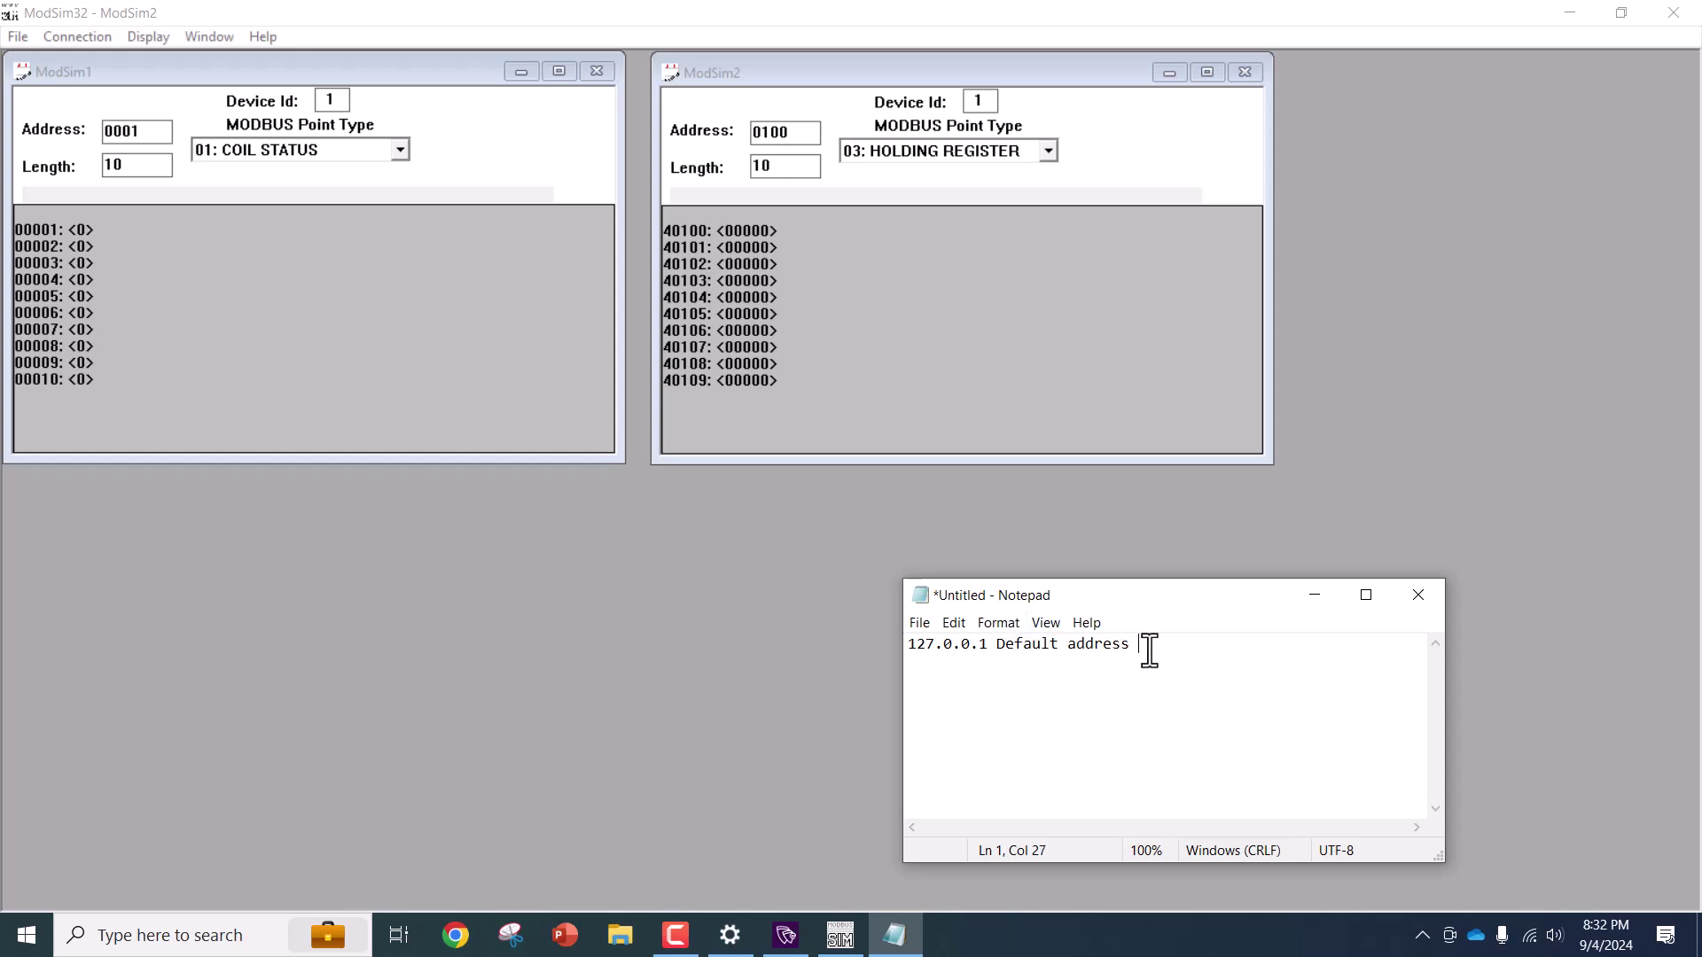
{"action": "type", "text": "Port 502"}
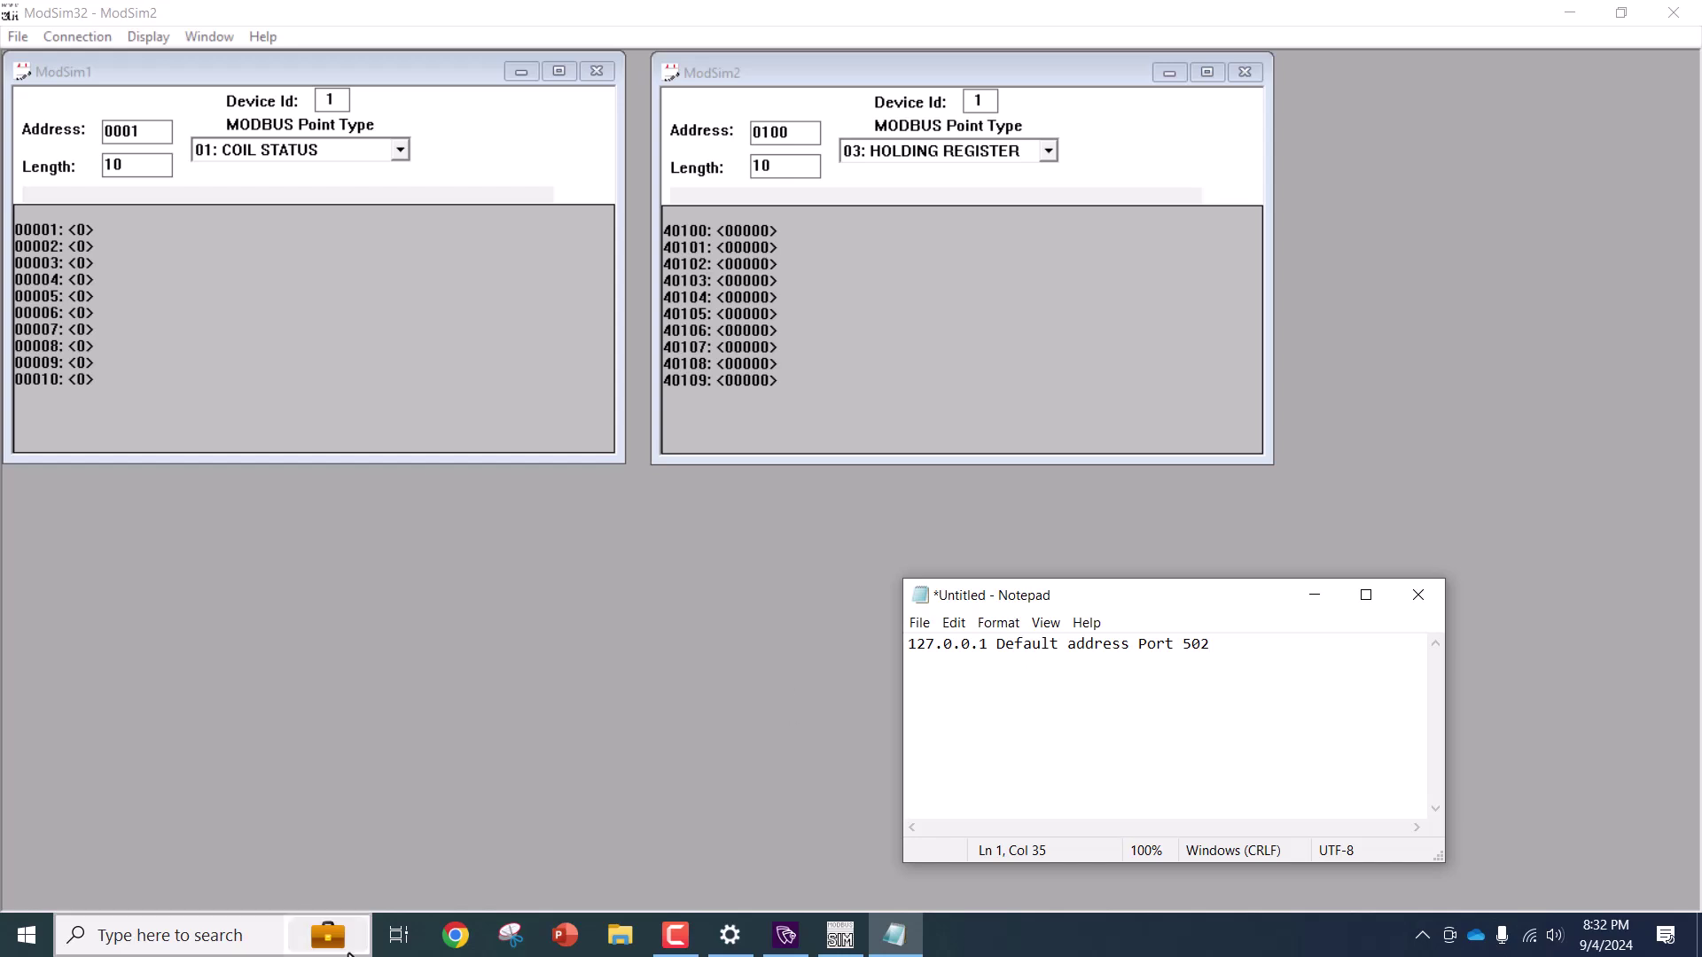
{"action": "left_click_drag", "start_coordinate": [1136, 870], "coordinate": [1147, 719]}
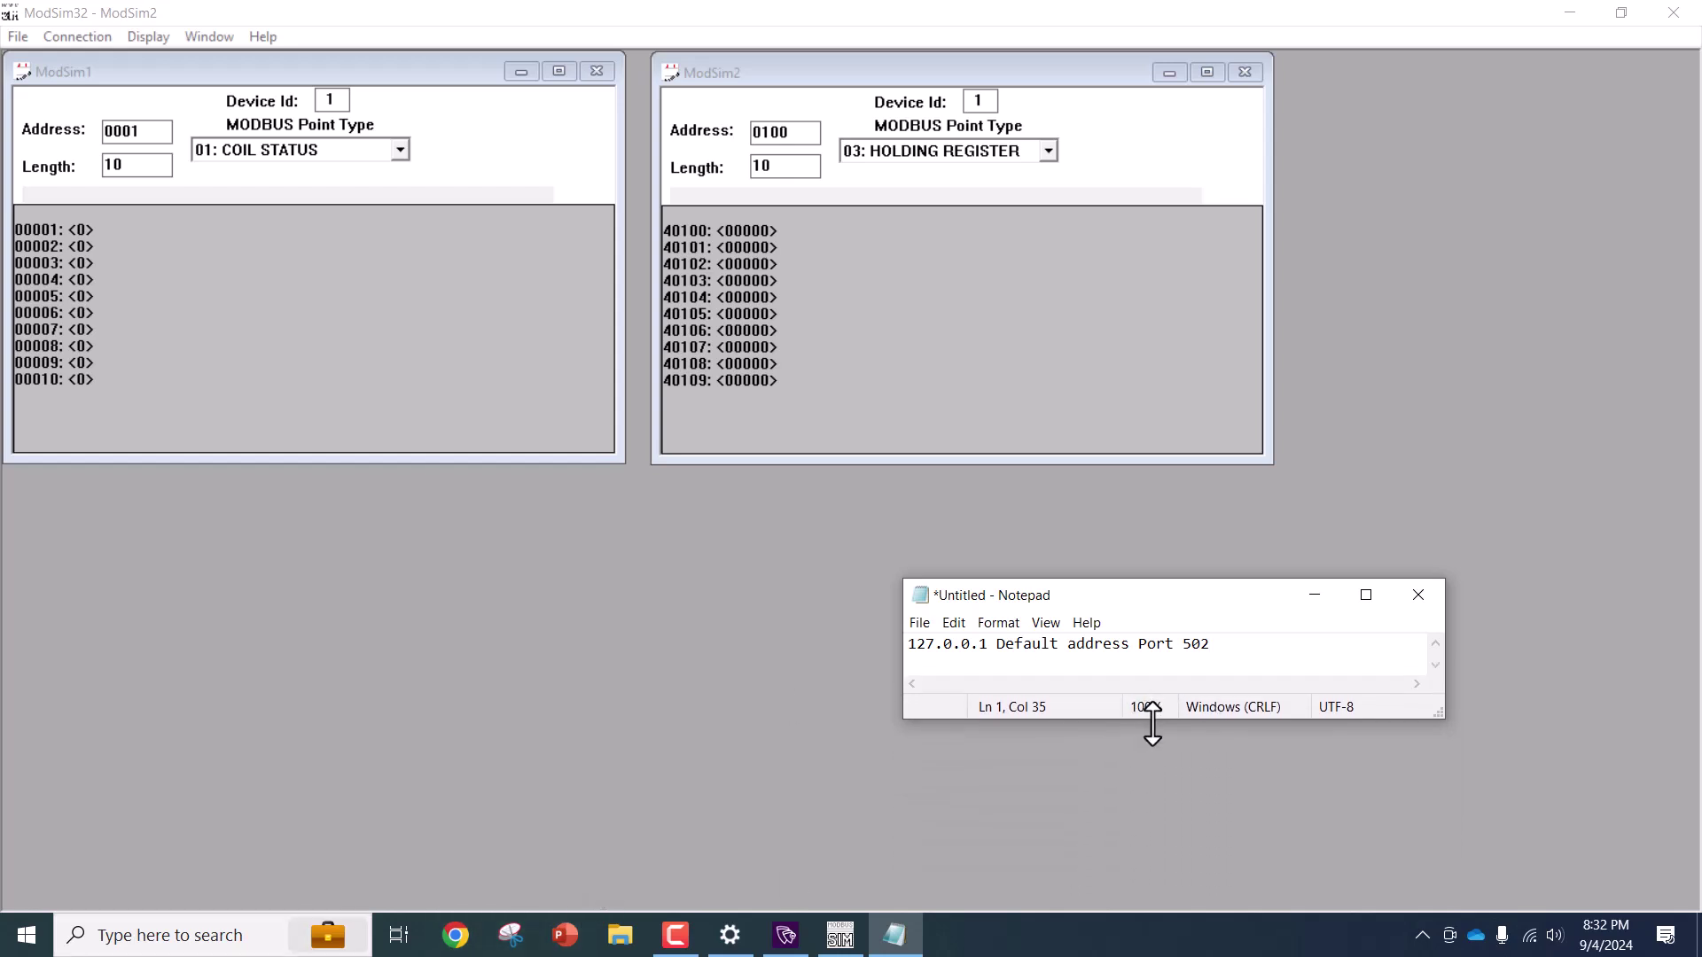
{"action": "left_click_drag", "start_coordinate": [1124, 585], "coordinate": [863, 493]}
{"action": "left_click", "coordinate": [840, 935]}
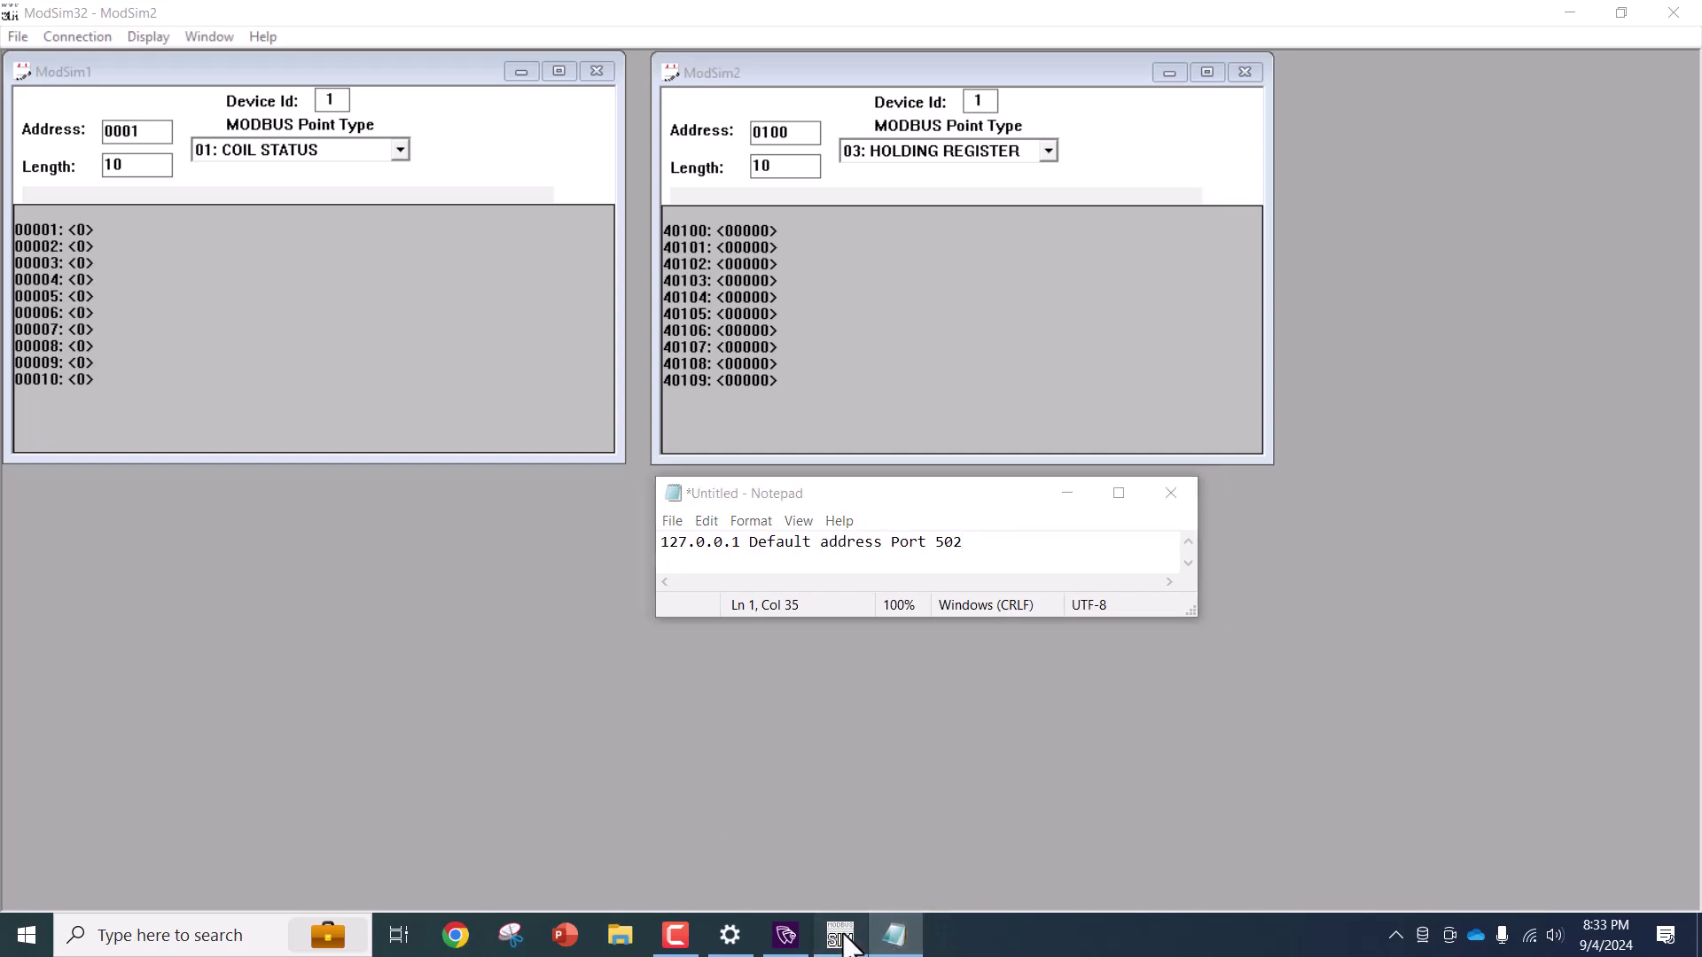
Open the project's Log On dialog and enter the project user name
{"action": "left_click", "coordinate": [785, 935]}
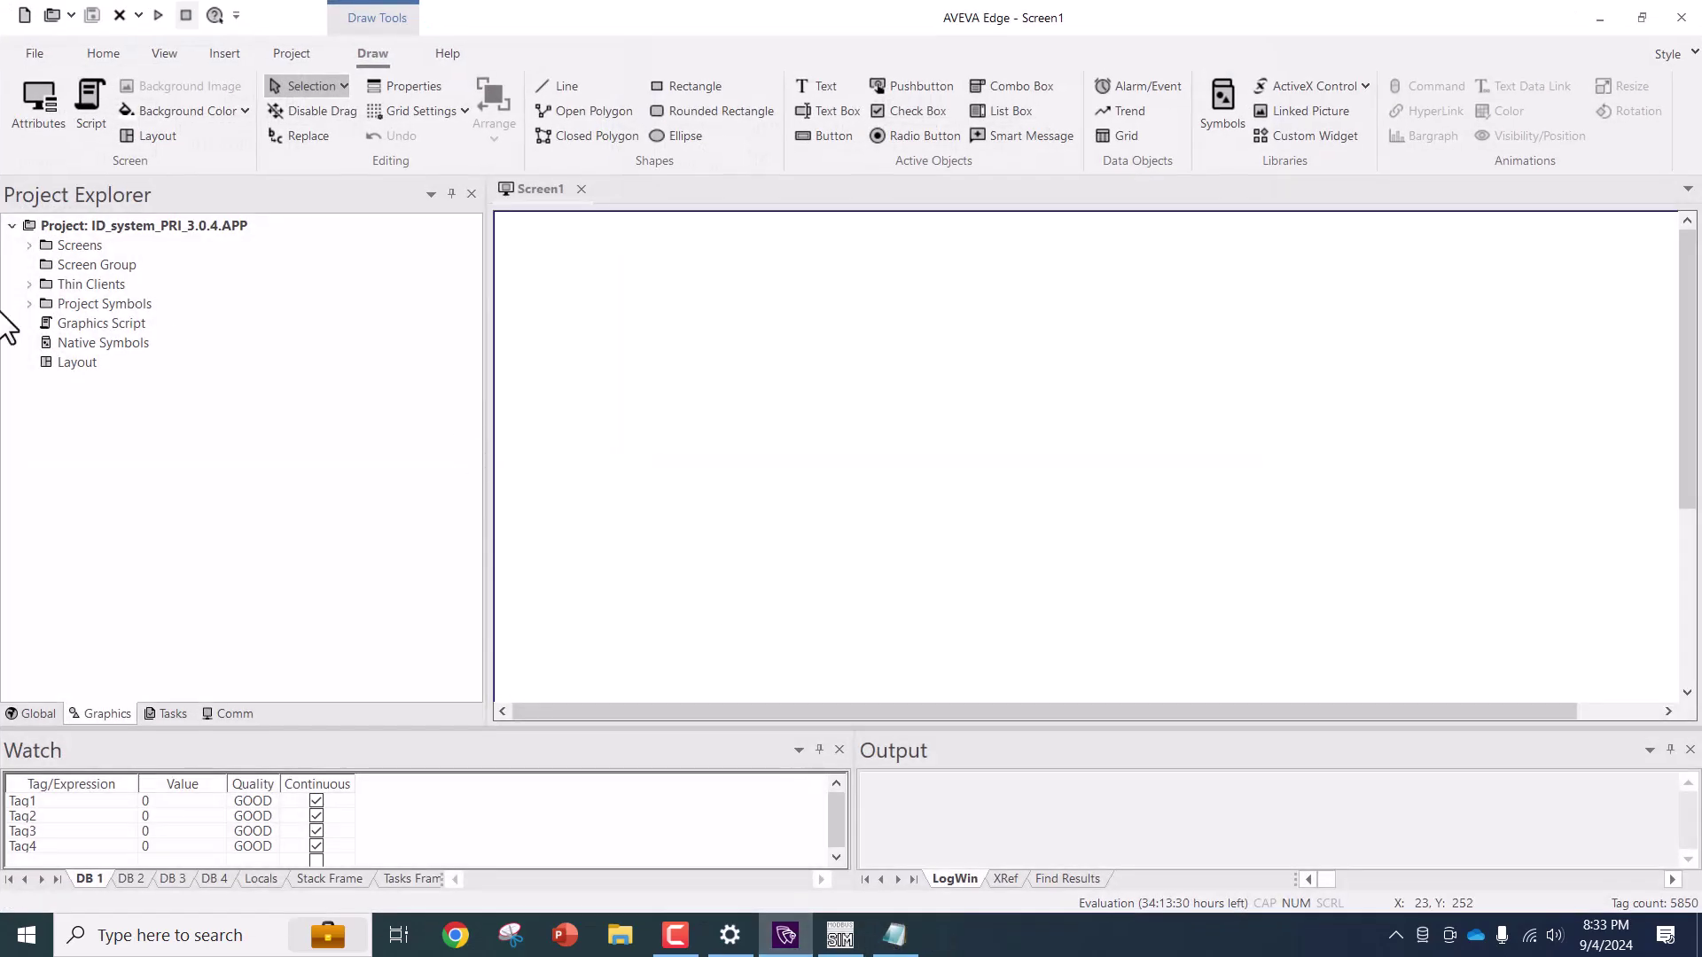
{"action": "right_click", "coordinate": [125, 223]}
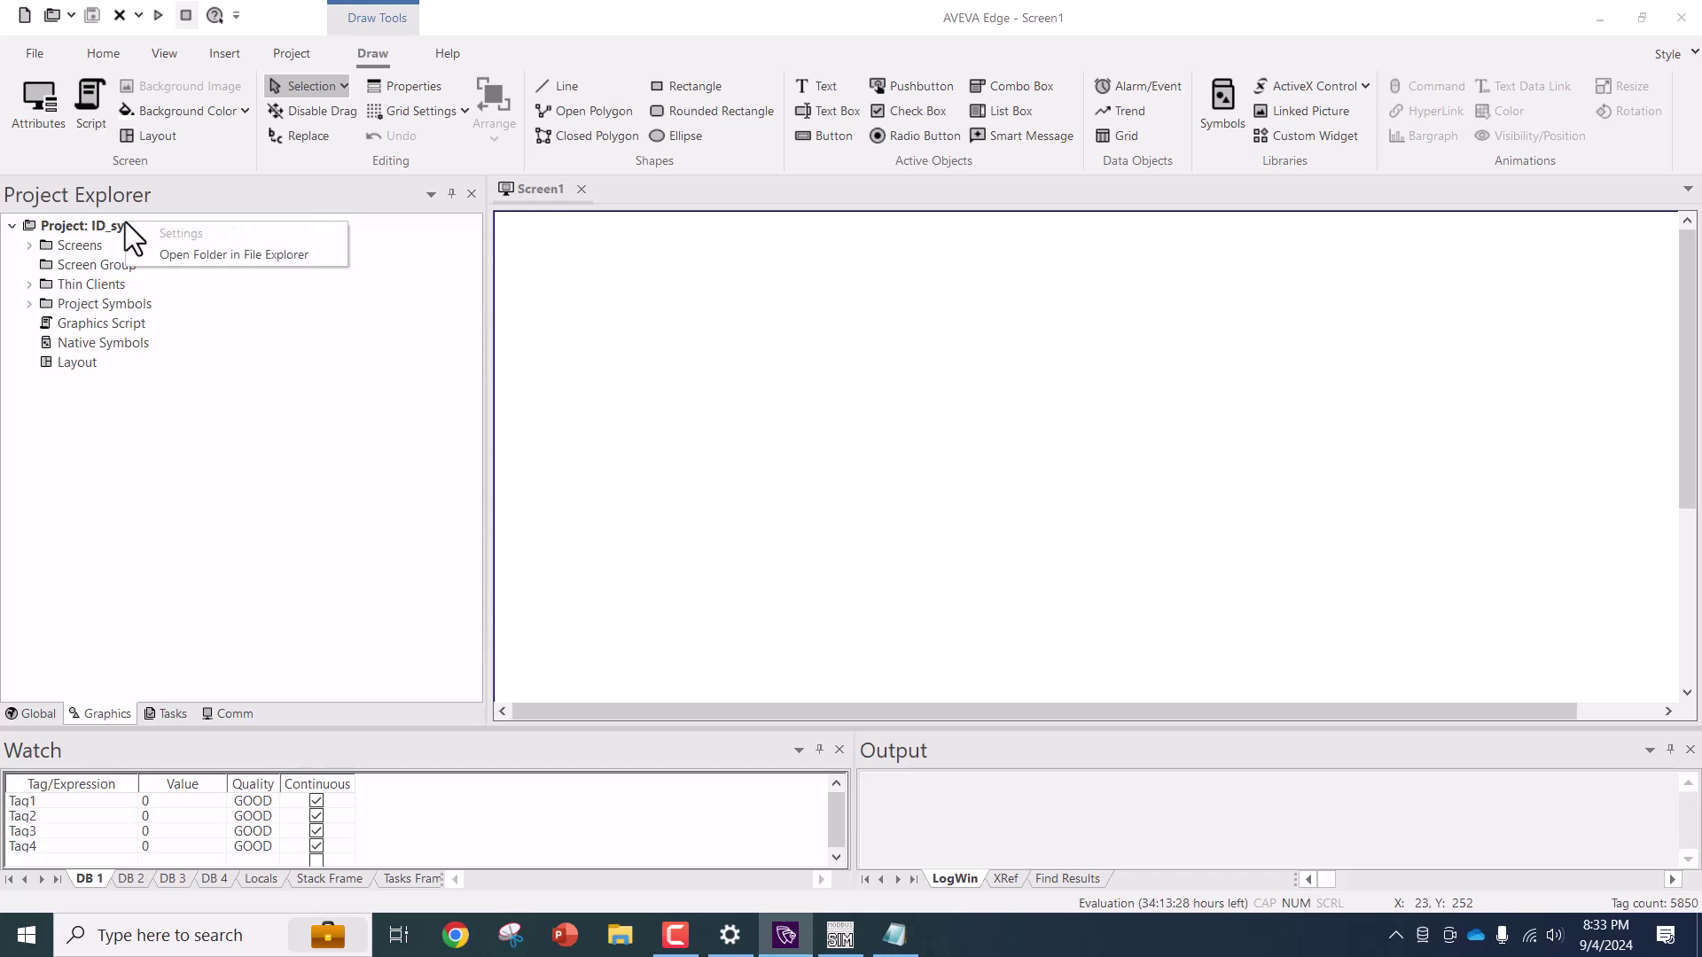
{"action": "left_click", "coordinate": [300, 53]}
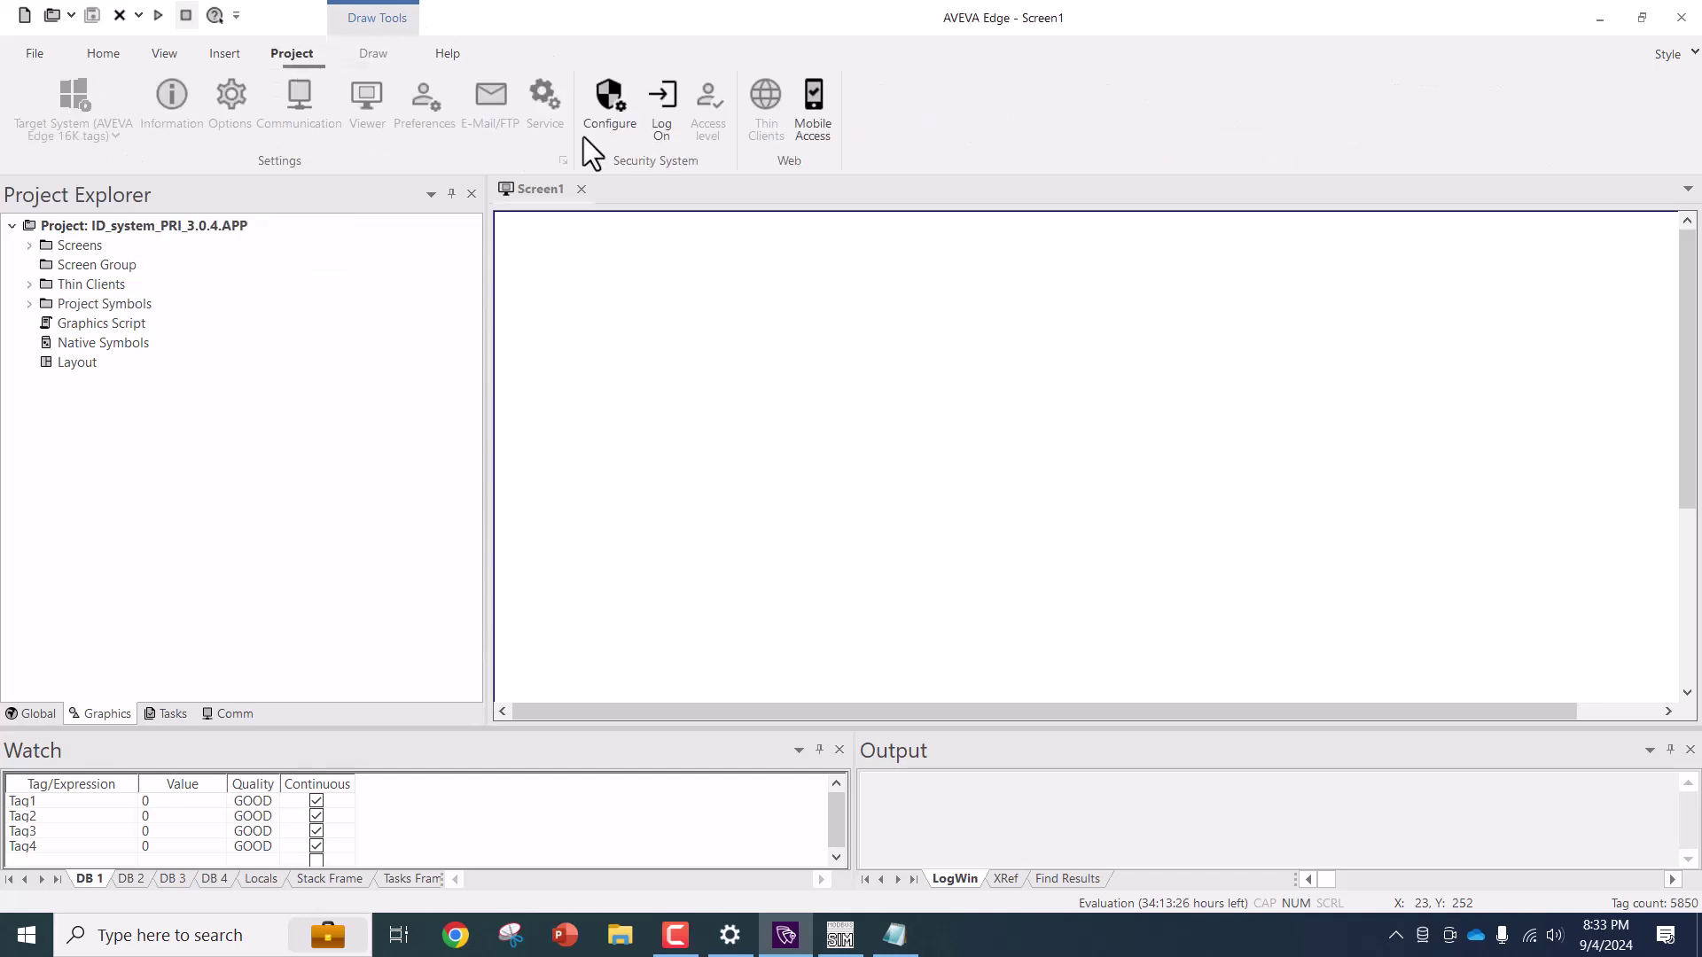
{"action": "left_click", "coordinate": [665, 124]}
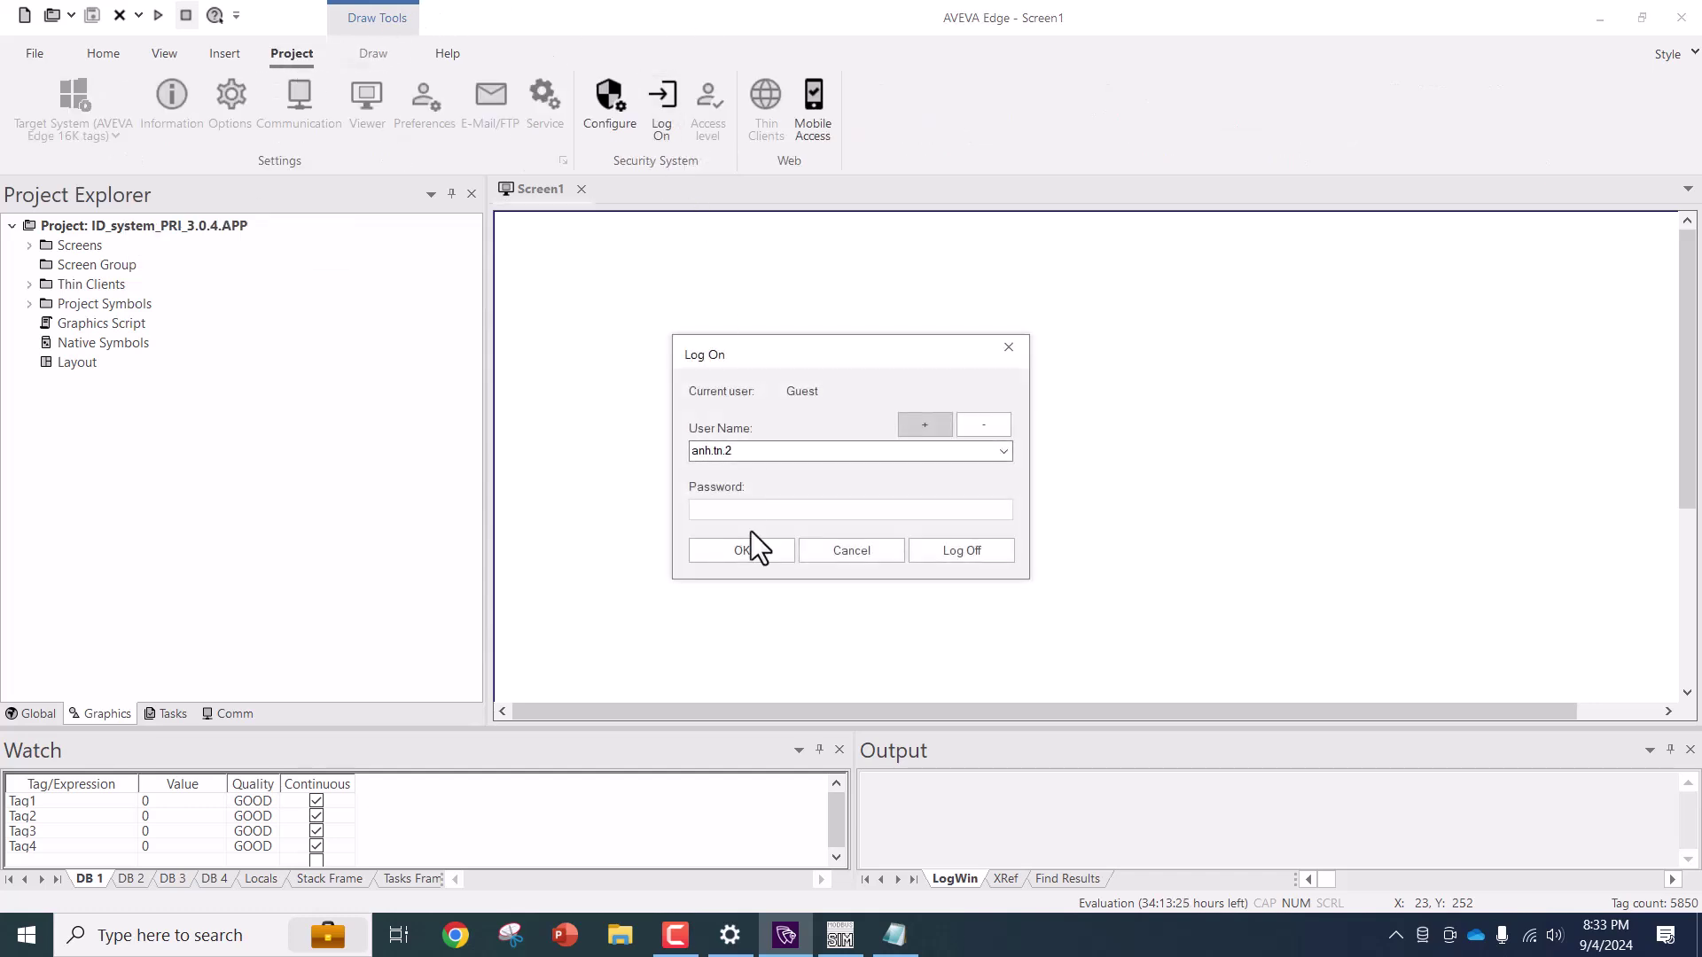
{"action": "double_click", "coordinate": [729, 451]}
{"action": "type", "text": "newocea"}
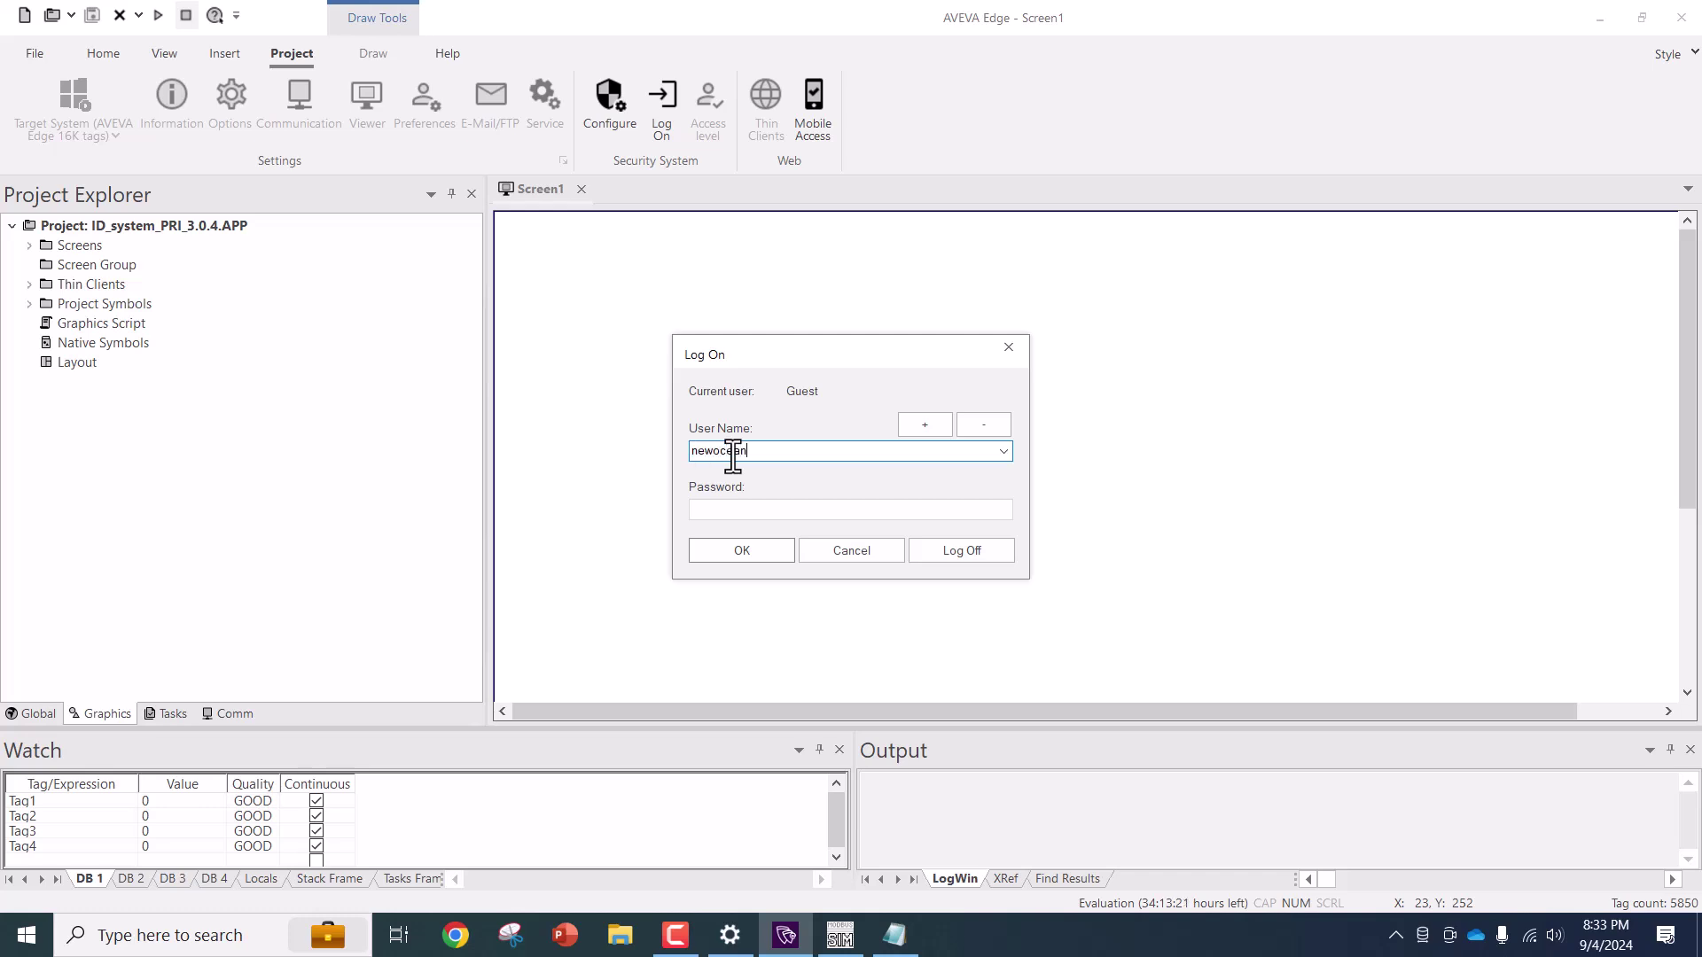
{"action": "type", "text": "n"}
{"action": "left_click", "coordinate": [746, 551]}
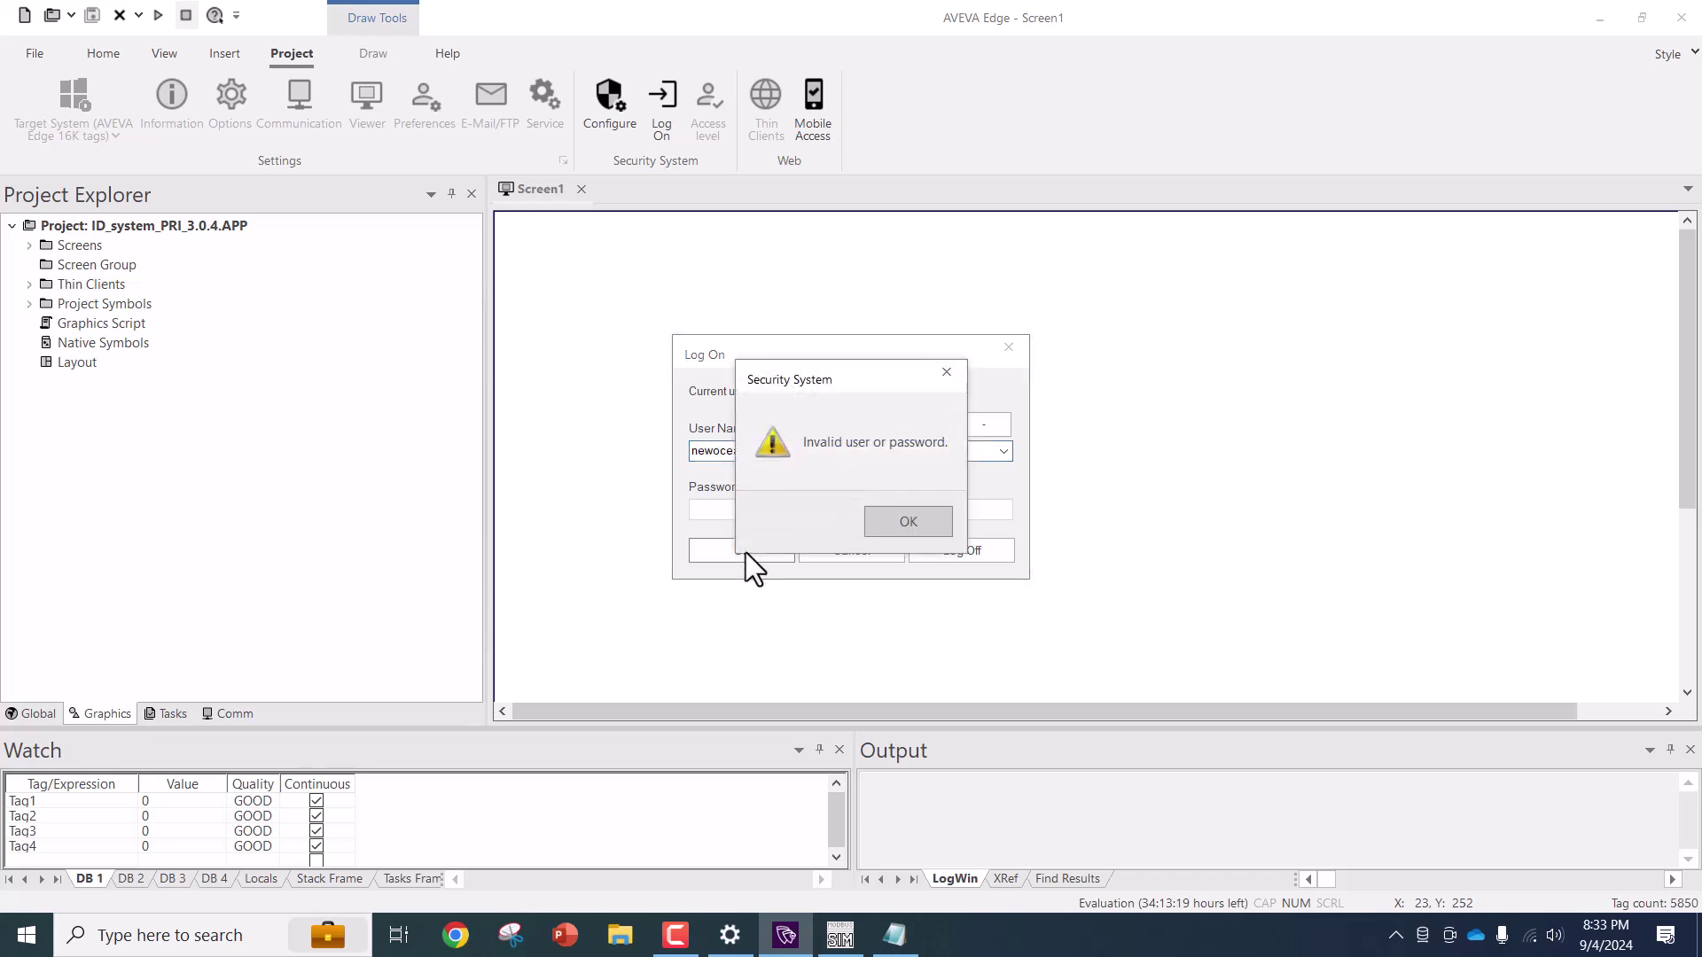
Enter the account password to complete the log on, then show the Global project items
{"action": "left_click", "coordinate": [919, 520]}
{"action": "left_click", "coordinate": [729, 503]}
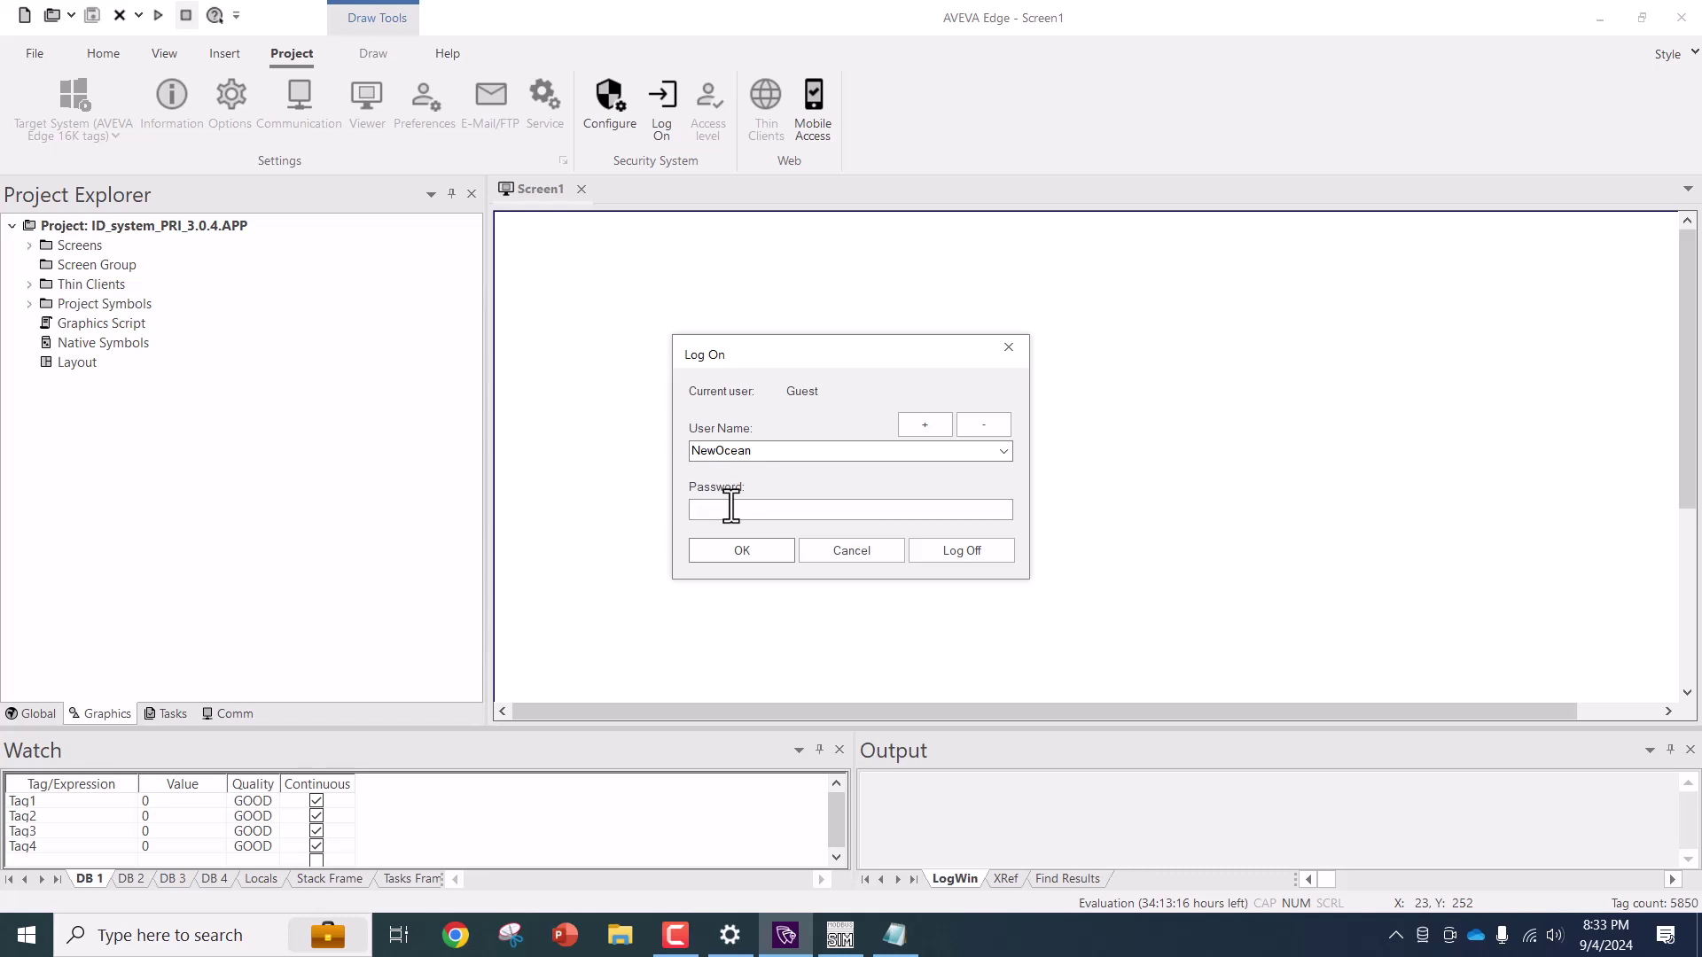
{"action": "key", "text": "Return"}
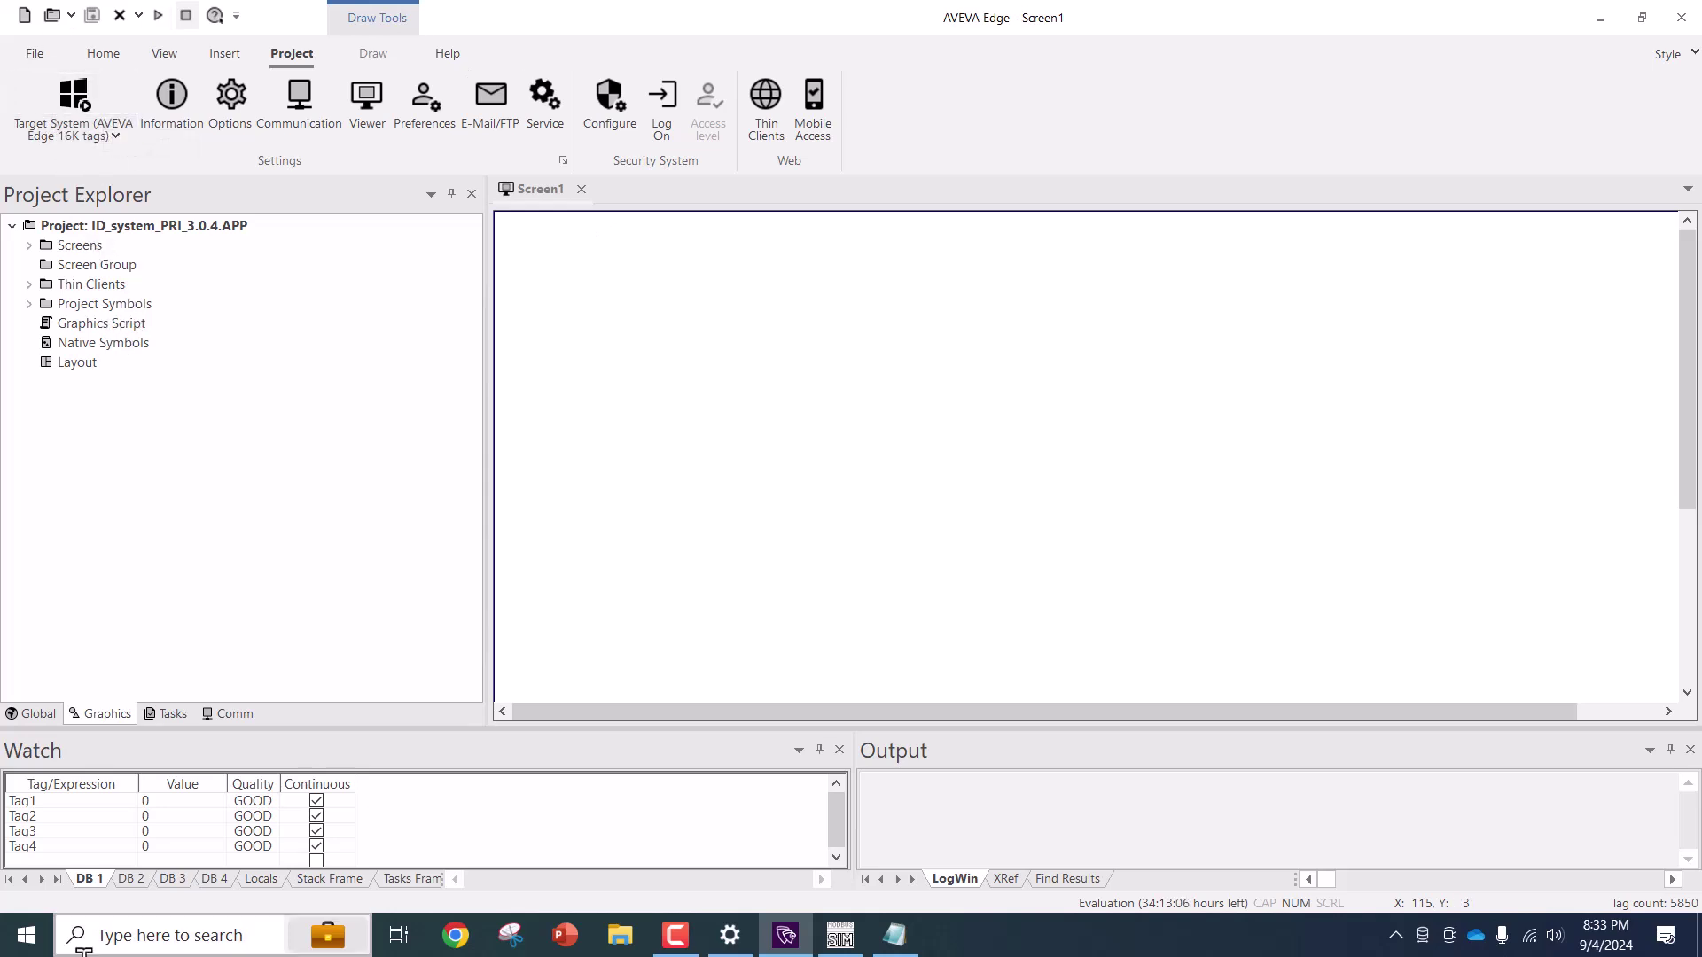
{"action": "left_click", "coordinate": [32, 718]}
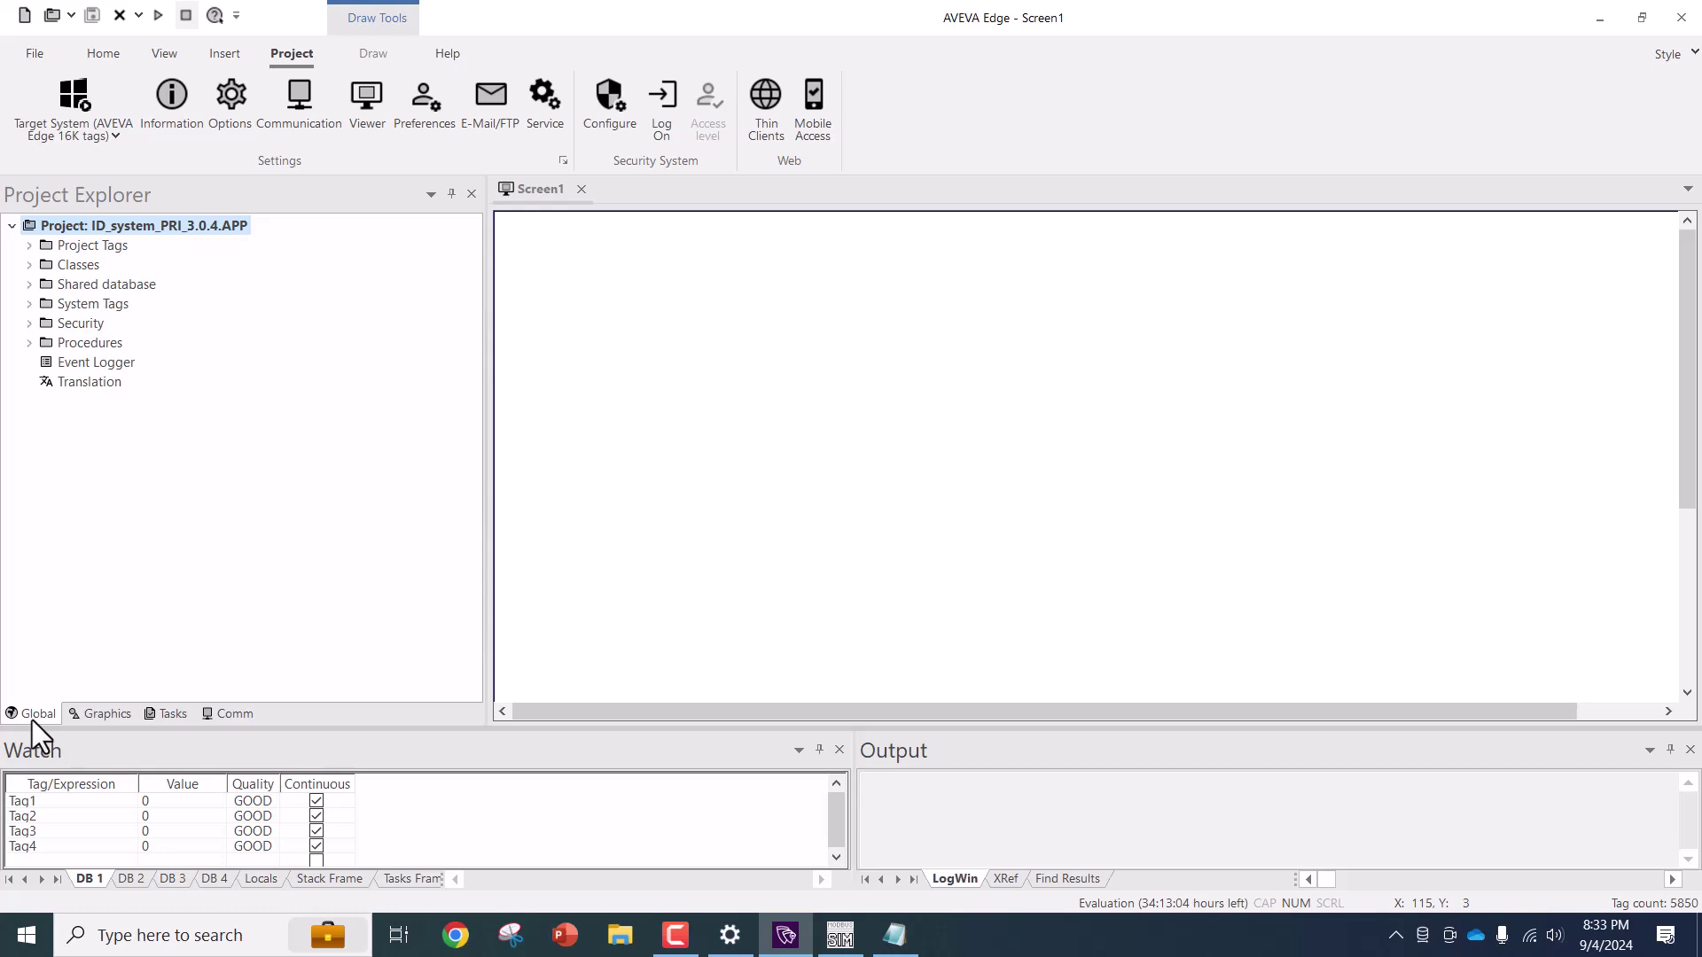
Ping 127.0.0.1 from Command Prompt, then minimize the console window
{"action": "left_click", "coordinate": [155, 934]}
{"action": "type", "text": "cmd"}
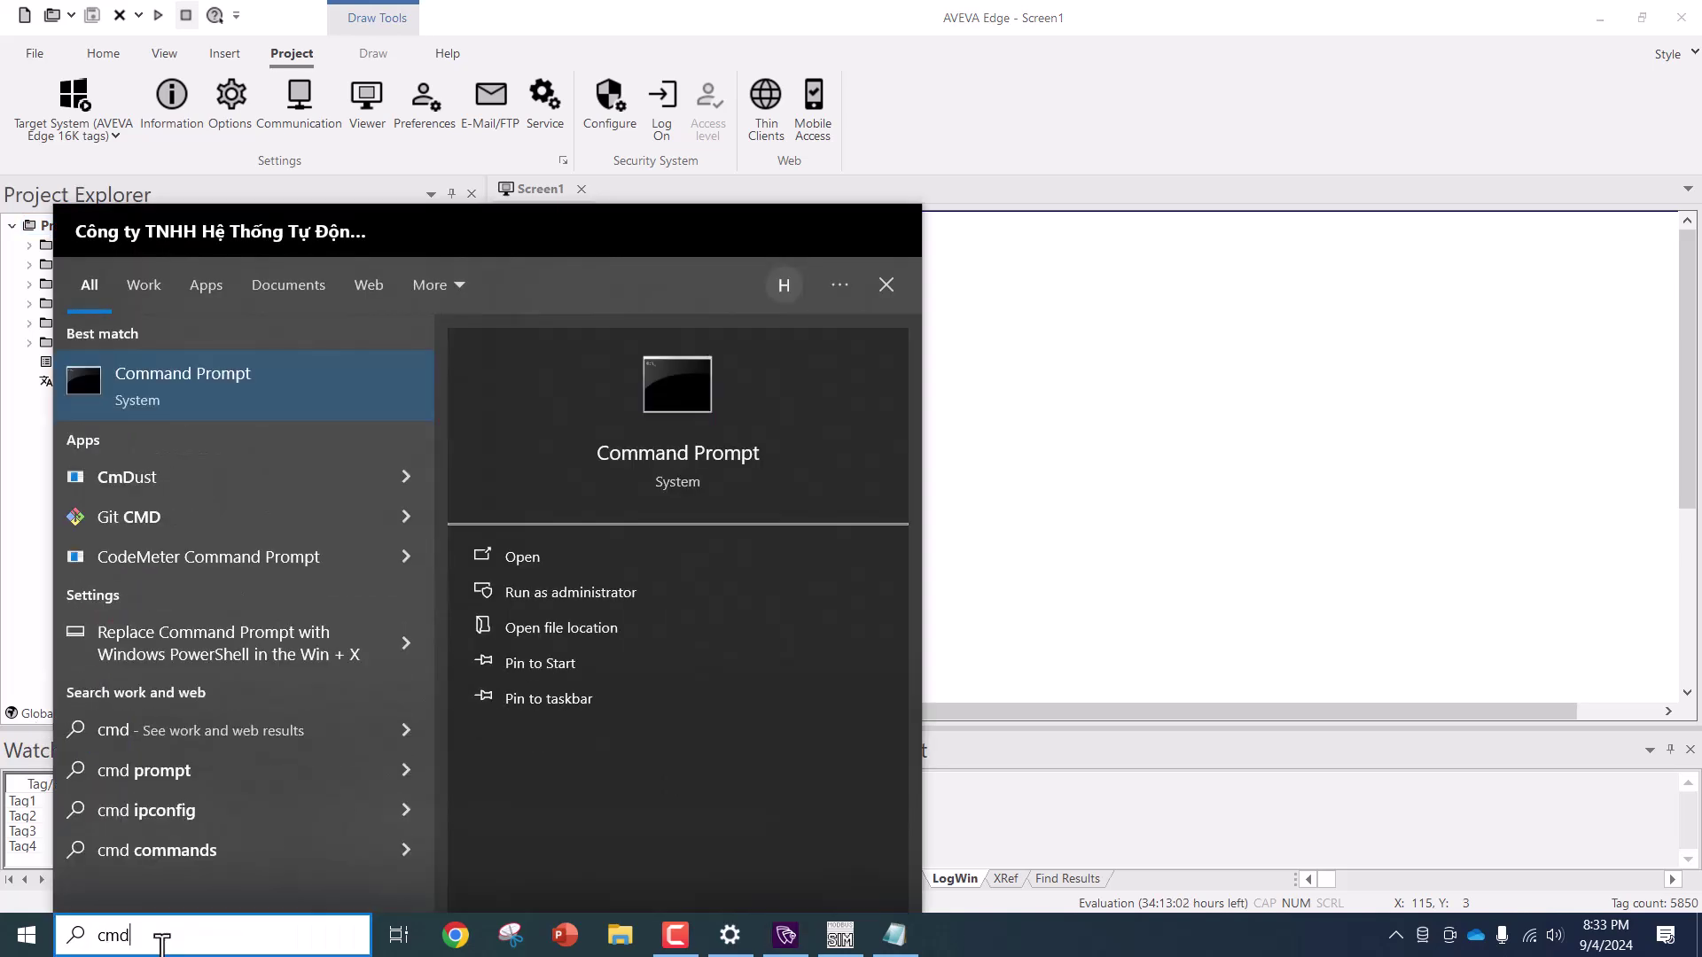
{"action": "key", "text": "Return"}
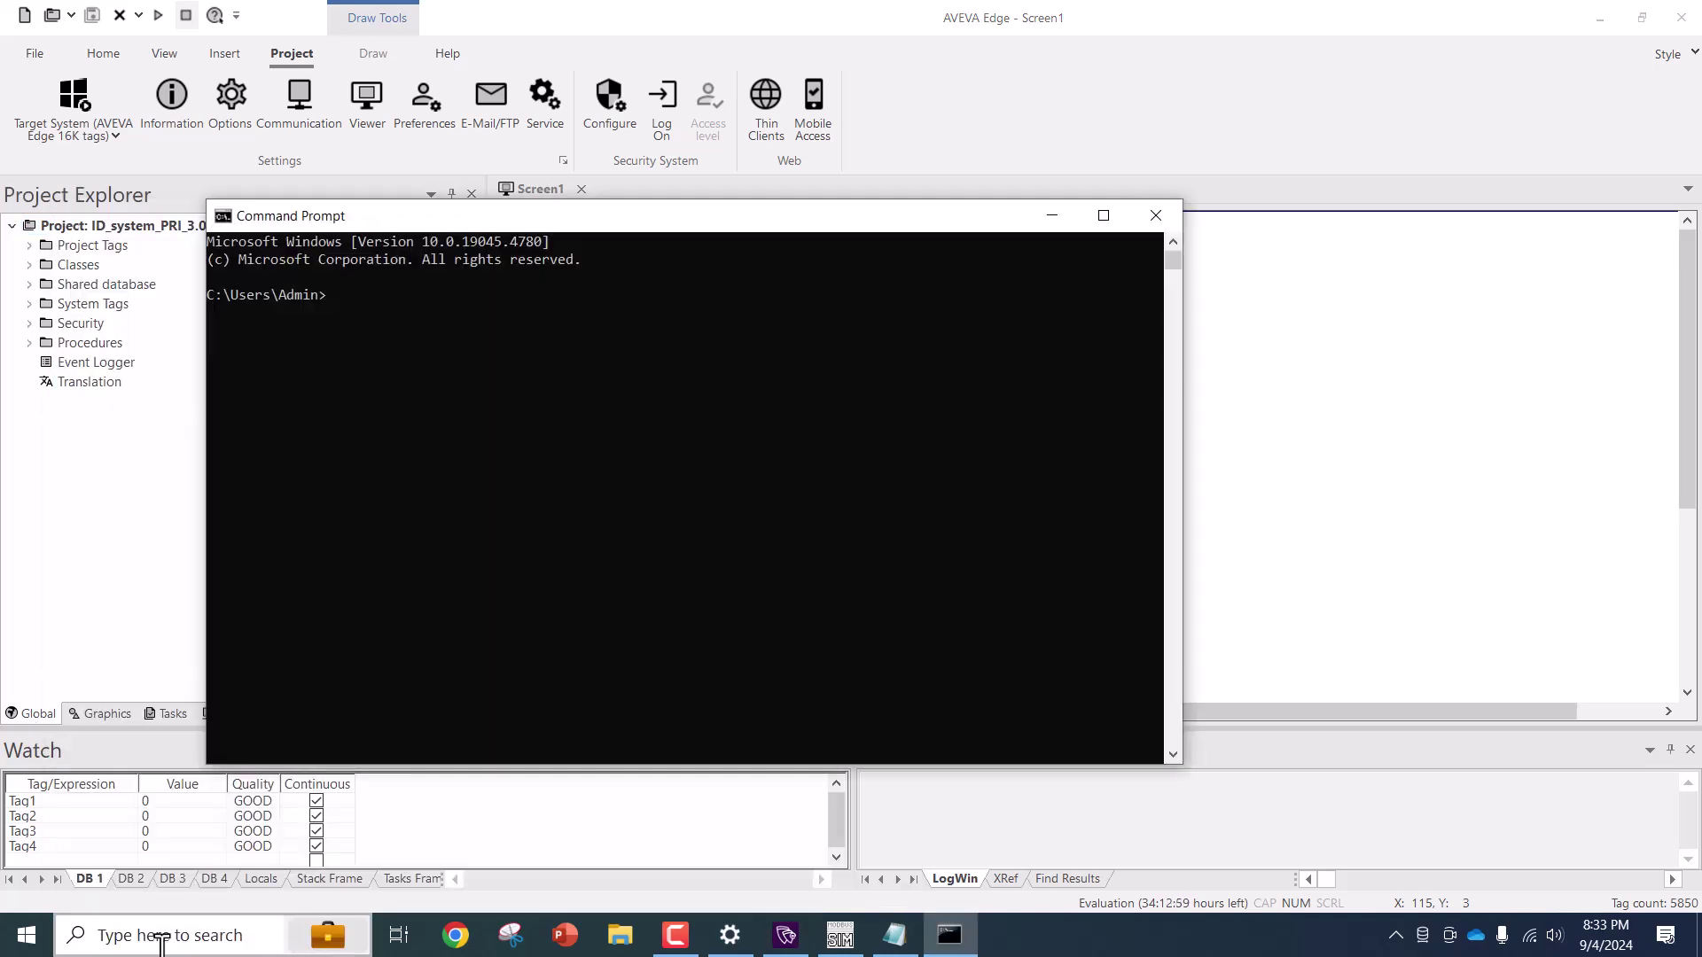
{"action": "type", "text": "ping 127.0.0.1"}
{"action": "key", "text": "Return"}
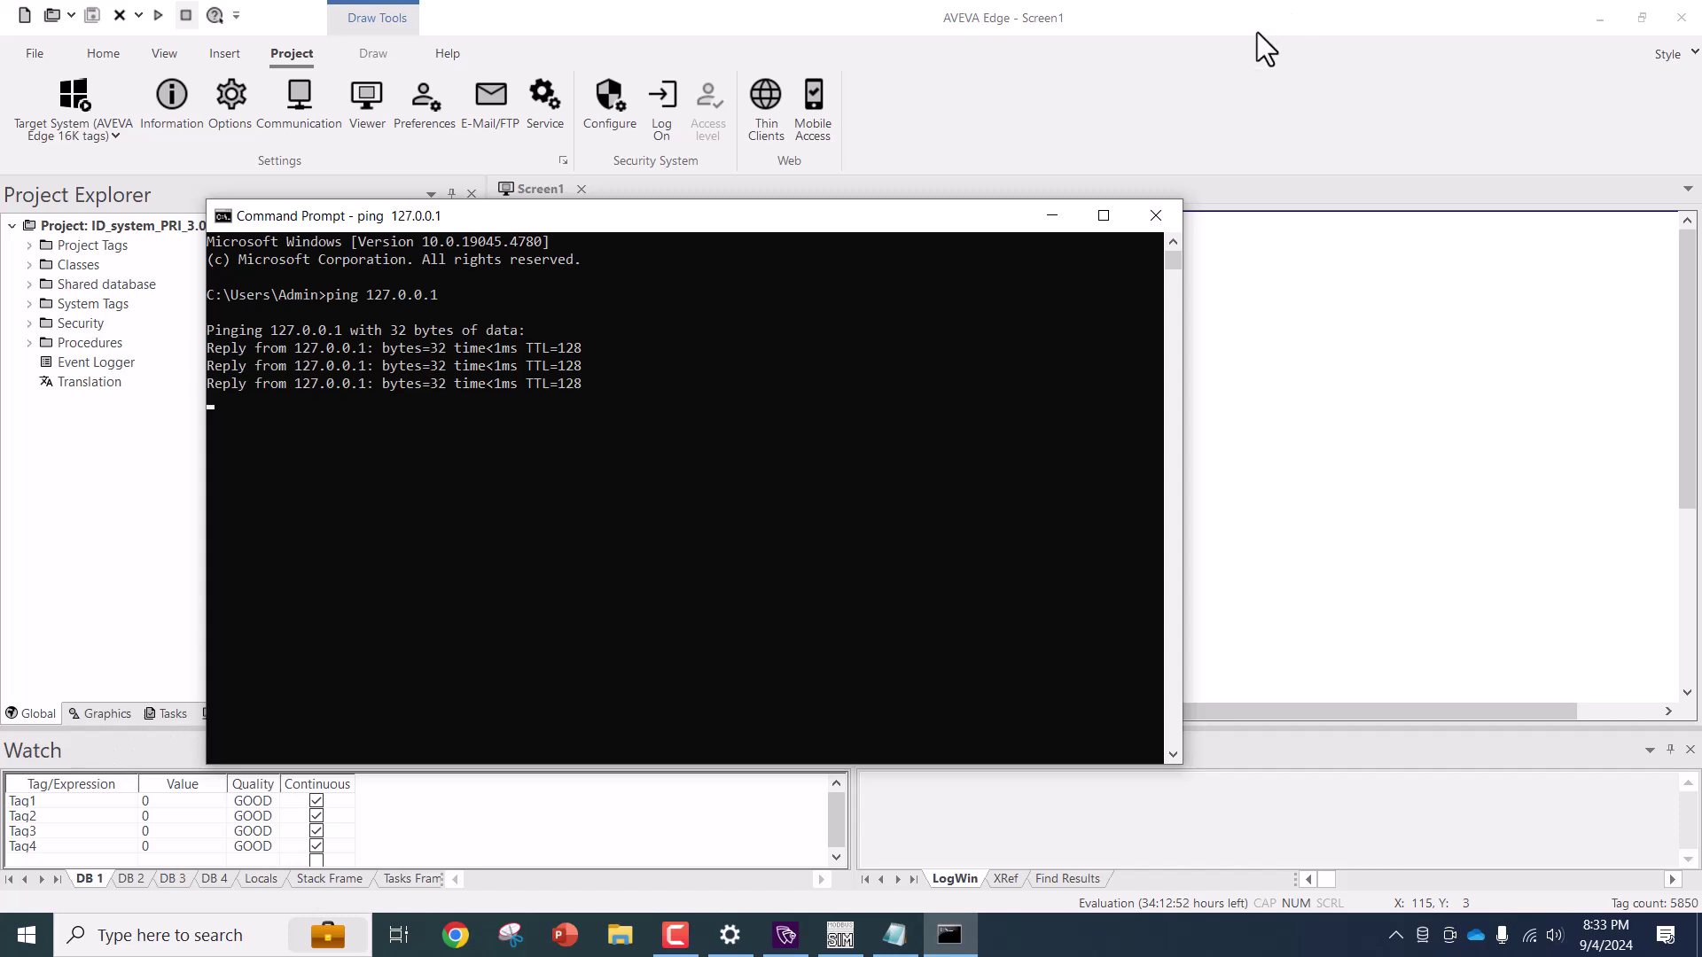
{"action": "left_click", "coordinate": [1051, 217]}
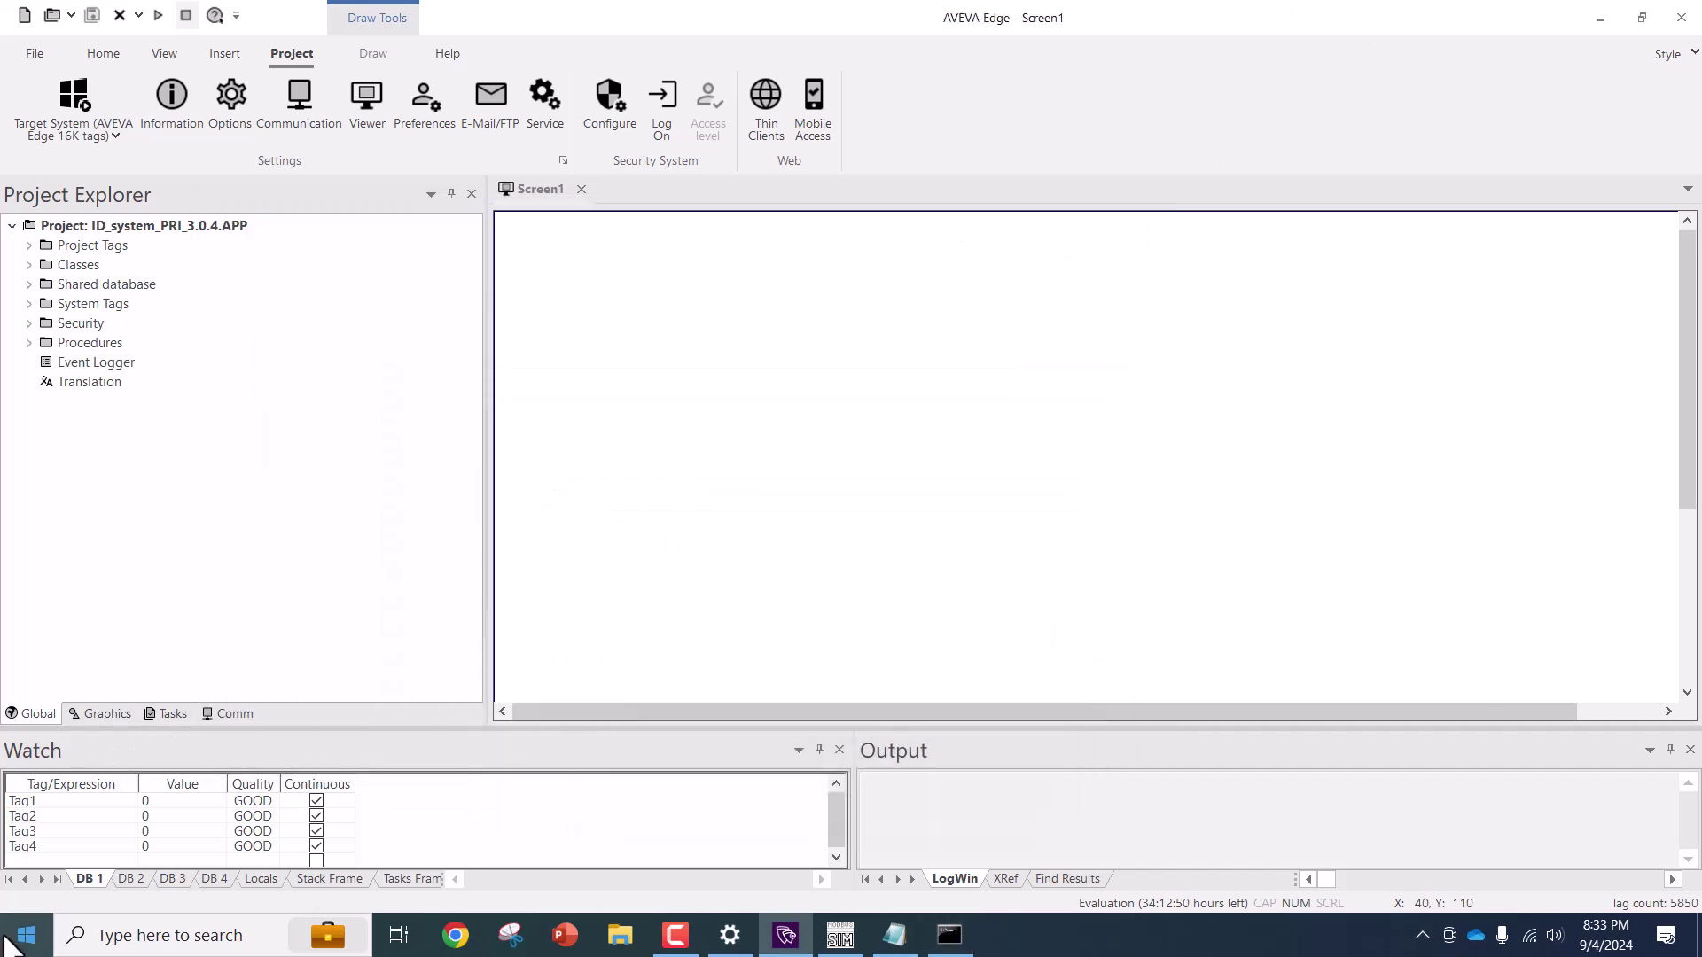
{"action": "left_click", "coordinate": [151, 225]}
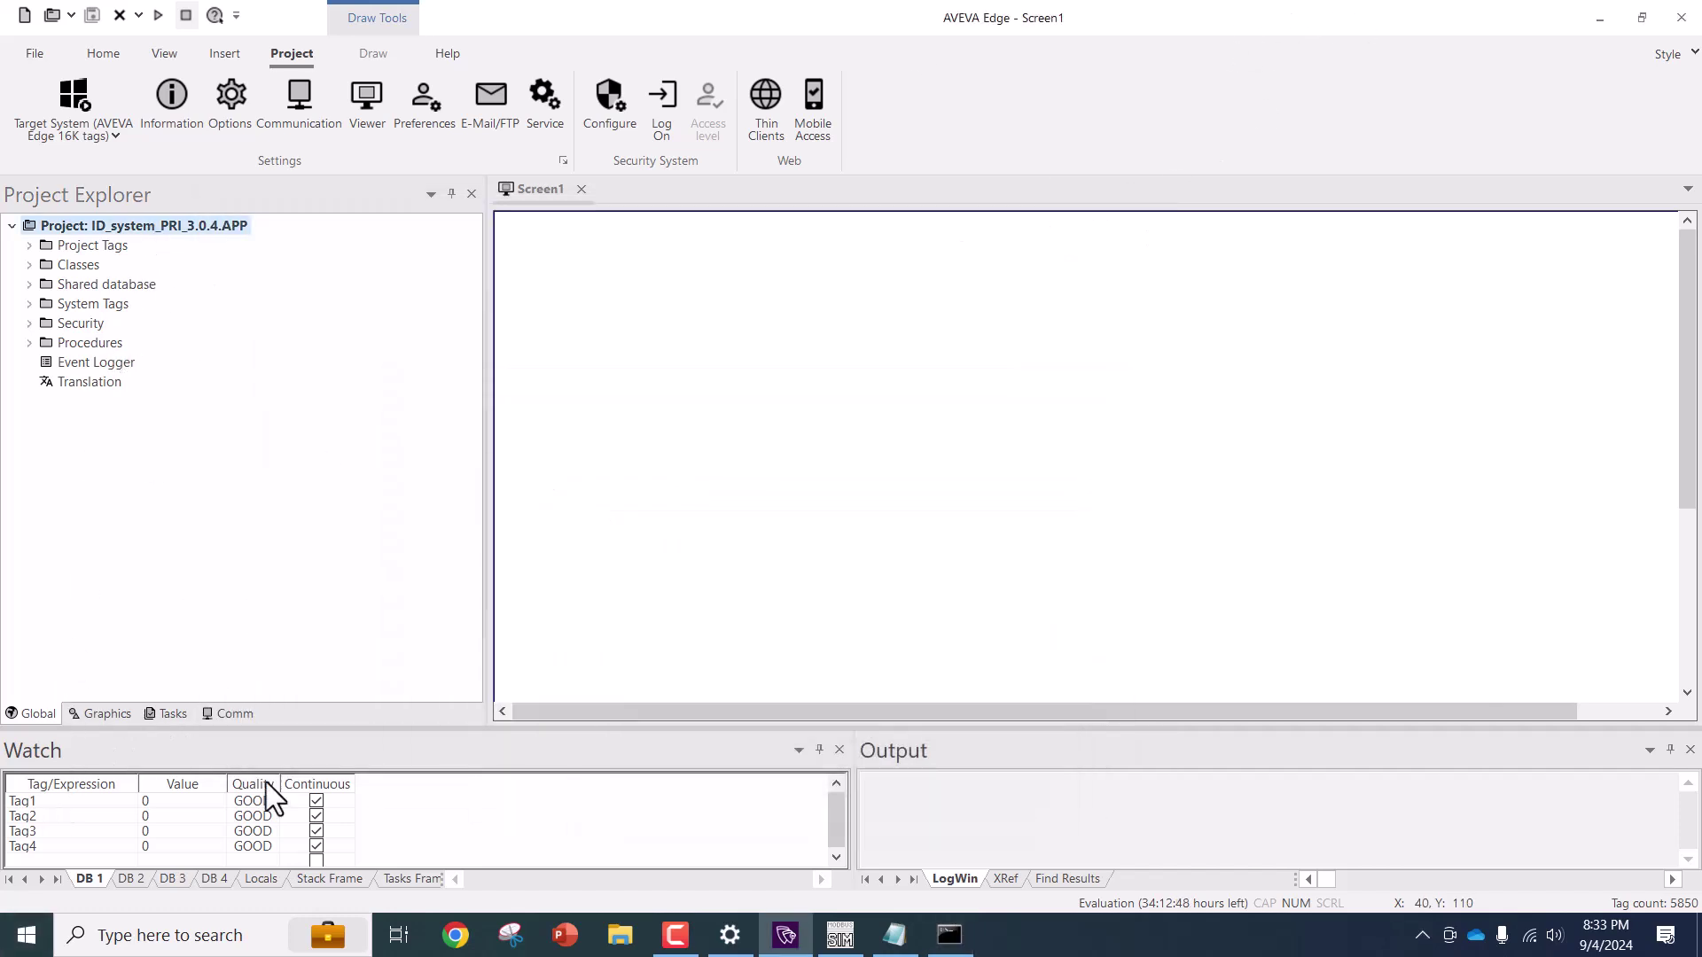
Expand the Comm tab's Drivers folder and open the Add/Remove drivers list
{"action": "left_click", "coordinate": [232, 713]}
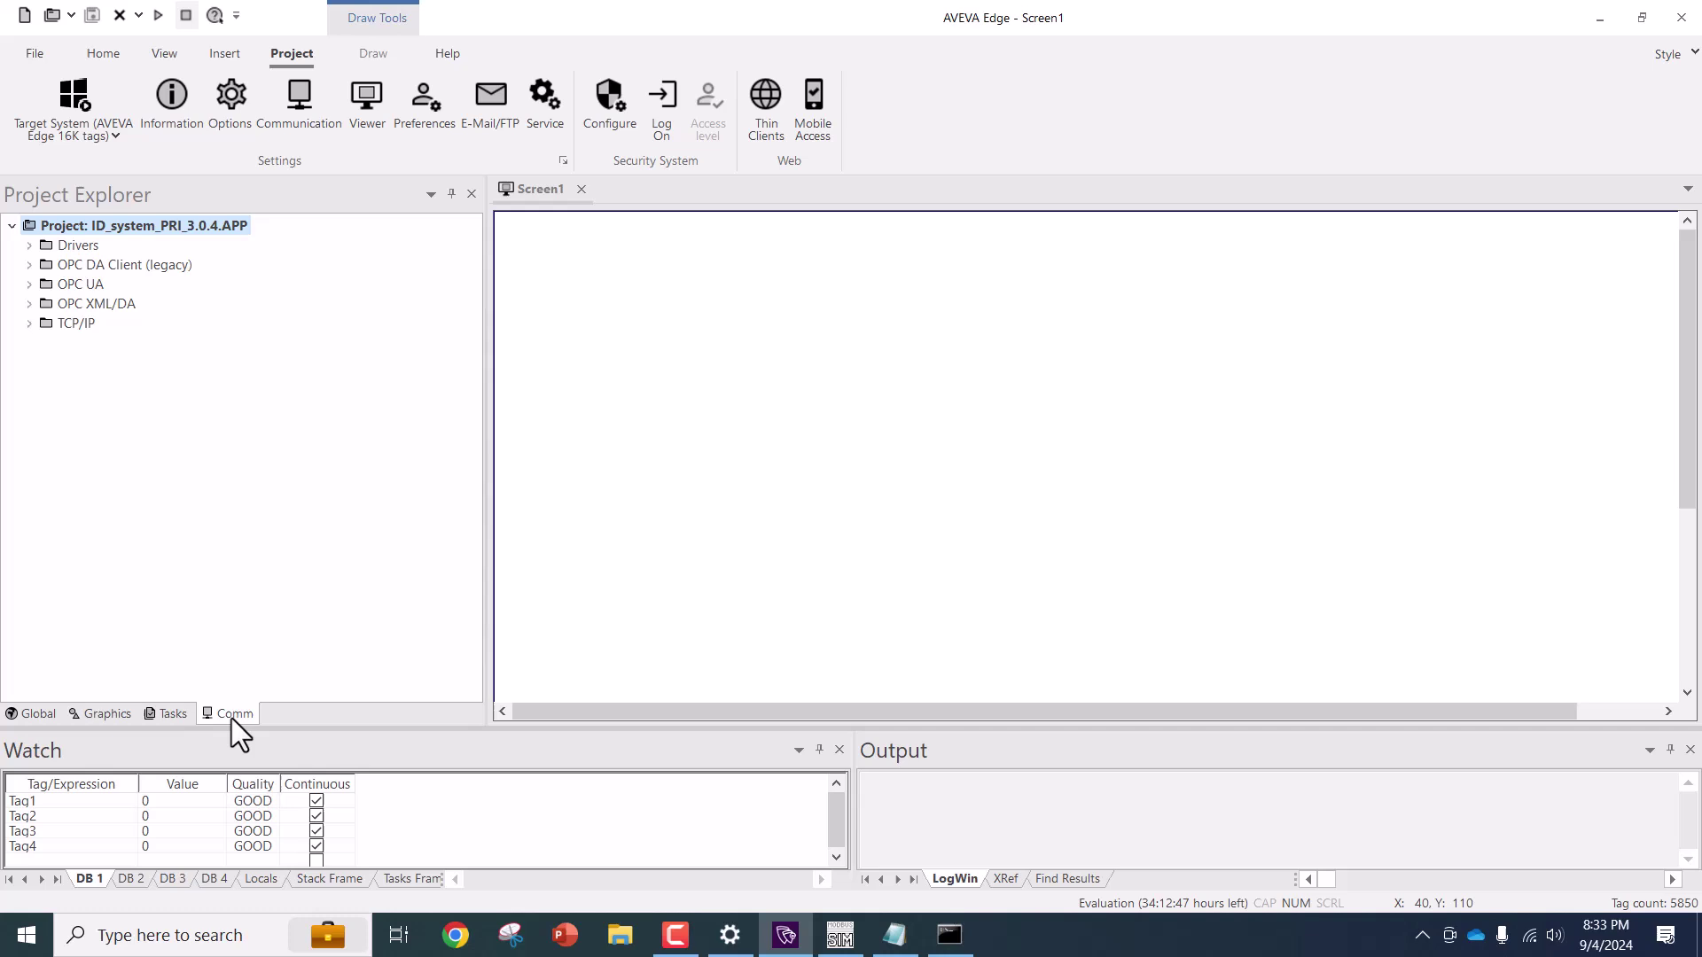
{"action": "double_click", "coordinate": [71, 245]}
{"action": "right_click", "coordinate": [70, 244]}
{"action": "left_click", "coordinate": [133, 255]}
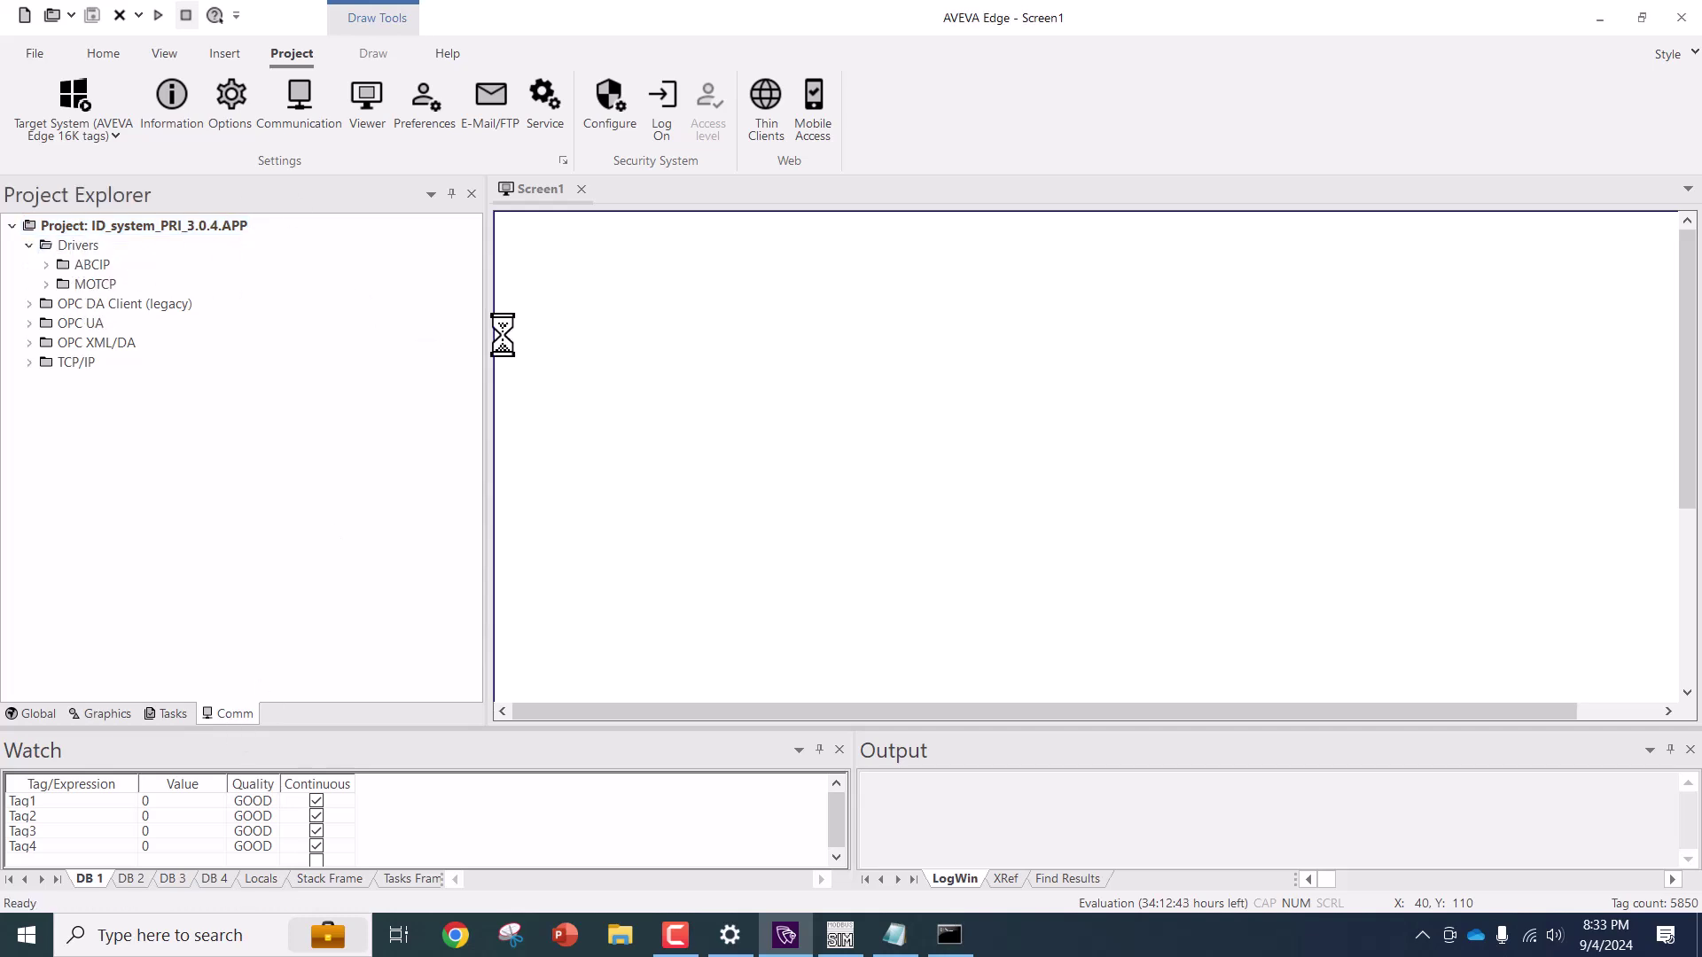
Review the MODBU, MODSL and MOTCP drivers and confirm with MOTCP selected
{"action": "scroll", "coordinate": [683, 420], "scroll_direction": "down", "scroll_amount": 10}
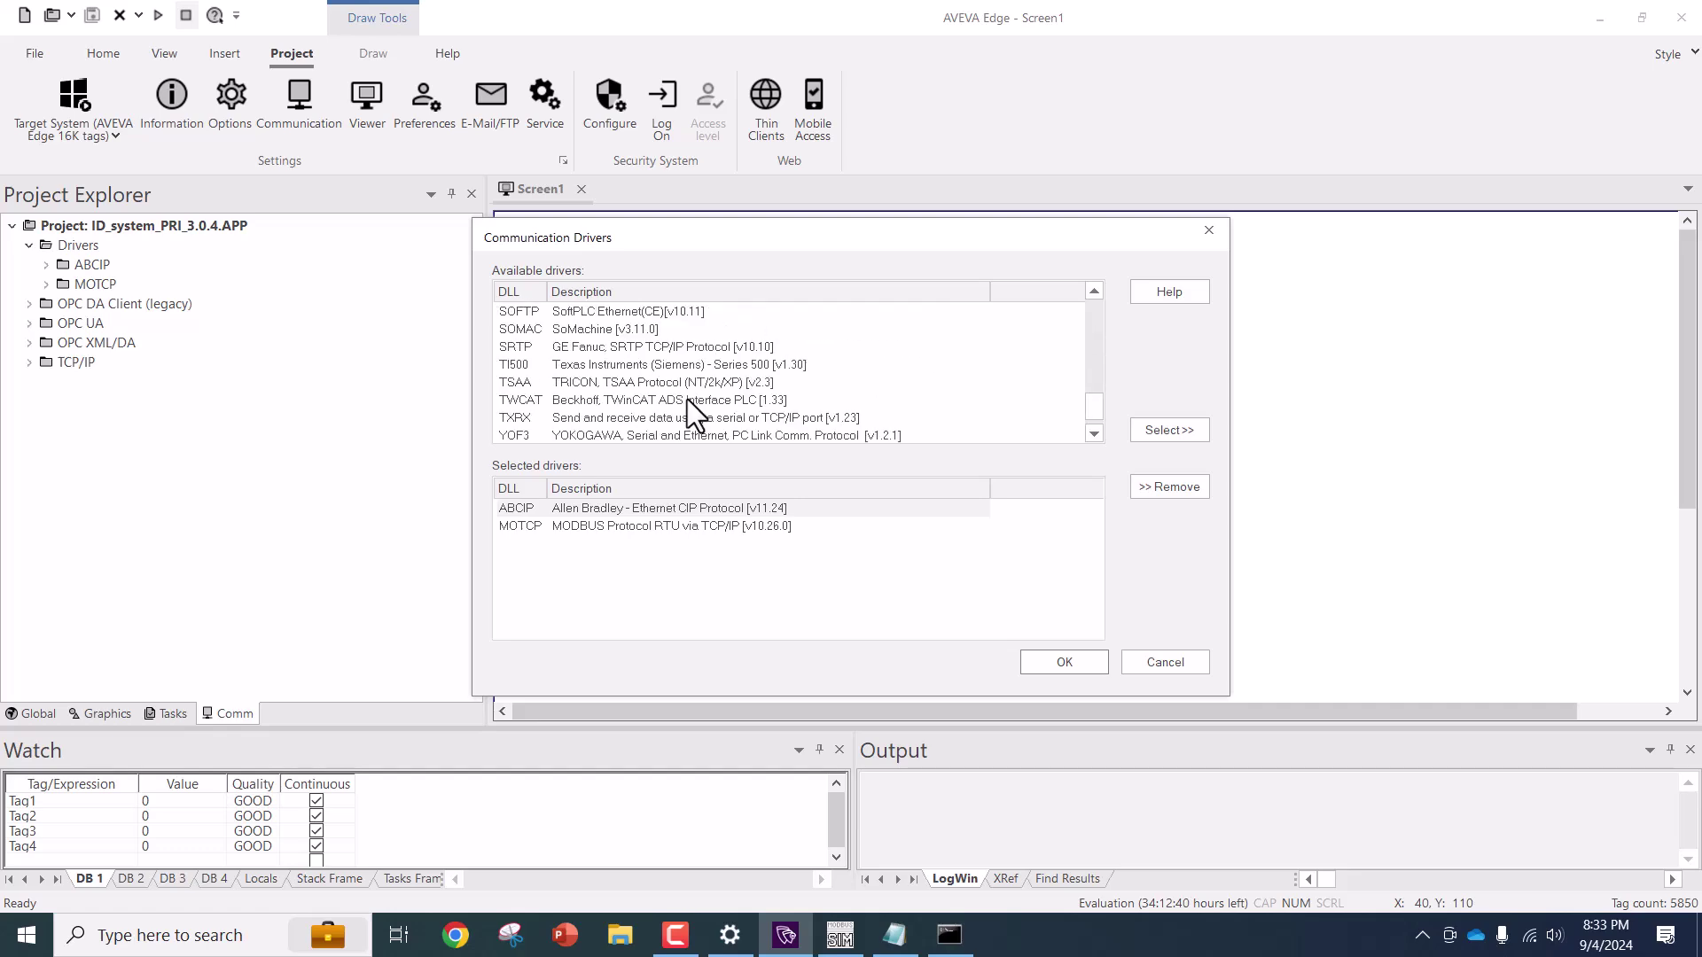
{"action": "scroll", "coordinate": [688, 399], "scroll_direction": "up", "scroll_amount": 6}
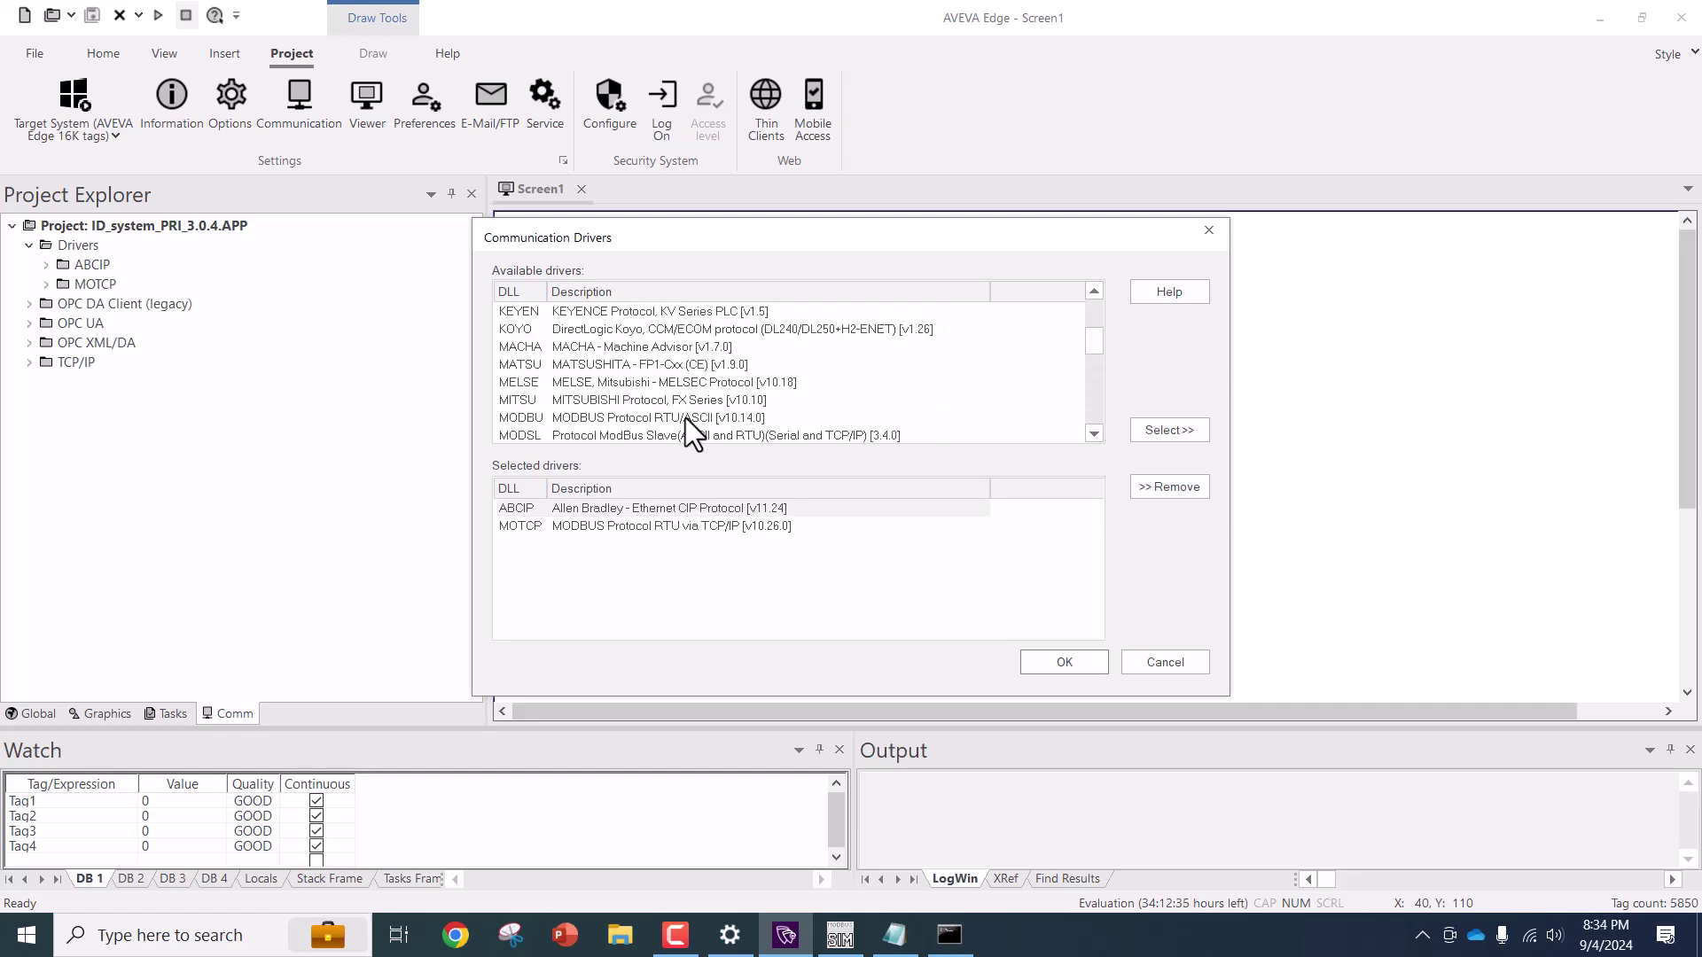
{"action": "left_click", "coordinate": [684, 417]}
{"action": "scroll", "coordinate": [684, 417], "scroll_direction": "down", "scroll_amount": 2}
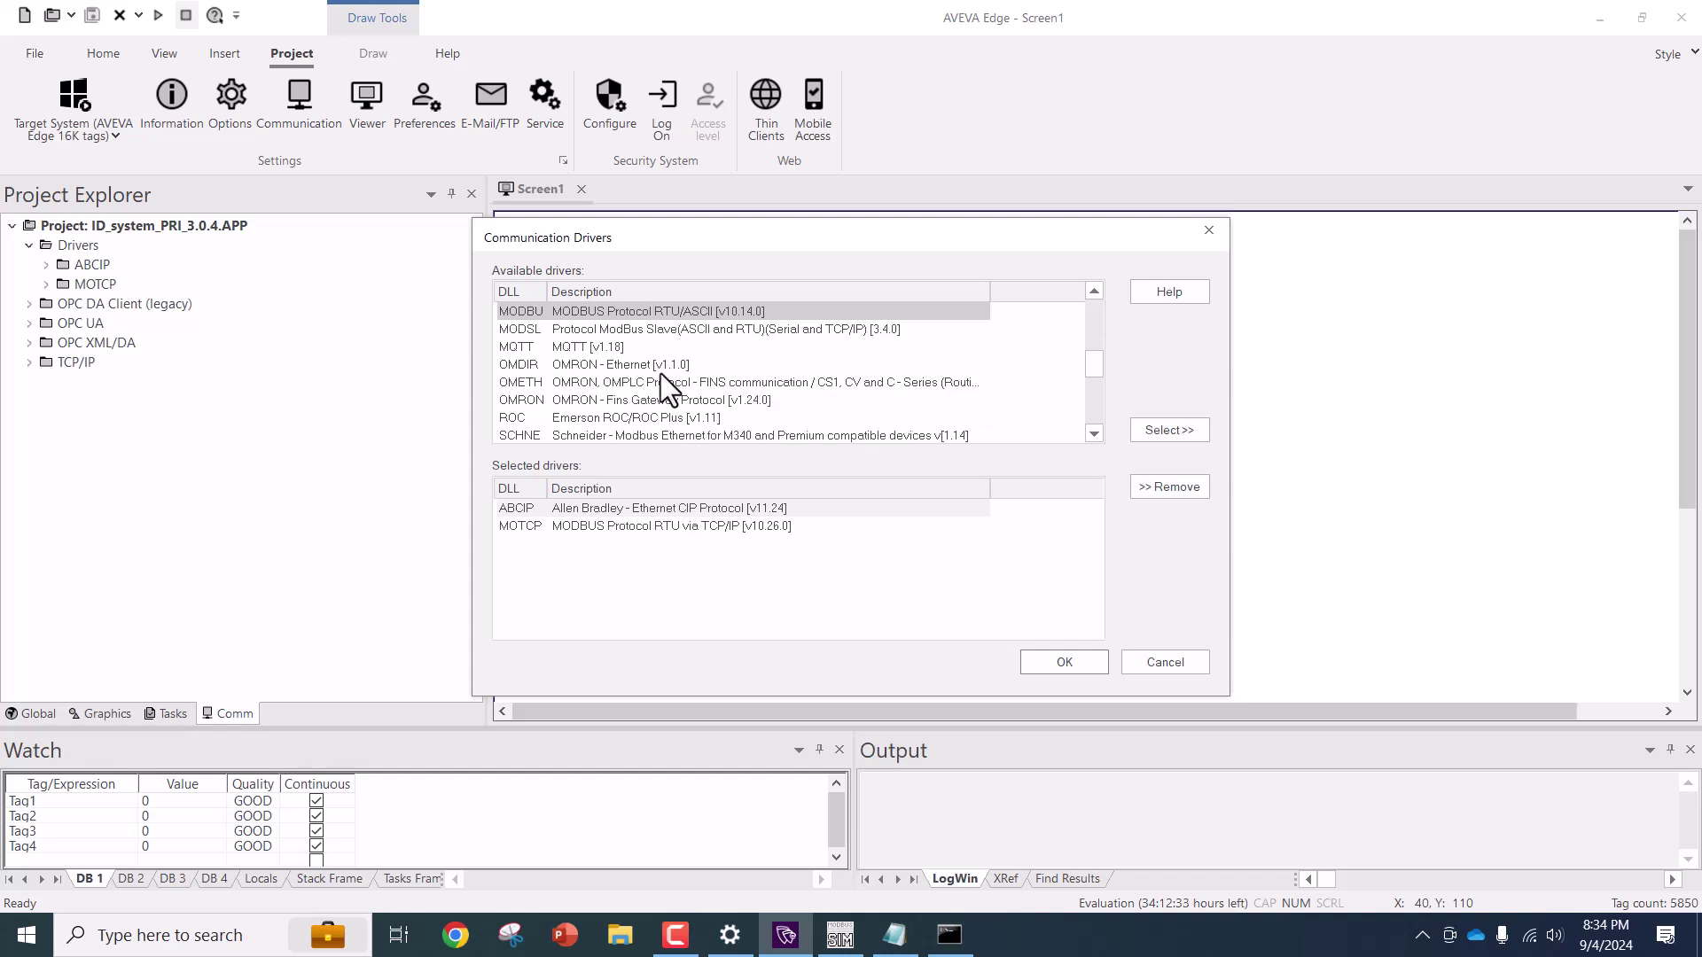
{"action": "left_click", "coordinate": [665, 331]}
{"action": "scroll", "coordinate": [693, 416], "scroll_direction": "up", "scroll_amount": 1}
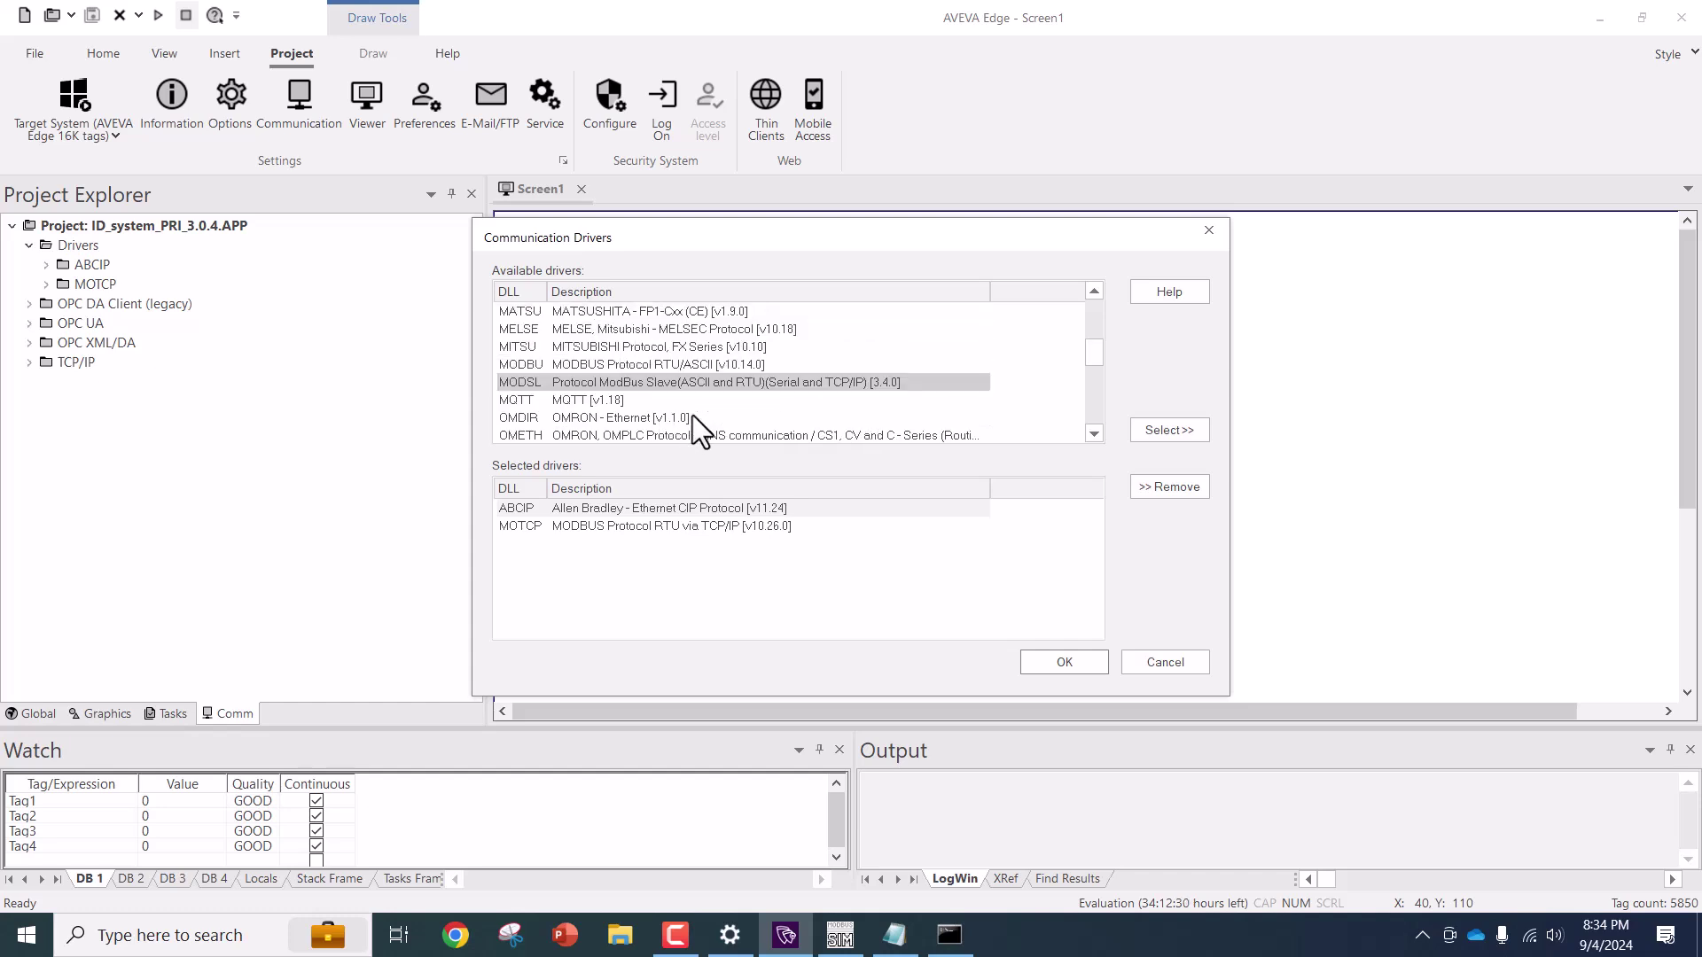
{"action": "left_click", "coordinate": [639, 527]}
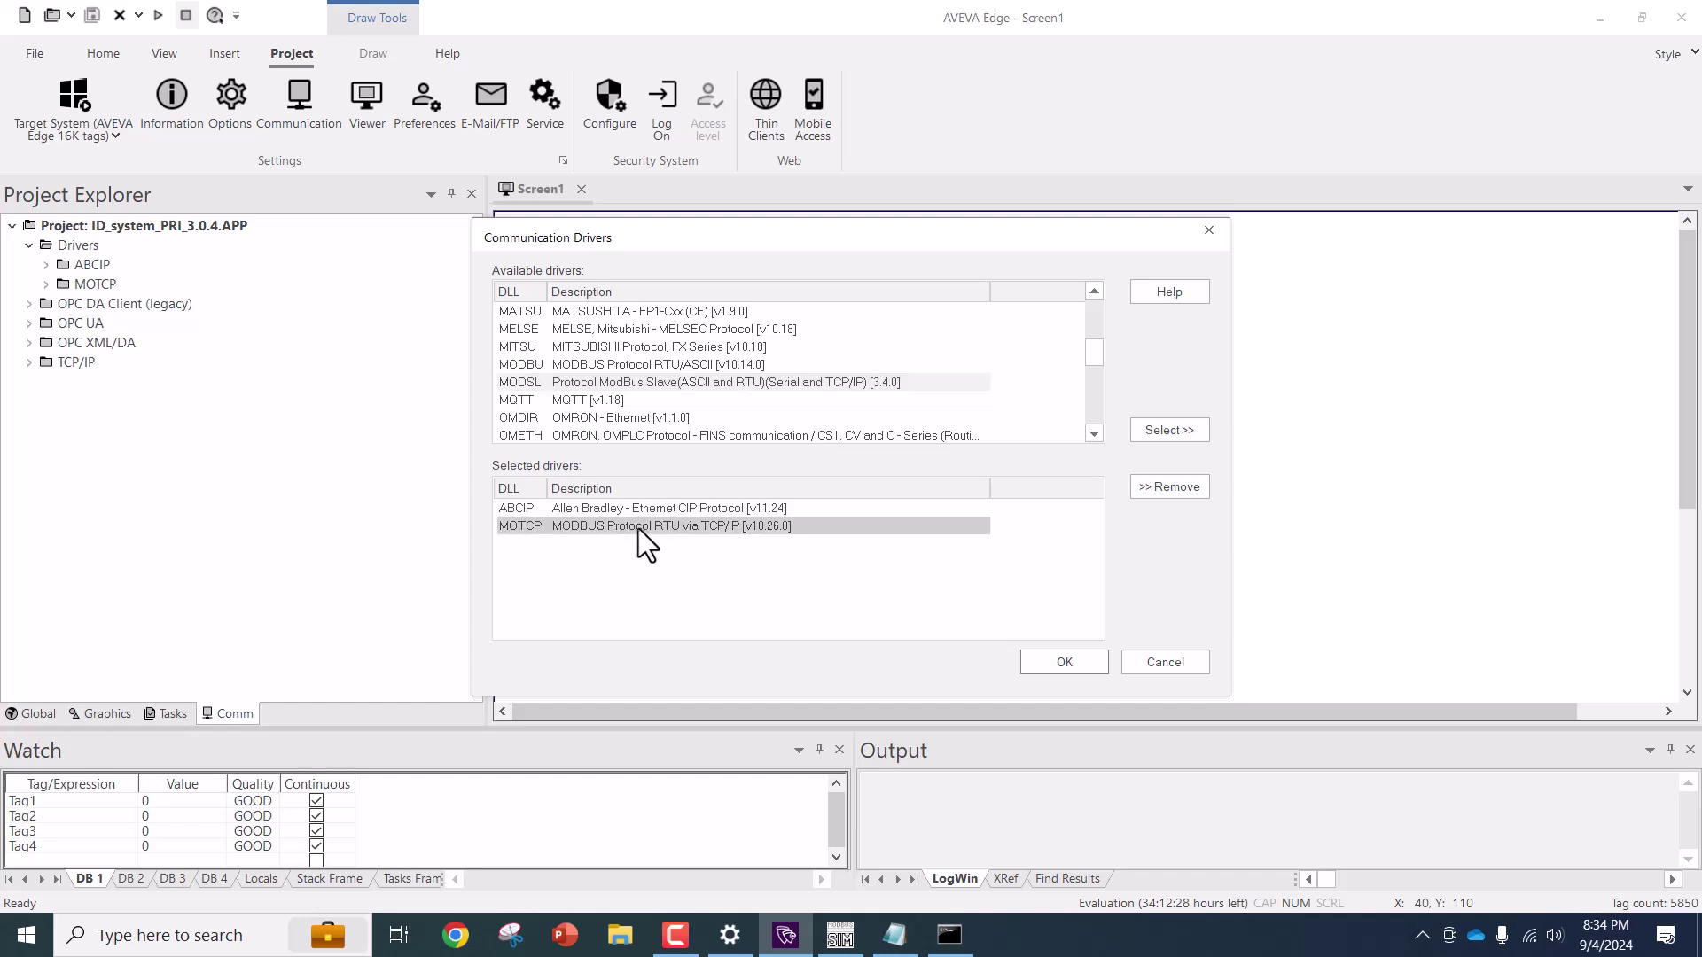
{"action": "left_click", "coordinate": [1065, 660]}
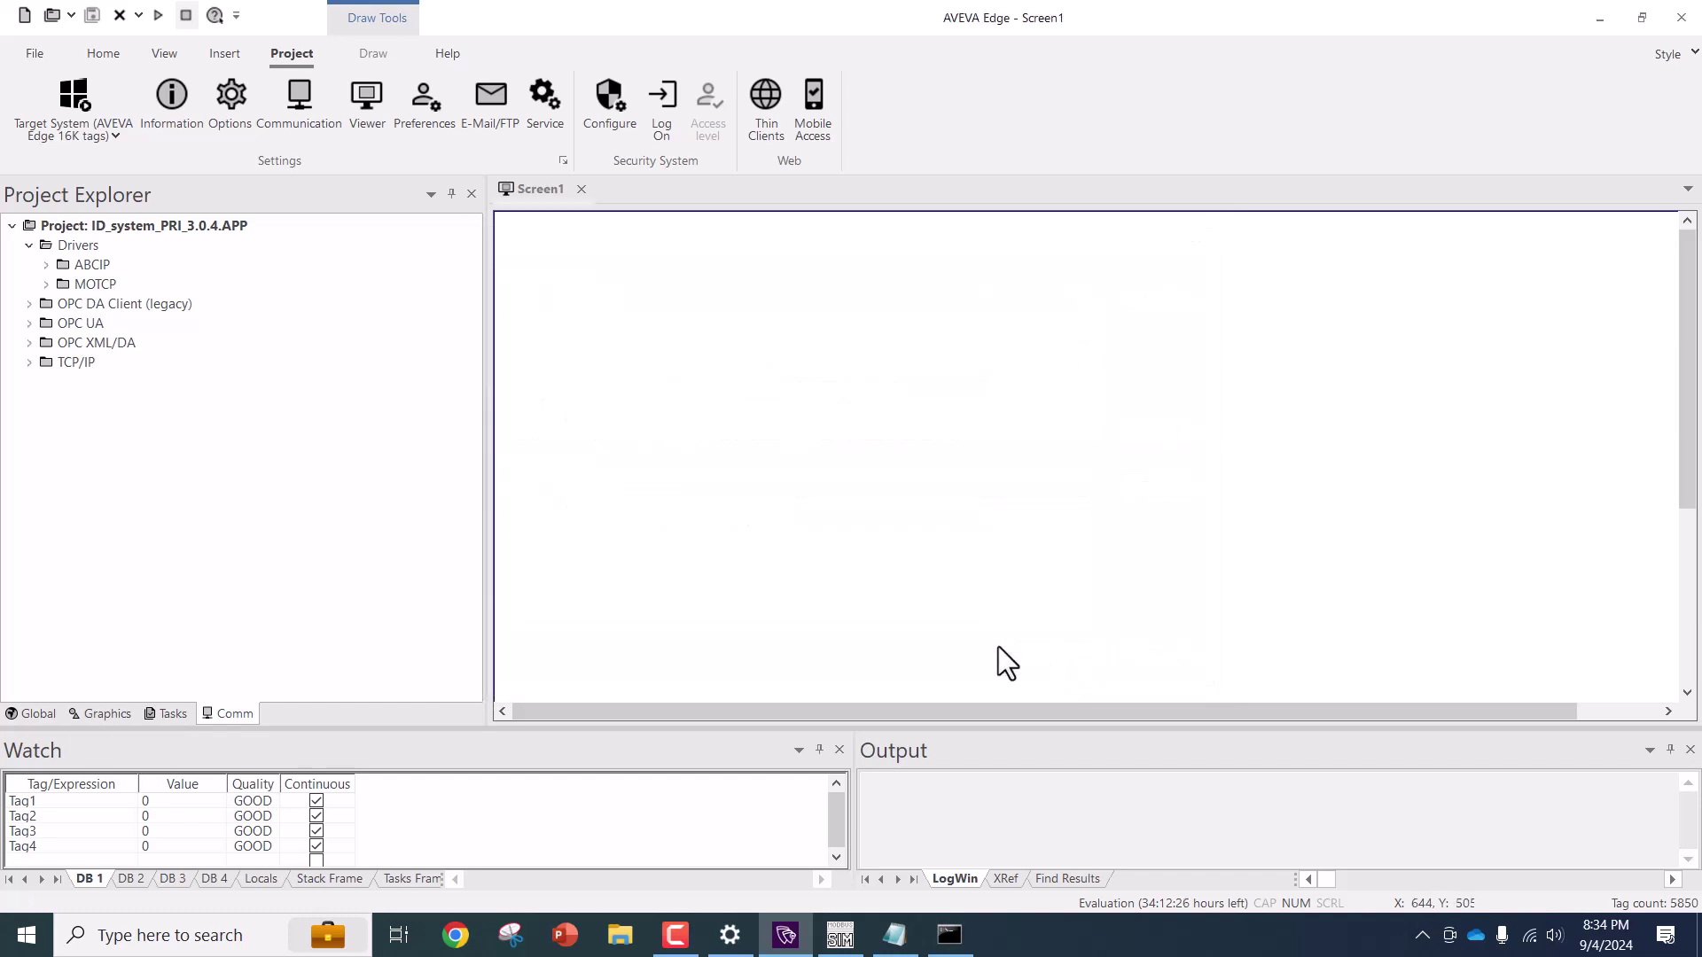
{"action": "left_click", "coordinate": [87, 285]}
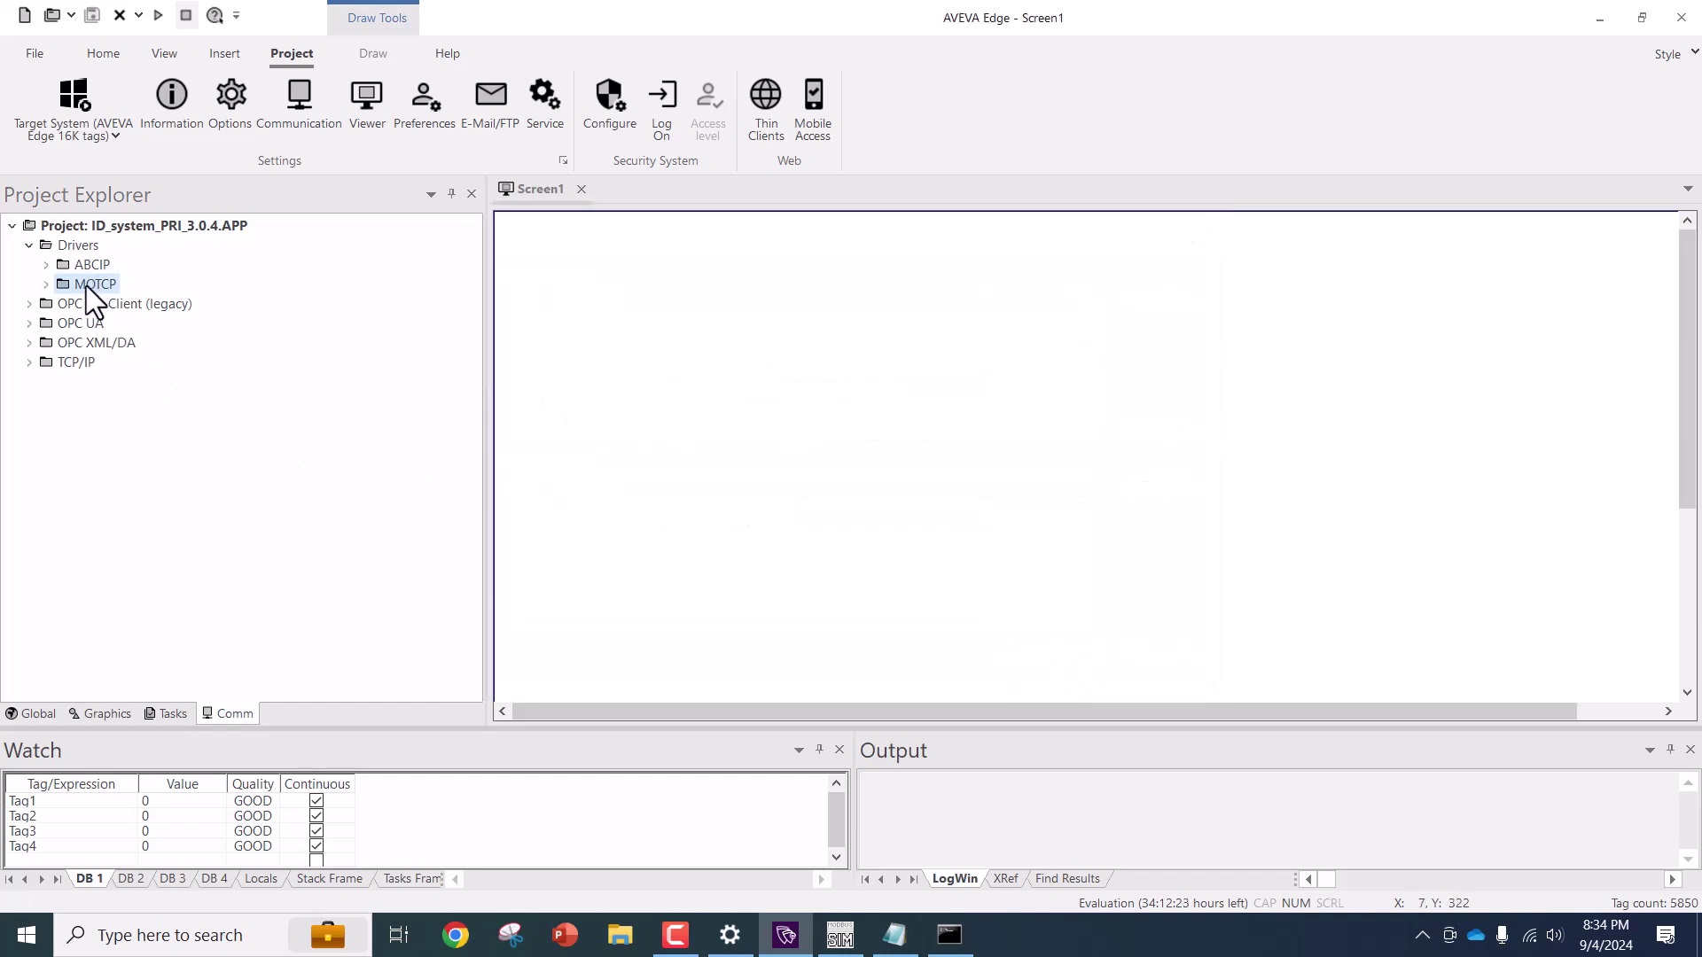
Open the MOTCP MAIN DRIVER SHEET and delete its four tag rows
{"action": "double_click", "coordinate": [87, 285]}
{"action": "double_click", "coordinate": [147, 303]}
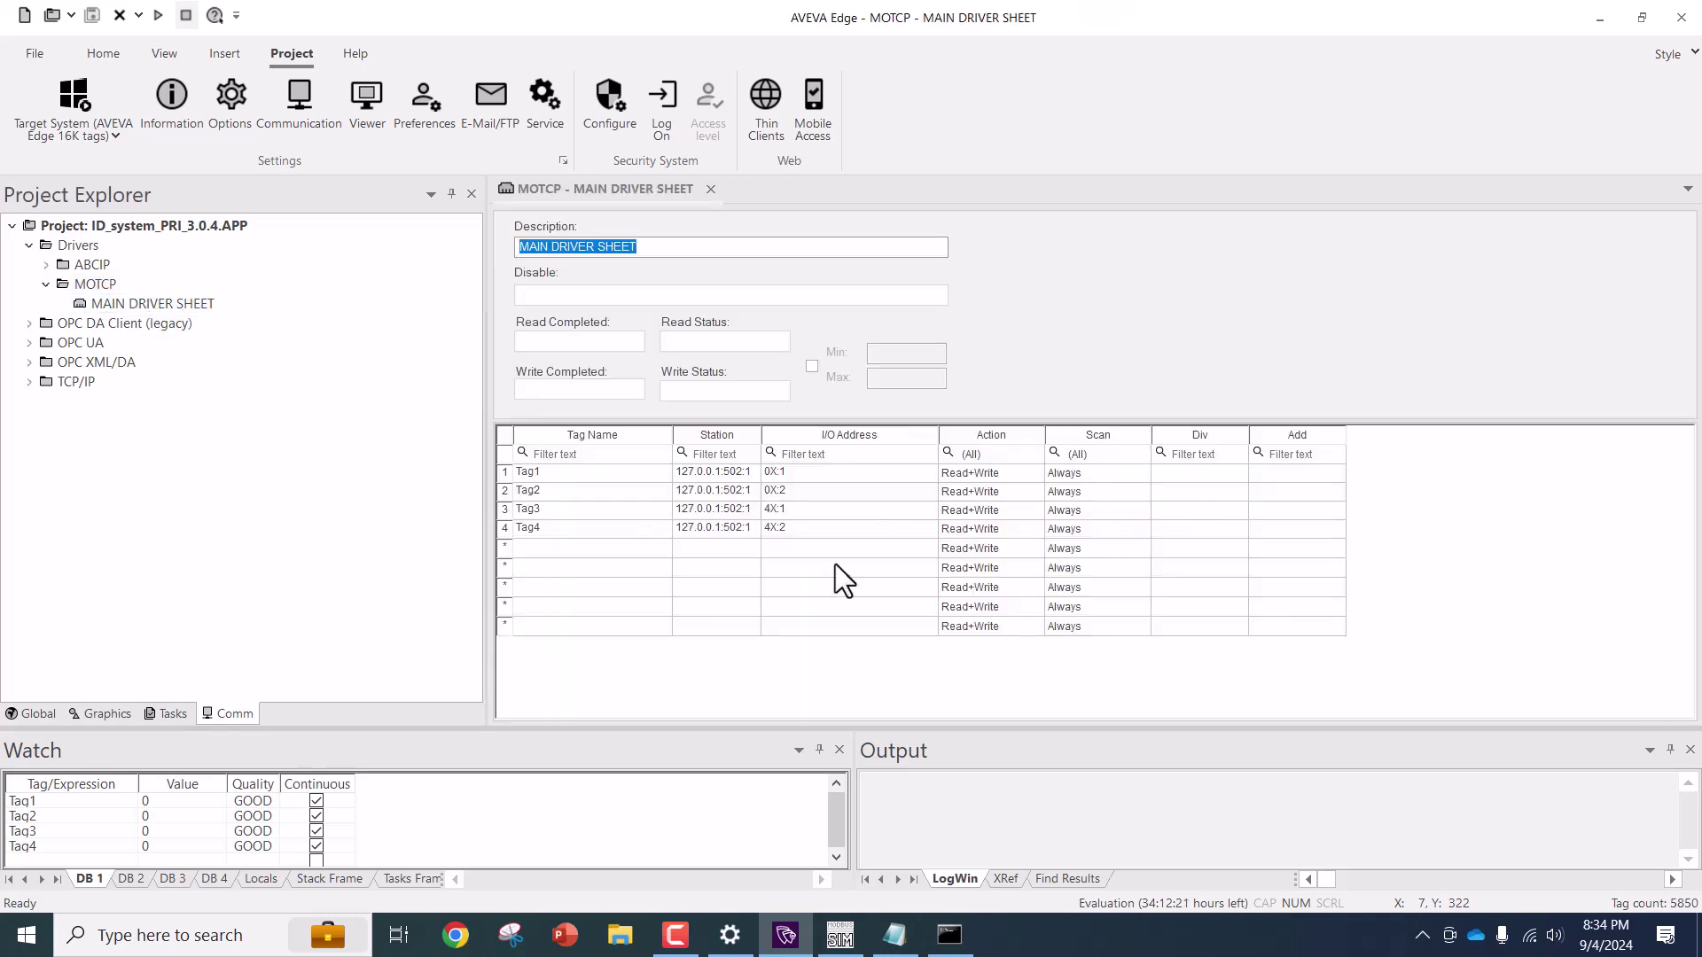
{"action": "left_click_drag", "start_coordinate": [504, 476], "coordinate": [507, 534]}
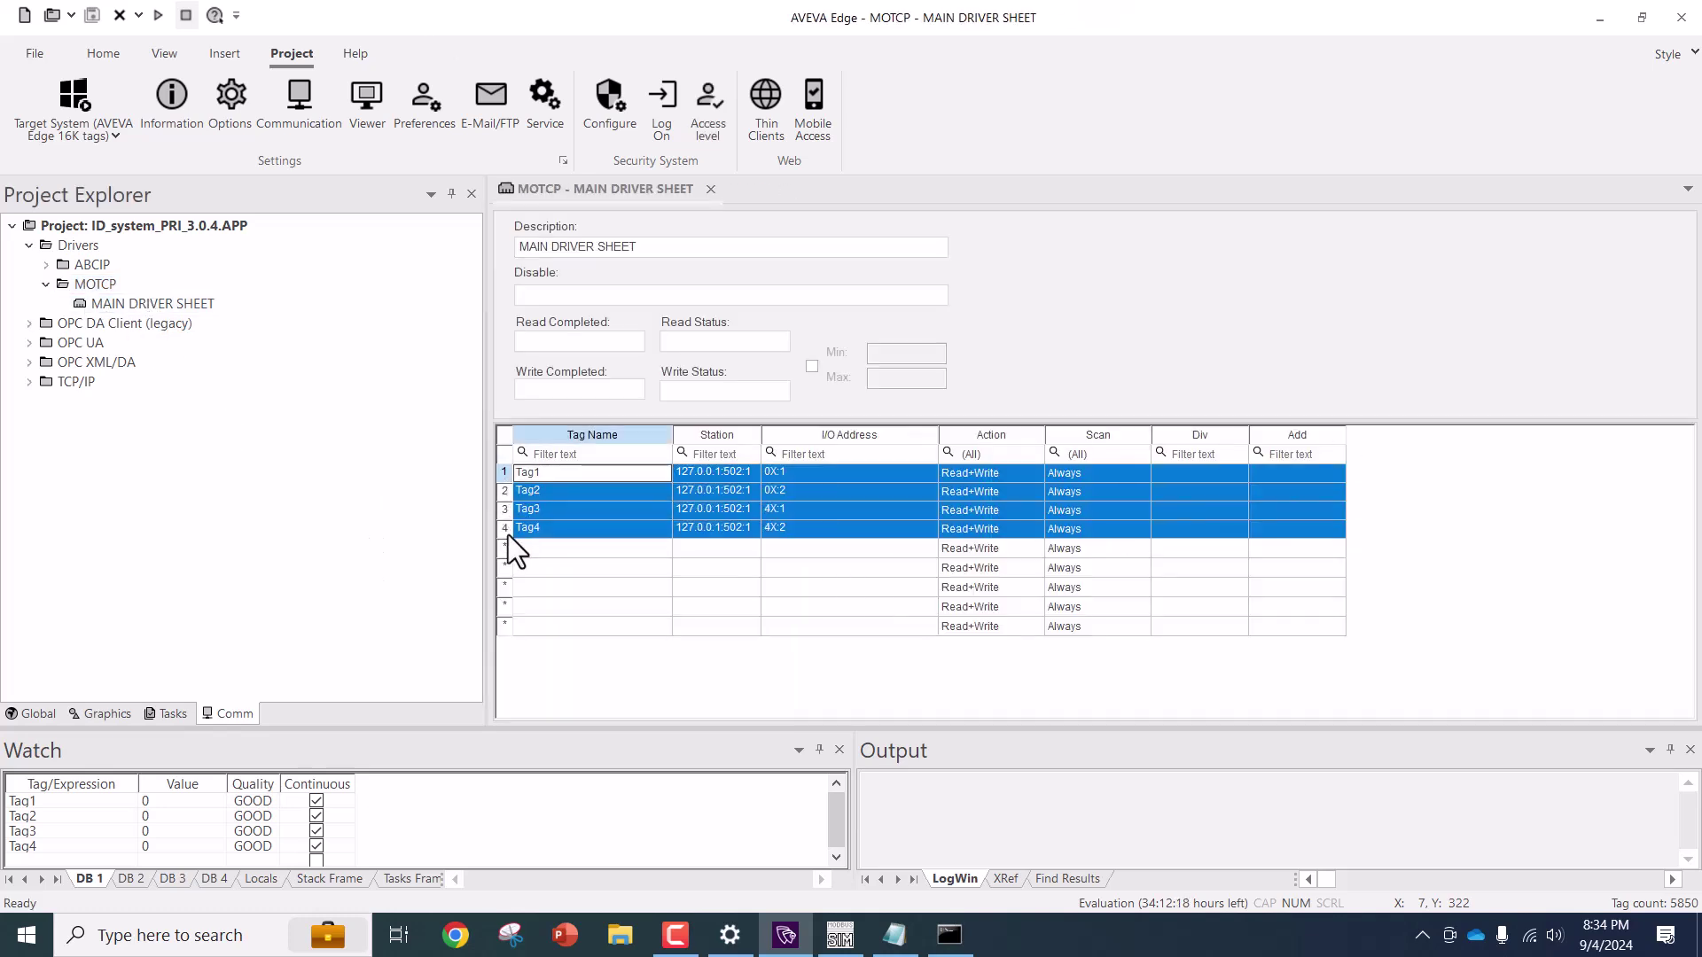
{"action": "right_click", "coordinate": [507, 534]}
{"action": "left_click", "coordinate": [582, 681]}
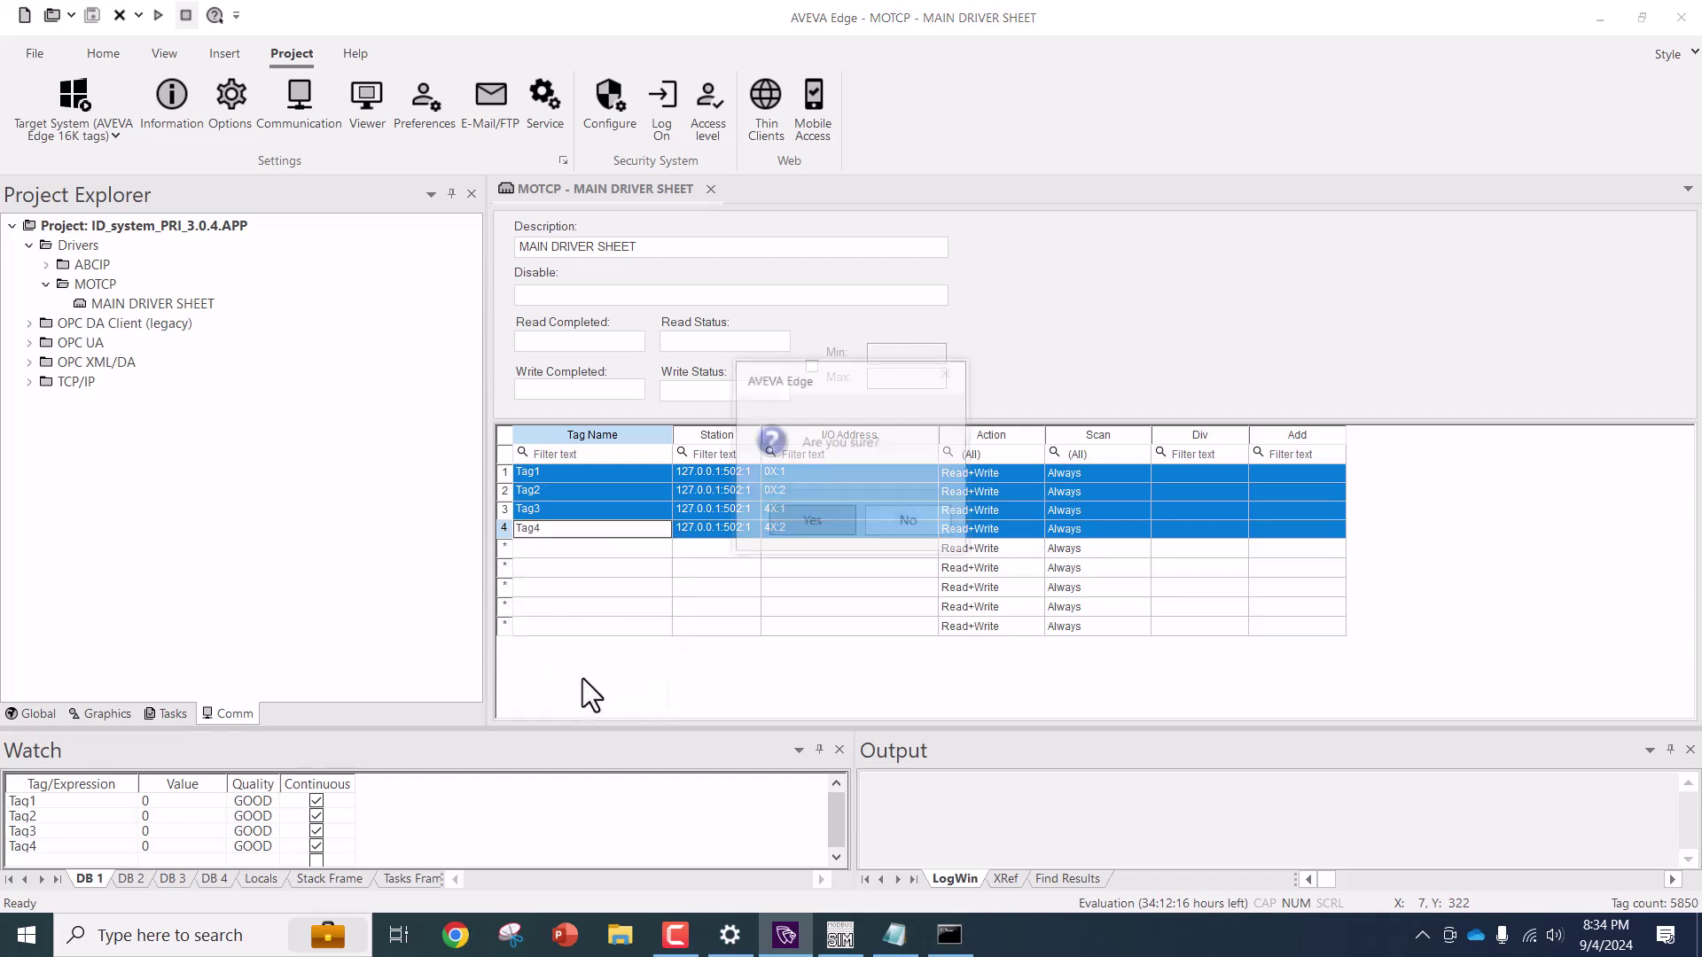
{"action": "left_click", "coordinate": [836, 529]}
Remove Tag1–Tag4 from the Watch list
{"action": "left_click", "coordinate": [83, 805]}
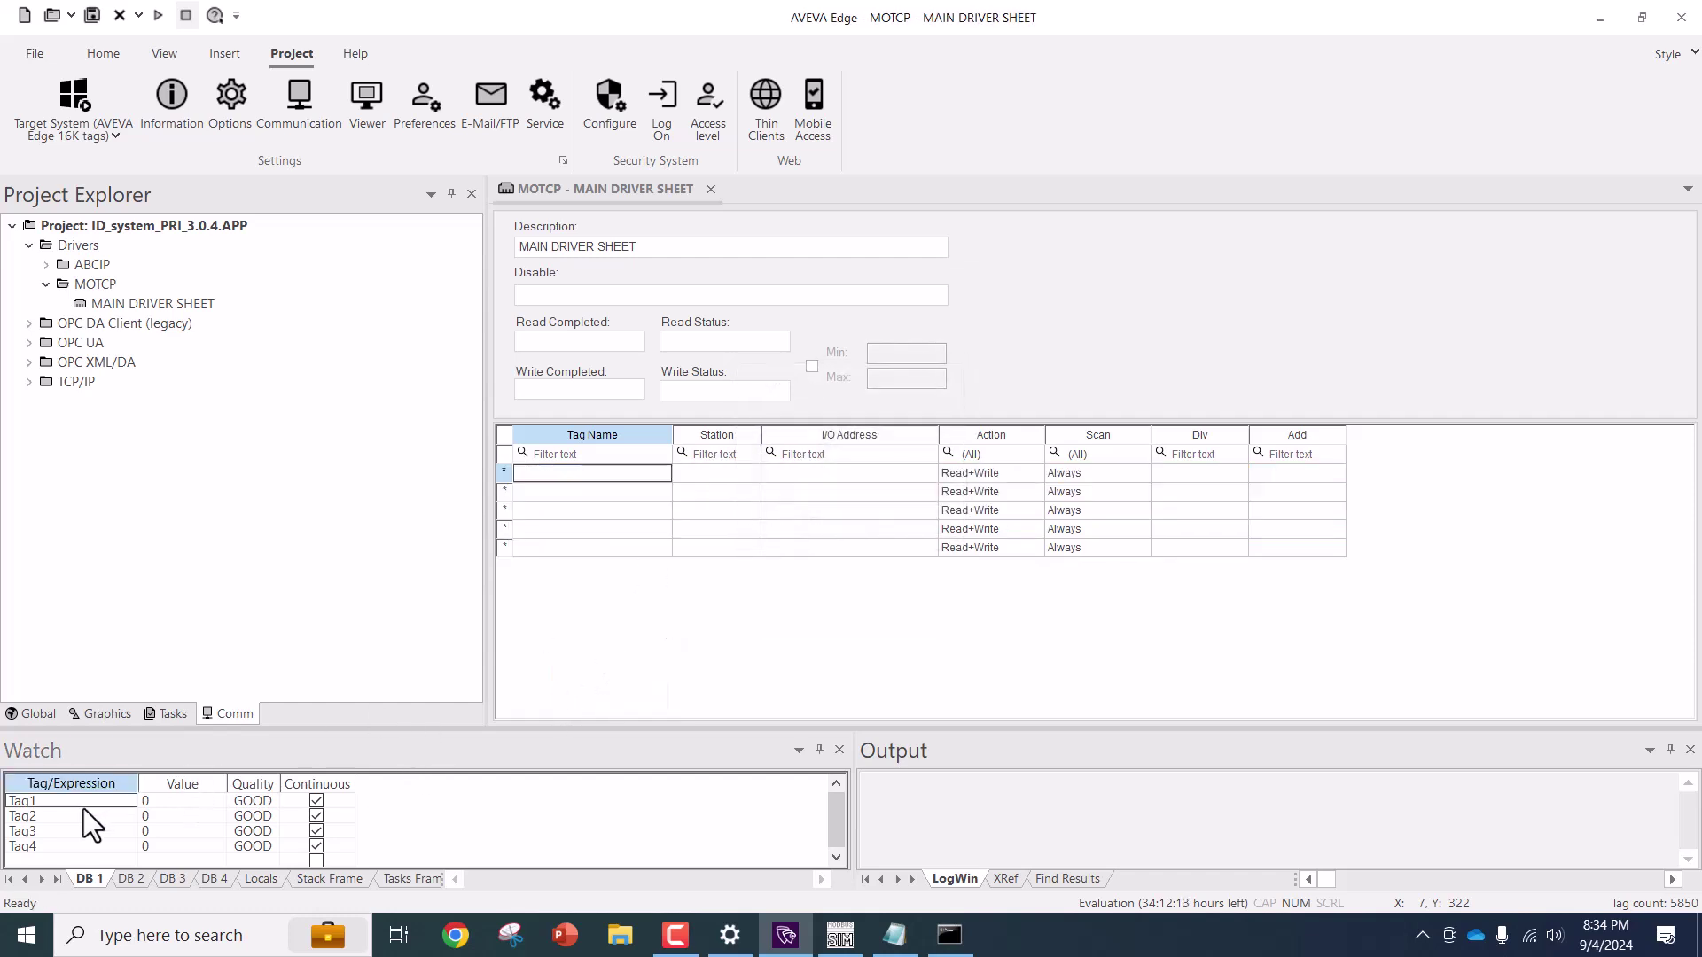
{"action": "left_click", "coordinate": [50, 848], "text": "shift"}
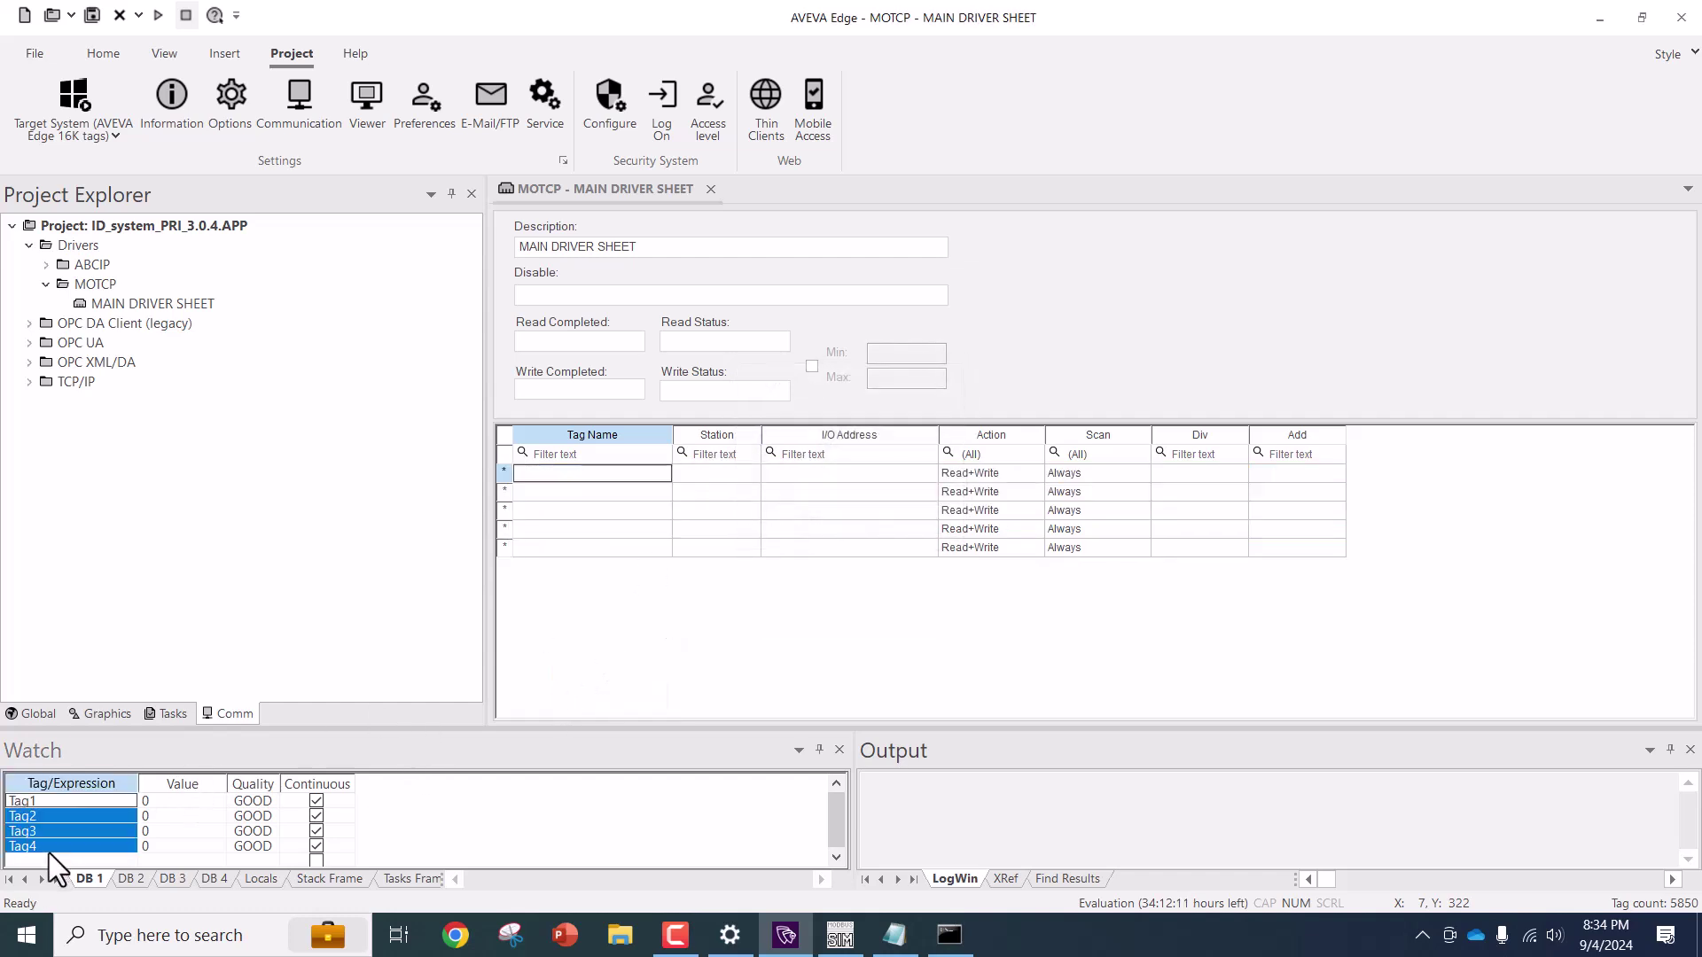
{"action": "right_click", "coordinate": [51, 849]}
{"action": "left_click", "coordinate": [133, 809]}
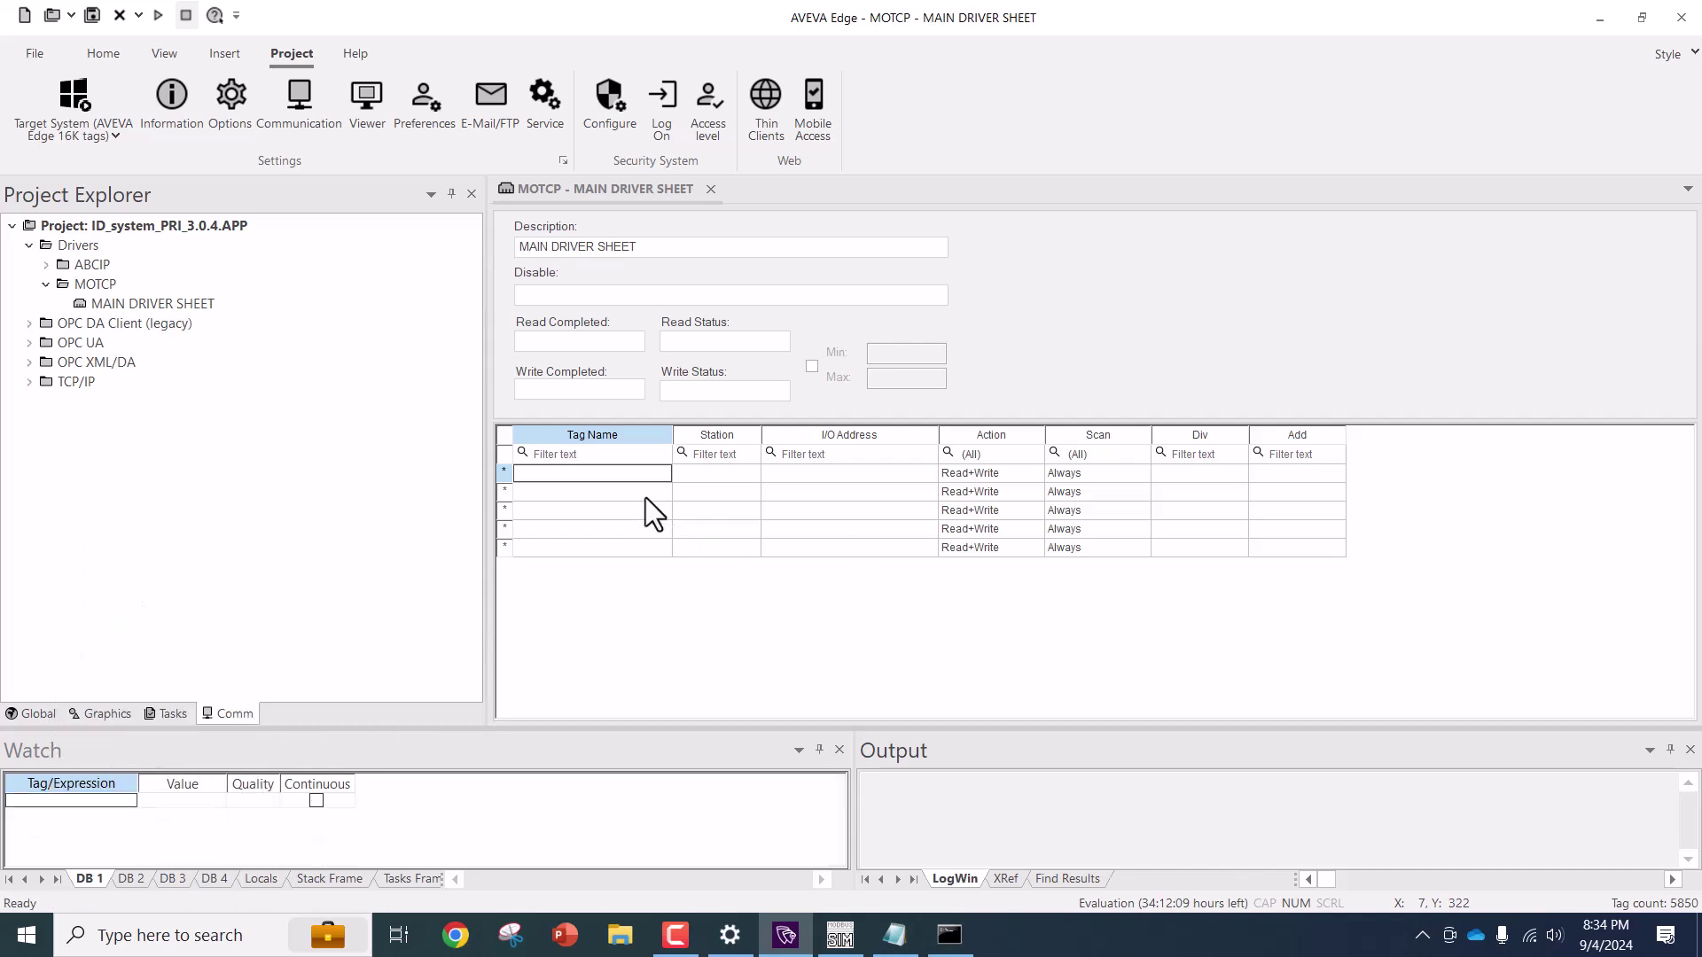
Widen the Station column, enter 127.0.0.1:502:1 in row 1, then check ModSim32's device id
{"action": "left_click", "coordinate": [764, 436]}
{"action": "left_click_drag", "start_coordinate": [759, 437], "coordinate": [874, 437]}
{"action": "left_click", "coordinate": [803, 471]}
{"action": "type", "text": "127"}
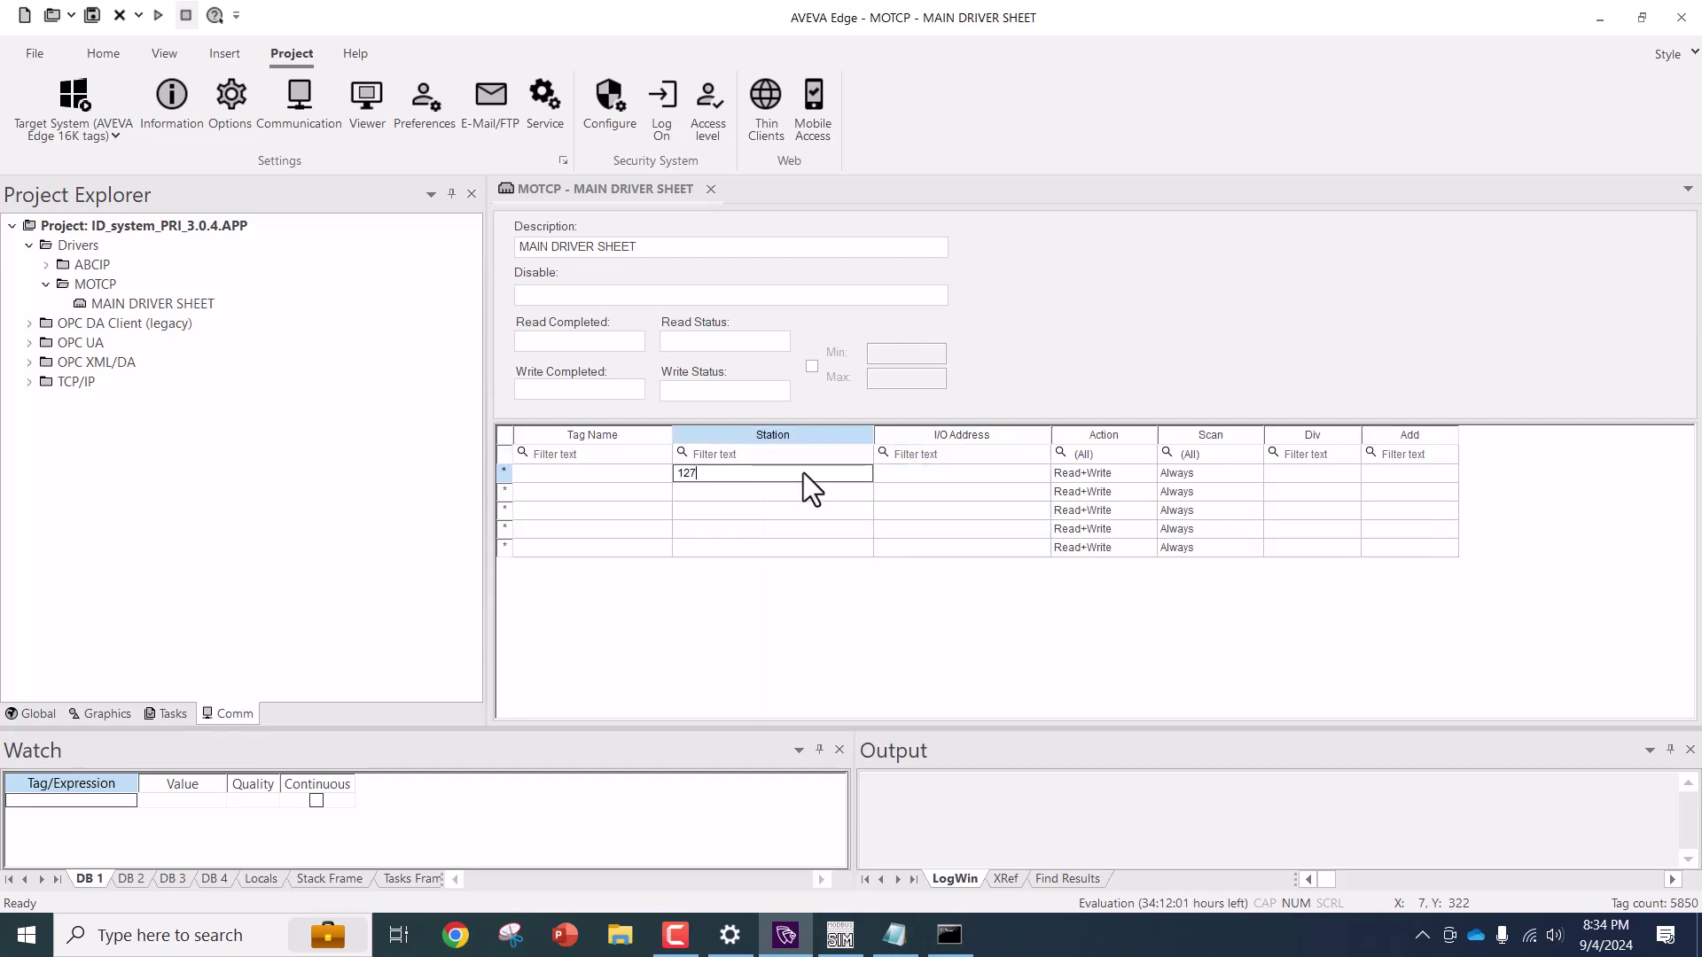
{"action": "type", "text": ".0.0.1:502:1"}
{"action": "left_click", "coordinate": [840, 942]}
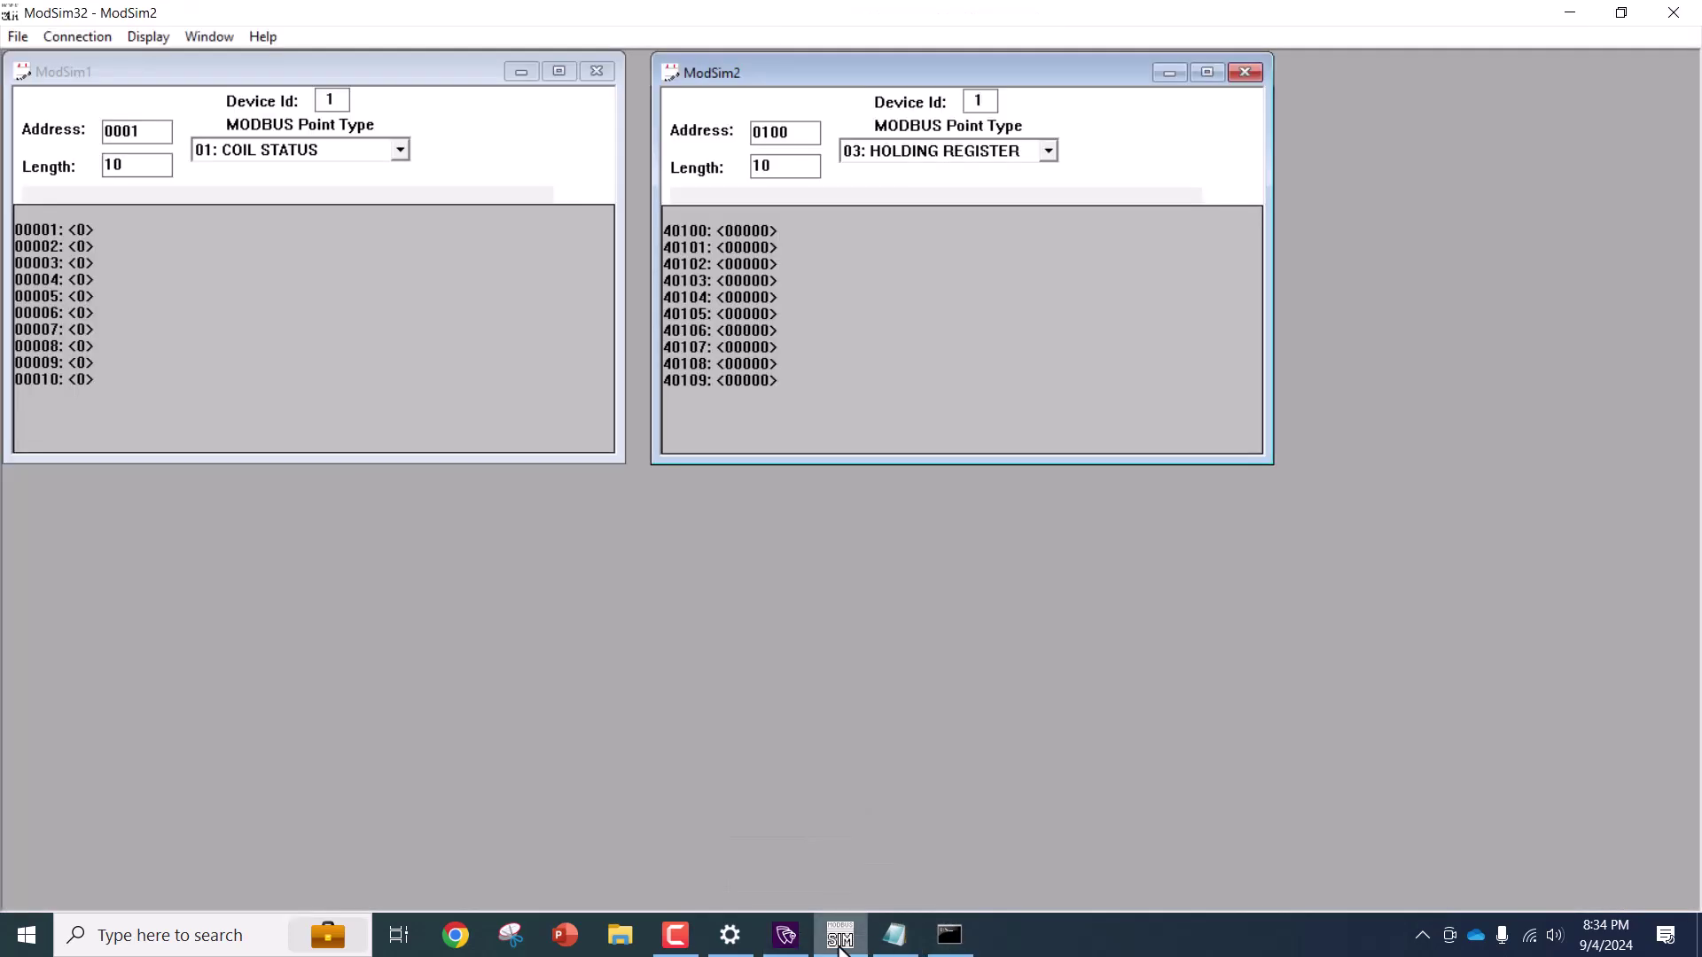
{"action": "left_click", "coordinate": [297, 108]}
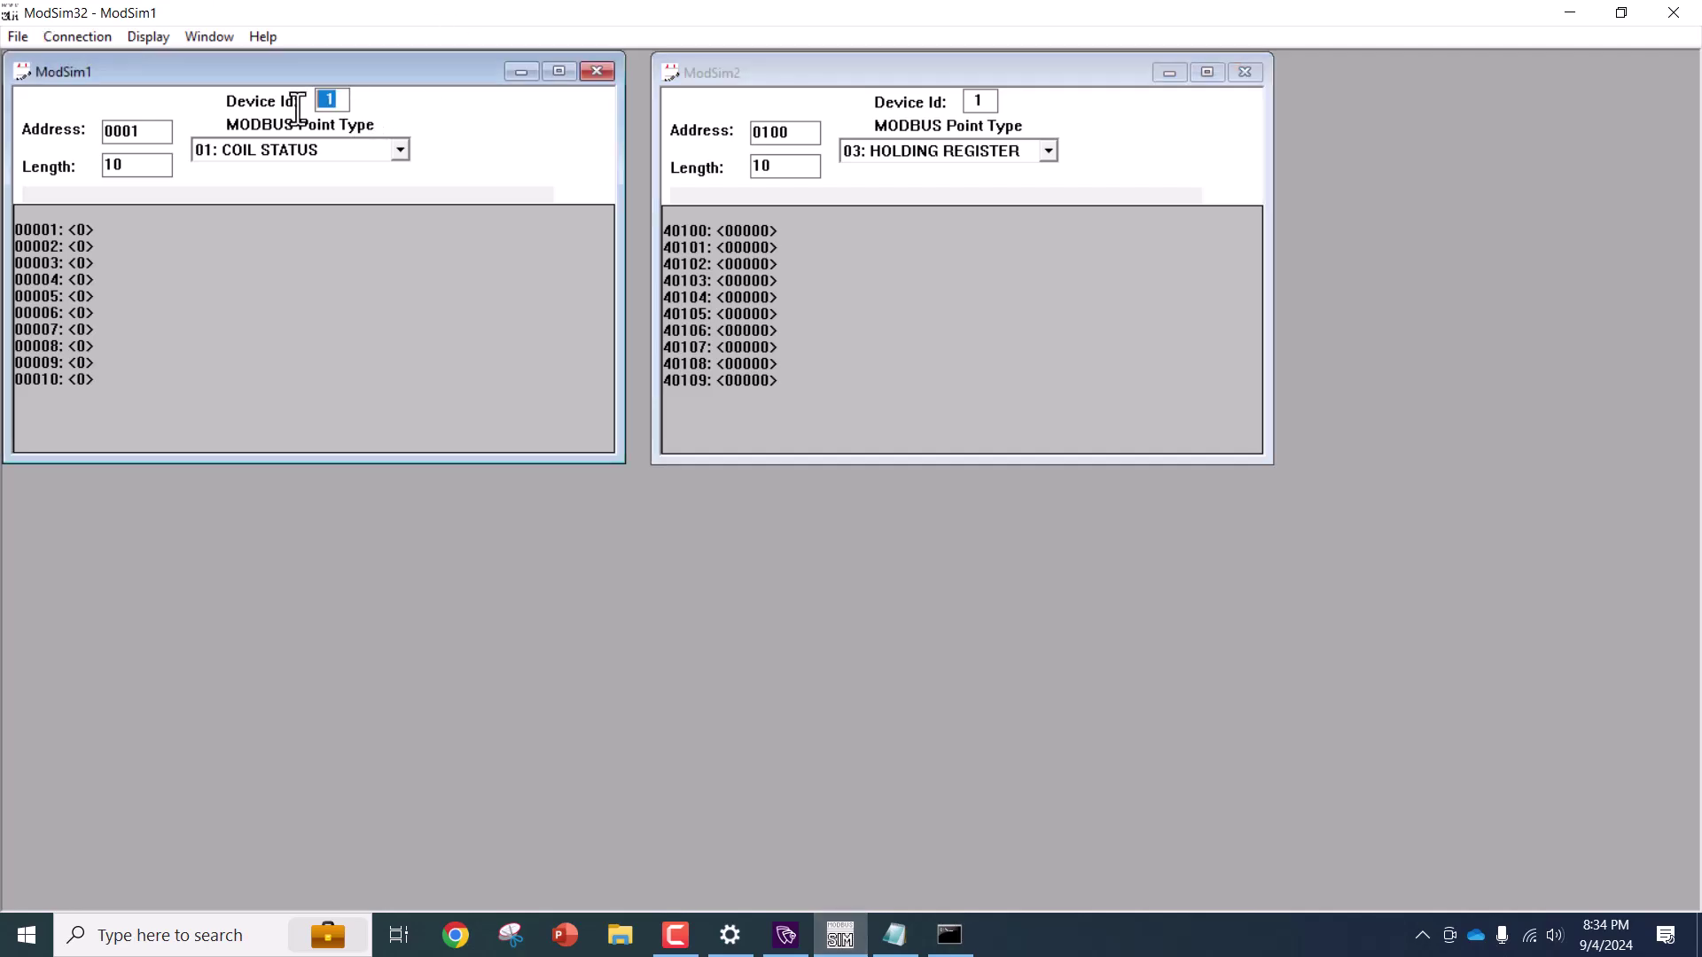
Set the first MOTCP row's I/O Address to 0X:1, then return to ModSim32
{"action": "left_click", "coordinate": [1574, 12]}
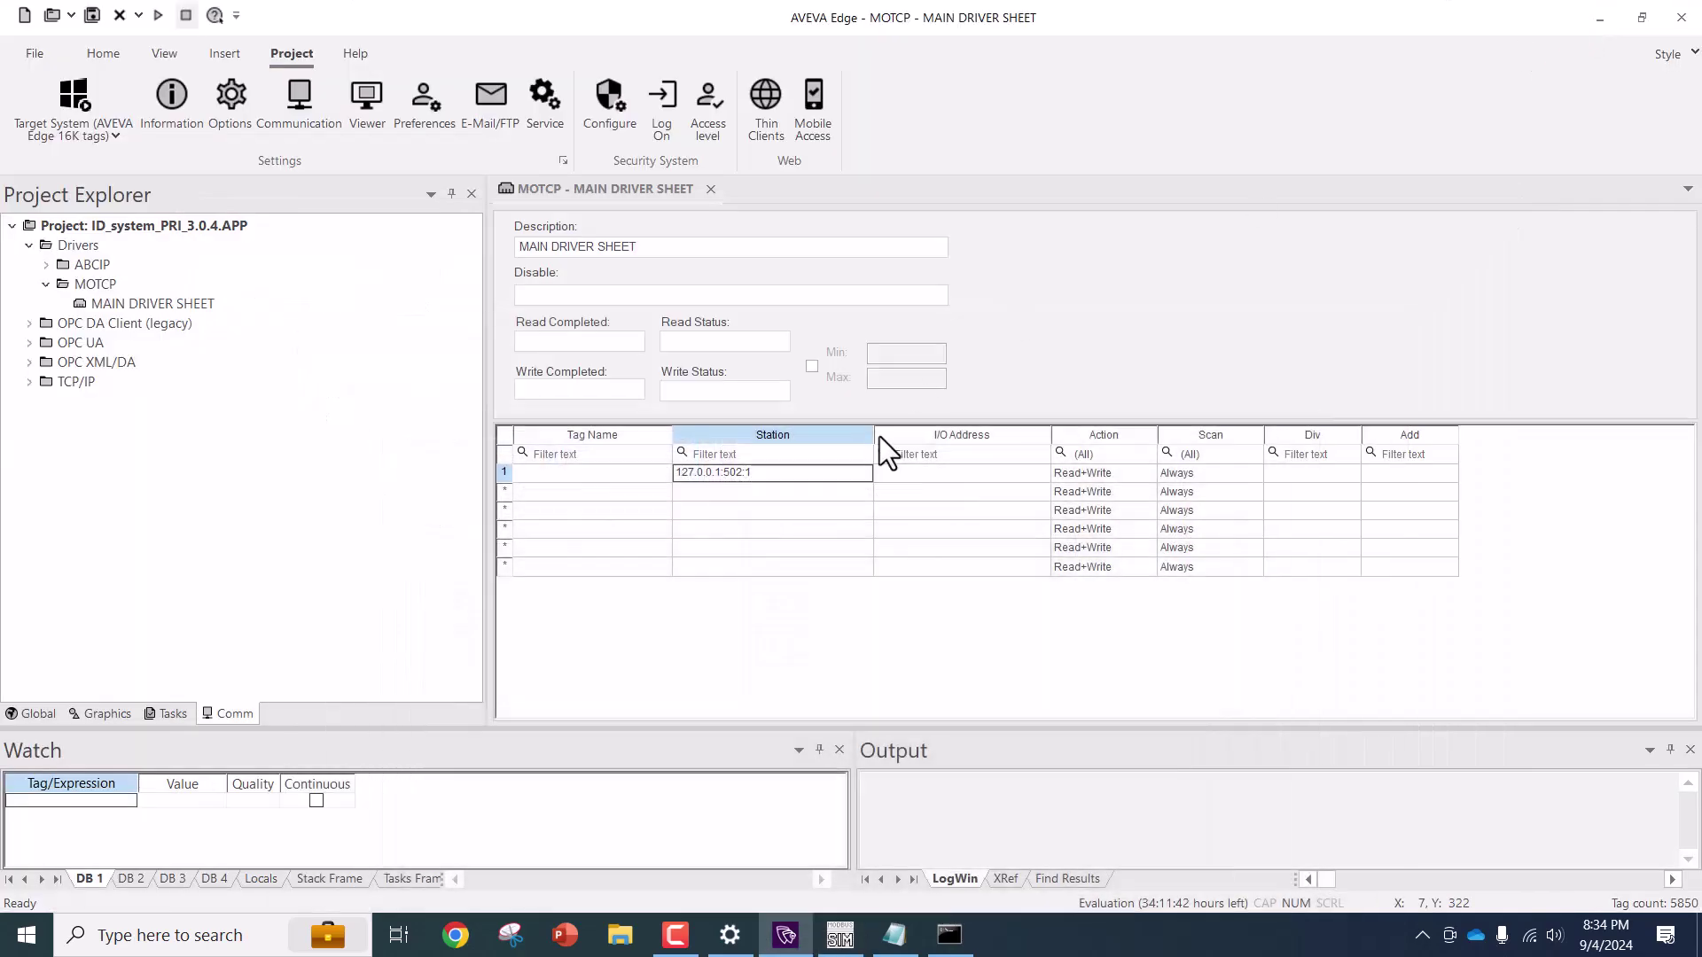
{"action": "left_click", "coordinate": [736, 474]}
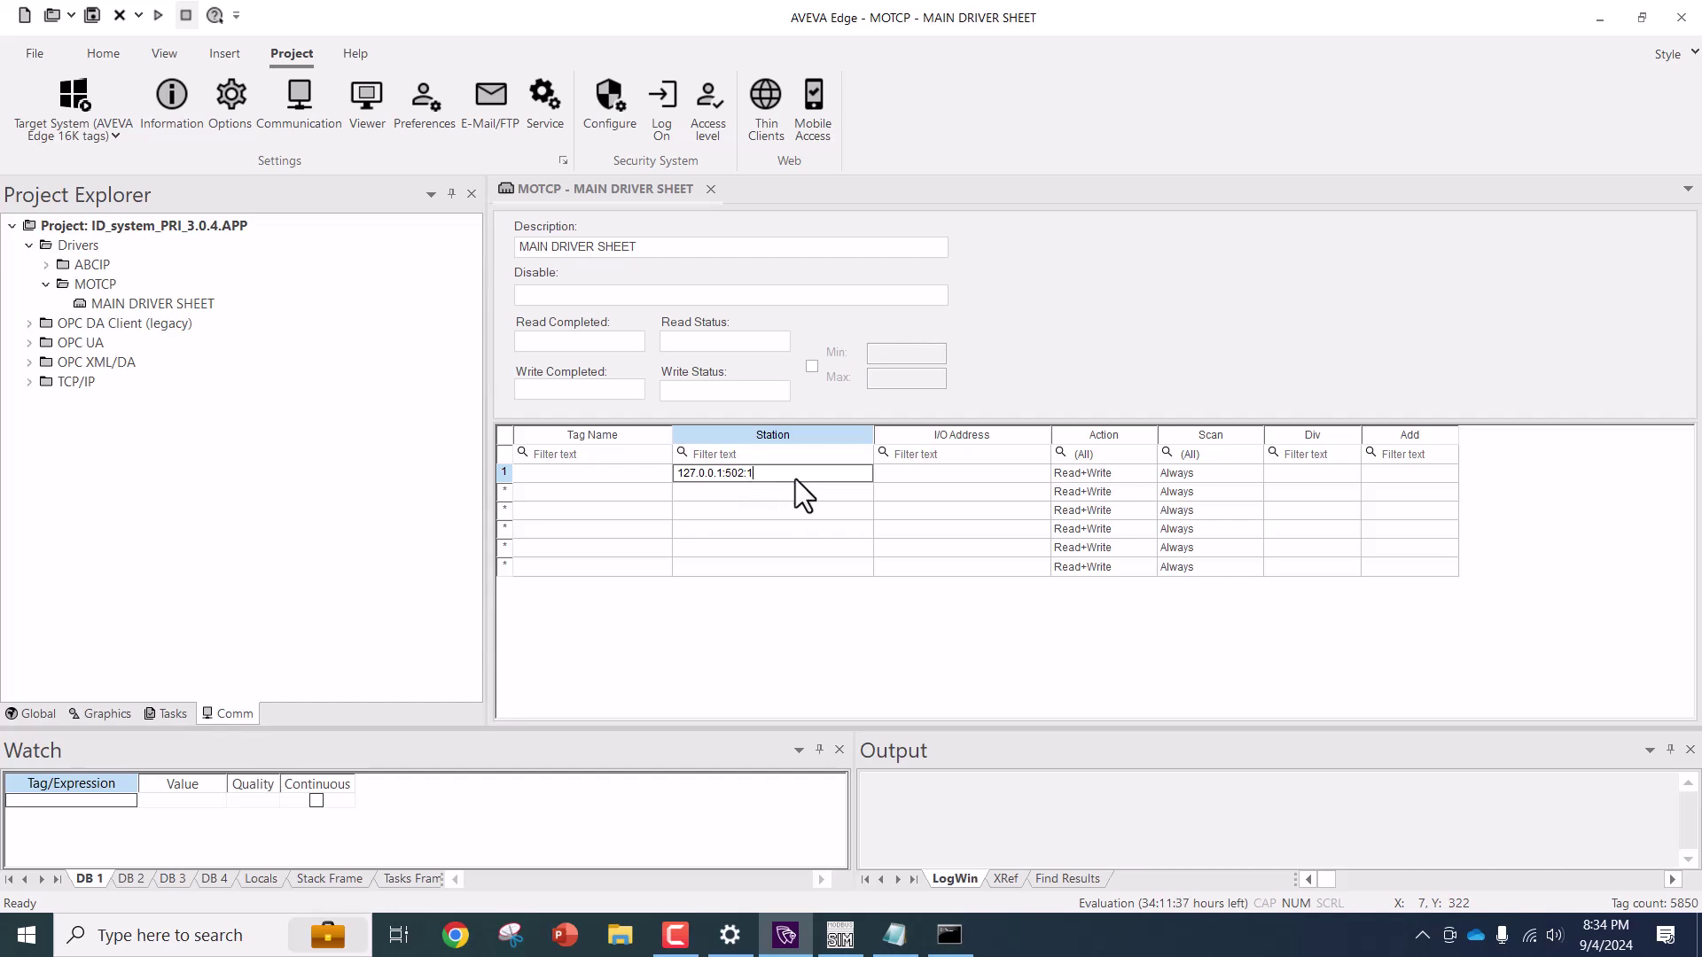
{"action": "left_click", "coordinate": [931, 475]}
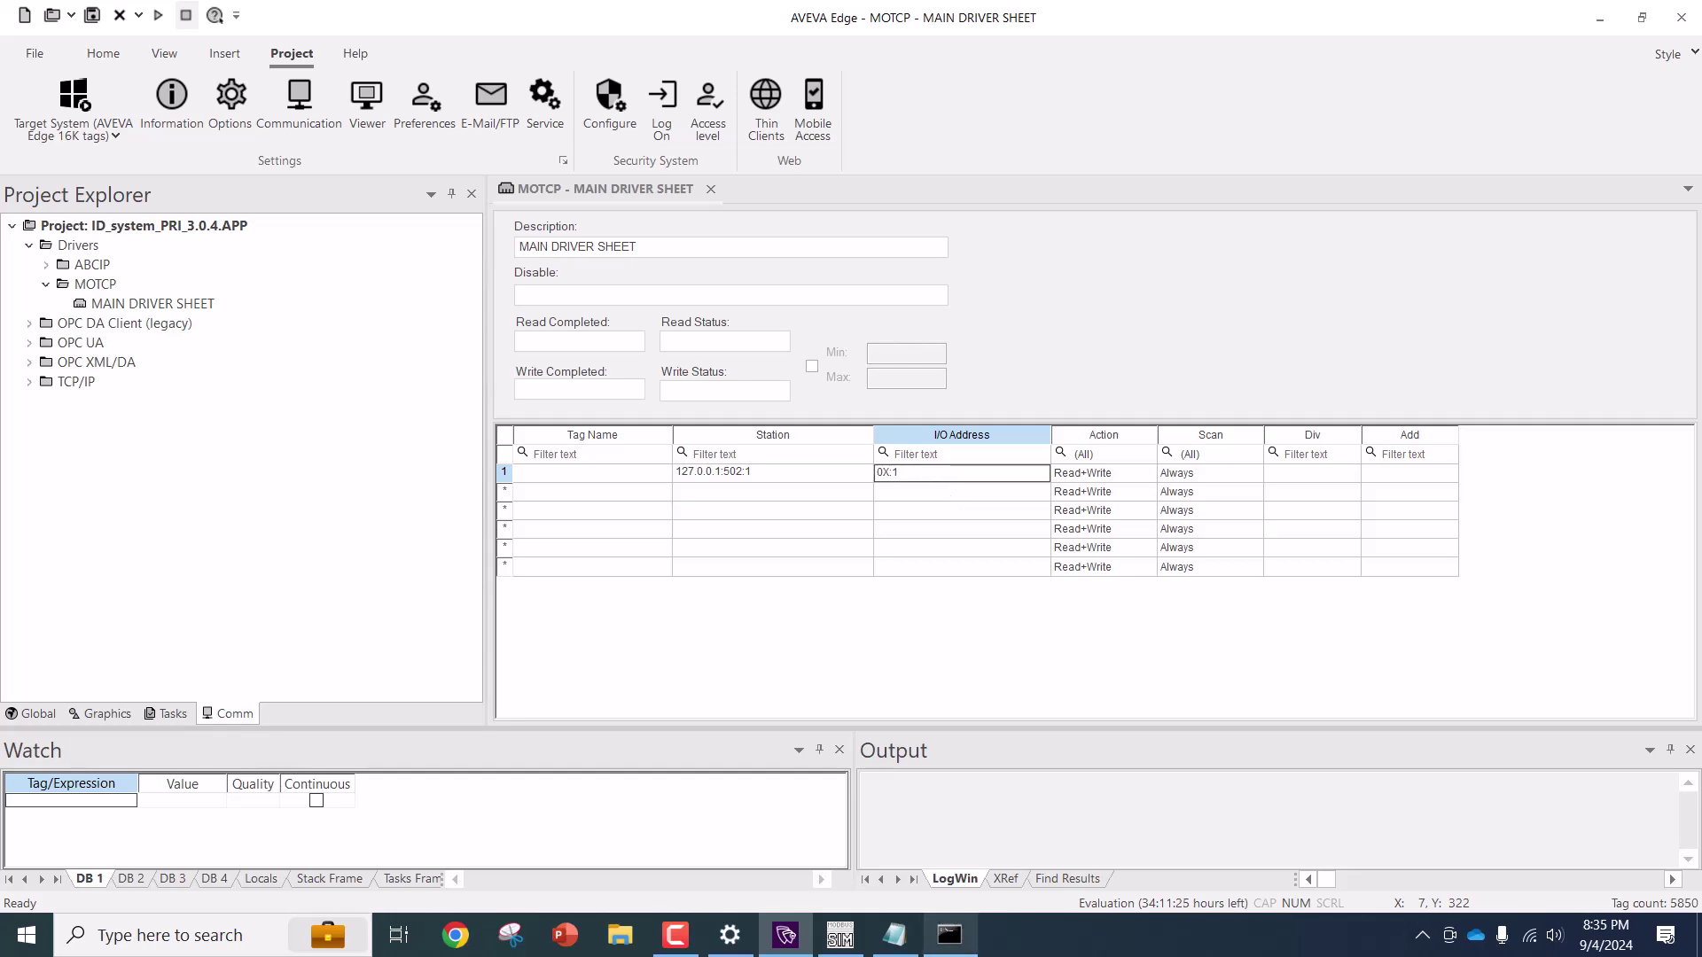
{"action": "left_click", "coordinate": [841, 935]}
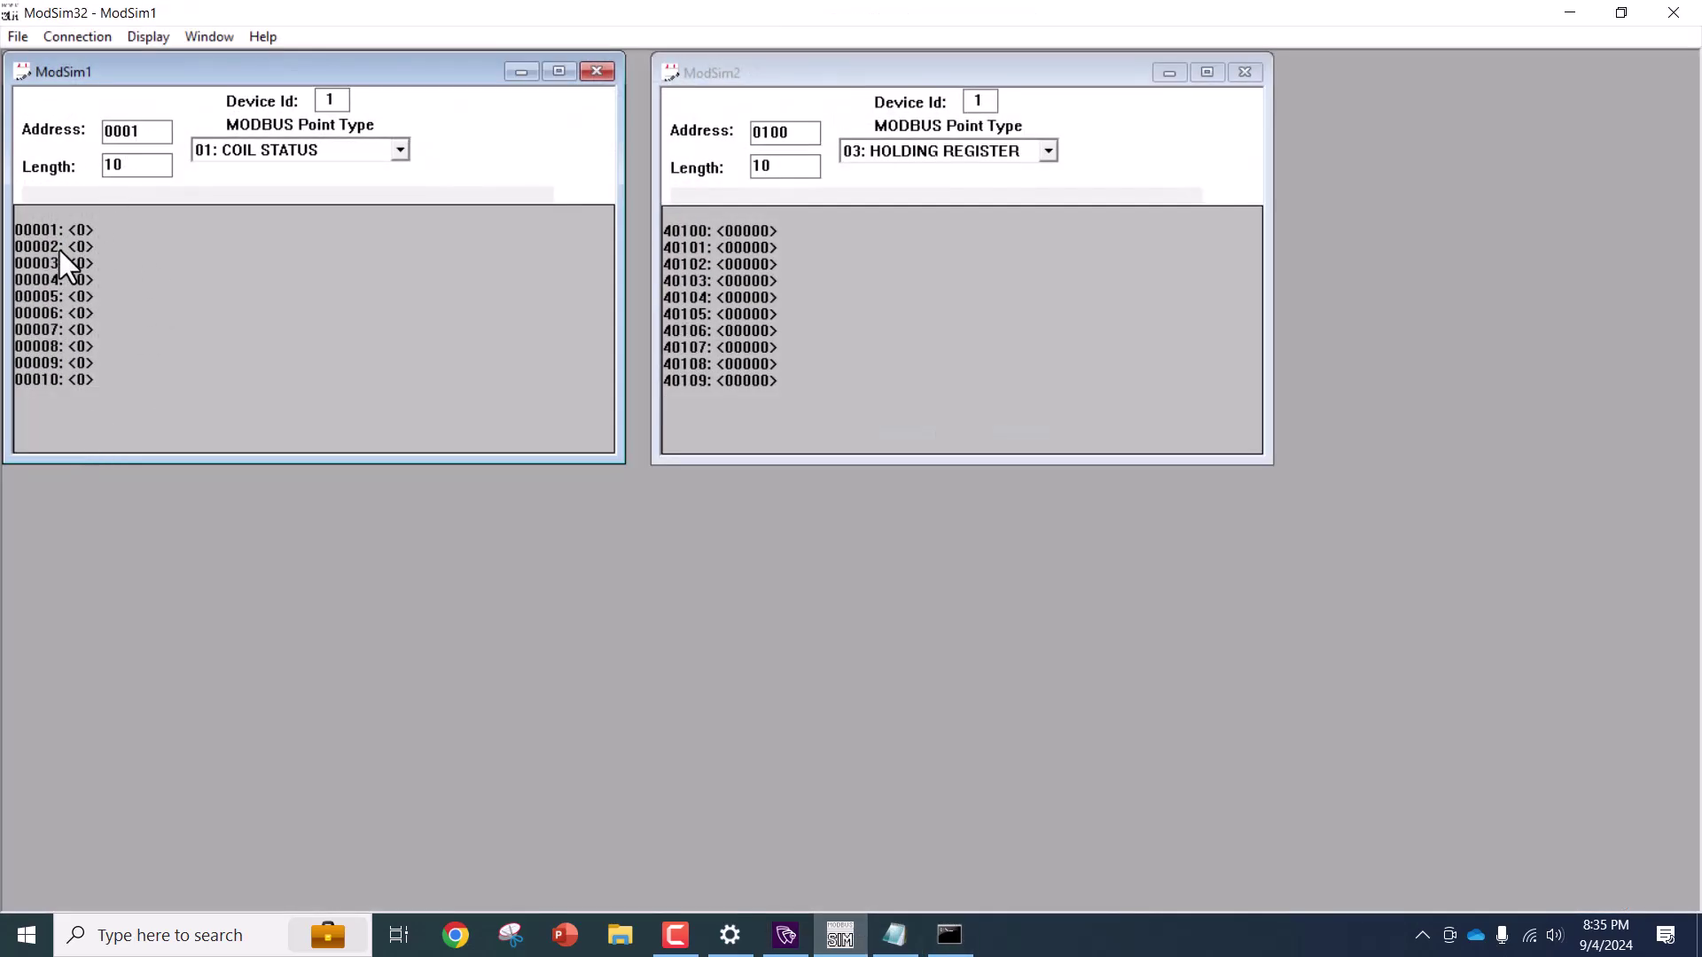
Write On to ModSim32 coils 00001, 00003 and 00005
{"action": "double_click", "coordinate": [78, 229]}
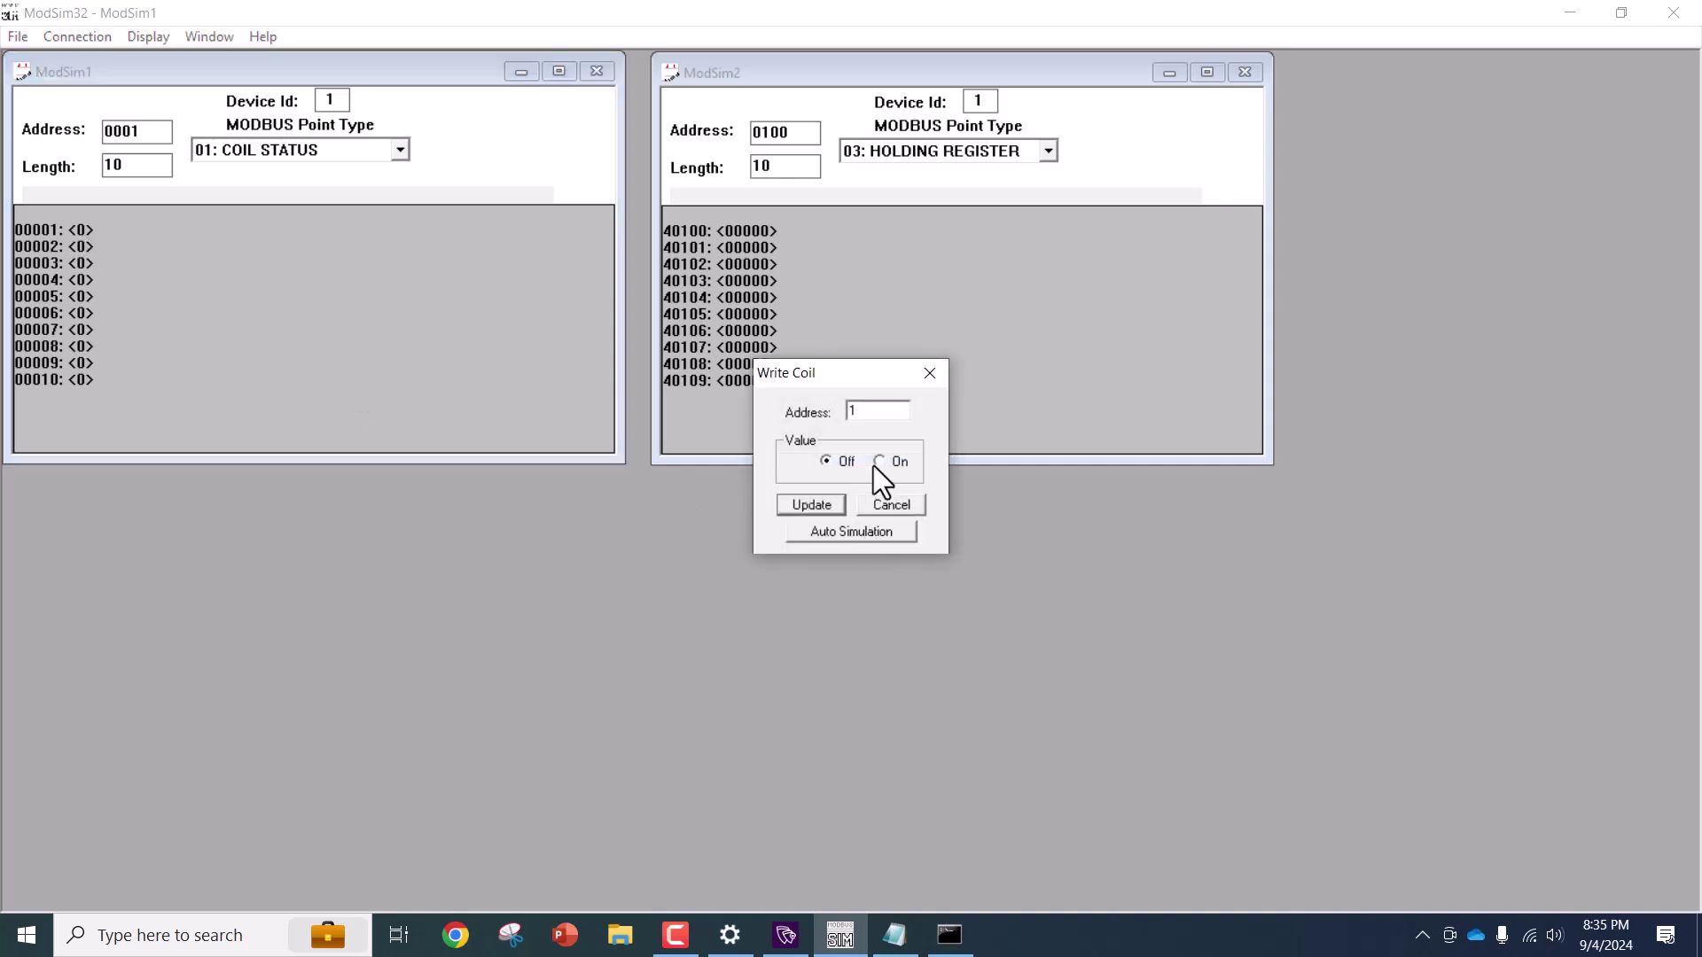
{"action": "left_click", "coordinate": [811, 505]}
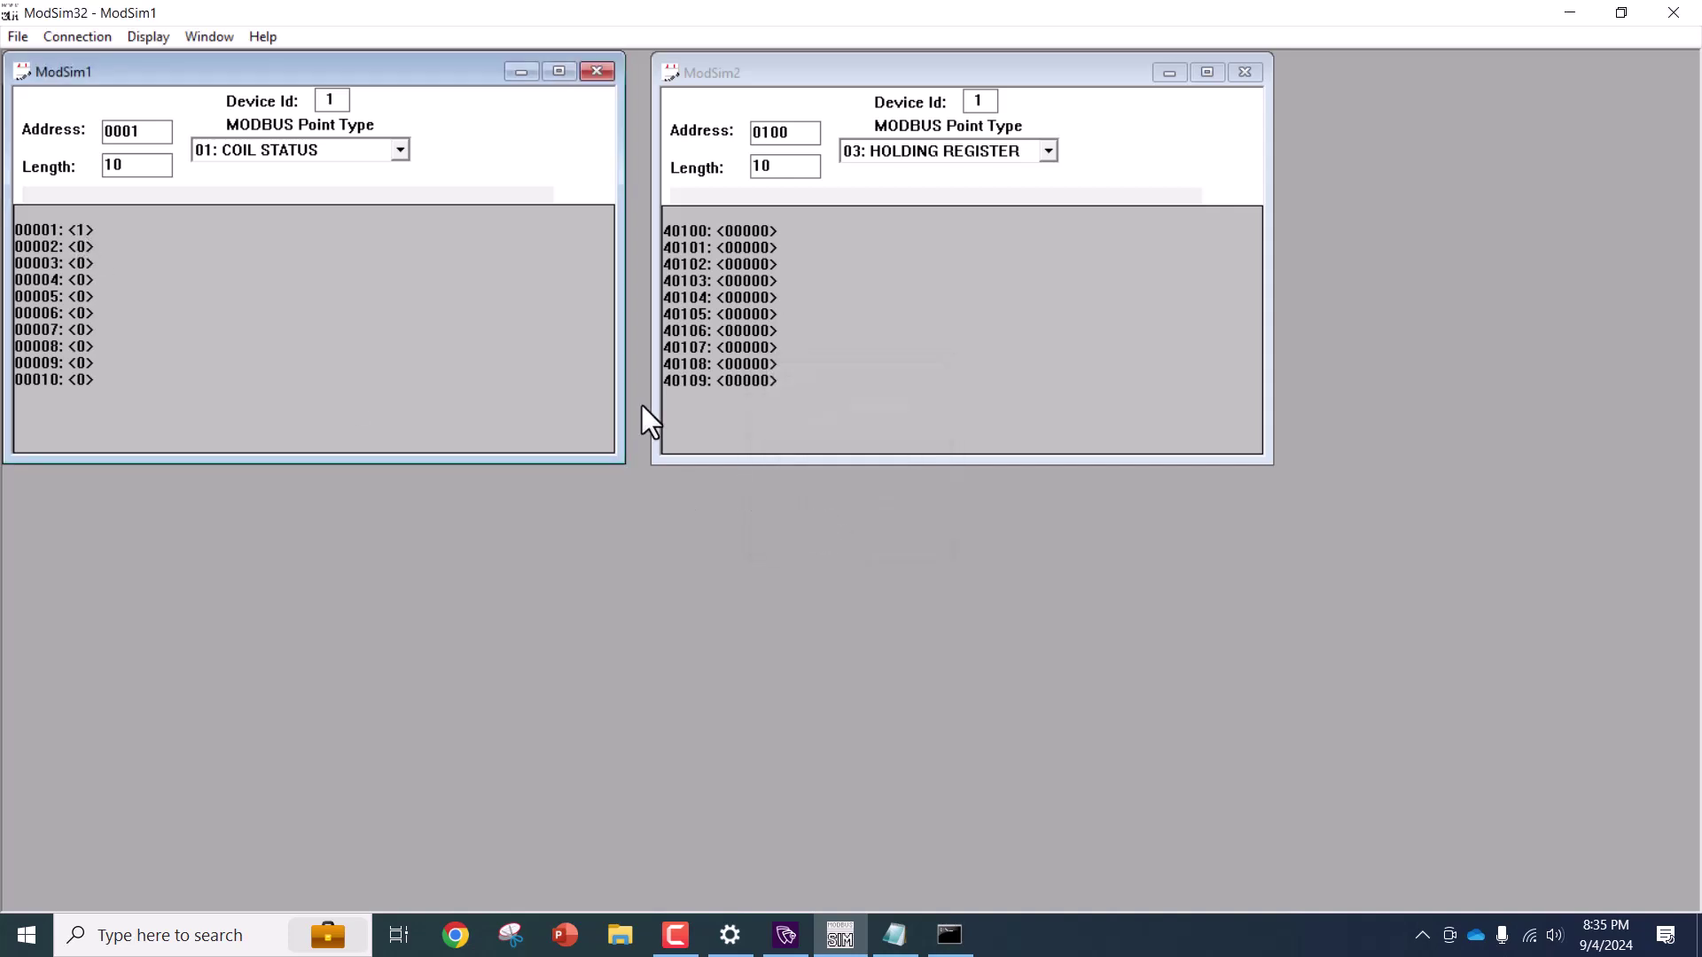
{"action": "double_click", "coordinate": [79, 262]}
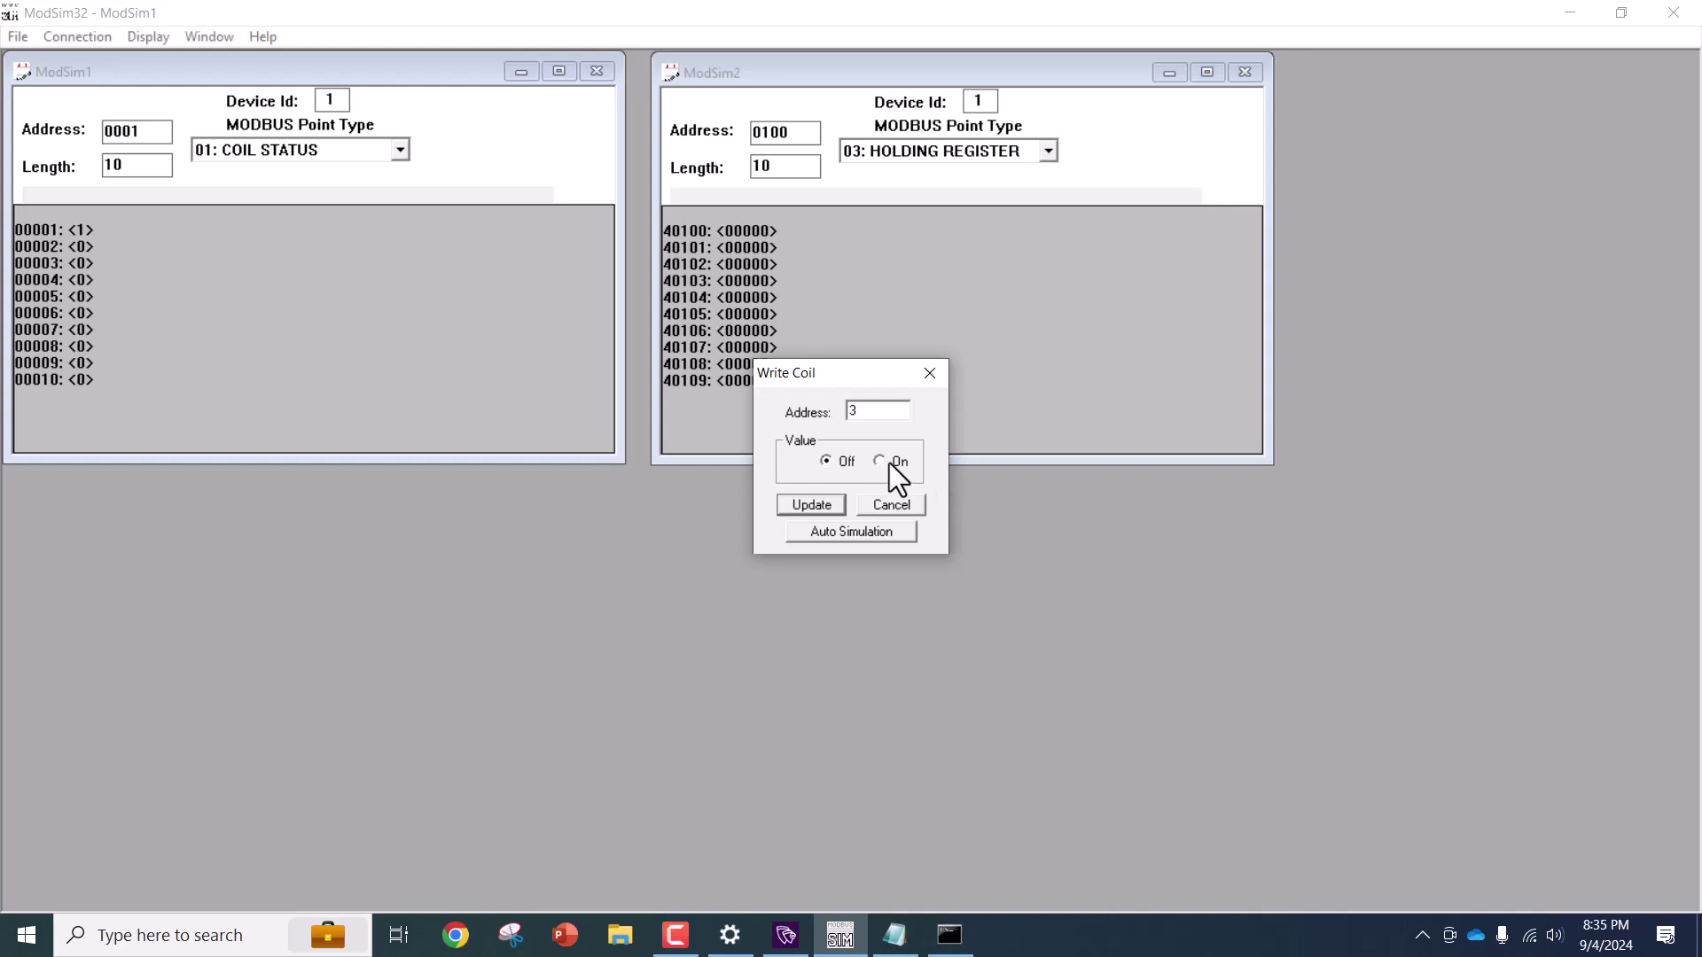
{"action": "left_click", "coordinate": [831, 503]}
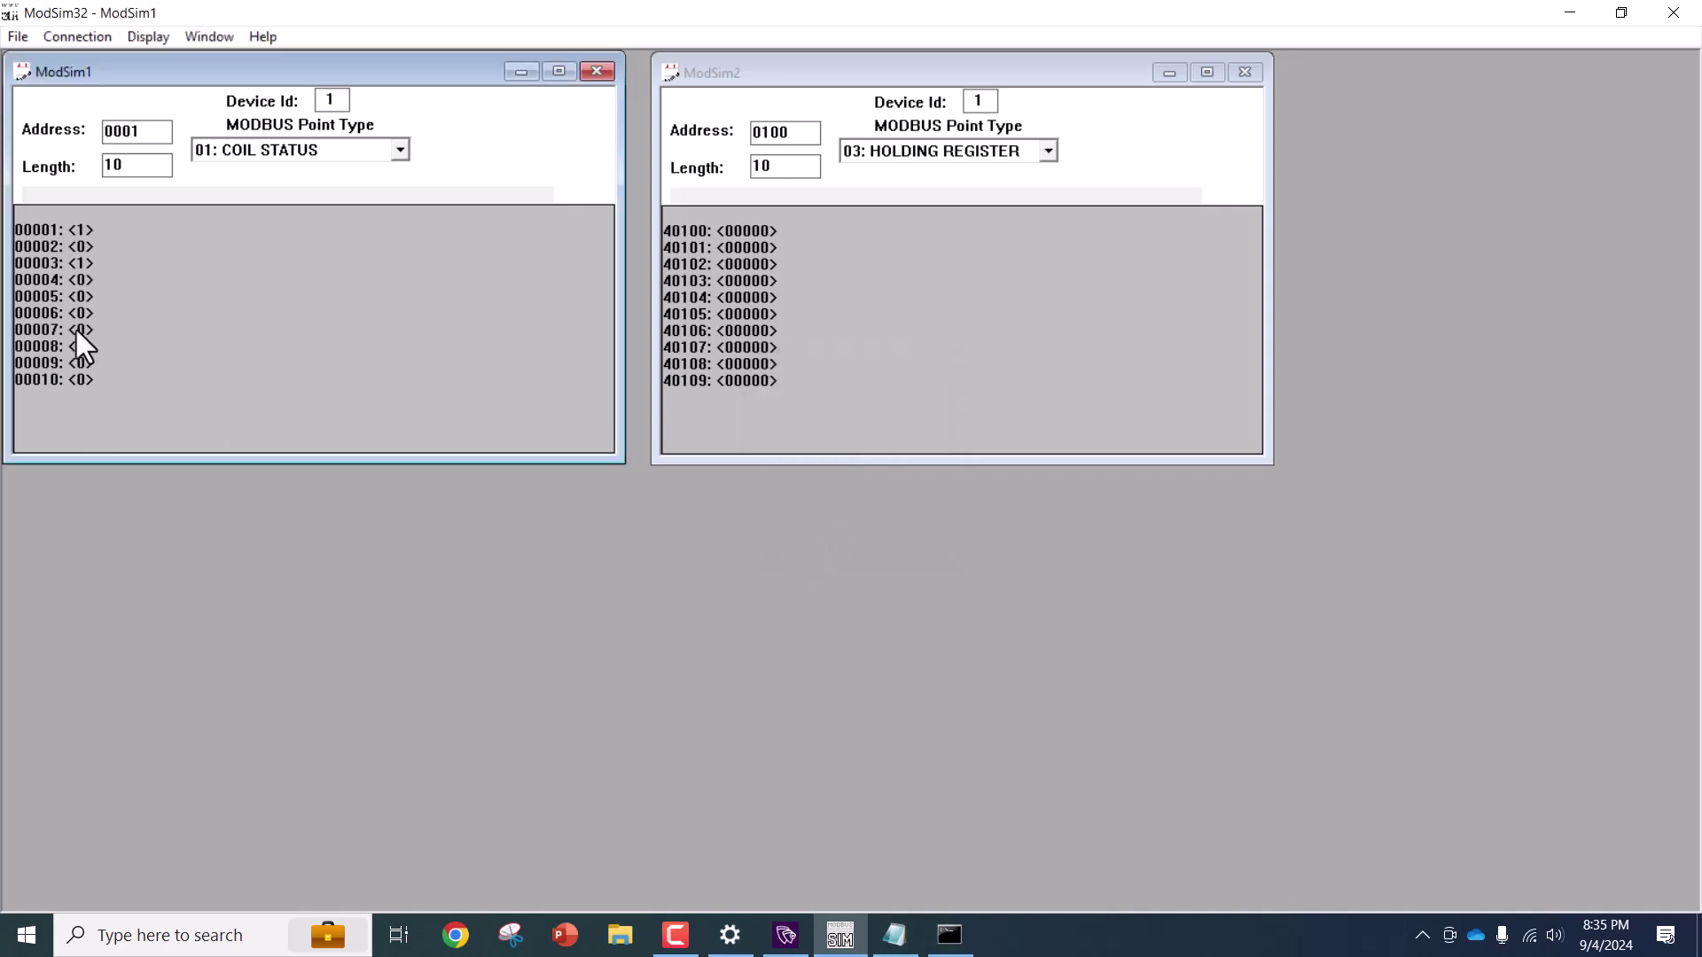
{"action": "double_click", "coordinate": [82, 295]}
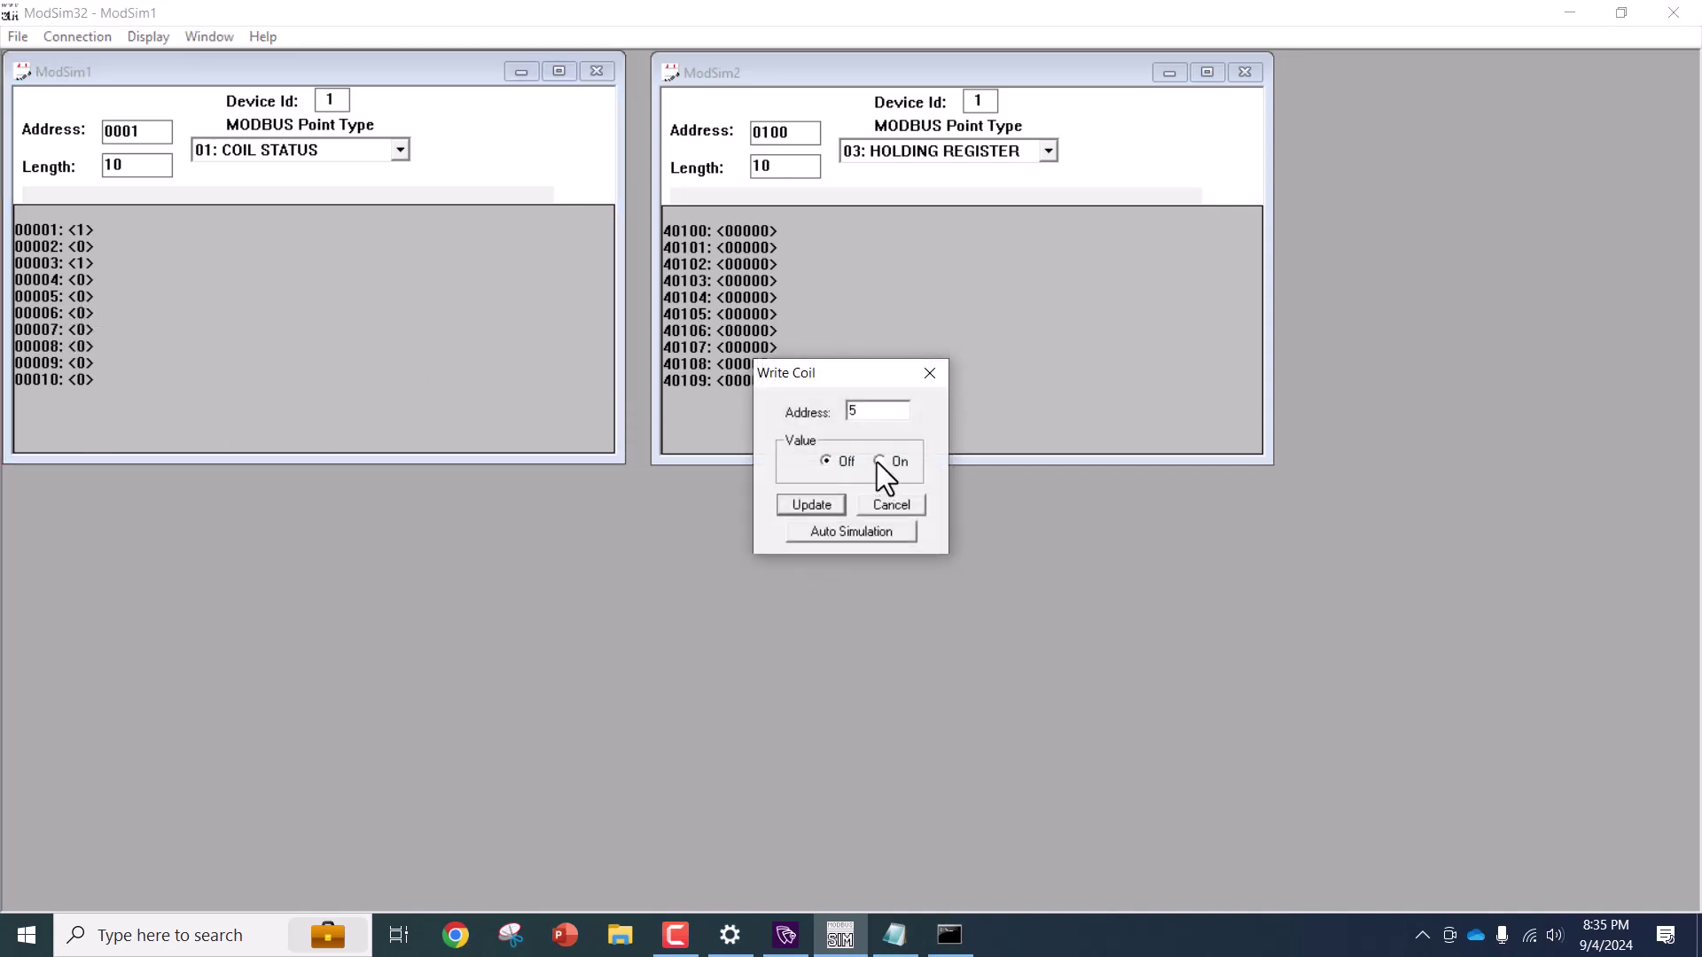
{"action": "left_click", "coordinate": [826, 505]}
Minimize the ModSim32 register window and bring AVEVA Edge back to the front
{"action": "left_click", "coordinate": [1169, 72]}
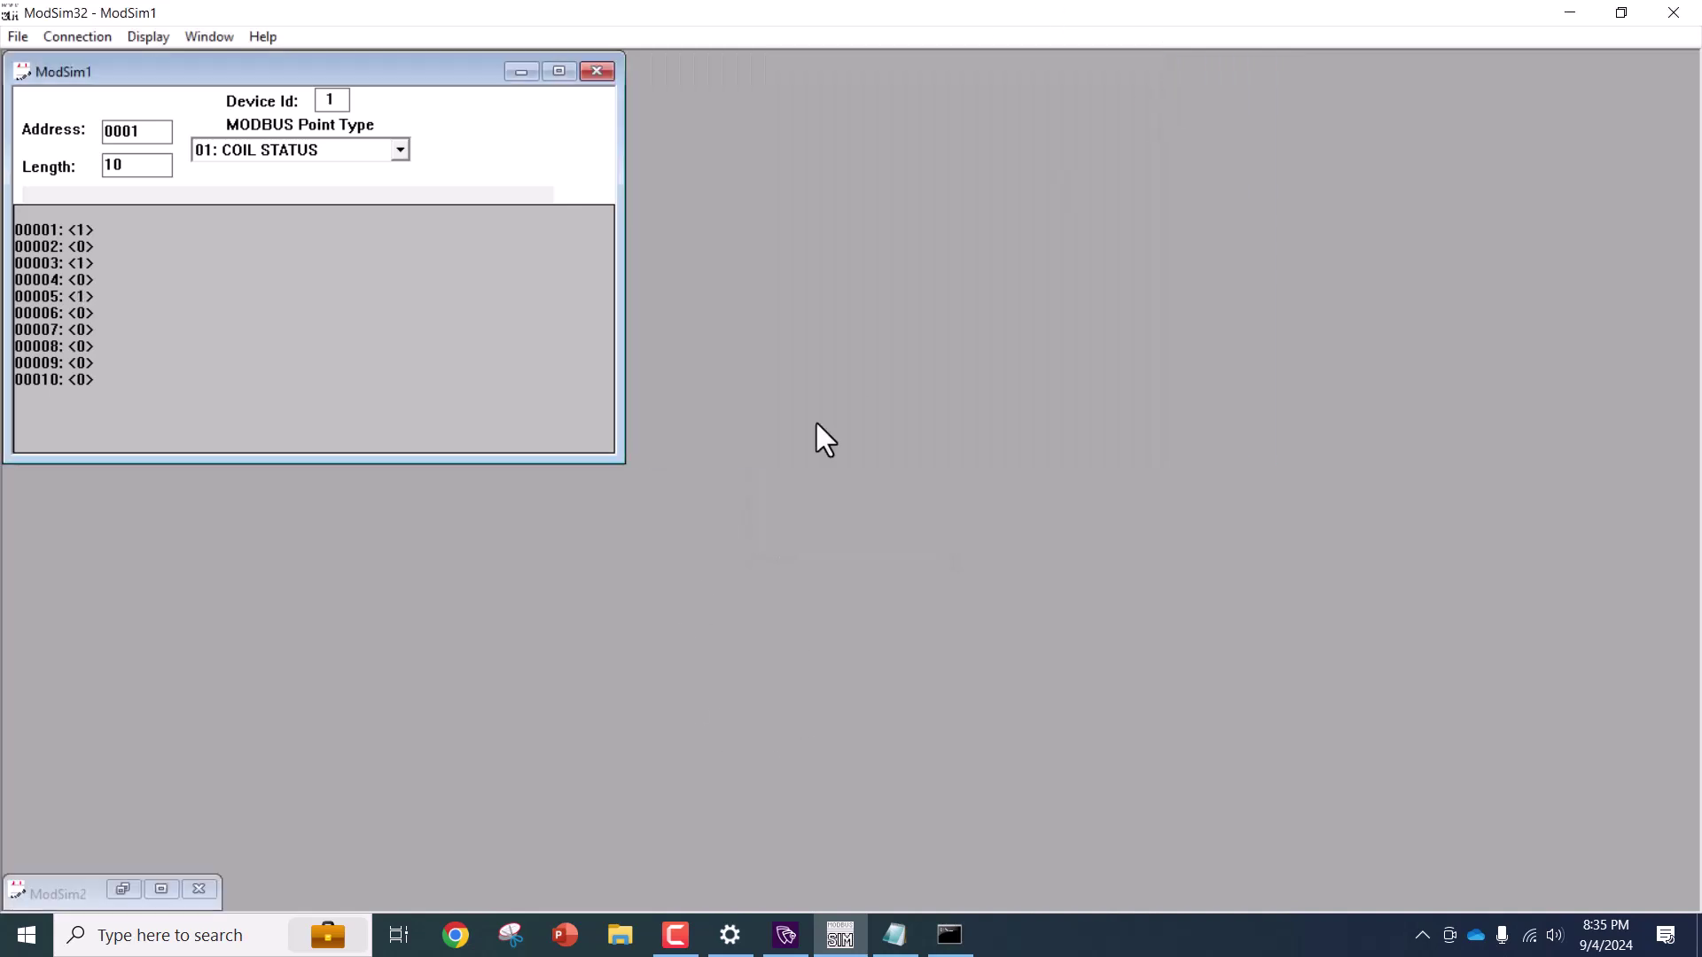
{"action": "left_click", "coordinate": [145, 894]}
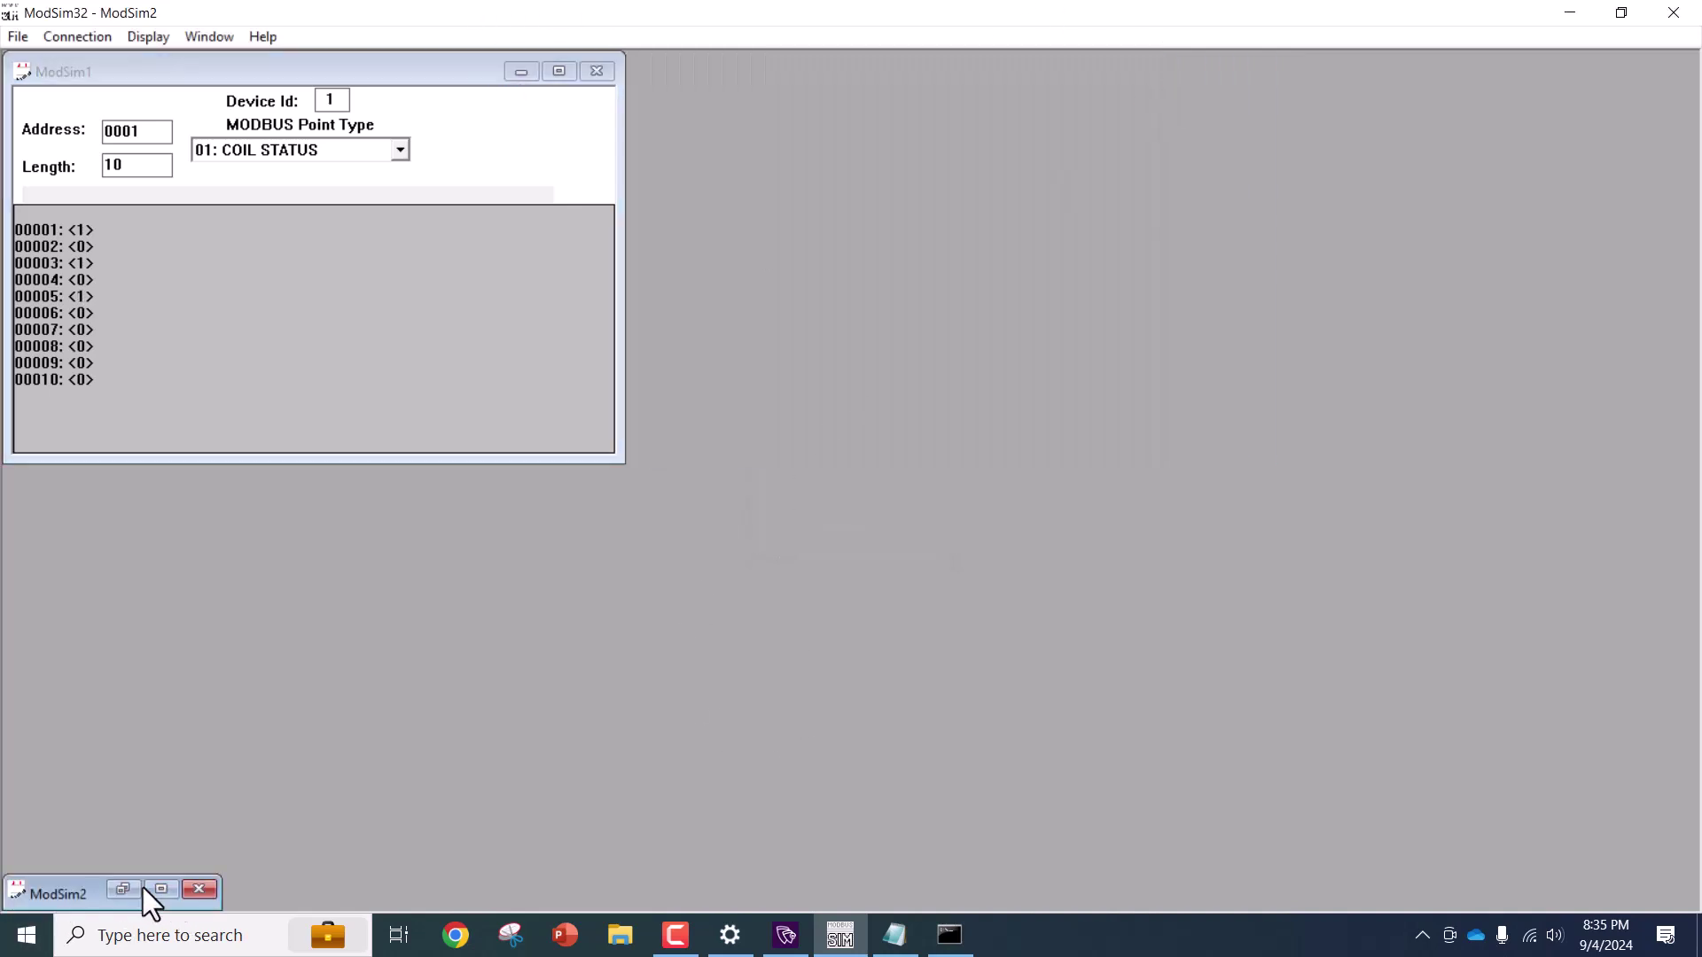
{"action": "left_click", "coordinate": [156, 891]}
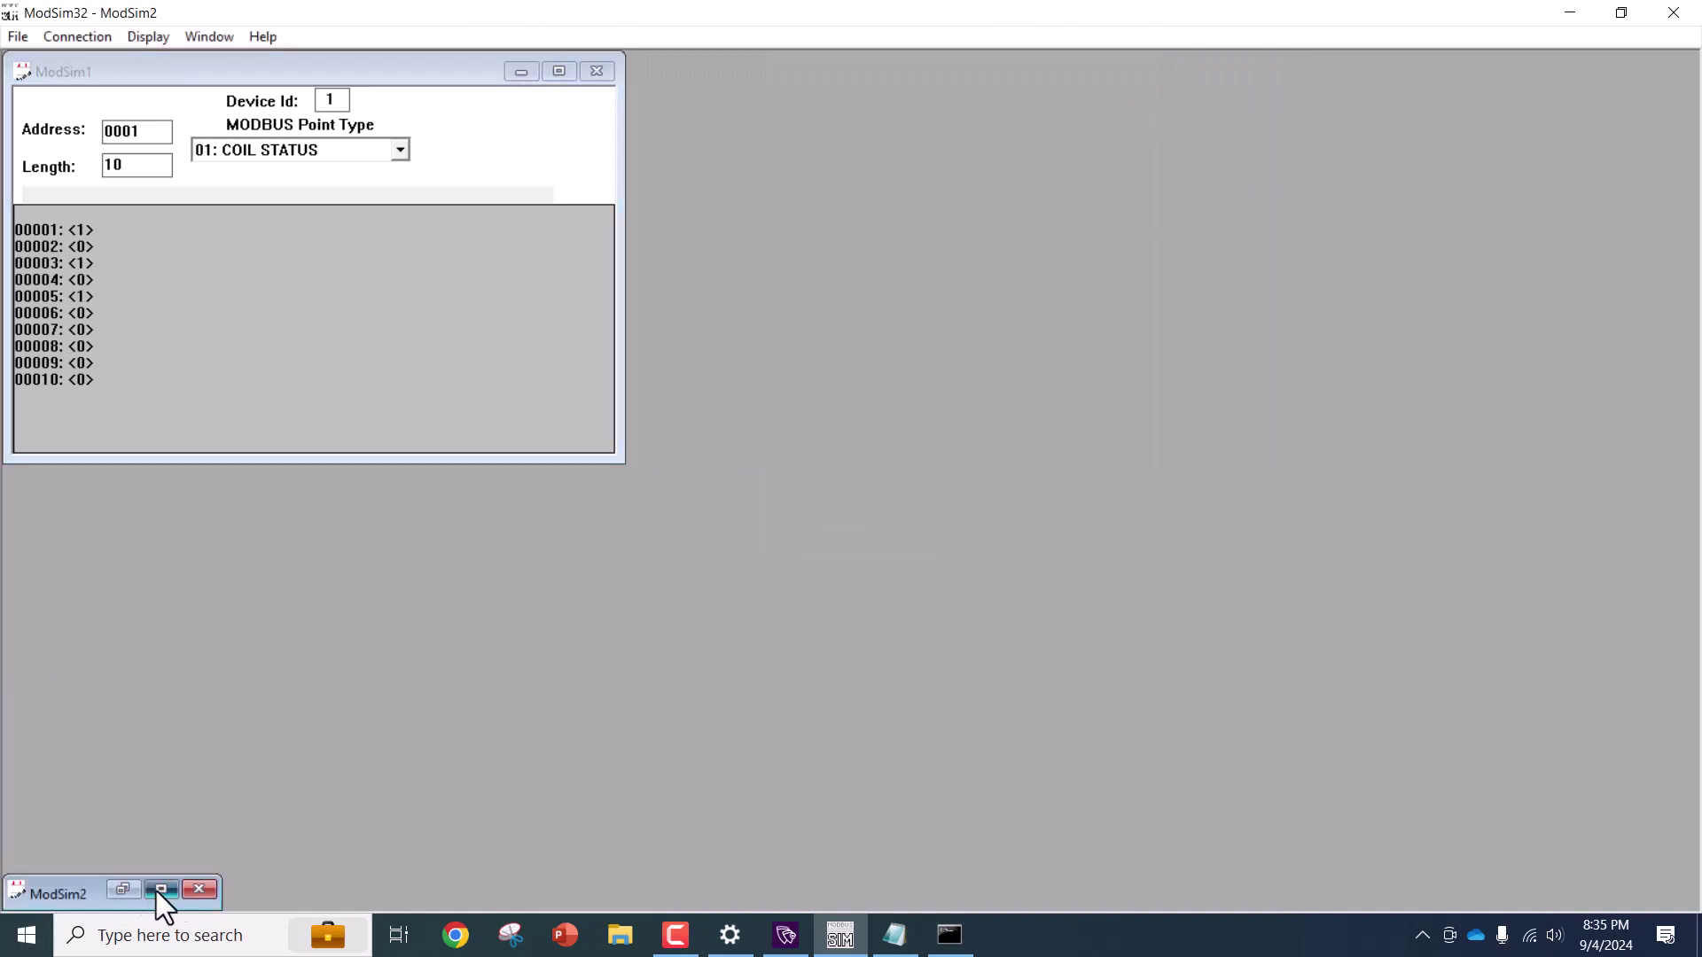
{"action": "left_click", "coordinate": [784, 933]}
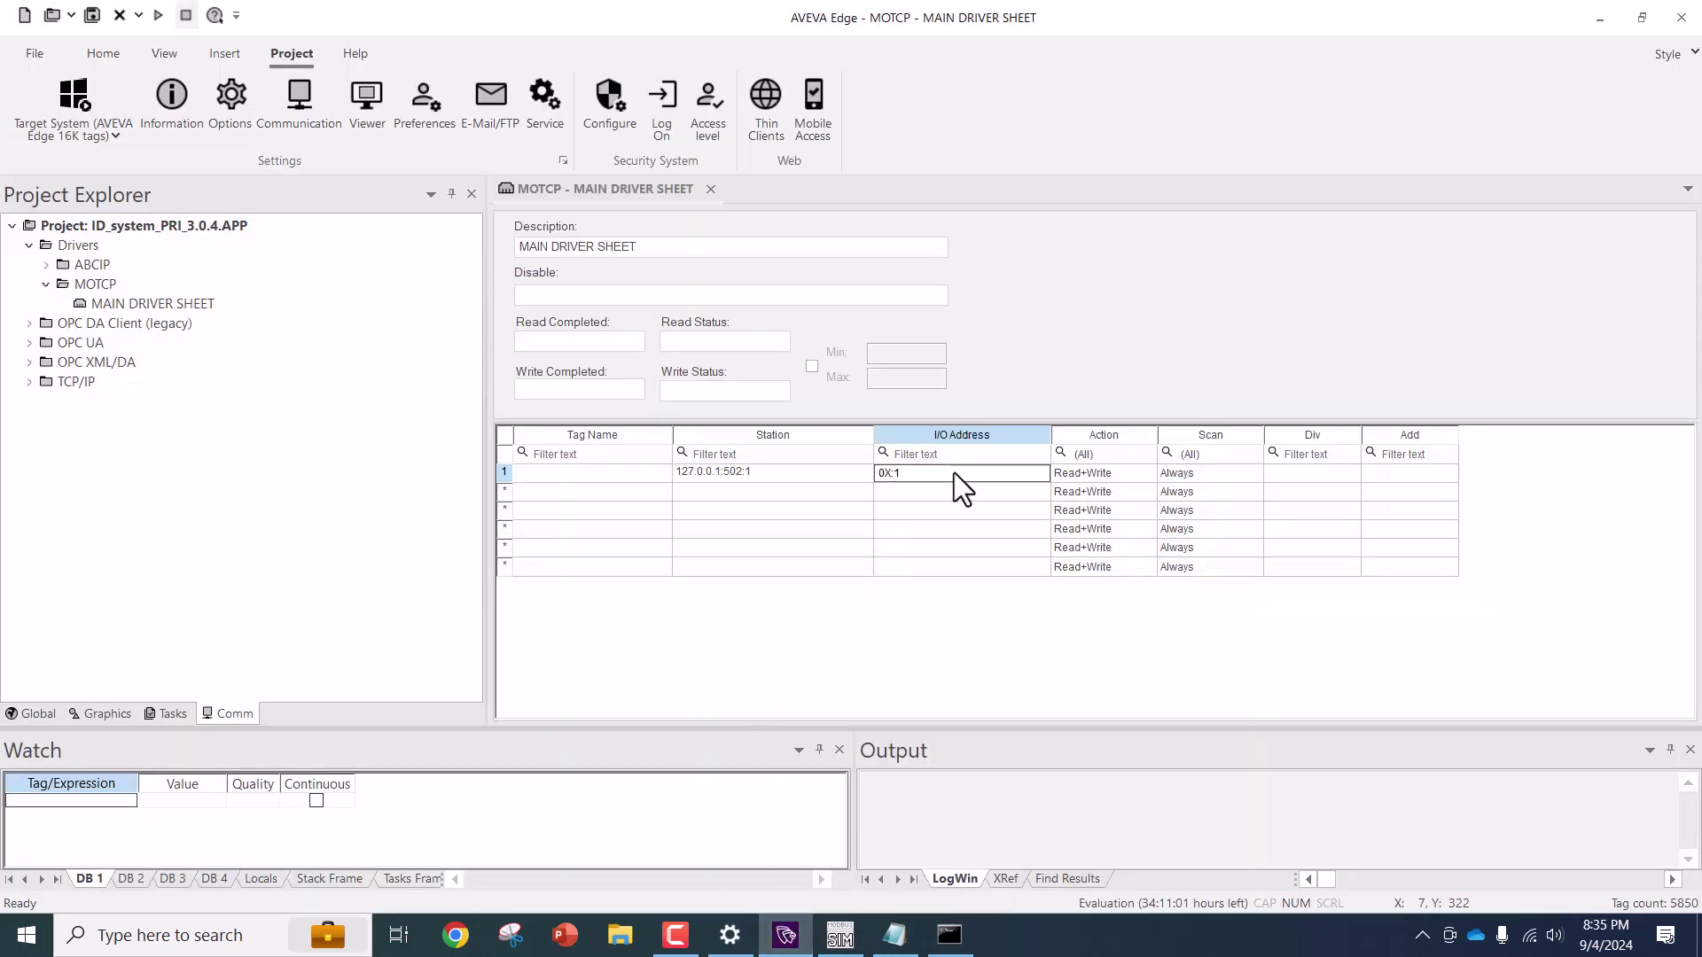
Enter I/O addresses 0X:3 and 0X:5 in rows 2 and 3 of the MOTCP sheet
{"action": "left_click", "coordinate": [897, 495]}
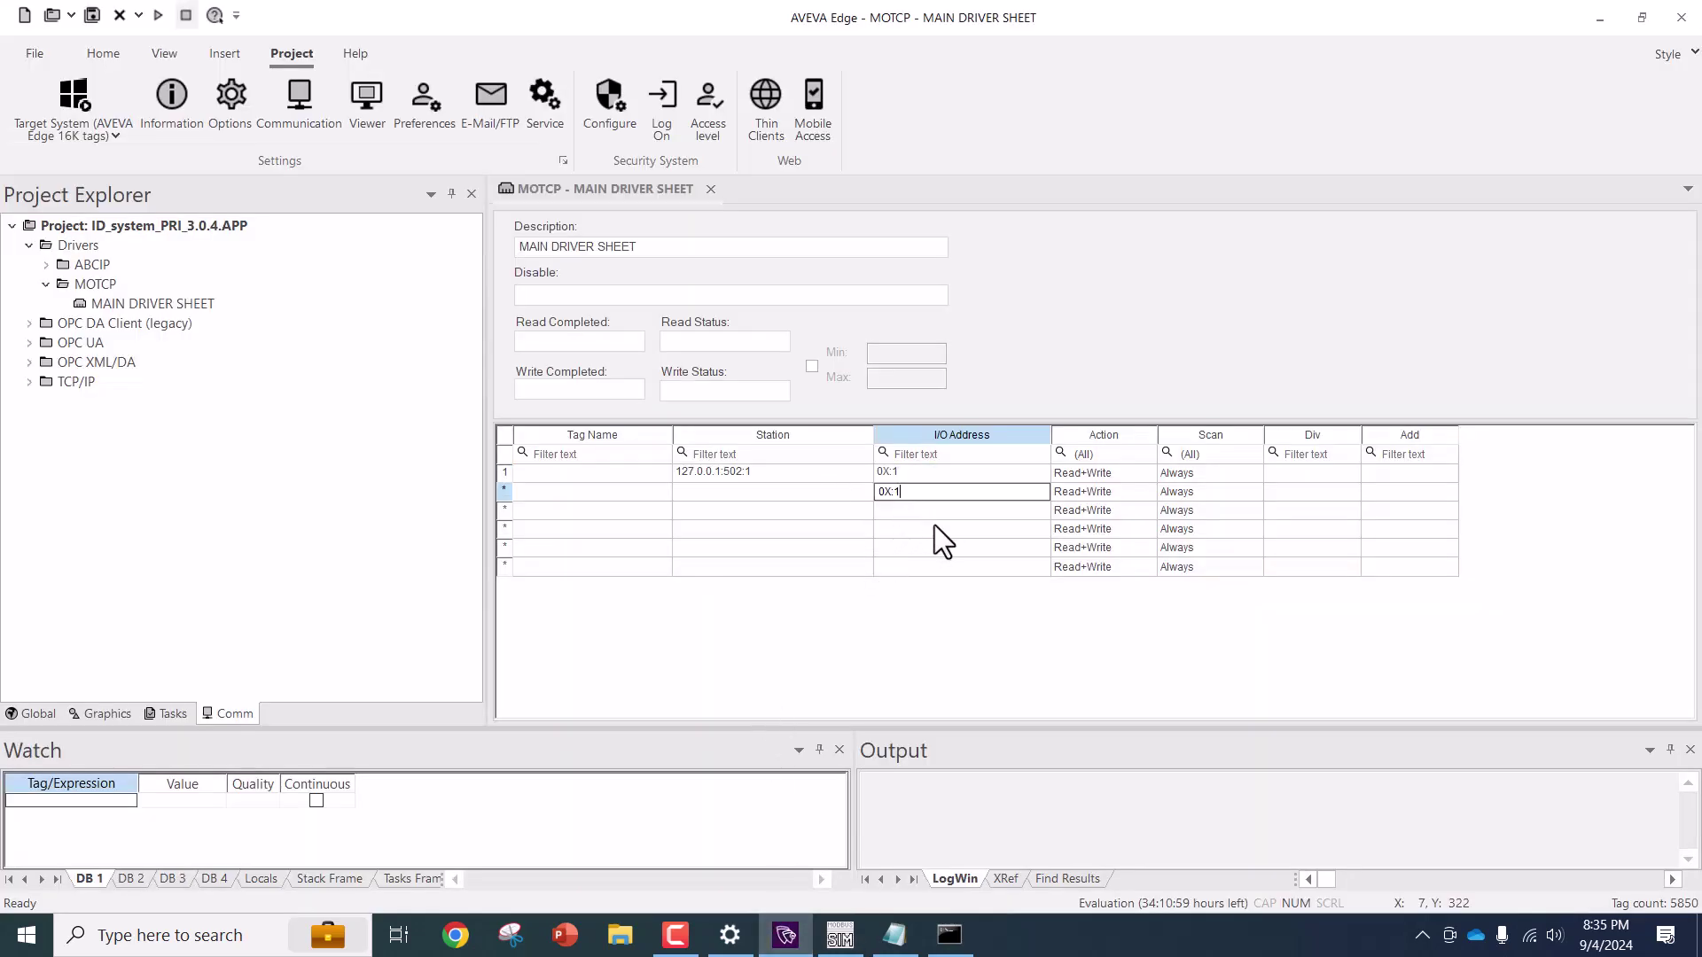
{"action": "left_click", "coordinate": [928, 512]}
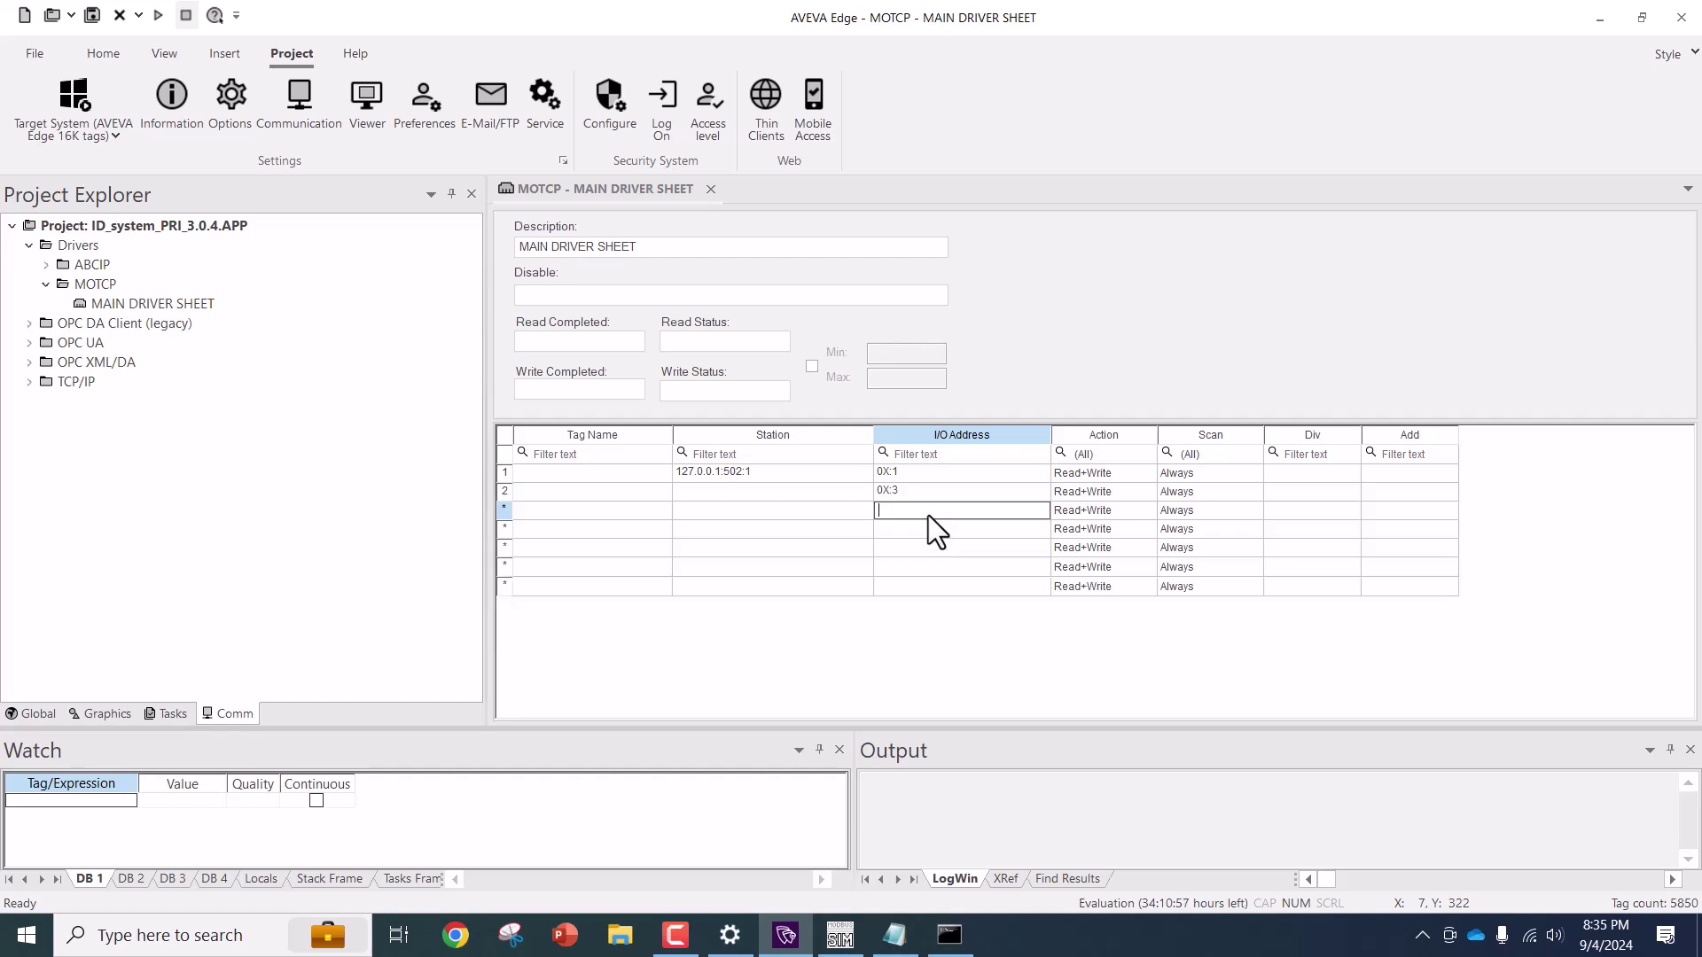
{"action": "left_click", "coordinate": [730, 472]}
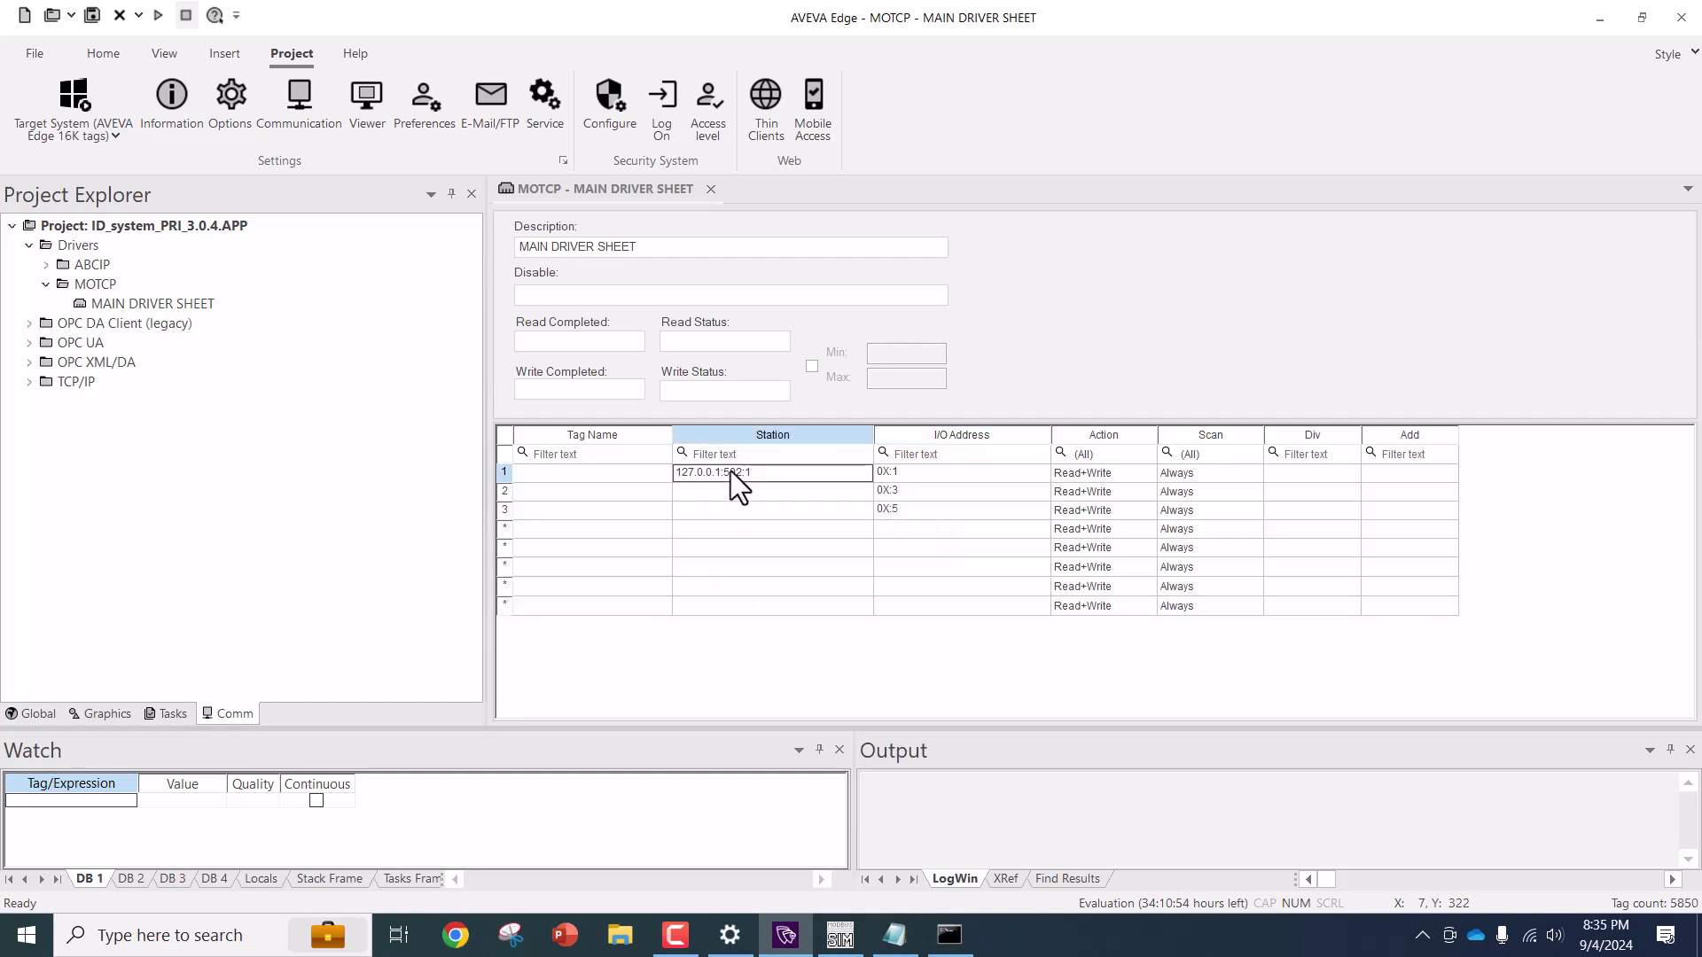
Set the station of all three rows to 127.0.0.1:502:1
{"action": "left_click", "coordinate": [716, 491]}
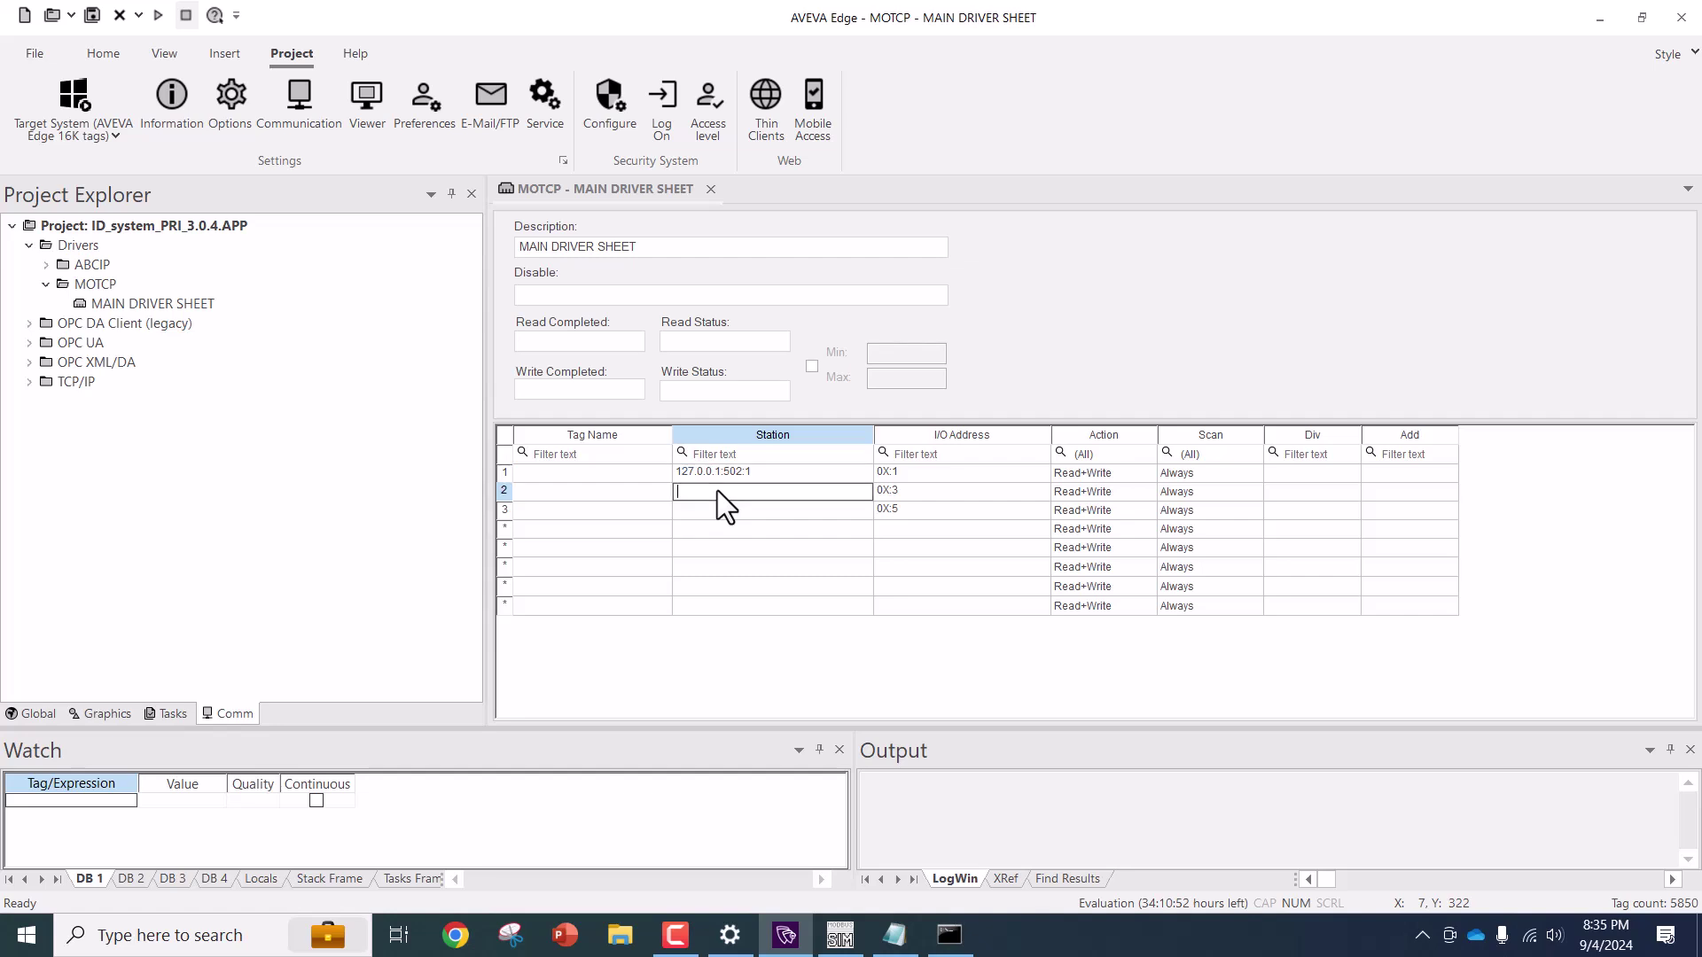
{"action": "left_click", "coordinate": [721, 507]}
{"action": "left_click", "coordinate": [734, 549]}
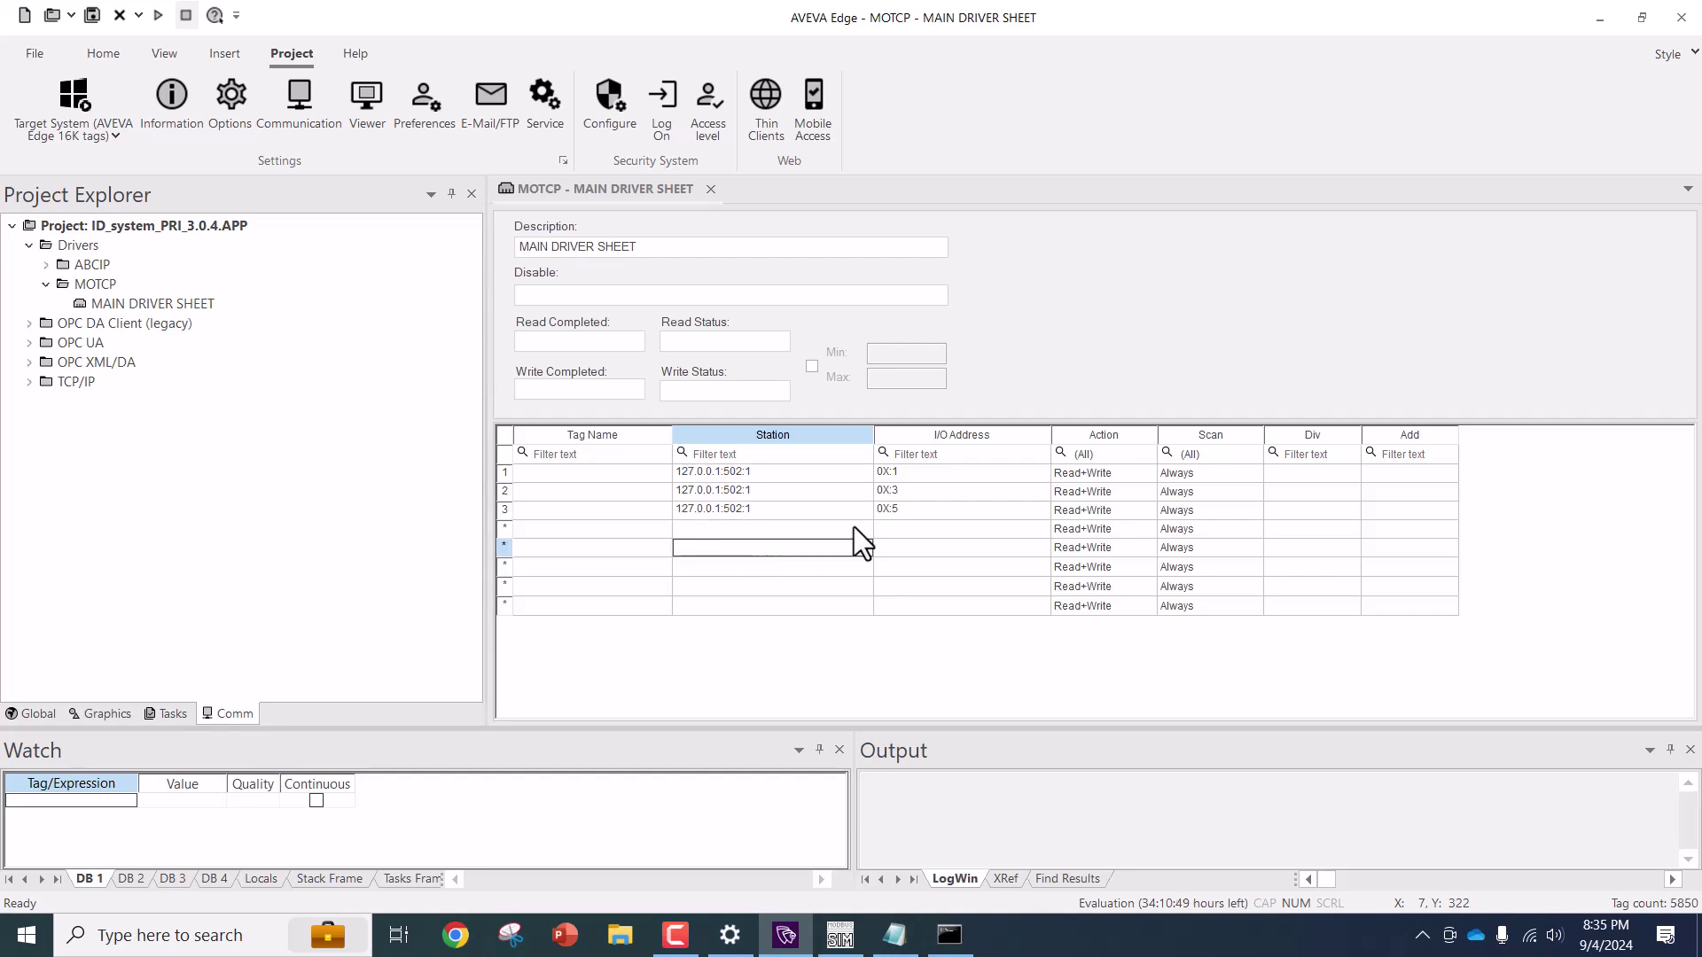
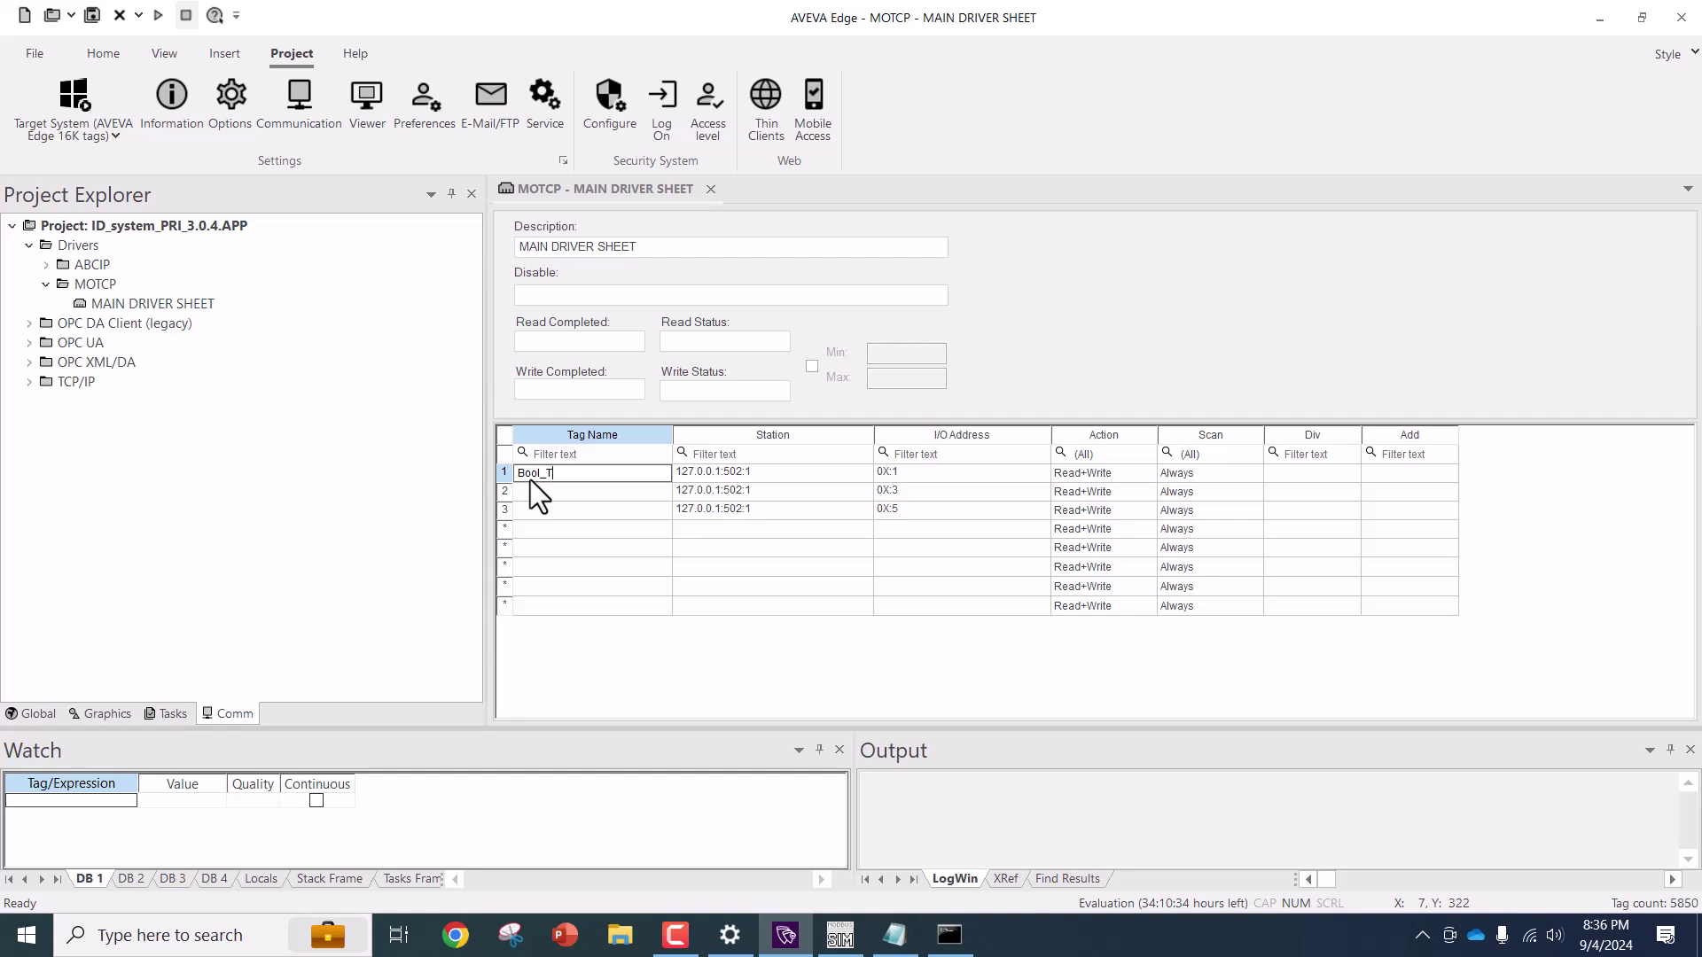
Commit Bool_Tag1 in row 1 and create it as a new tag
{"action": "key", "text": "Return"}
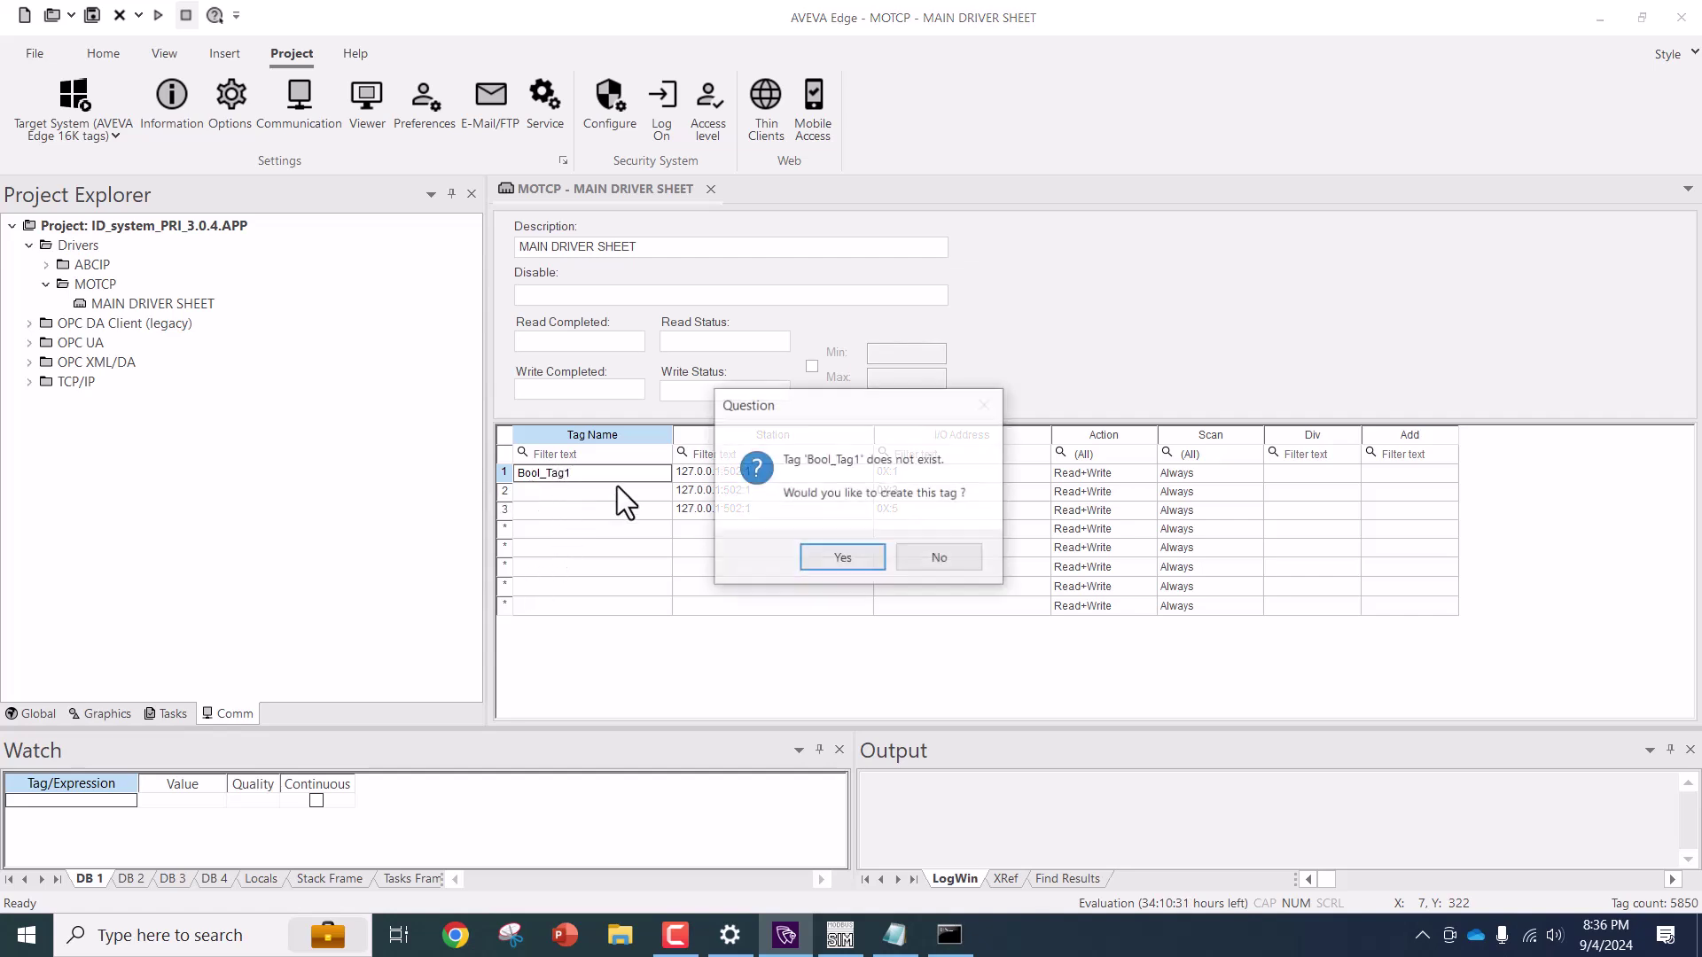
{"action": "left_click", "coordinate": [810, 565]}
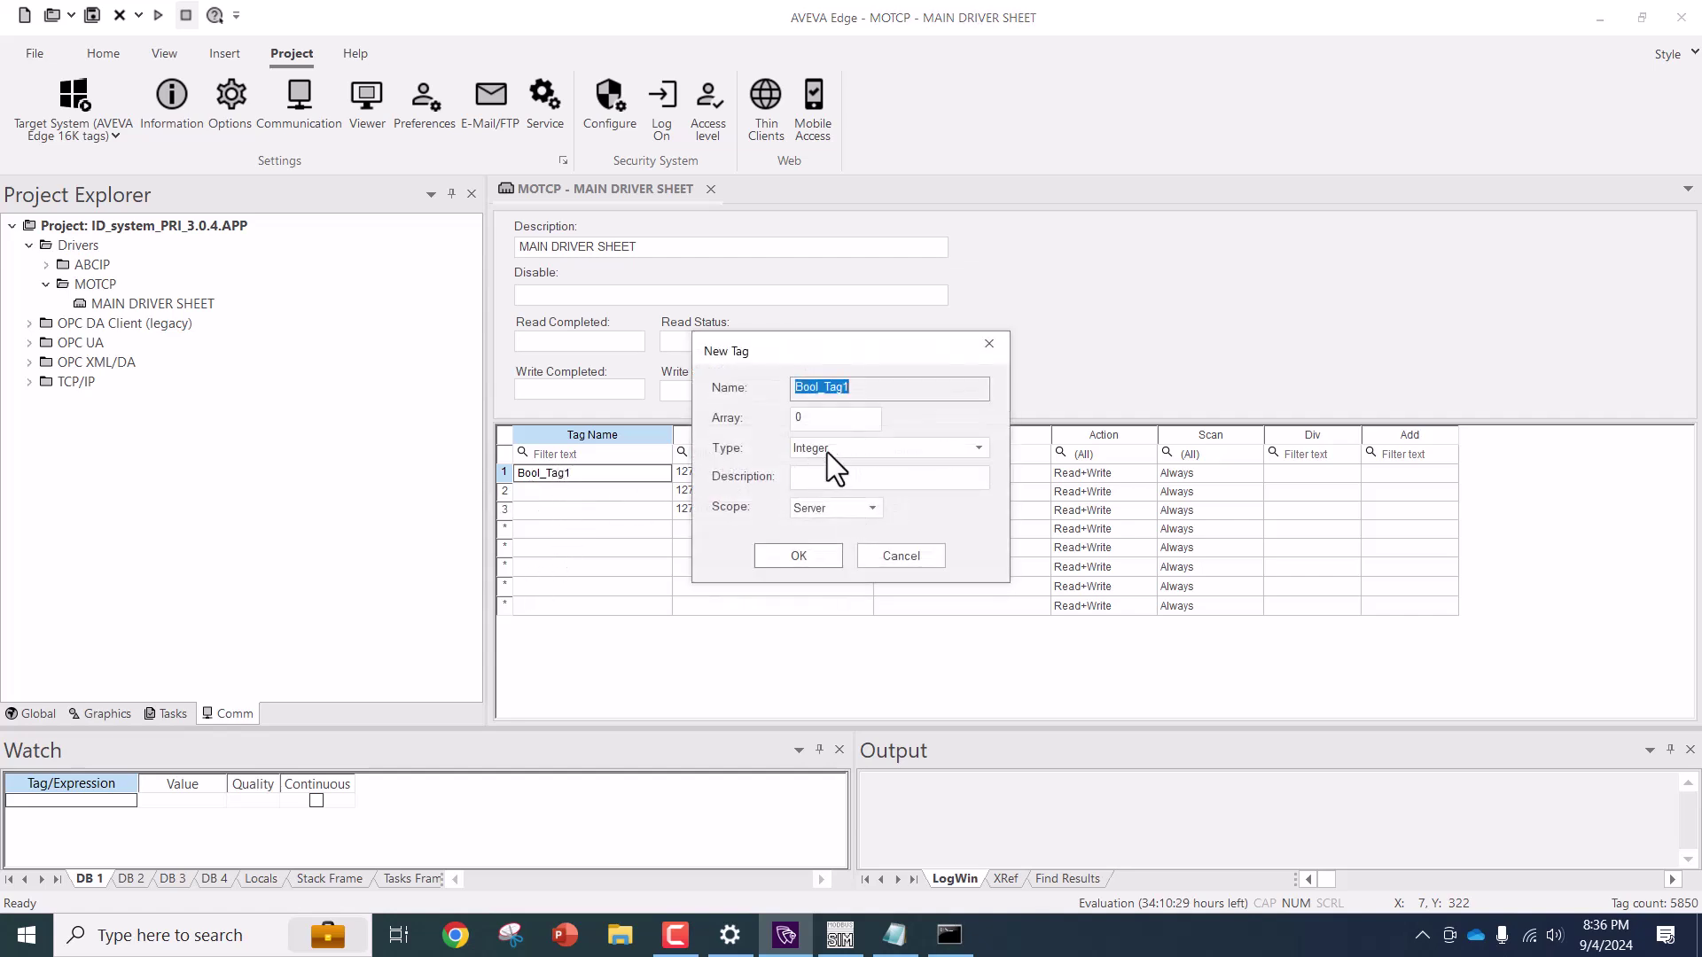
{"action": "left_click", "coordinate": [799, 557]}
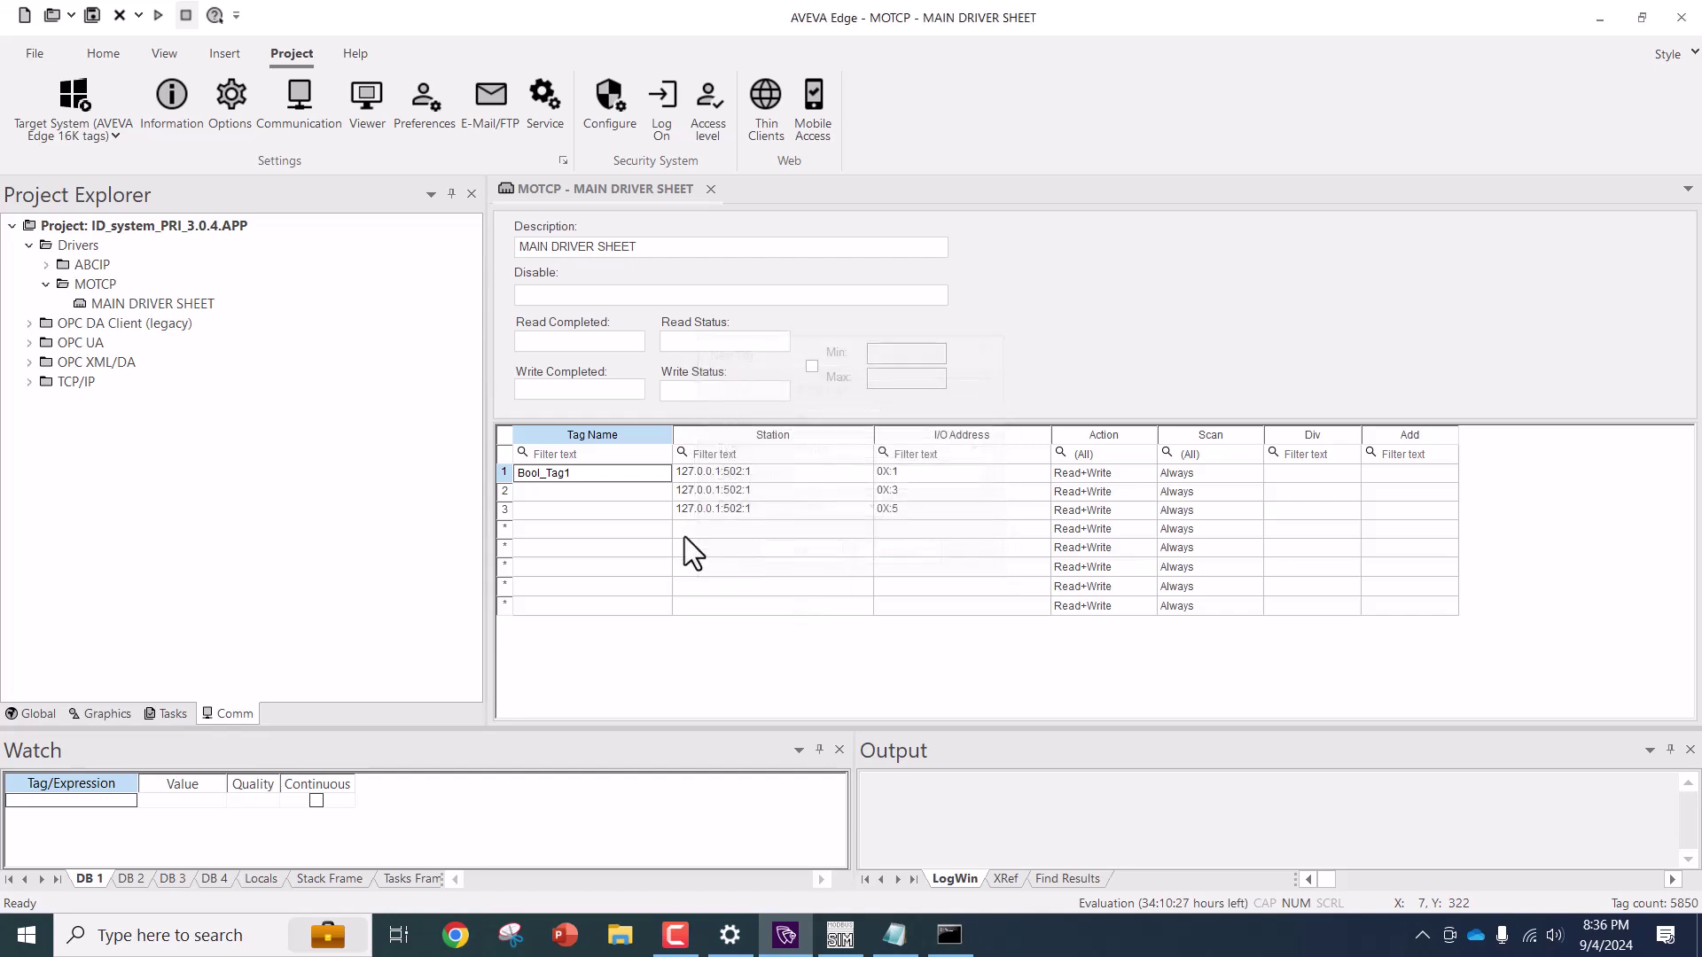
Name row 2 Bool_Tag3 and create it as a new tag
{"action": "left_click", "coordinate": [525, 493]}
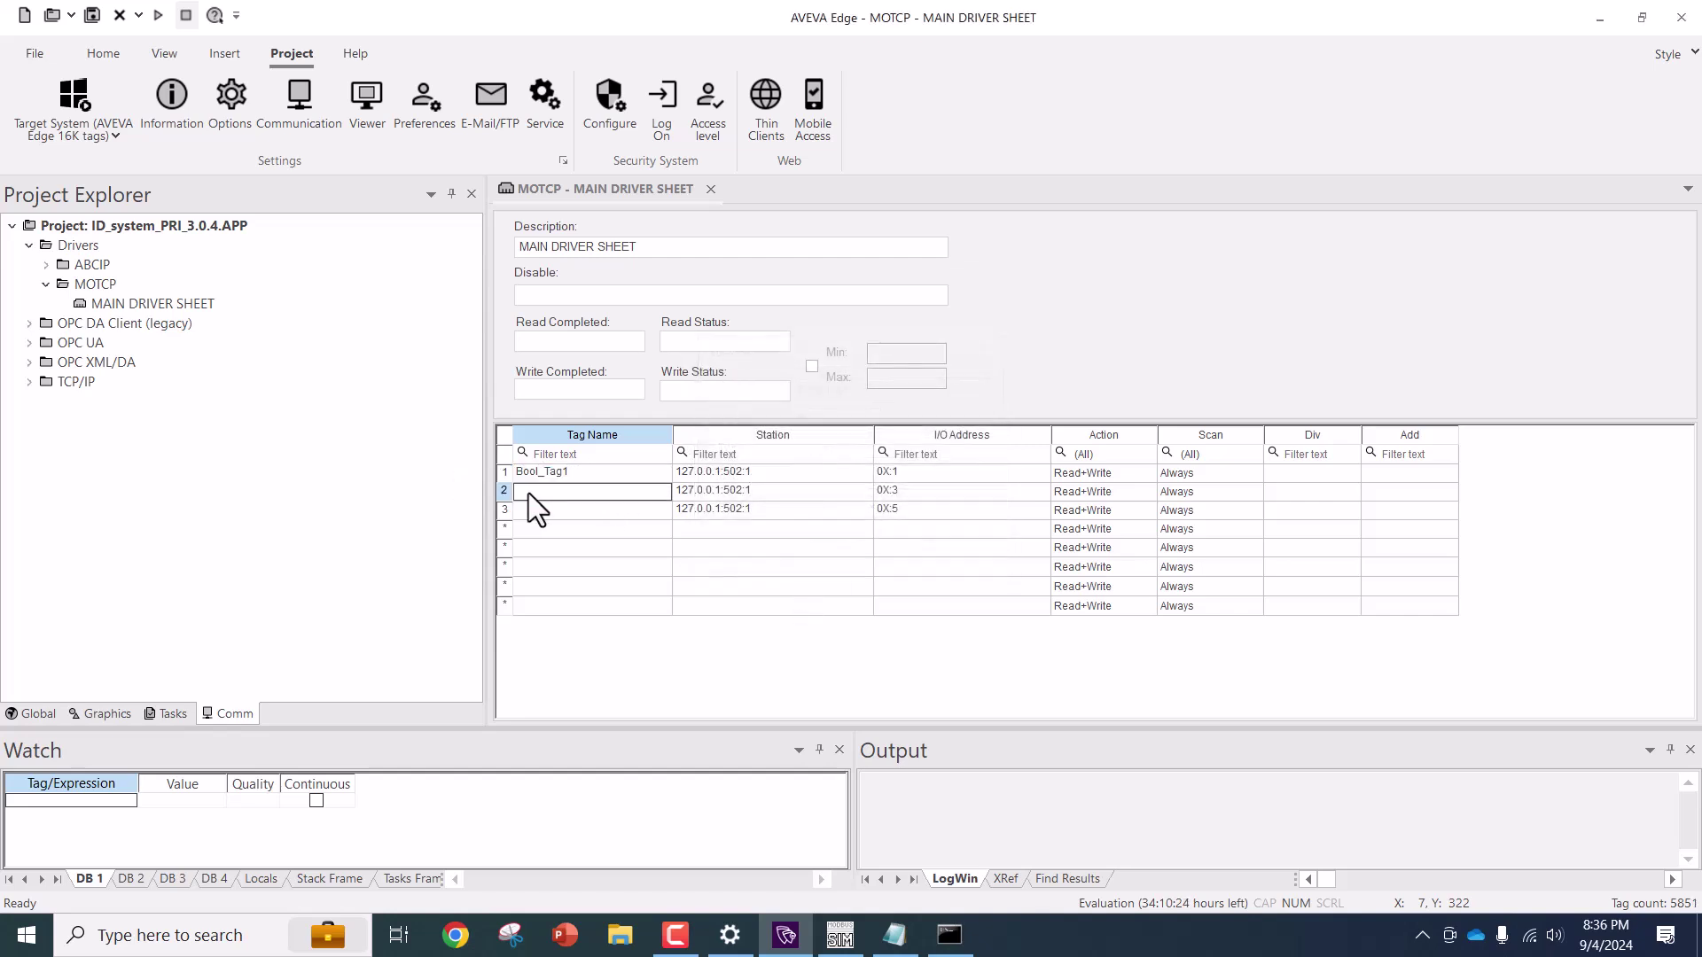
{"action": "type", "text": "Bool_Tag2"}
{"action": "key", "text": "BackSpace"}
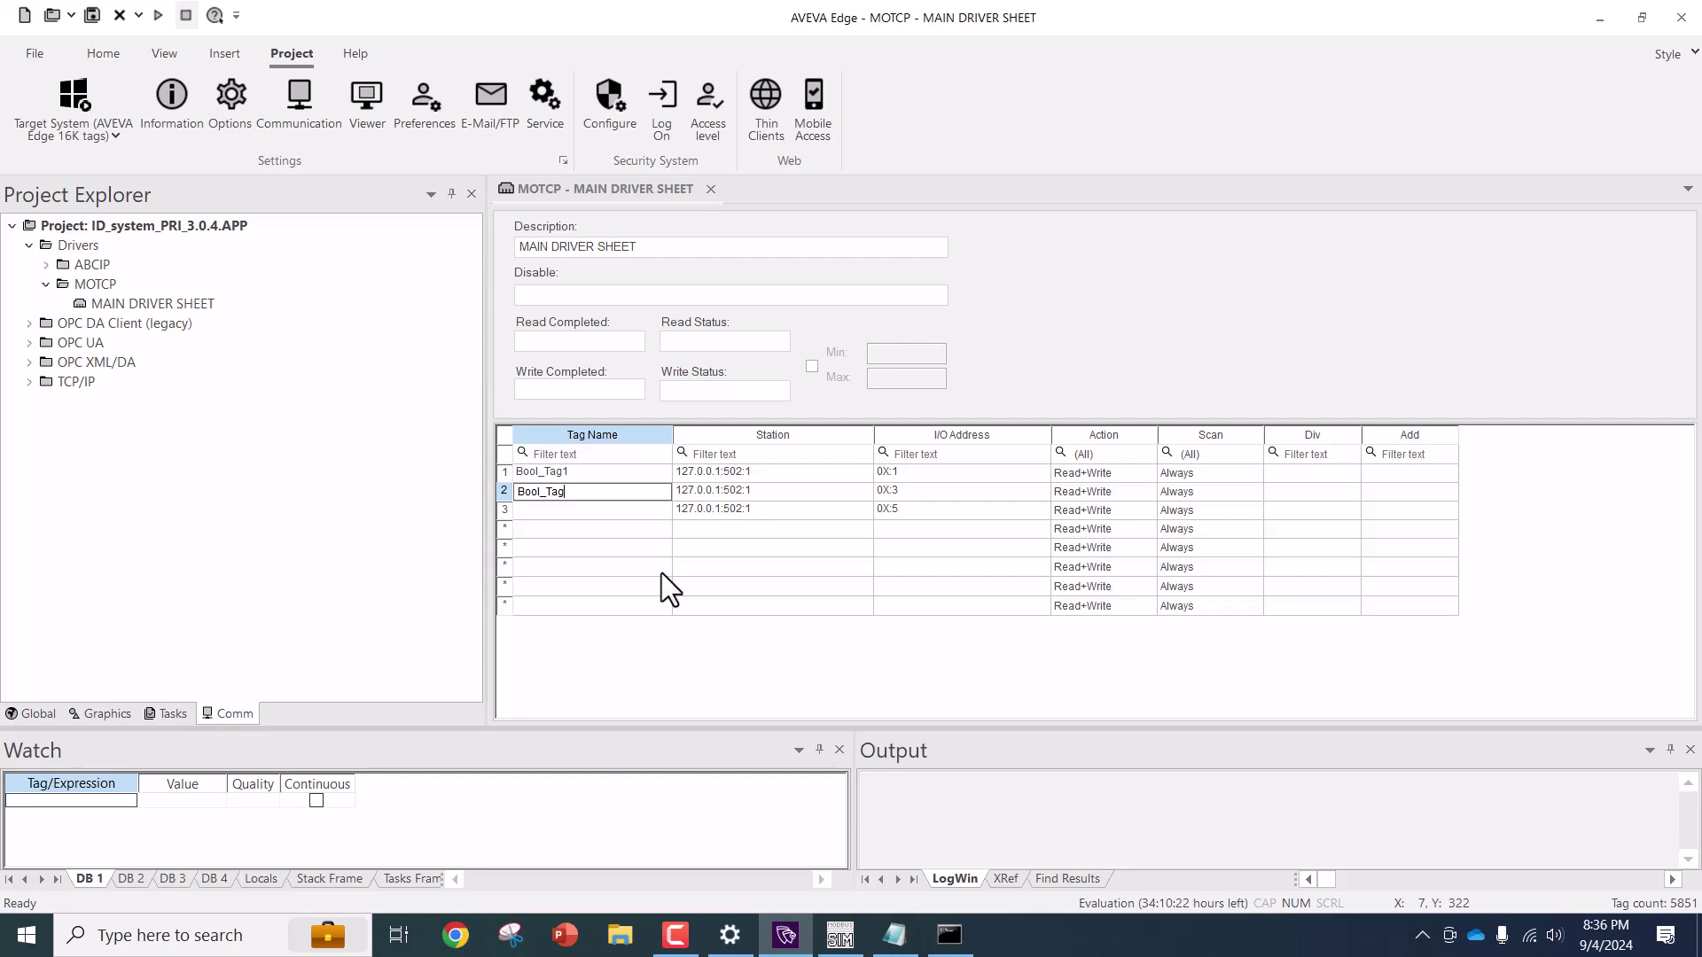
{"action": "type", "text": "3"}
{"action": "key", "text": "Return"}
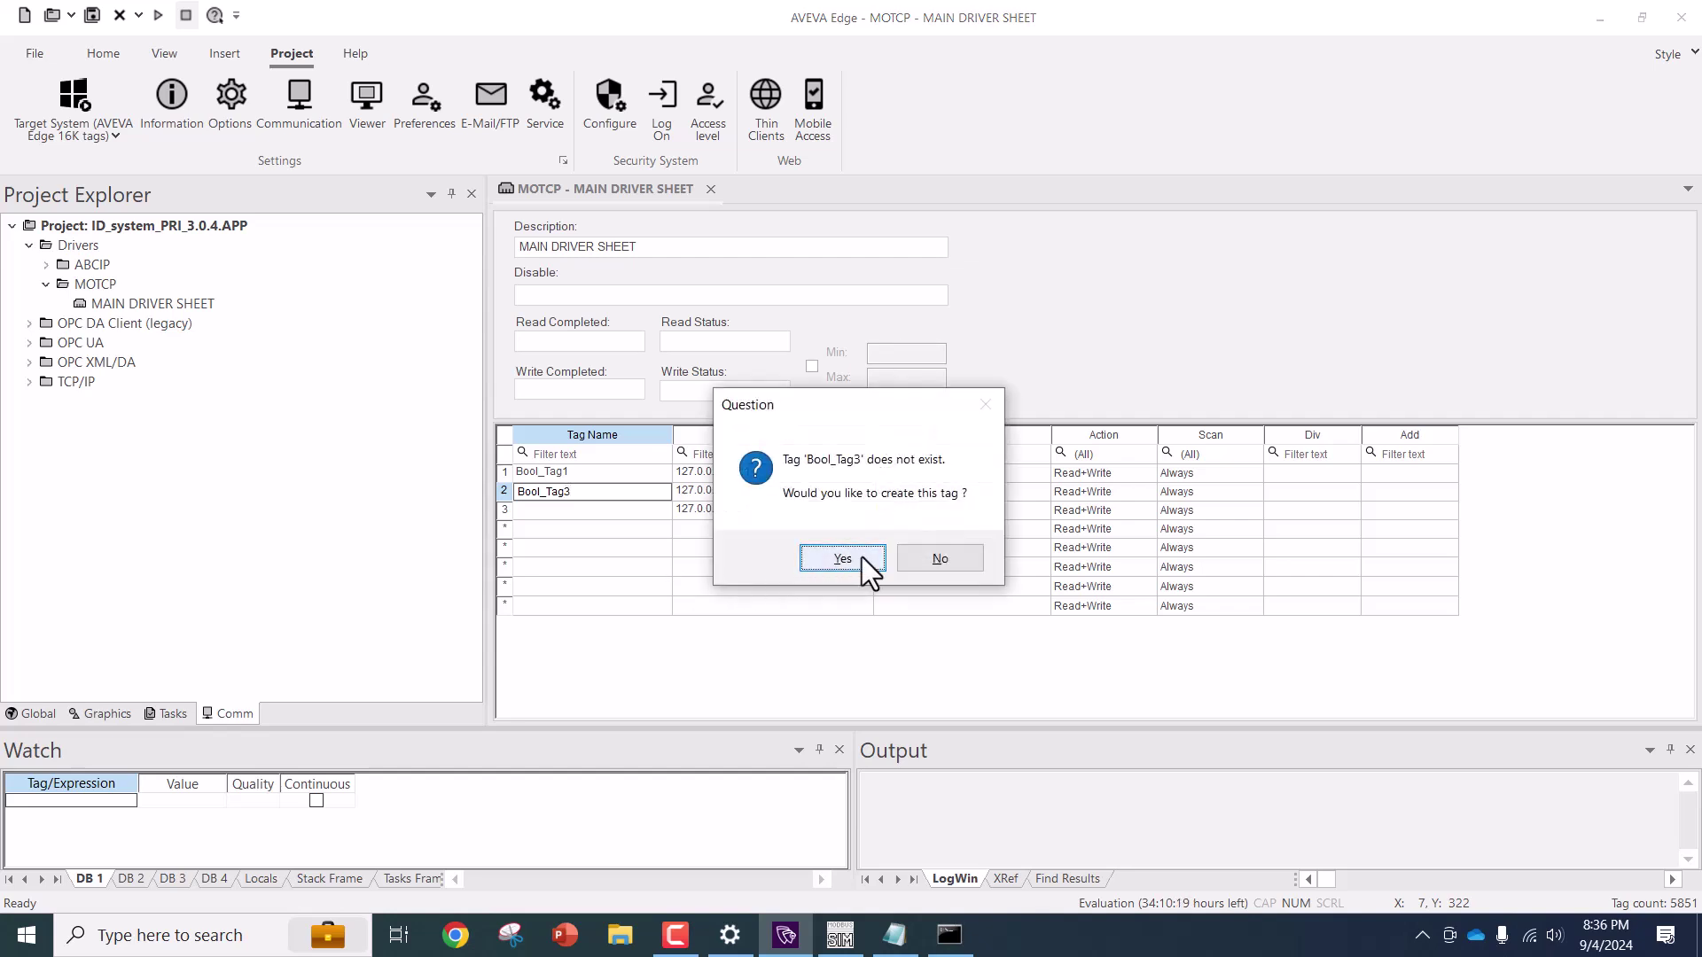
{"action": "left_click", "coordinate": [850, 558]}
{"action": "left_click", "coordinate": [794, 555]}
{"action": "left_click", "coordinate": [588, 528]}
Name row 3 Bool_Tag5 and create it as a new tag
{"action": "double_click", "coordinate": [562, 513]}
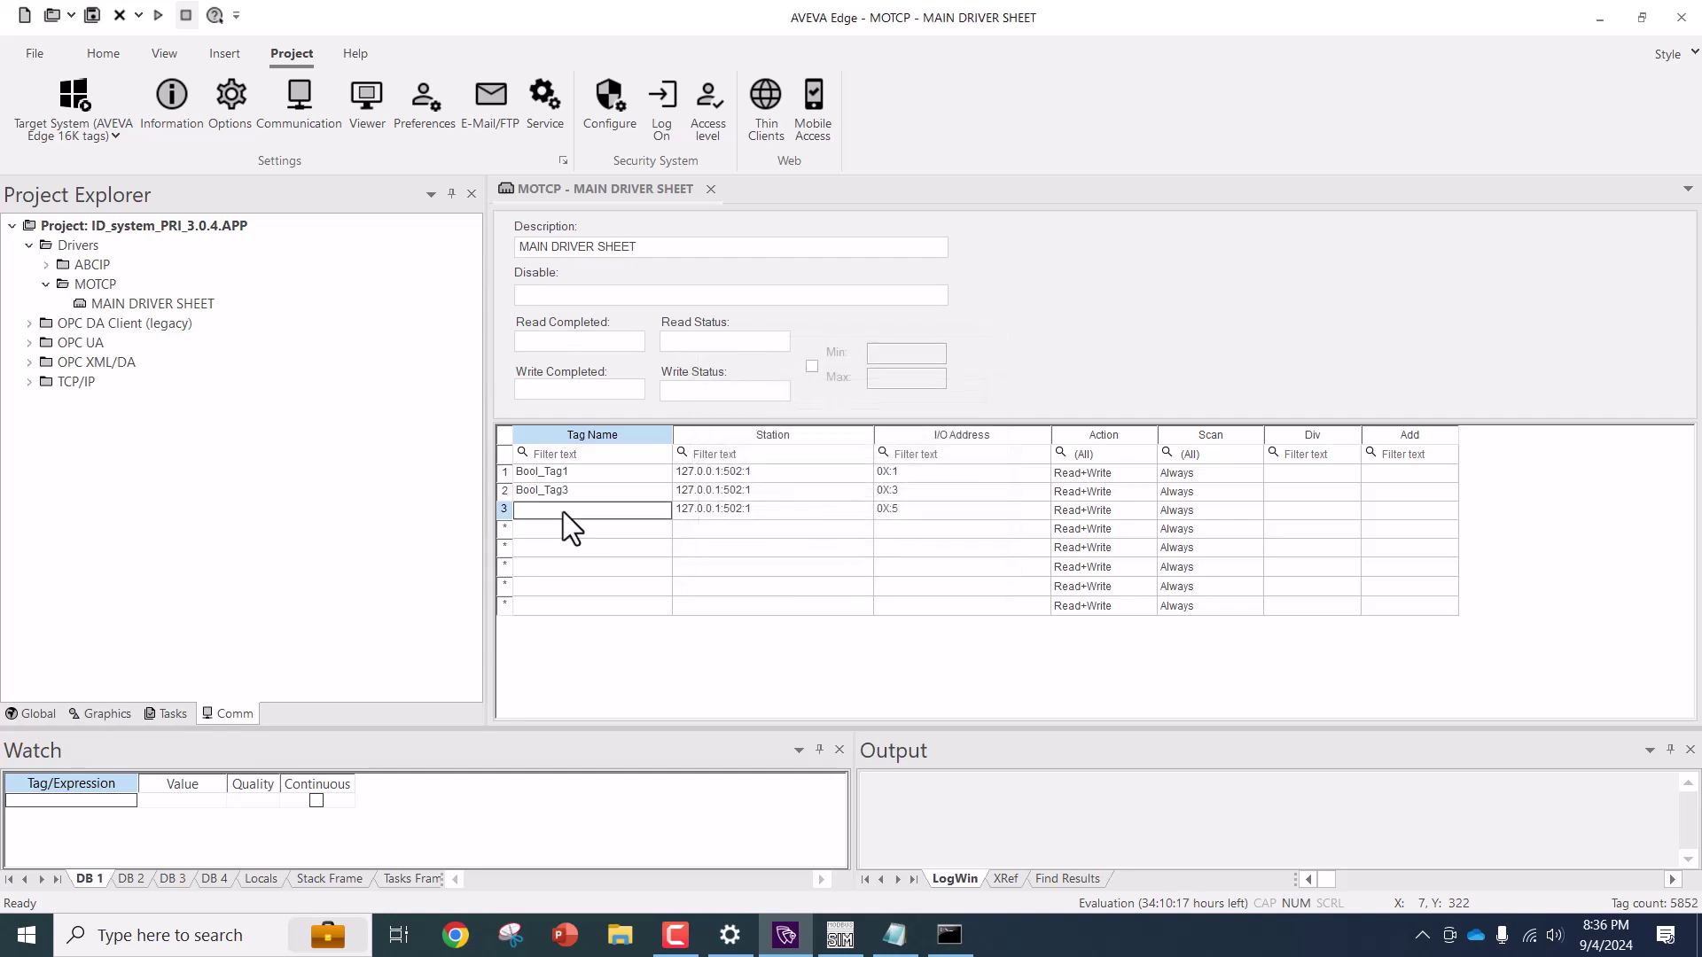
{"action": "left_click", "coordinate": [1196, 225]}
{"action": "left_click", "coordinate": [594, 523]}
{"action": "left_click", "coordinate": [856, 560]}
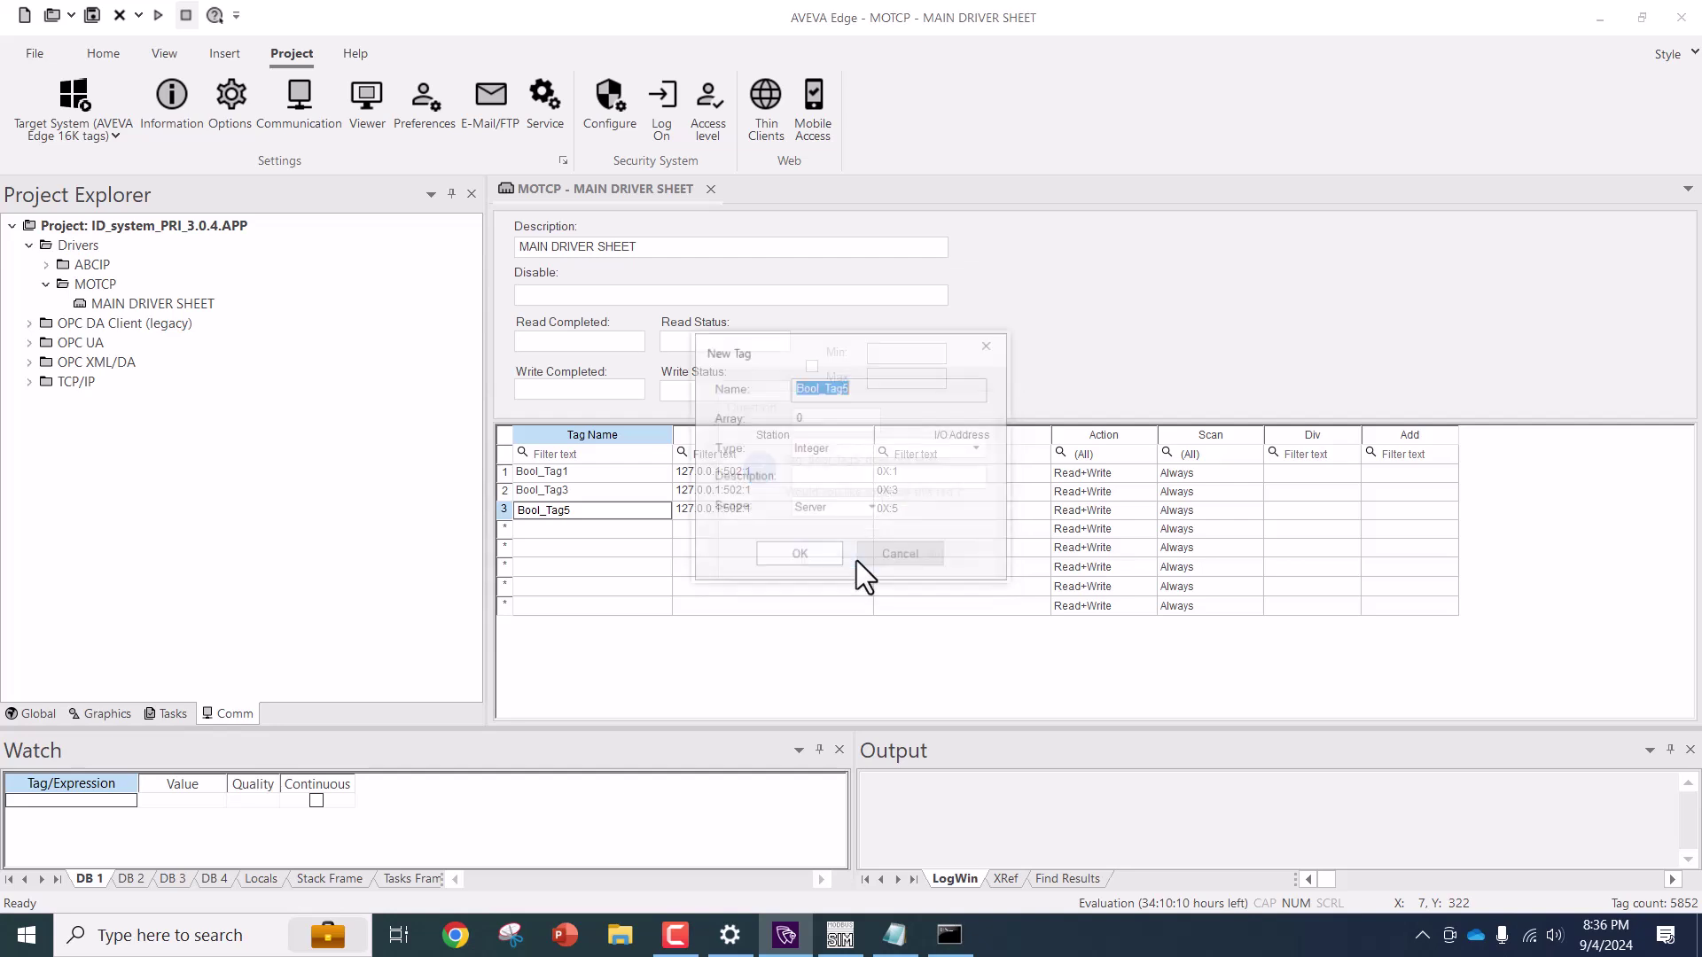
{"action": "left_click", "coordinate": [799, 555]}
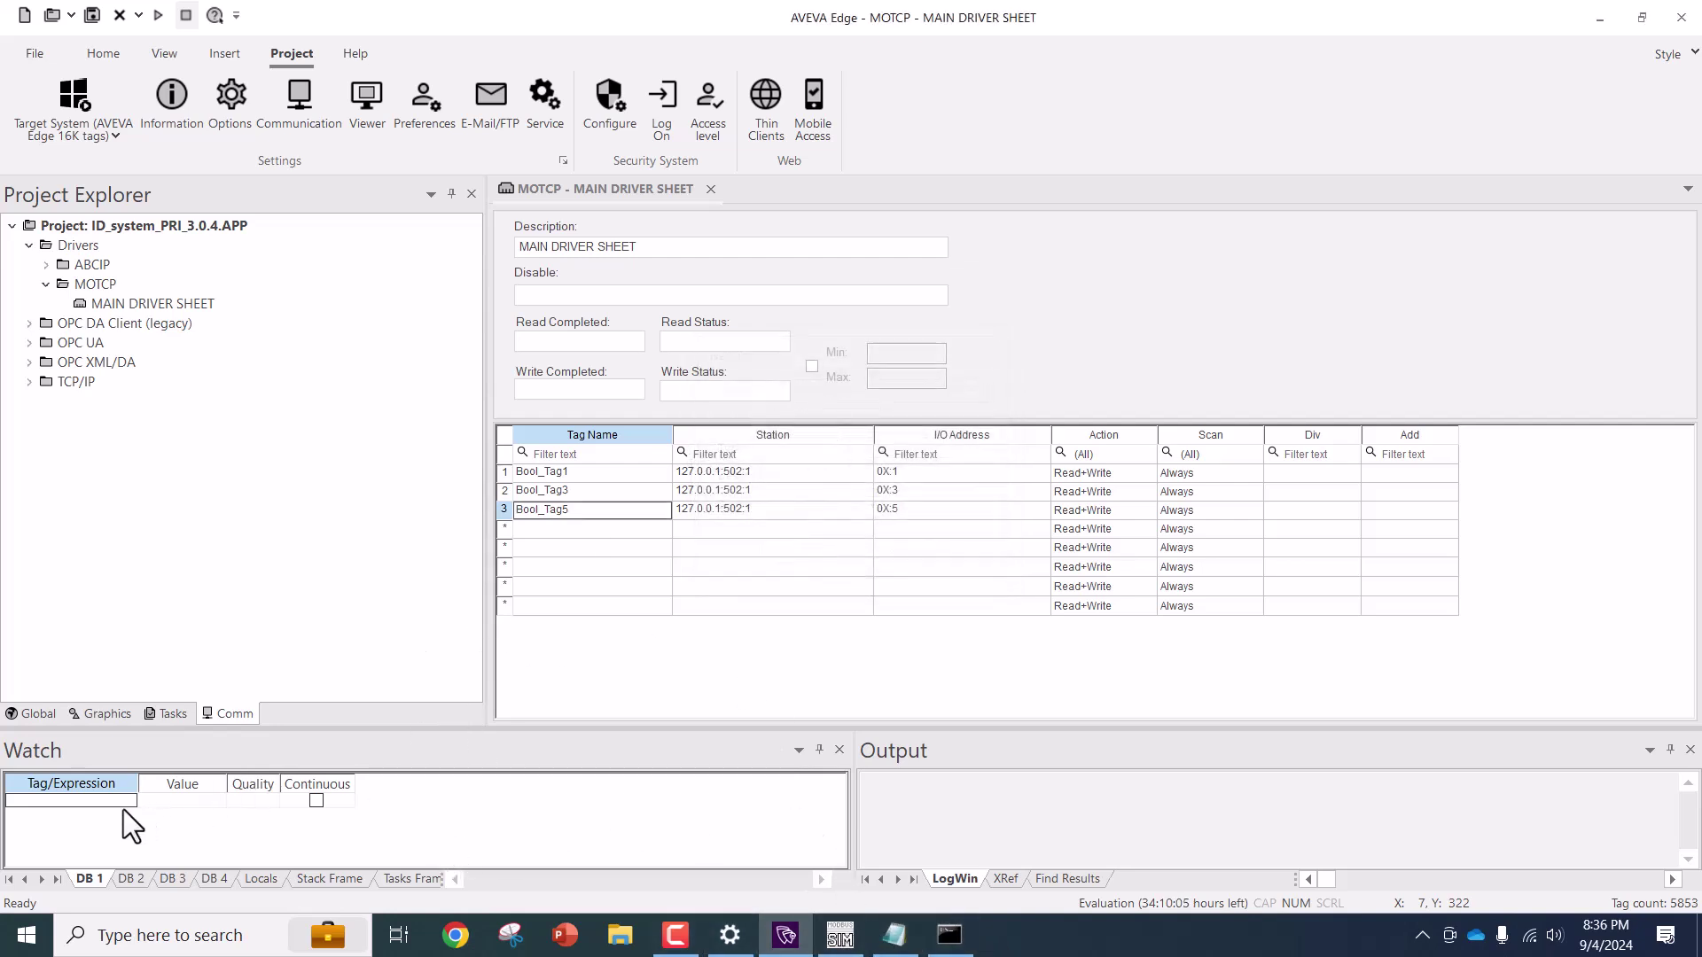
{"action": "left_click", "coordinate": [83, 792]}
{"action": "left_click", "coordinate": [557, 477]}
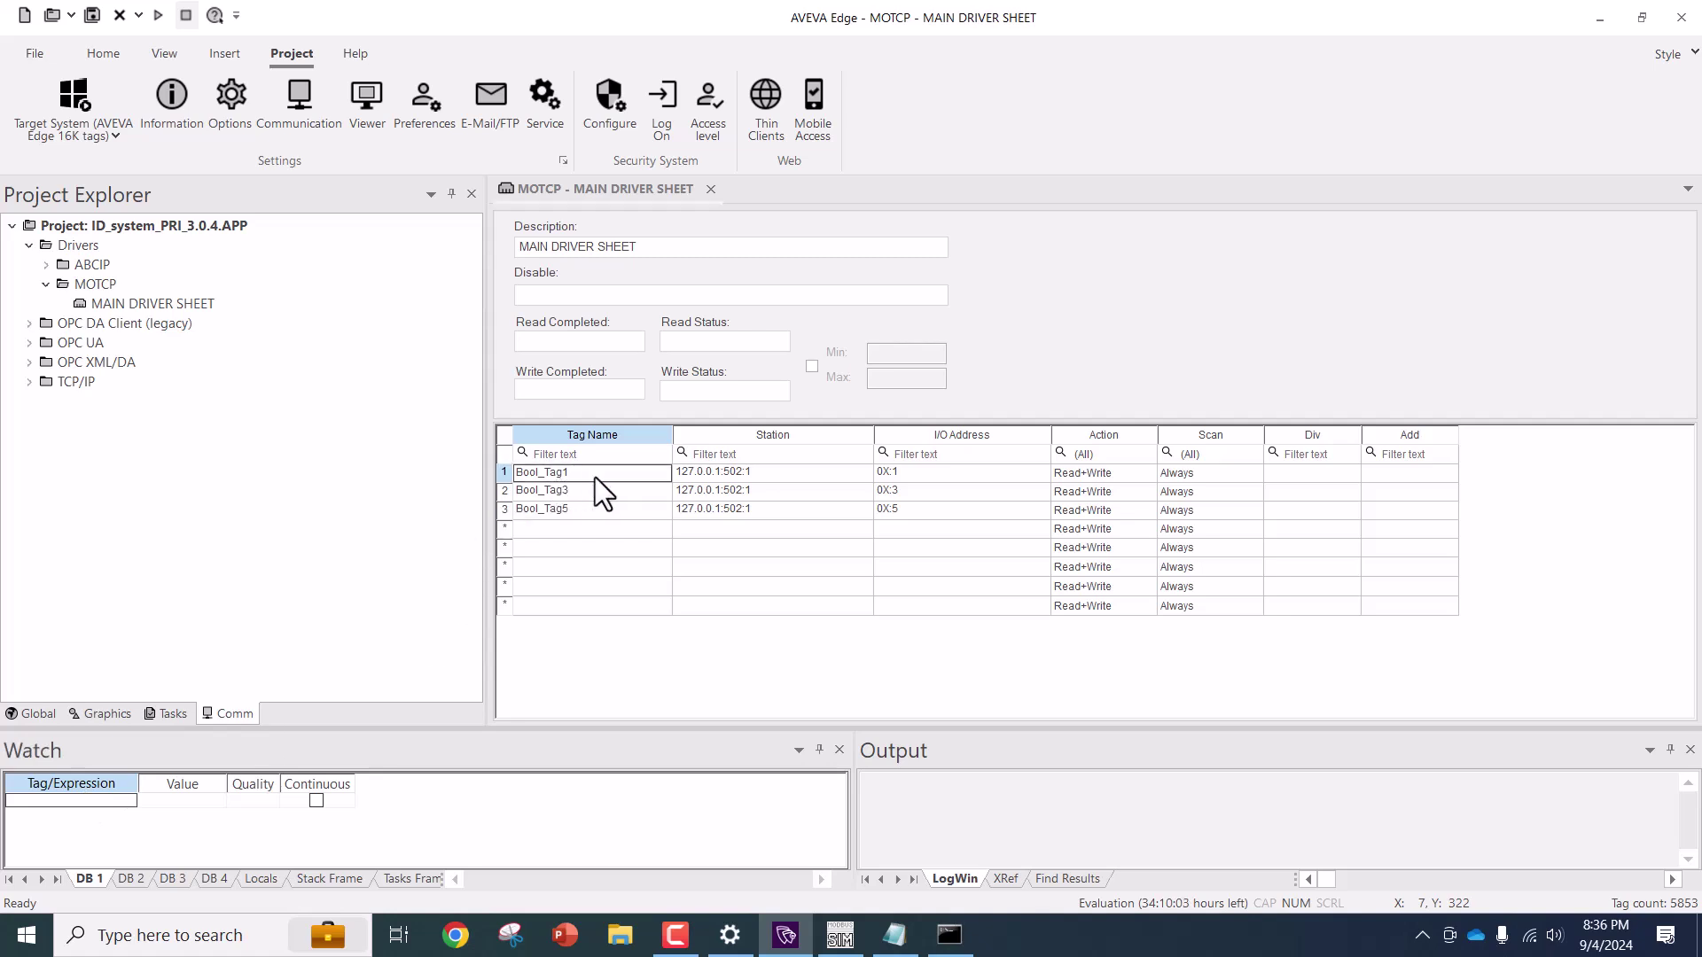
Bring ModSim32 to the front and maximize its window
{"action": "left_click", "coordinate": [840, 935]}
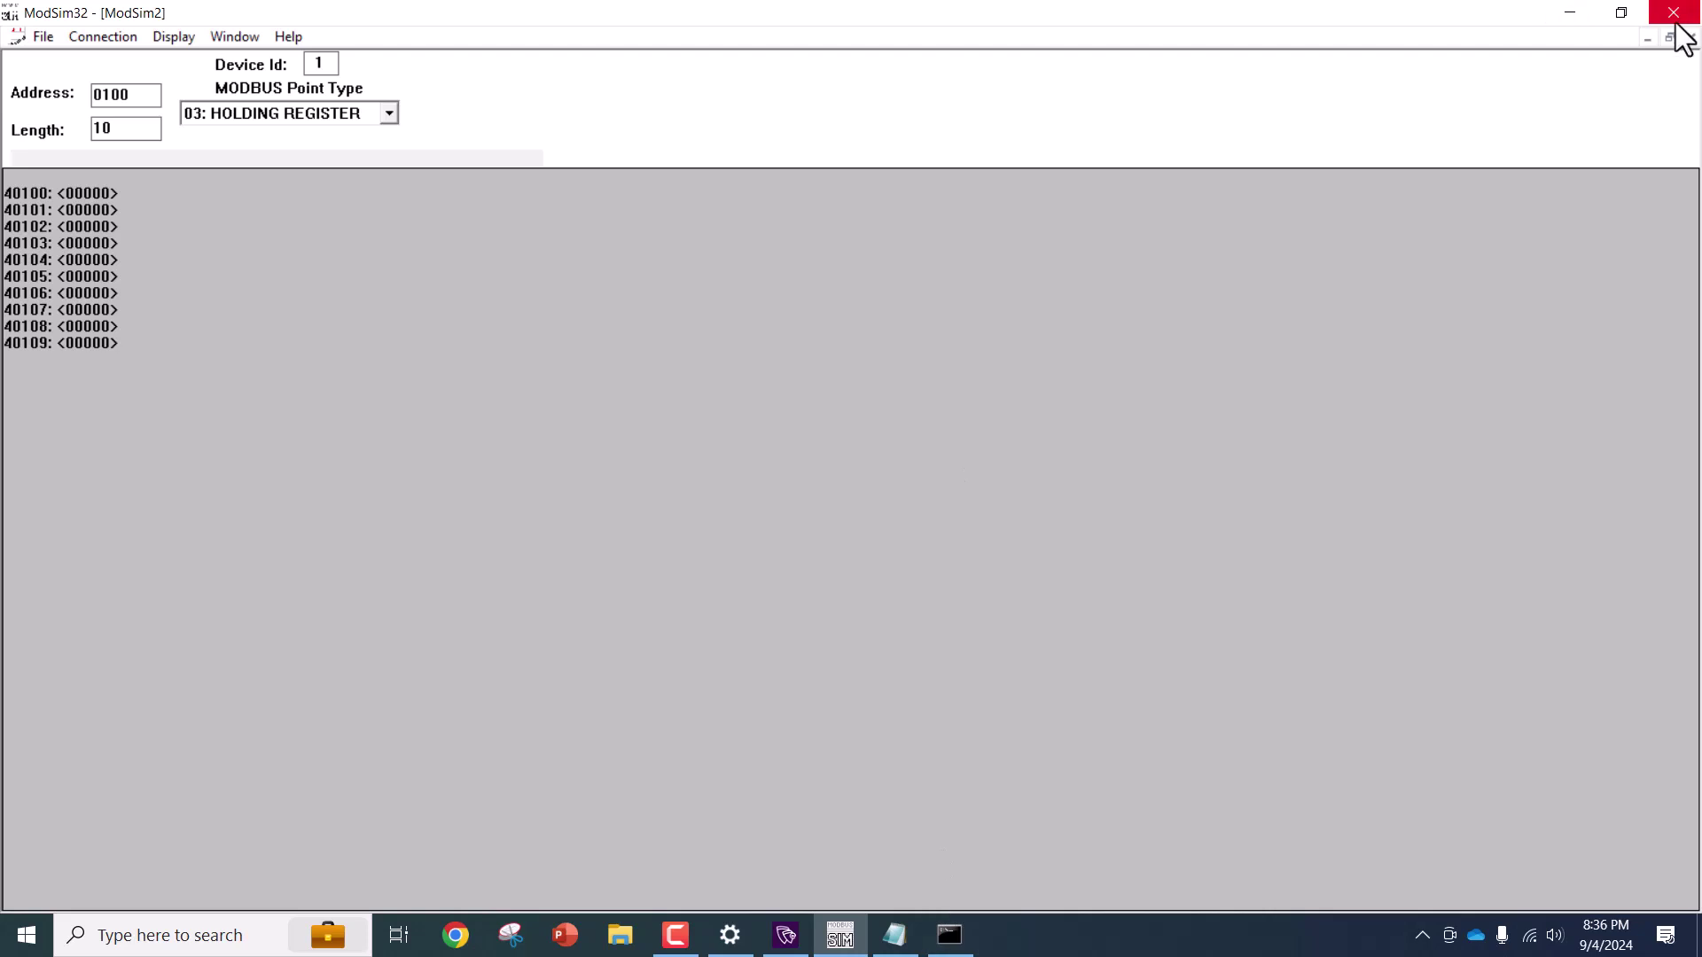
{"action": "left_click", "coordinate": [1631, 14]}
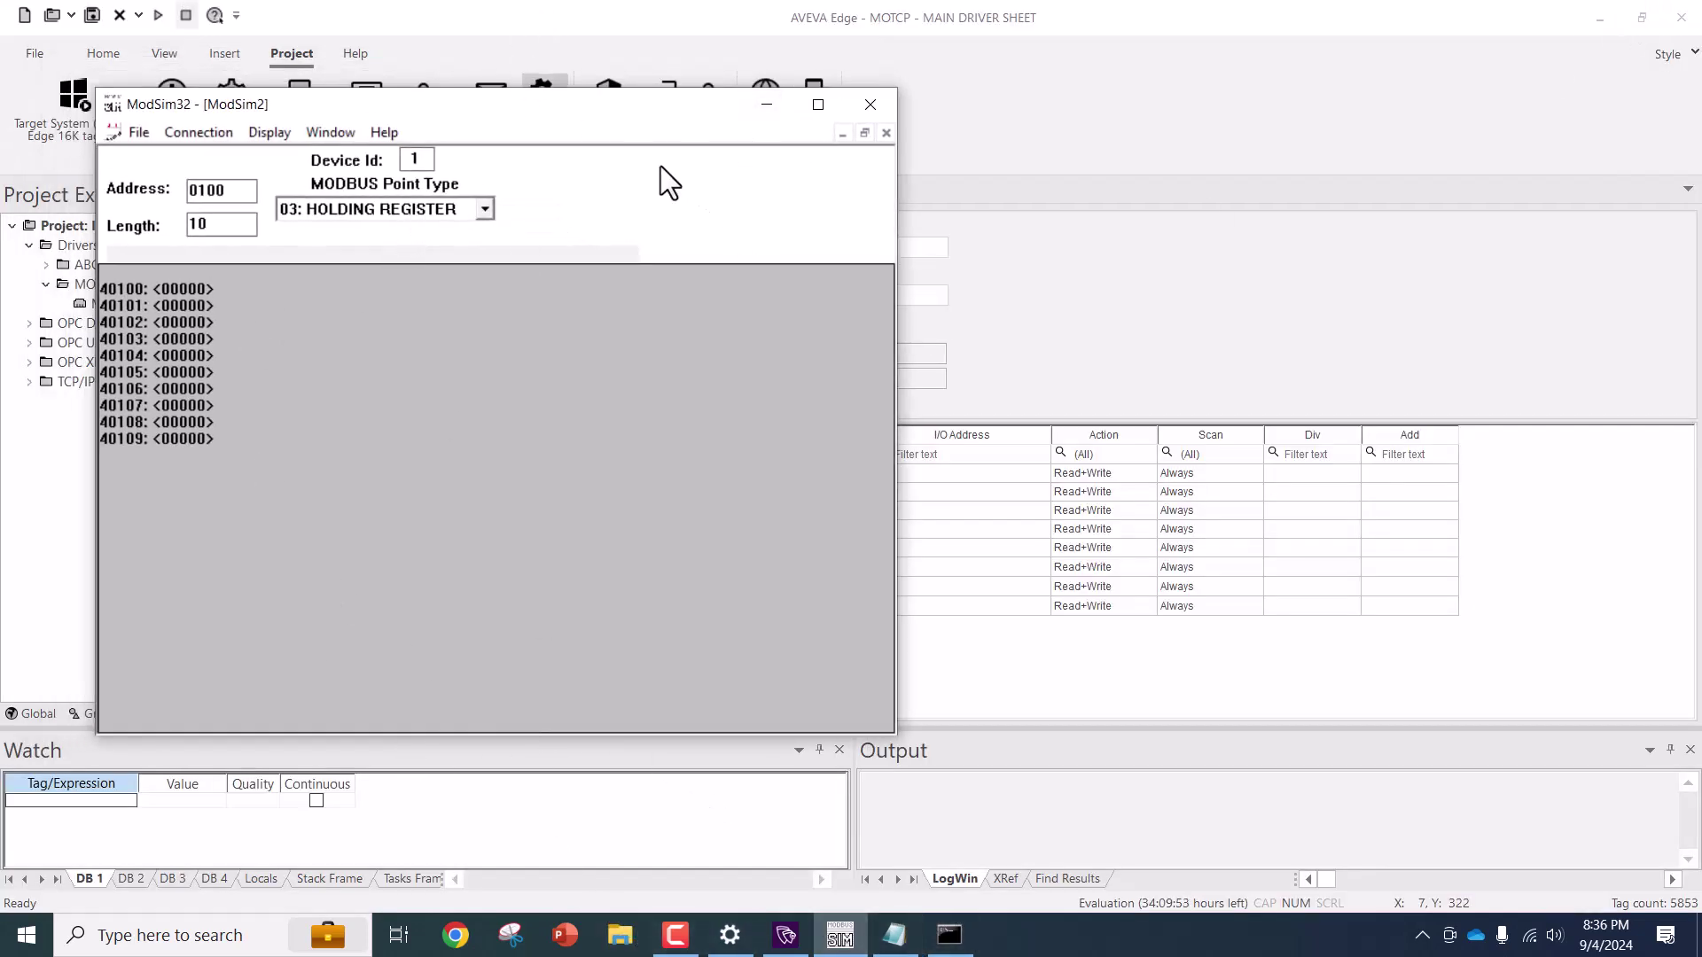
{"action": "left_click_drag", "start_coordinate": [655, 111], "coordinate": [1403, 93]}
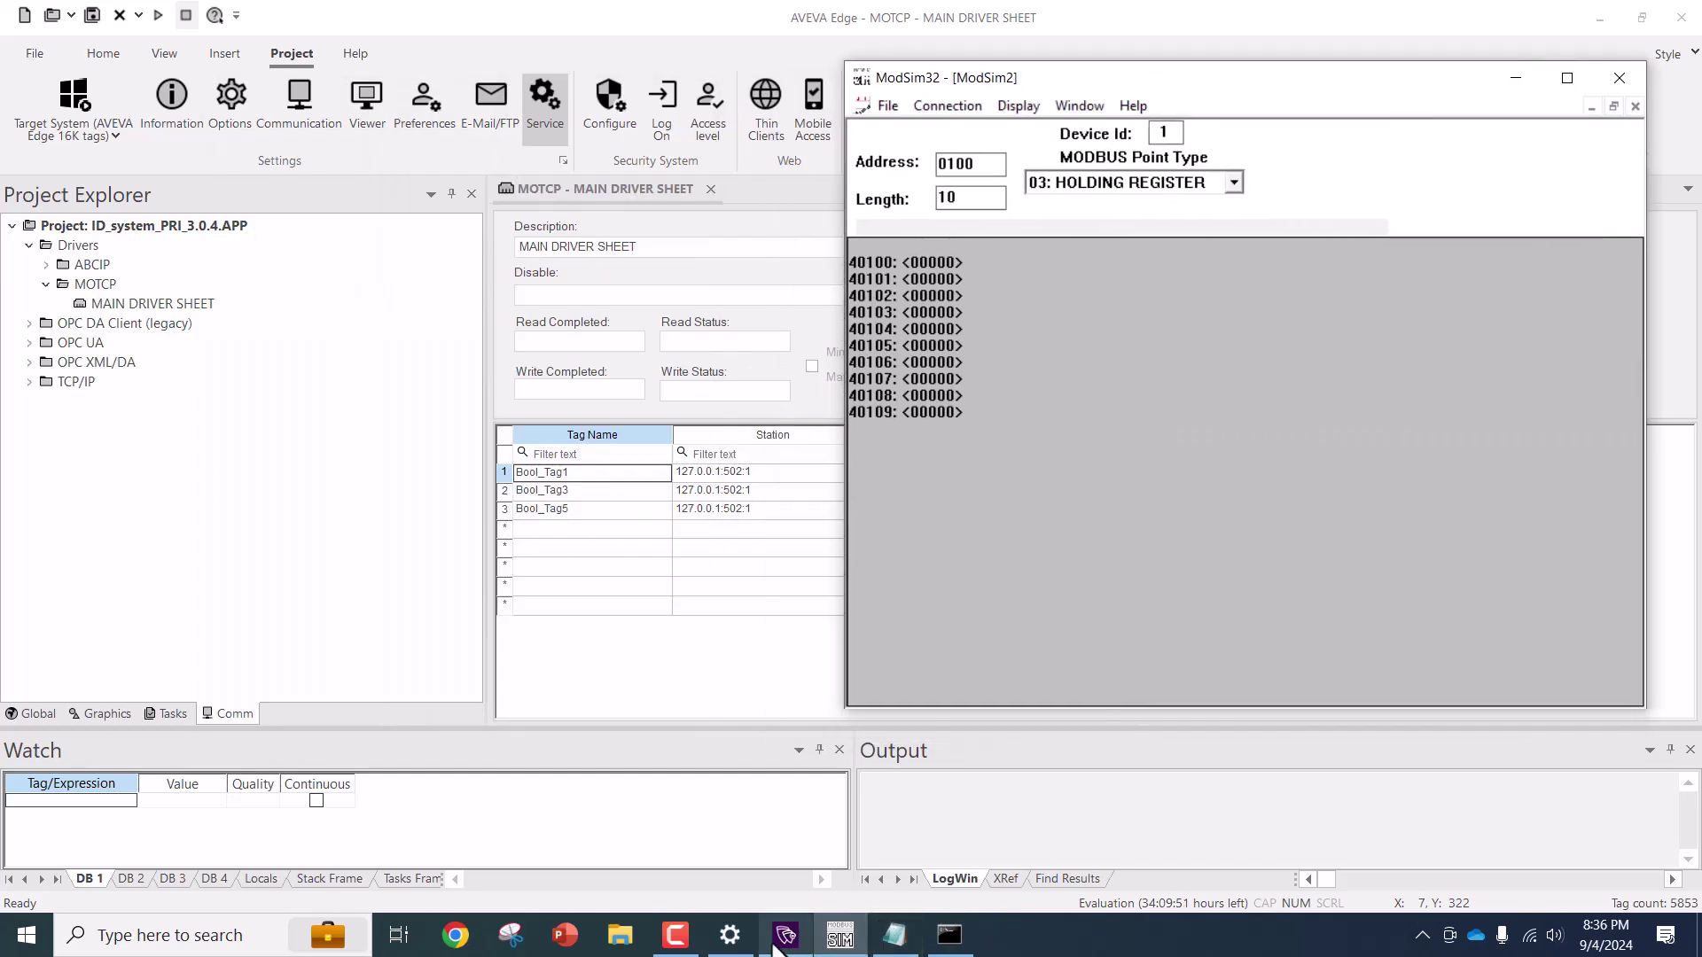
{"action": "left_click", "coordinate": [1566, 78]}
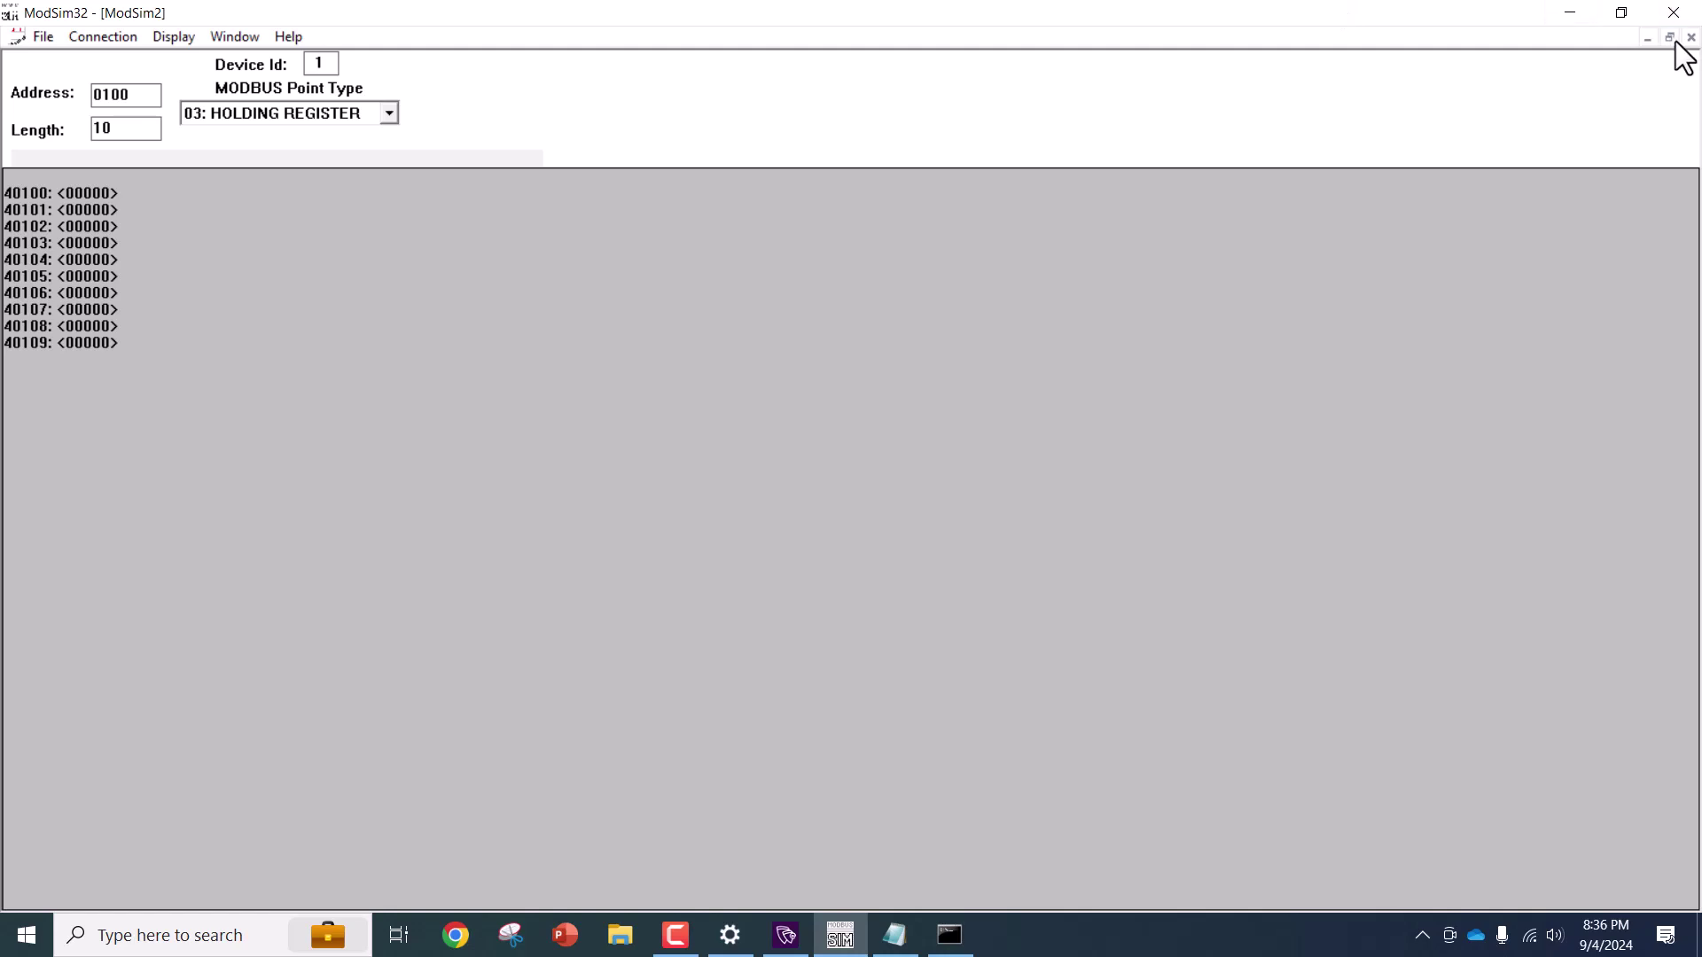
Create a new holding-register document at address 0100 with length 10, then open register 40100
{"action": "left_click", "coordinate": [30, 39]}
{"action": "left_click", "coordinate": [55, 59]}
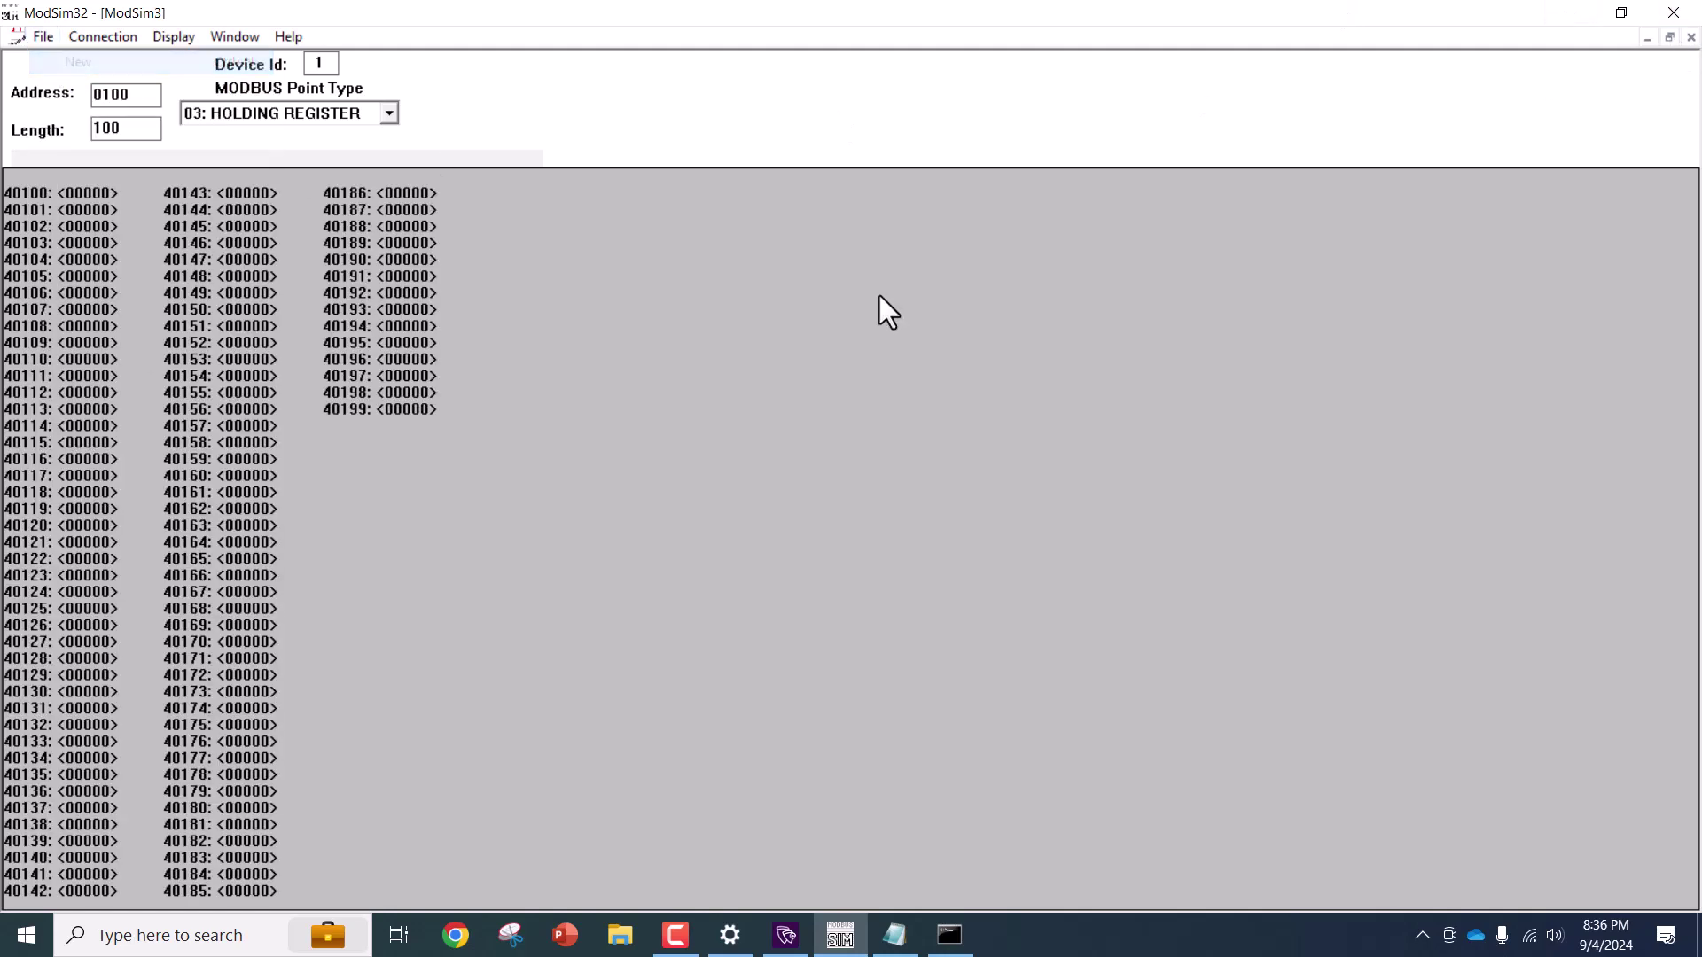
{"action": "double_click", "coordinate": [250, 115]}
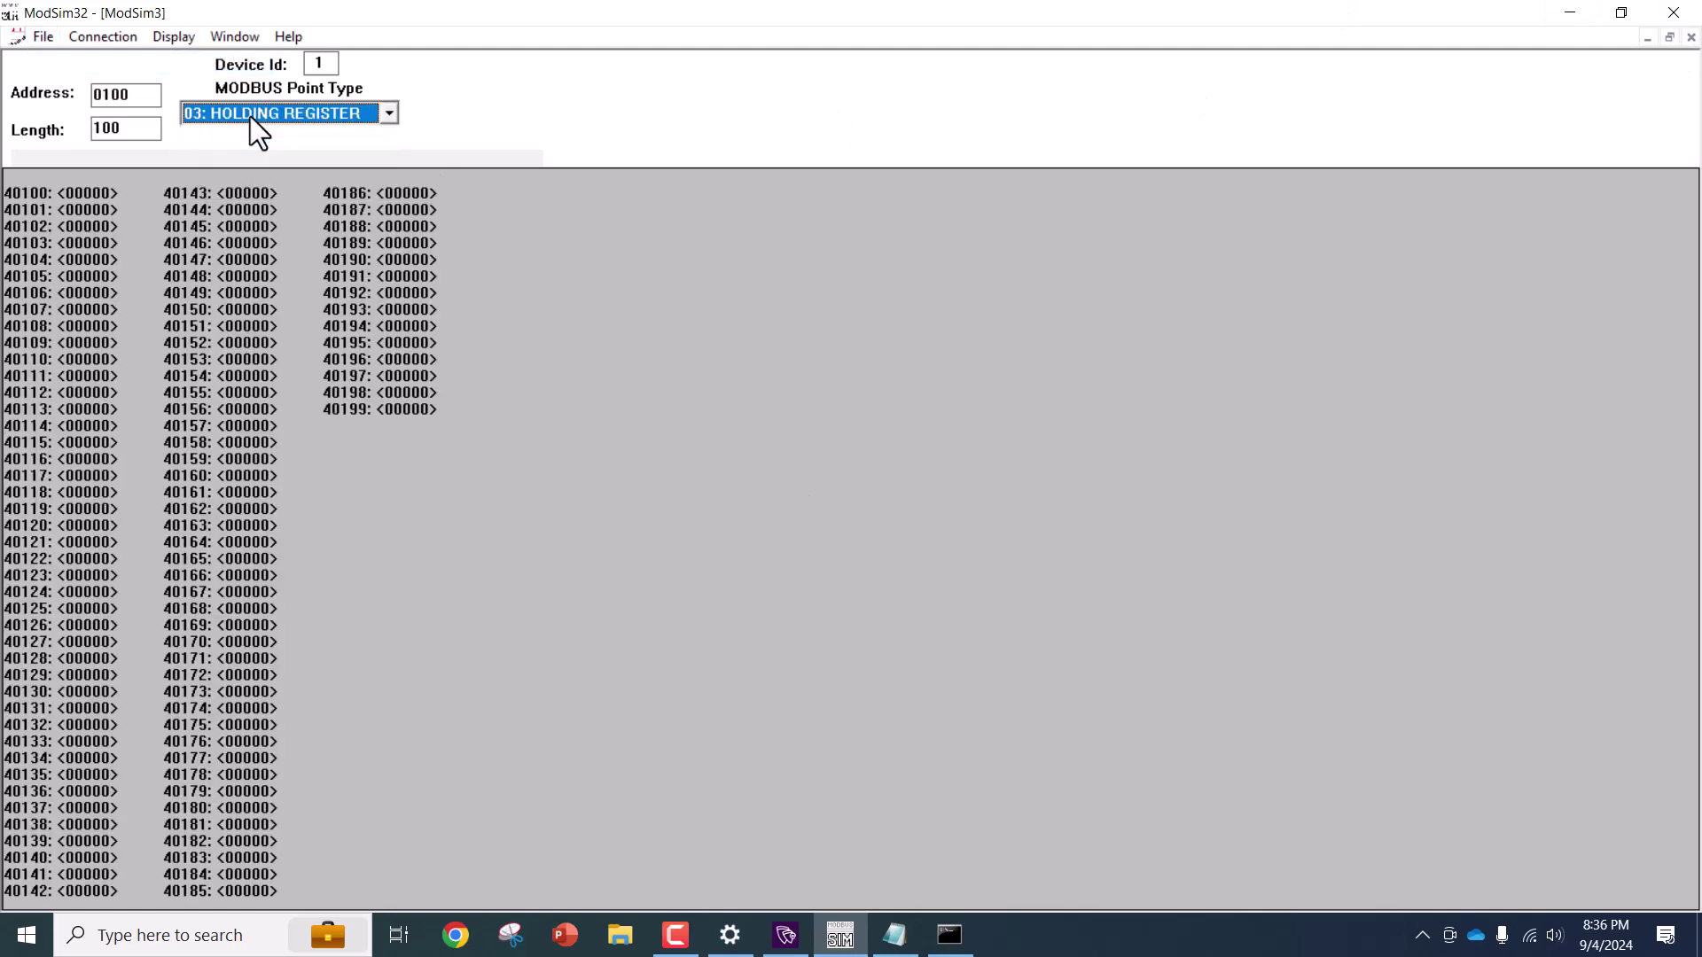
{"action": "double_click", "coordinate": [119, 95]}
{"action": "type", "text": "100"}
{"action": "key", "text": "Tab"}
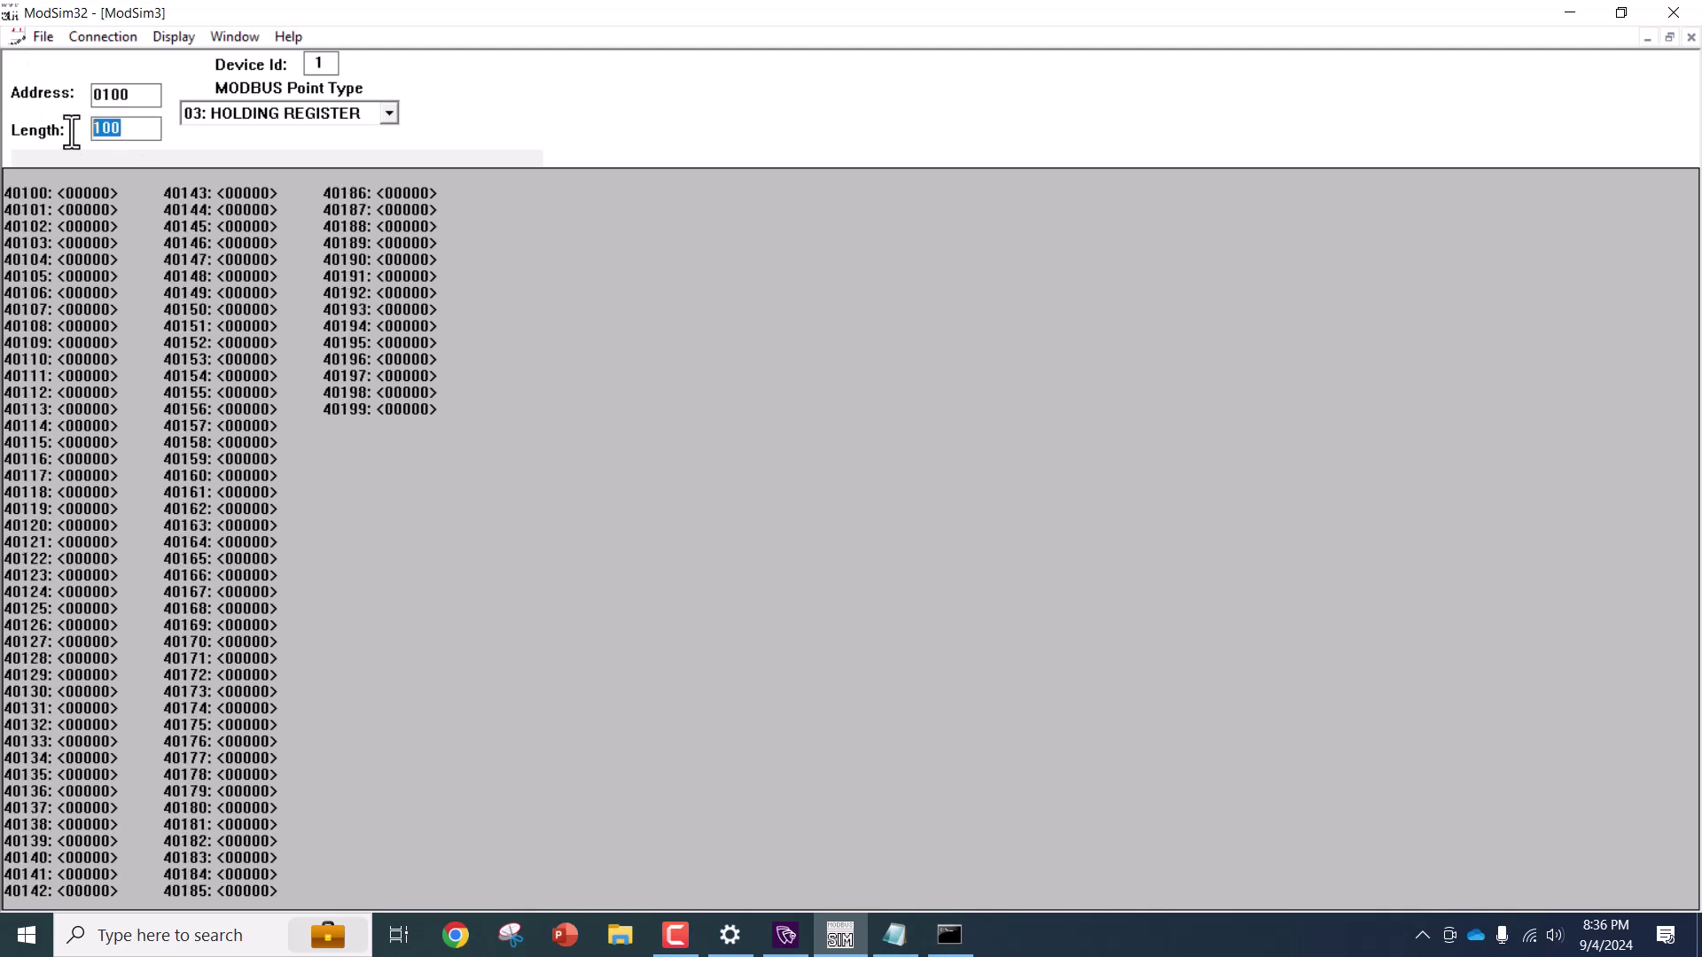
{"action": "type", "text": "10"}
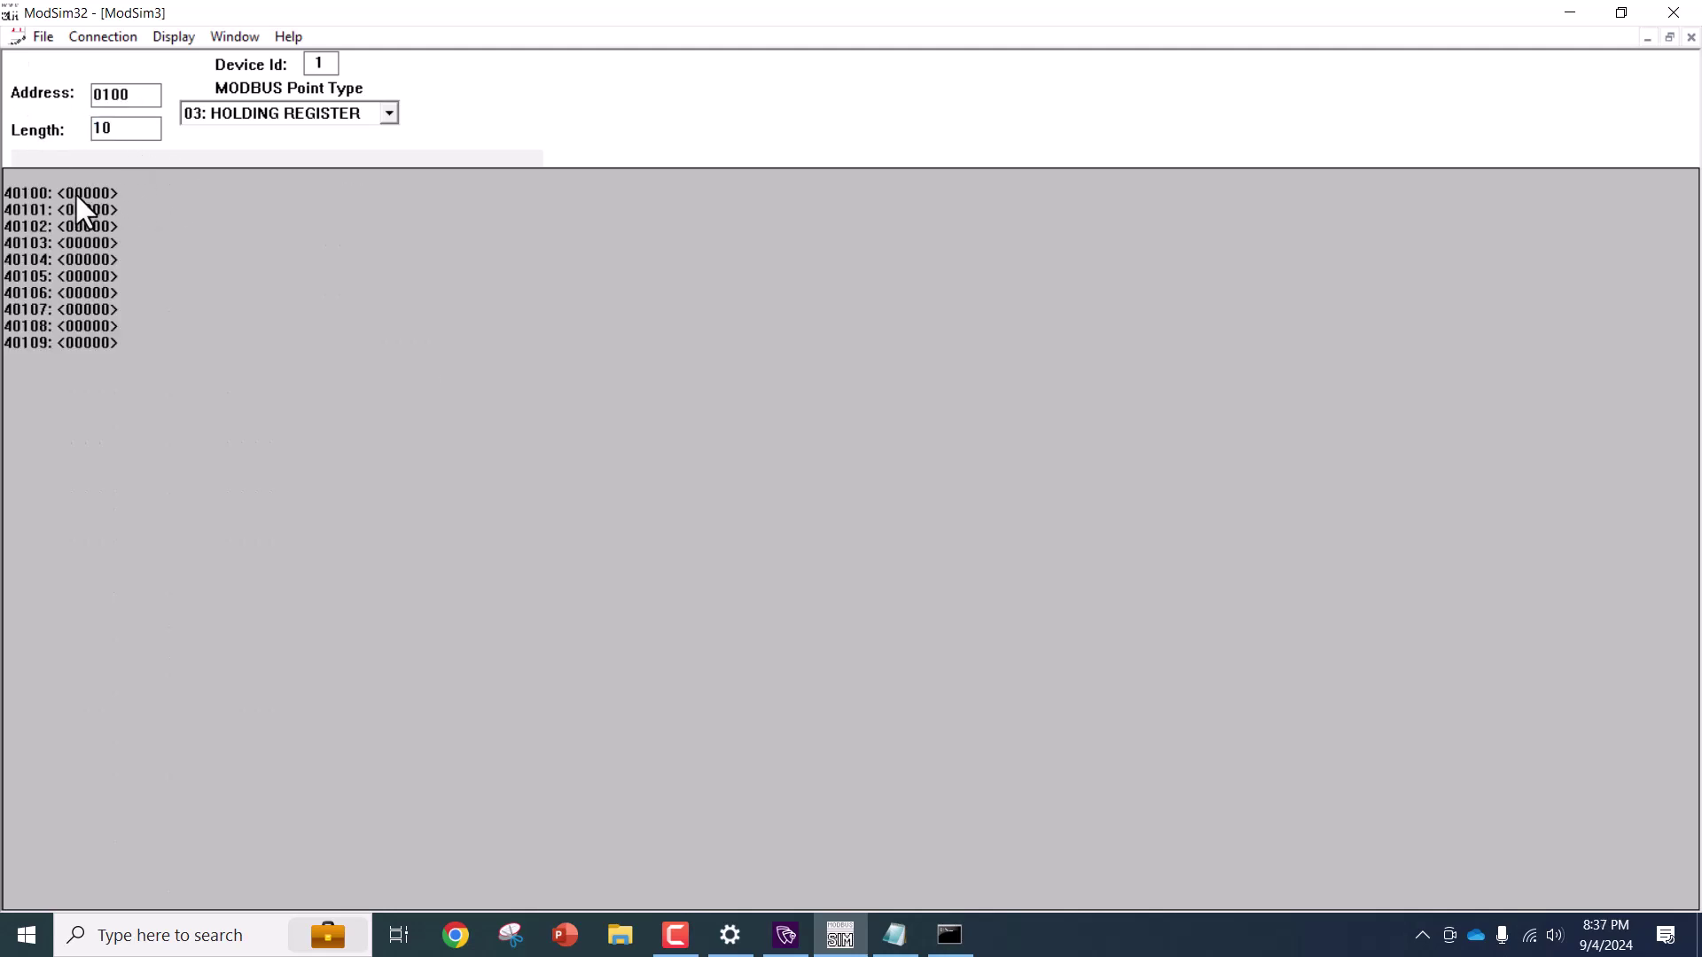
{"action": "double_click", "coordinate": [76, 193]}
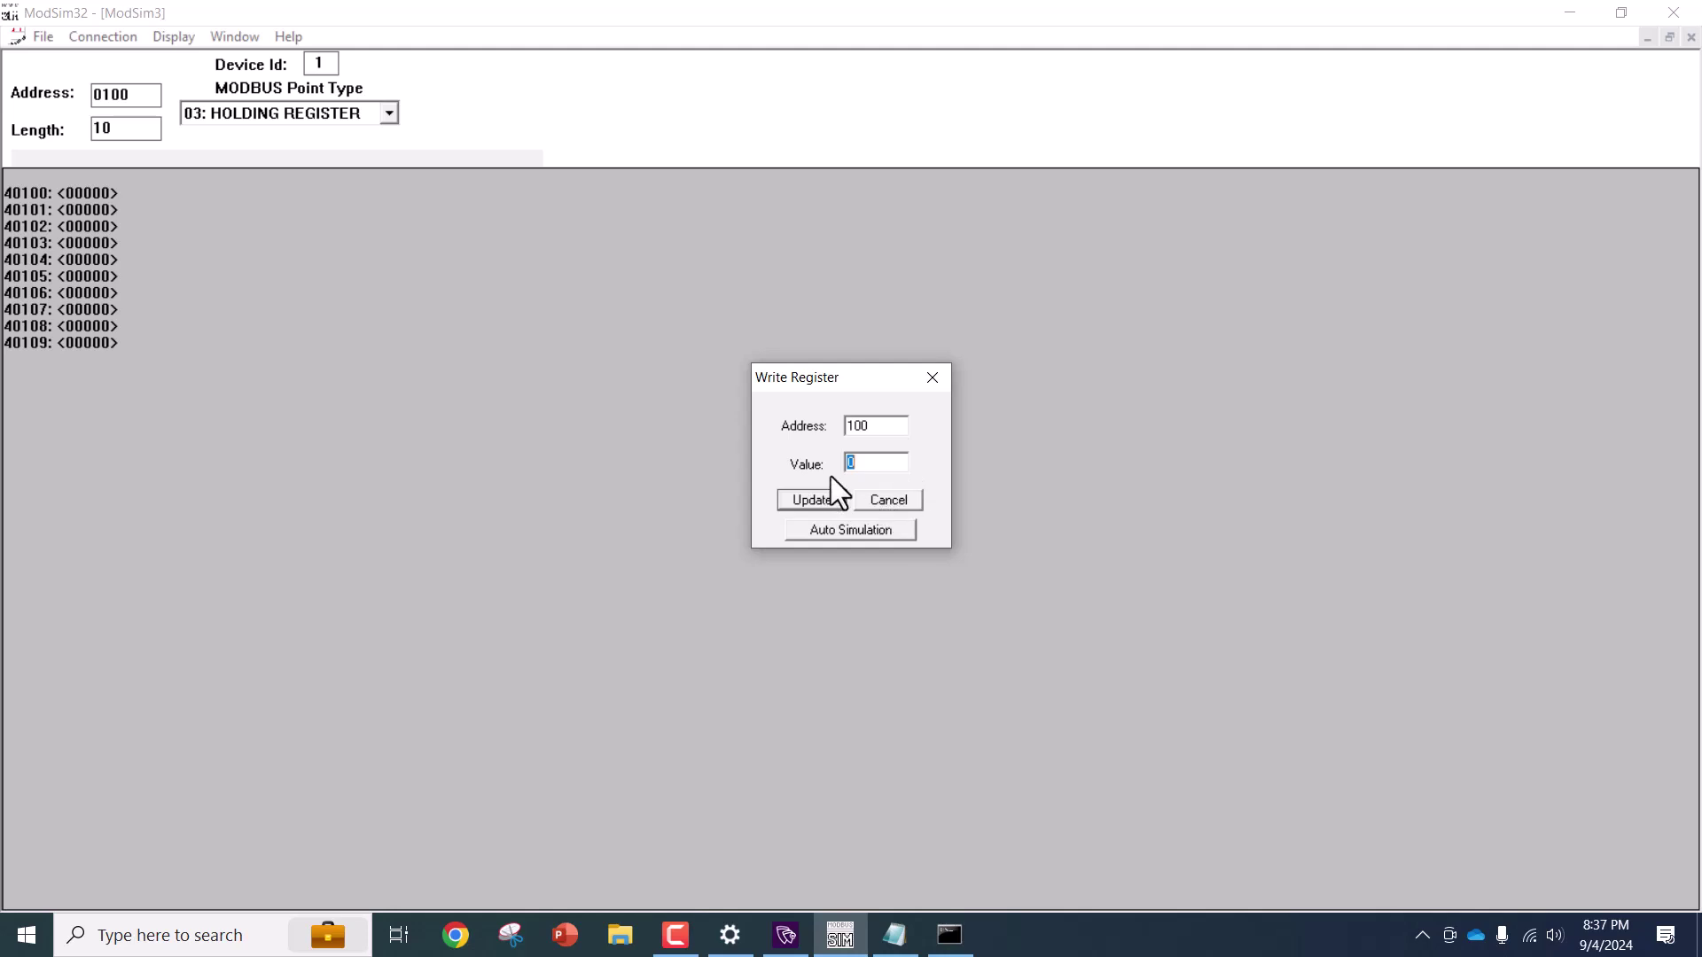
Auto-simulate register 40100 with random values between 0 and 1000
{"action": "left_click", "coordinate": [842, 532]}
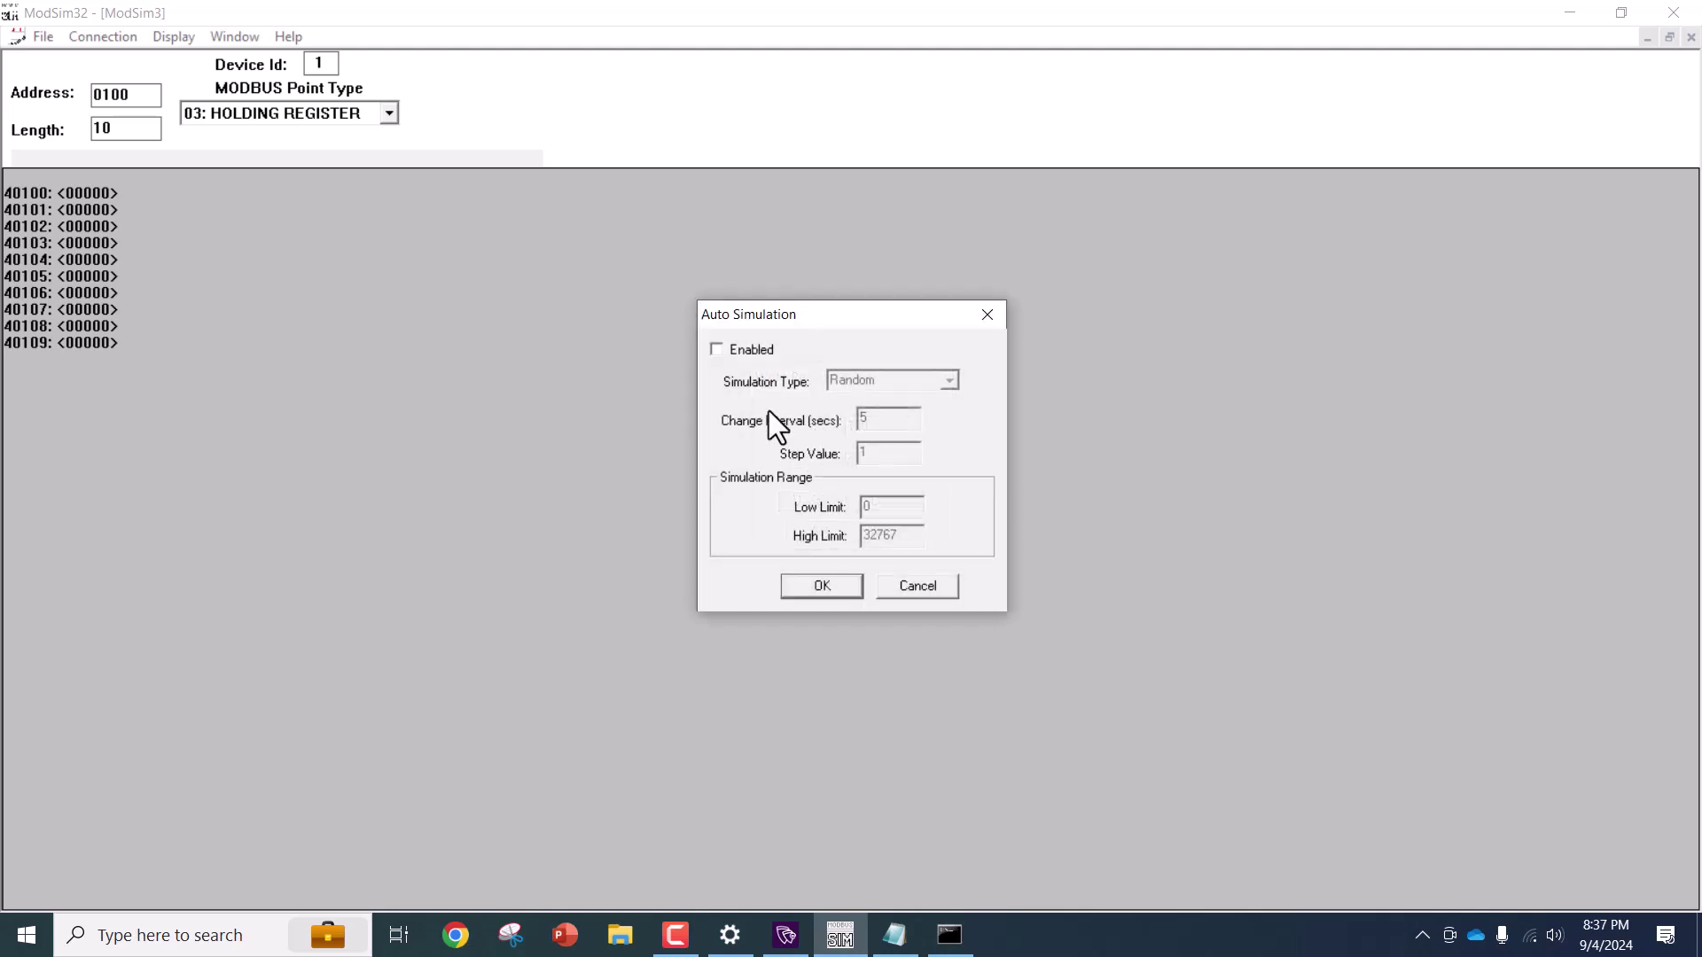
{"action": "left_click", "coordinate": [716, 351]}
{"action": "left_click_drag", "start_coordinate": [899, 534], "coordinate": [835, 544]}
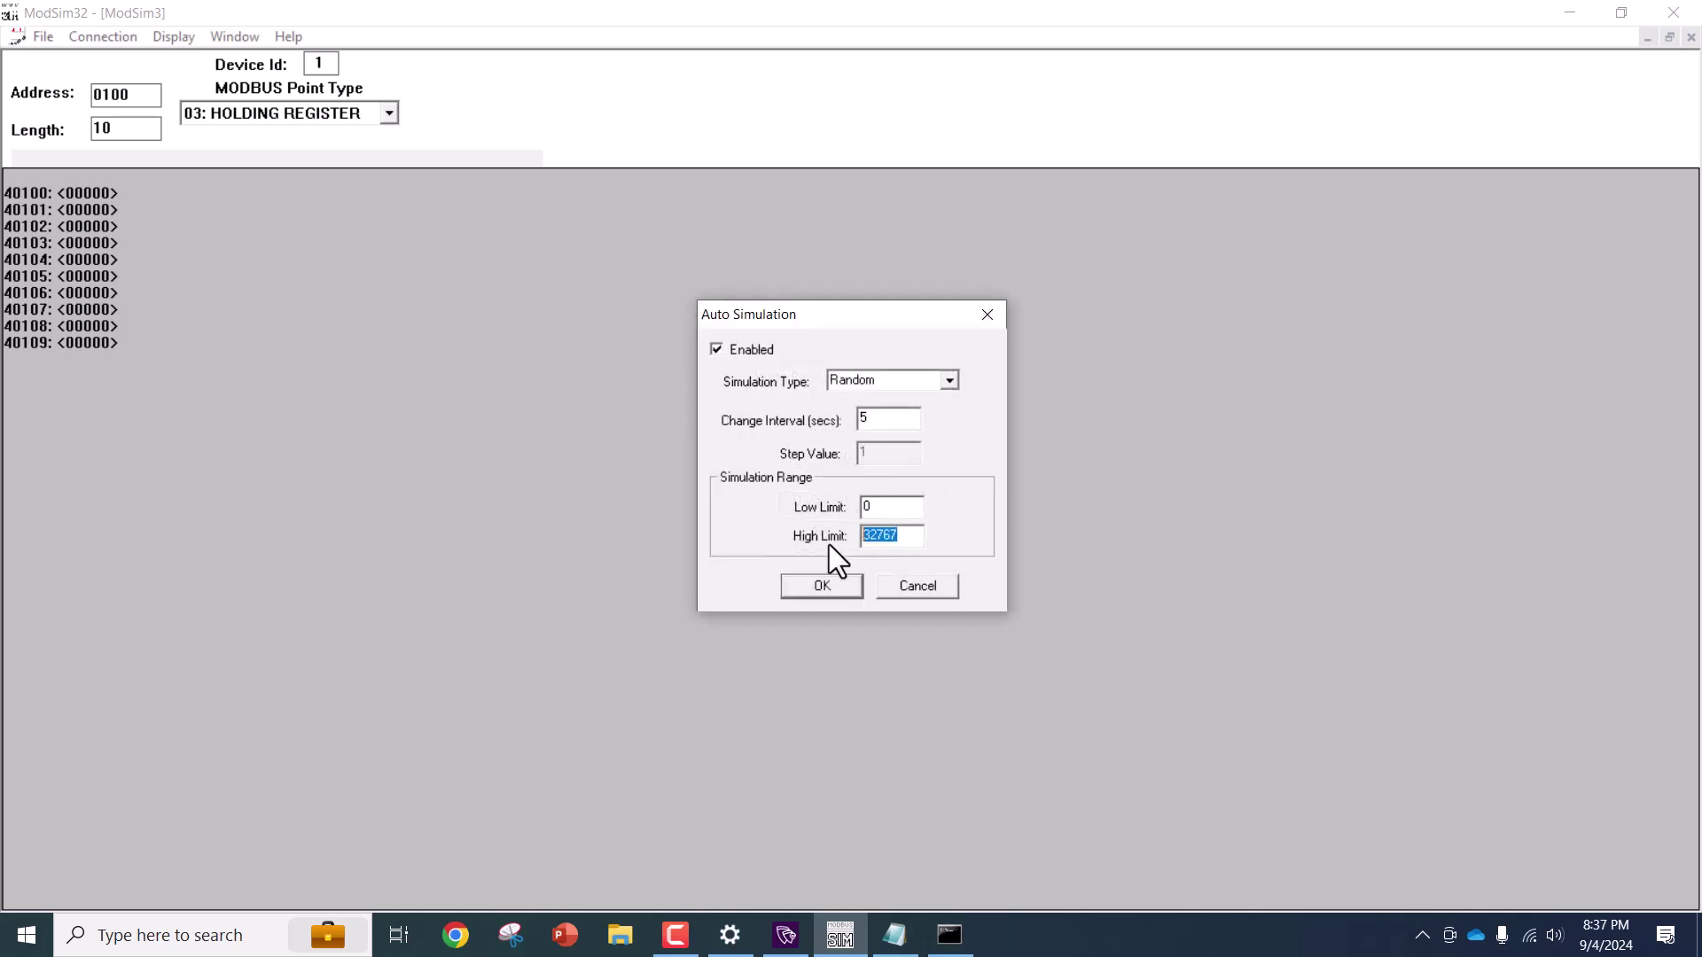
{"action": "type", "text": "1000"}
{"action": "left_click", "coordinate": [833, 581]}
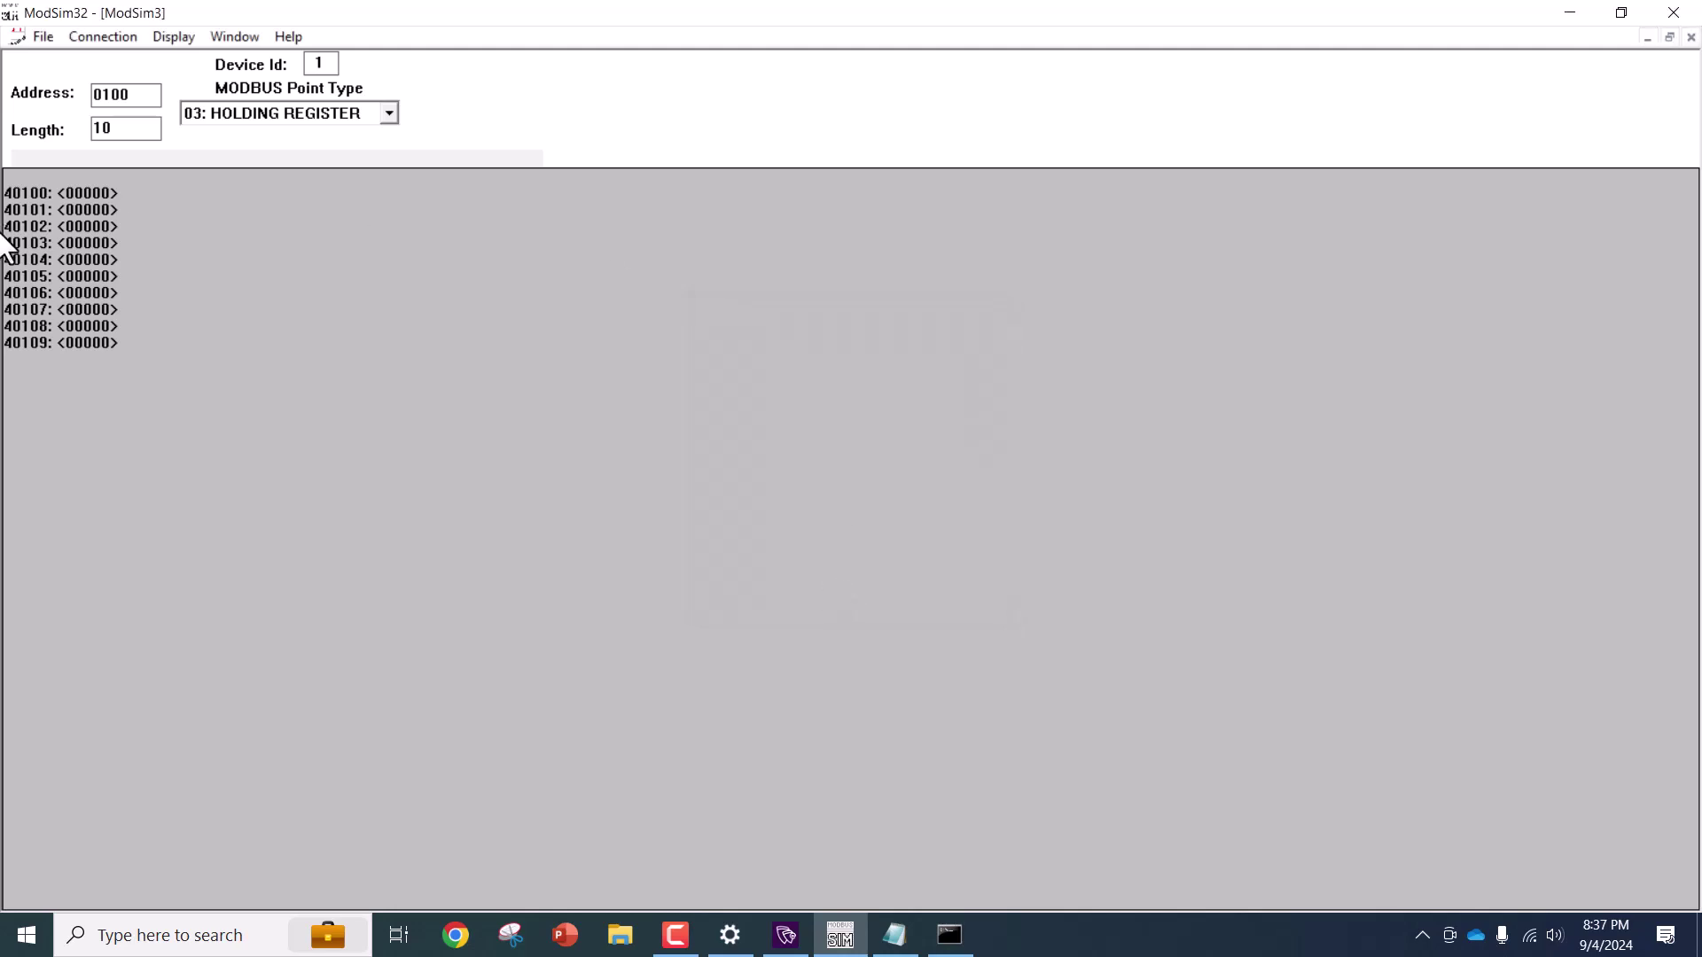
Auto-simulate register 40101 as an increment counting up to a high limit of 100
{"action": "double_click", "coordinate": [76, 210]}
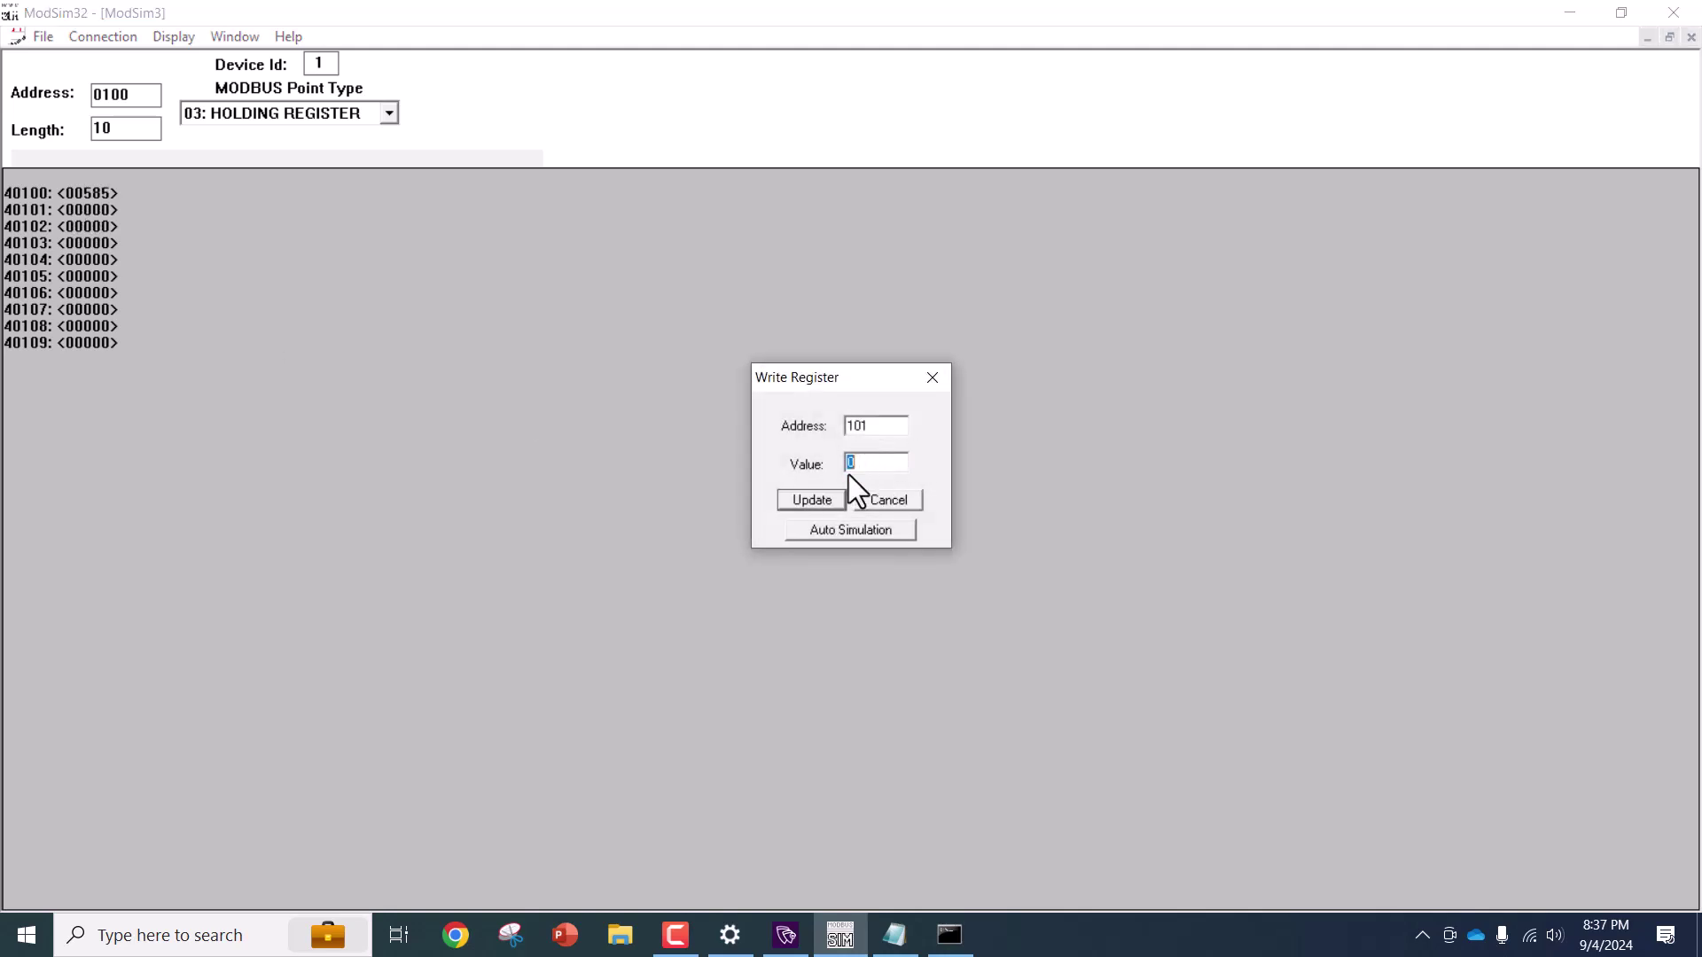
{"action": "left_click", "coordinate": [831, 532]}
{"action": "left_click", "coordinate": [719, 350]}
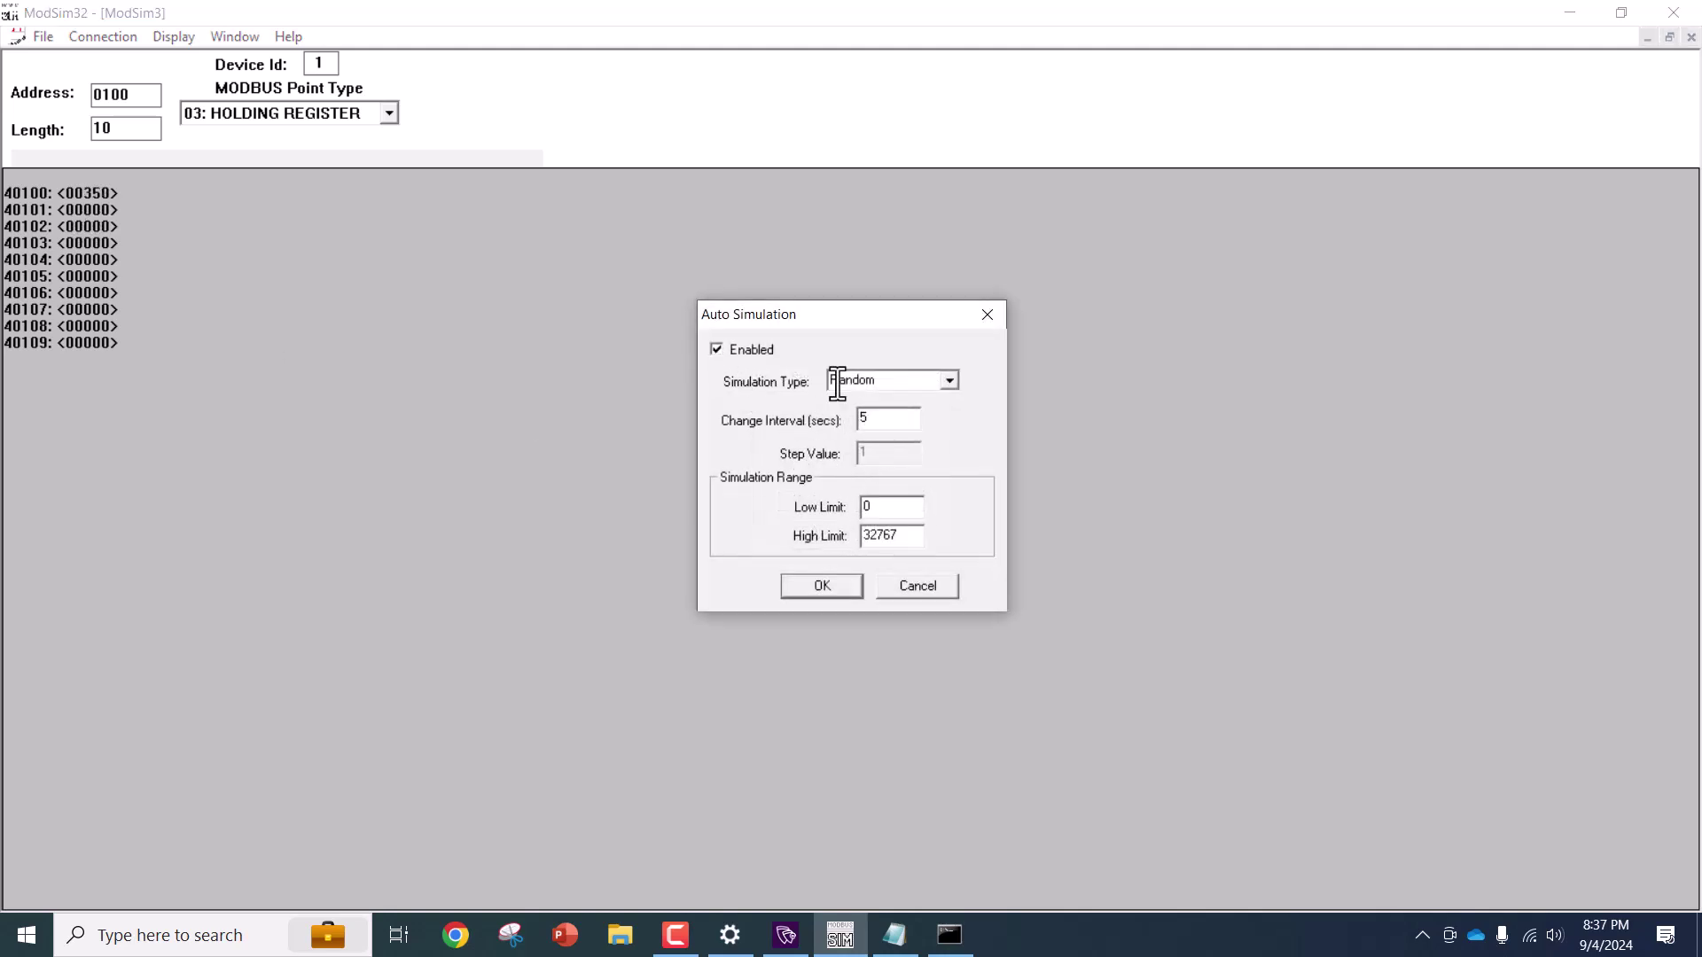
{"action": "left_click", "coordinate": [885, 382]}
{"action": "left_click", "coordinate": [949, 380]}
{"action": "left_click", "coordinate": [895, 417]}
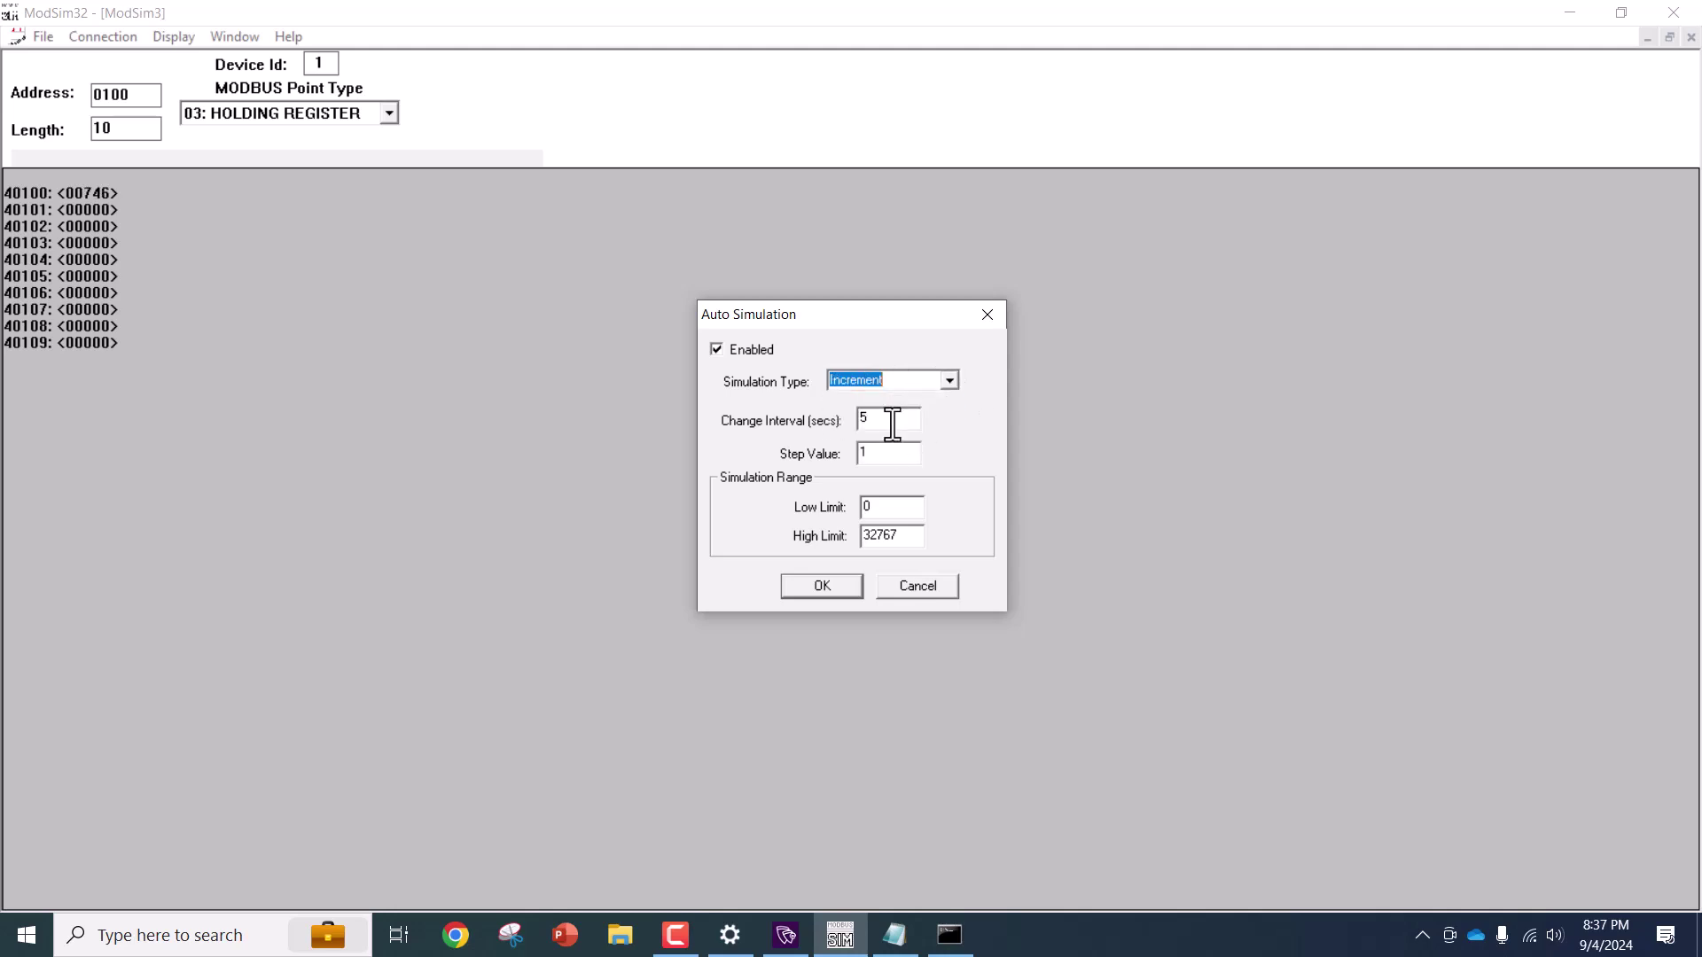
{"action": "left_click_drag", "start_coordinate": [920, 537], "coordinate": [733, 543]}
{"action": "type", "text": "100"}
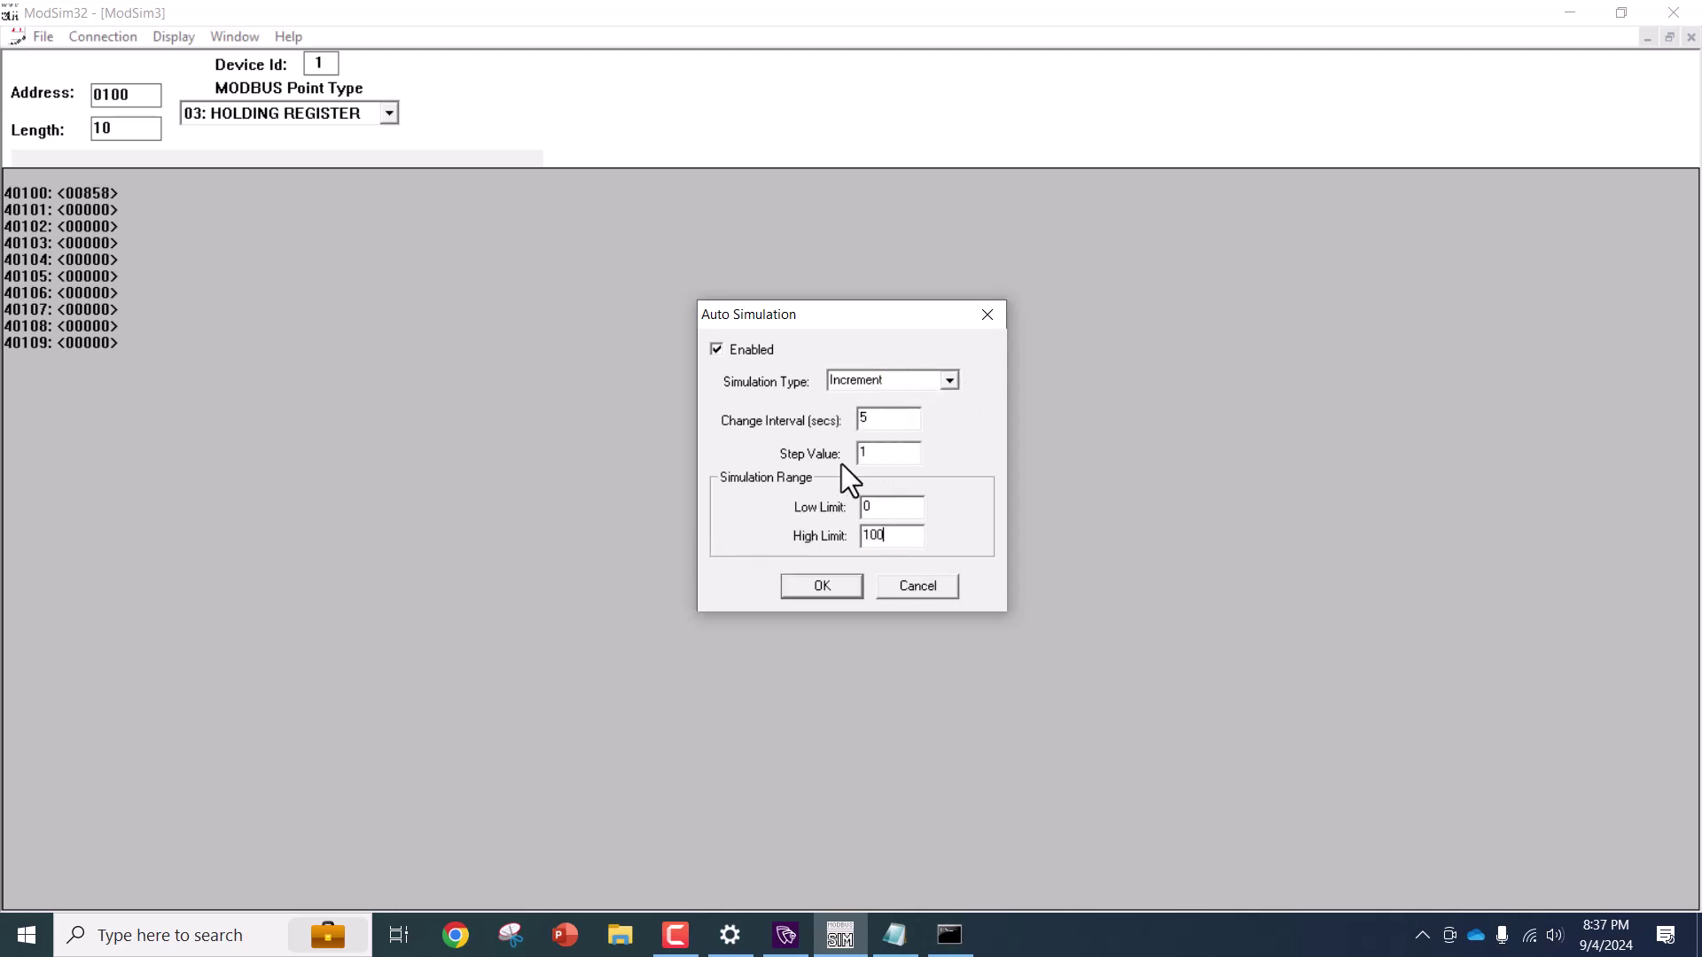
{"action": "double_click", "coordinate": [860, 420]}
{"action": "left_click", "coordinate": [822, 585]}
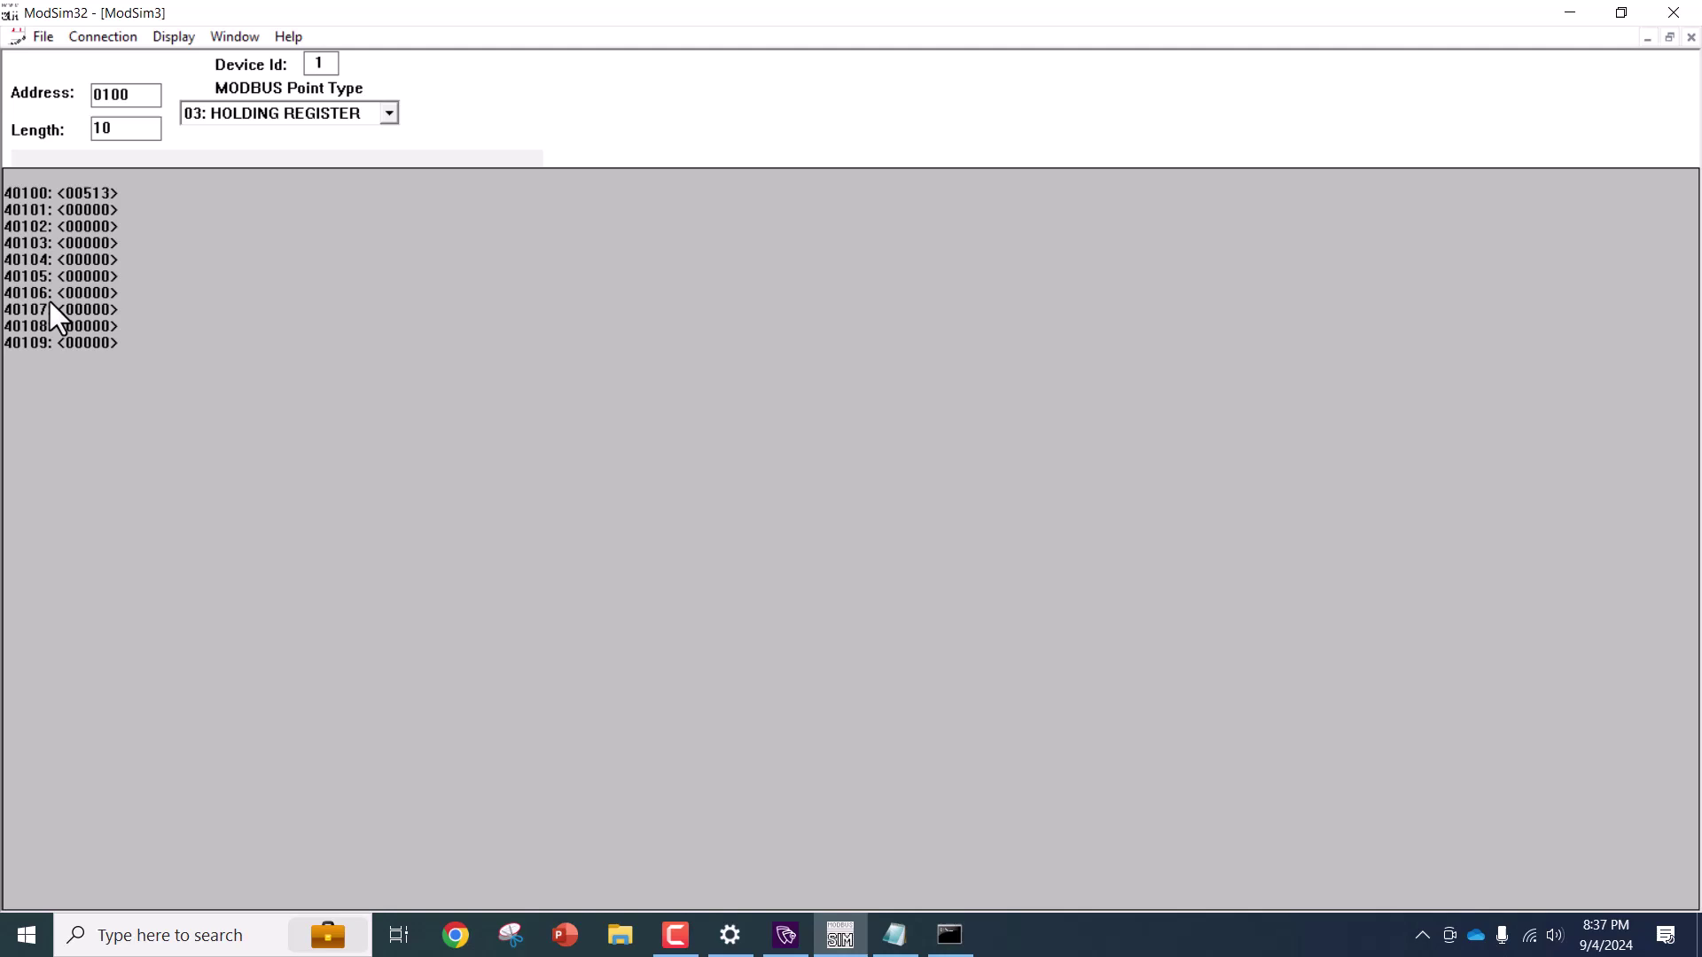
Write the value 12345 into register 40102
{"action": "double_click", "coordinate": [98, 223]}
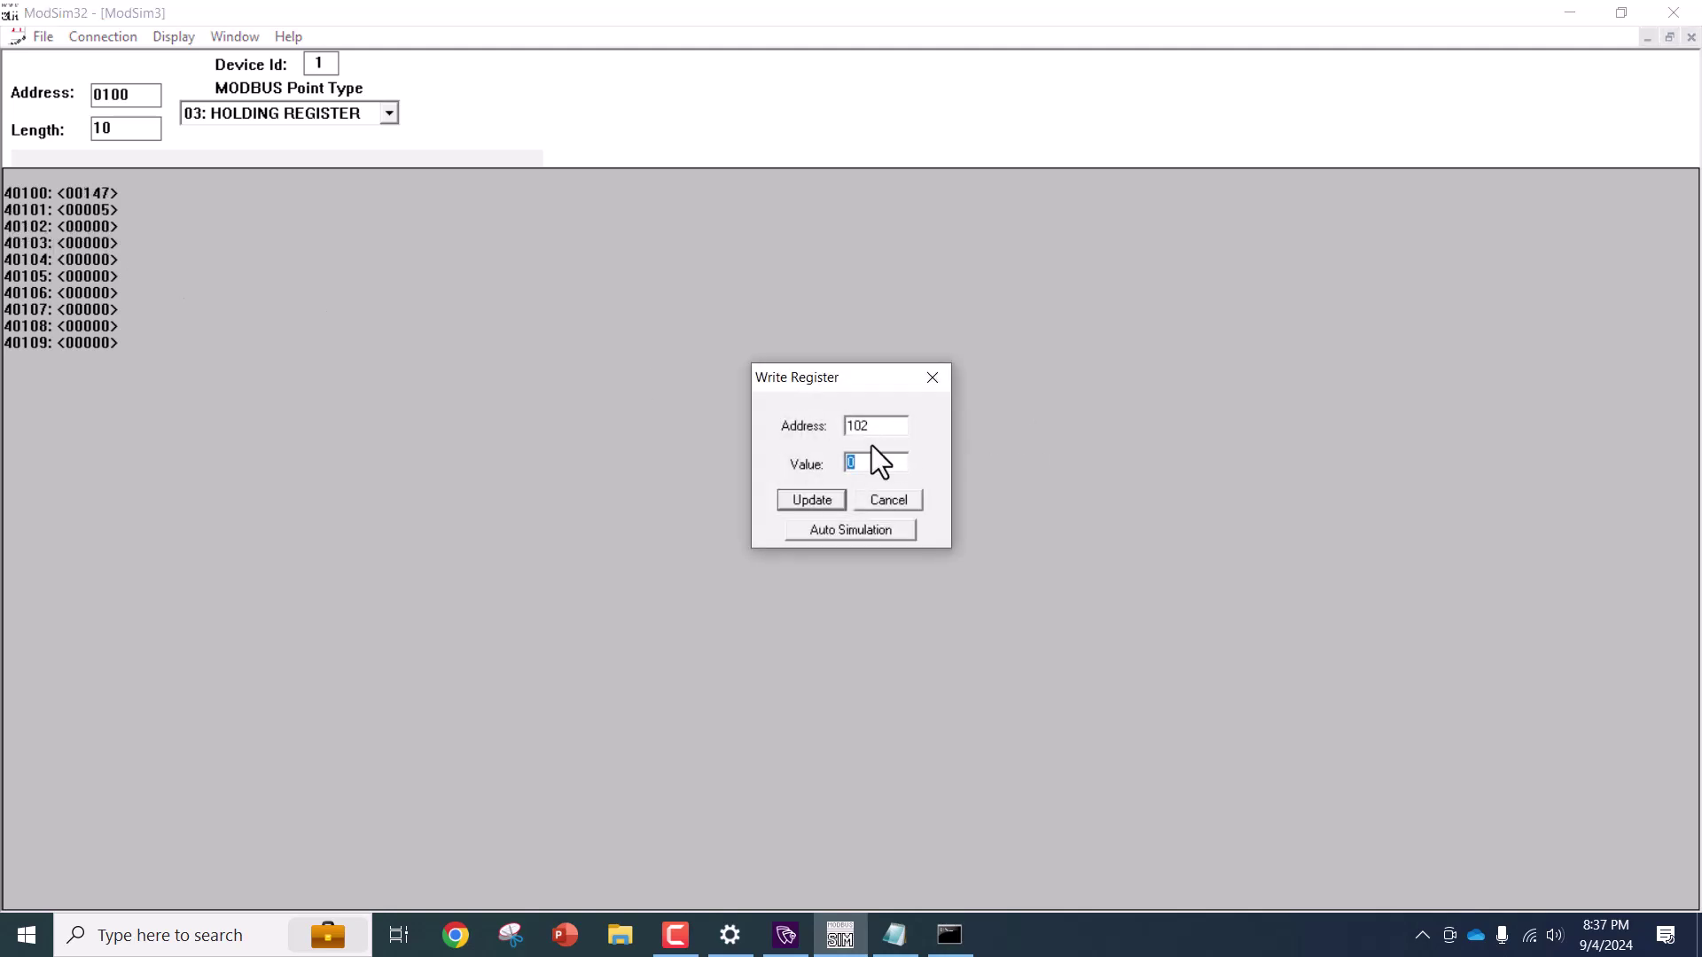
{"action": "type", "text": "12345"}
{"action": "left_click", "coordinate": [812, 500]}
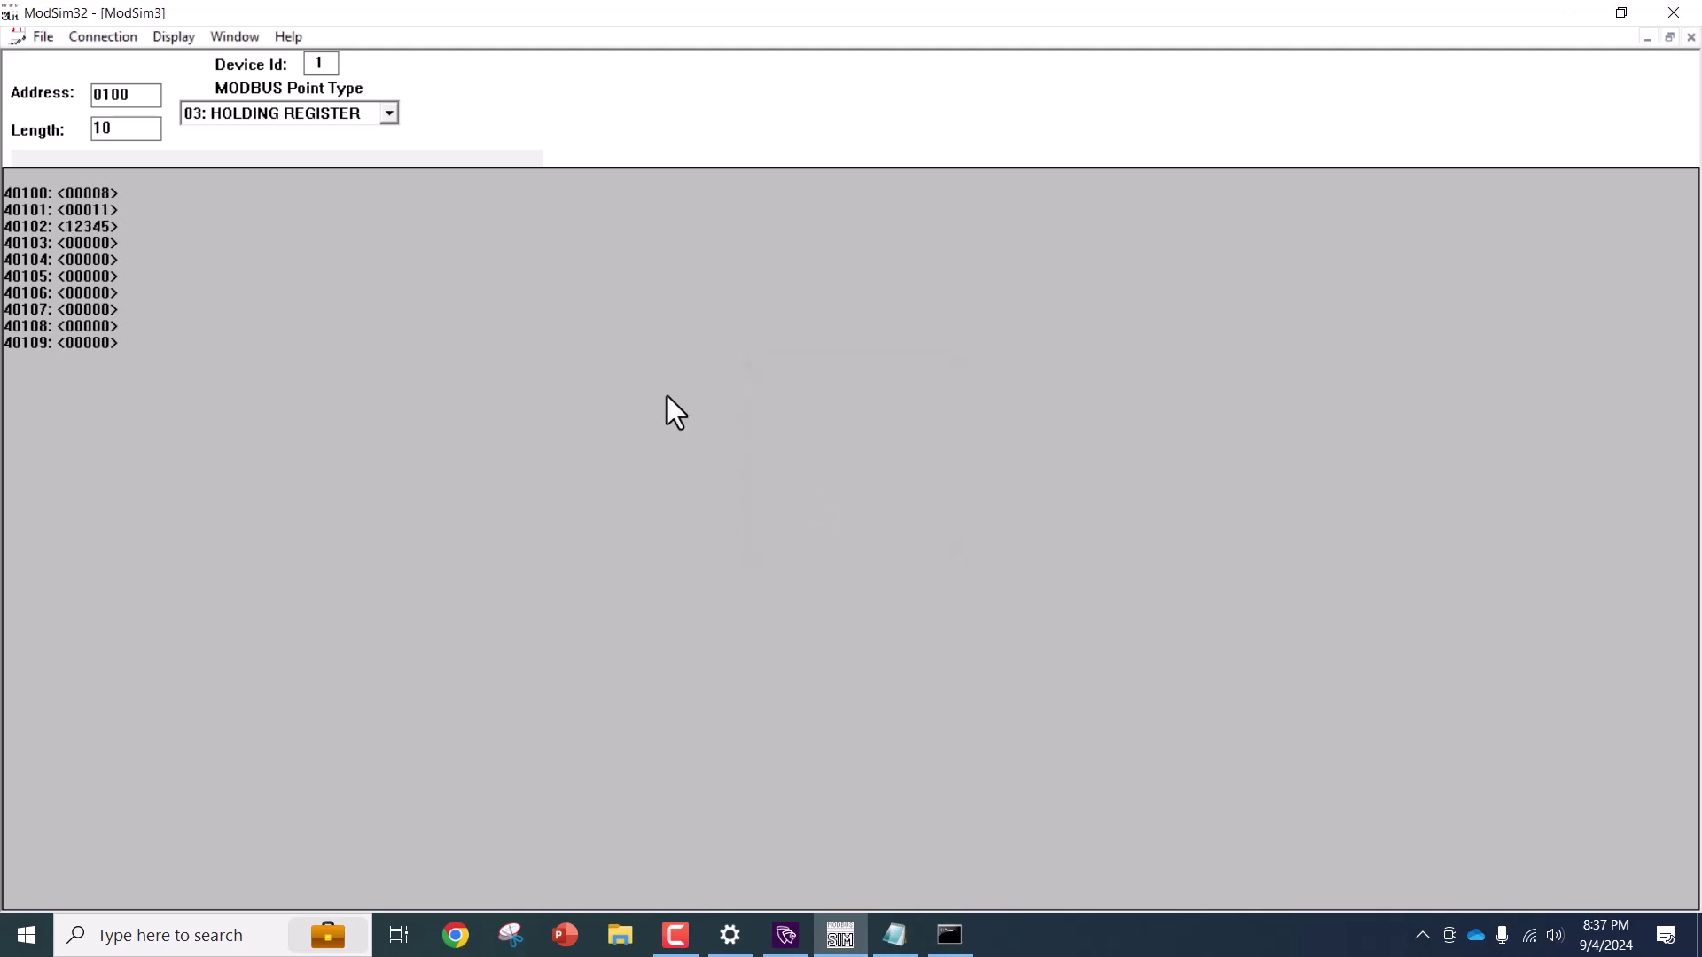
Enter station 127.0.0.1:502:1 and I/O address 4X:100 in a new driver-sheet row
{"action": "left_click", "coordinate": [1585, 12]}
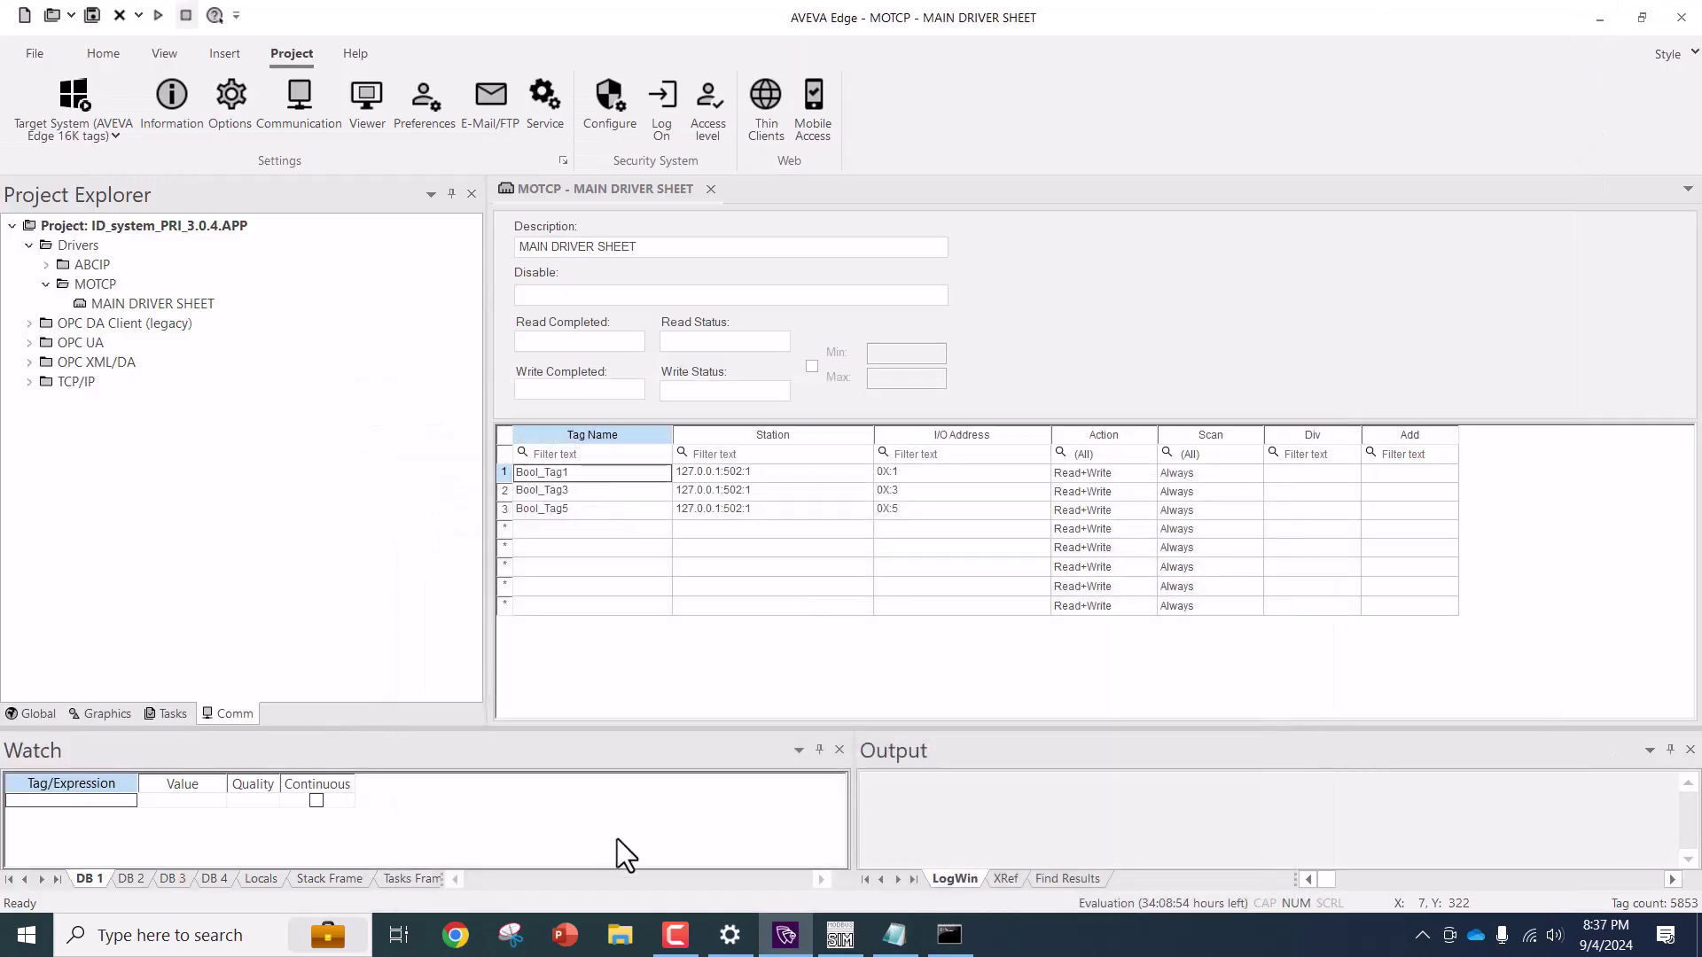
{"action": "left_click", "coordinate": [716, 530]}
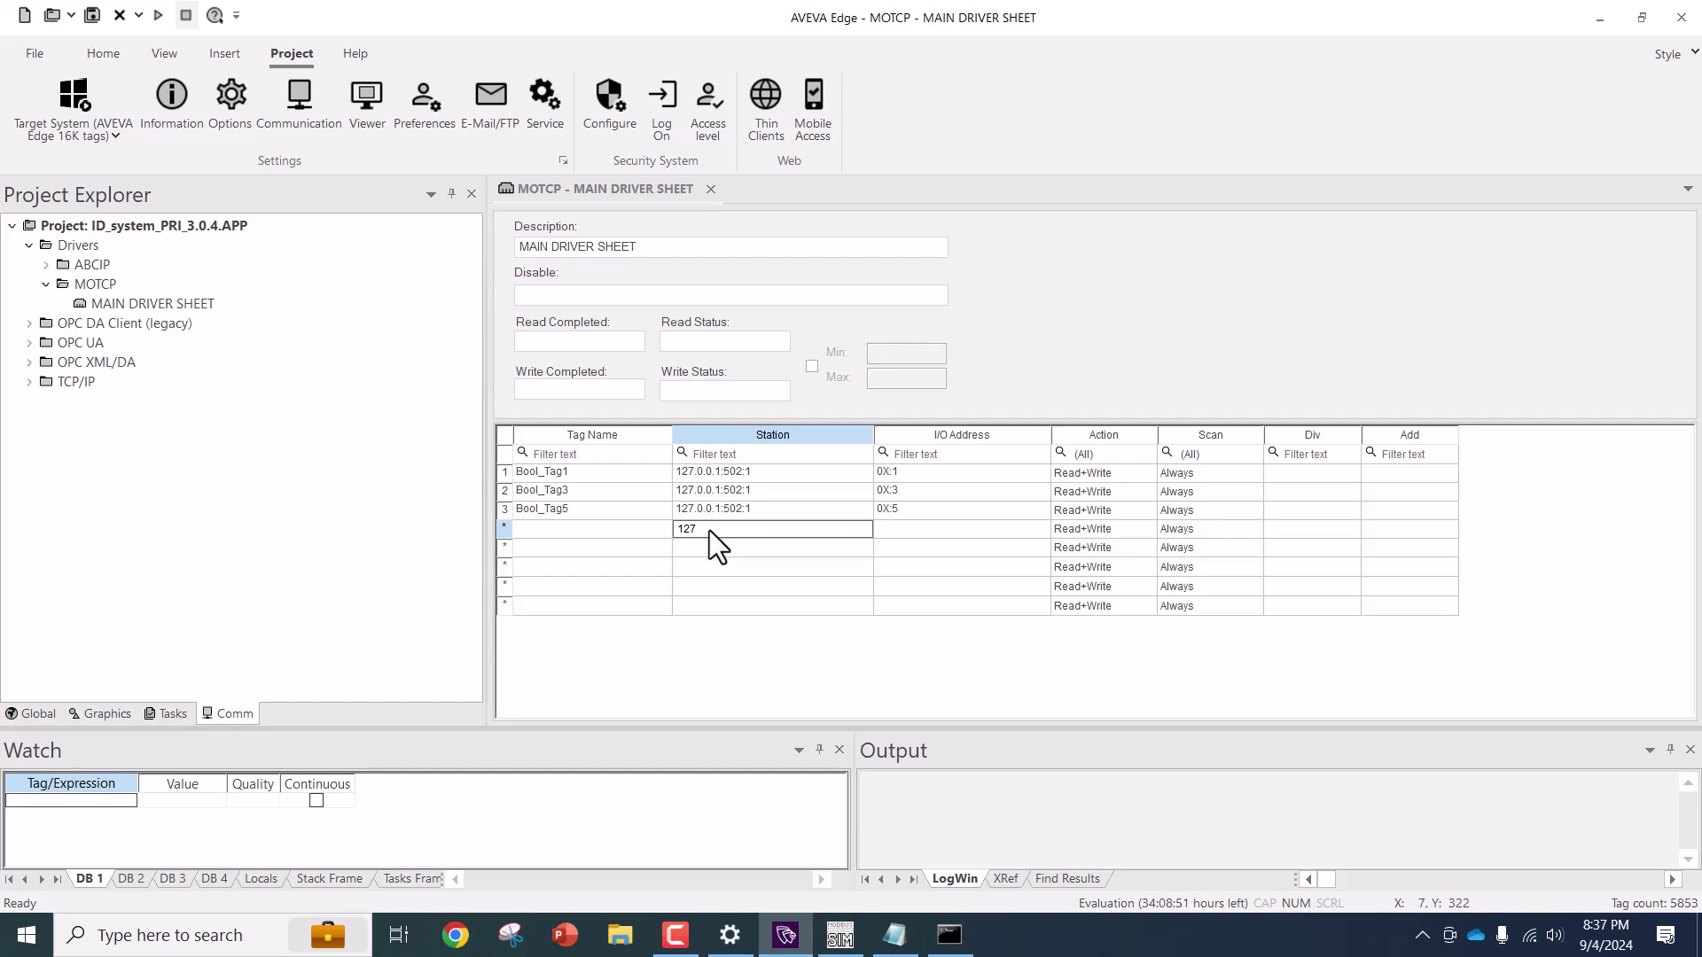
{"action": "type", "text": "127.0.0.1:502:1"}
{"action": "left_click", "coordinate": [890, 531]}
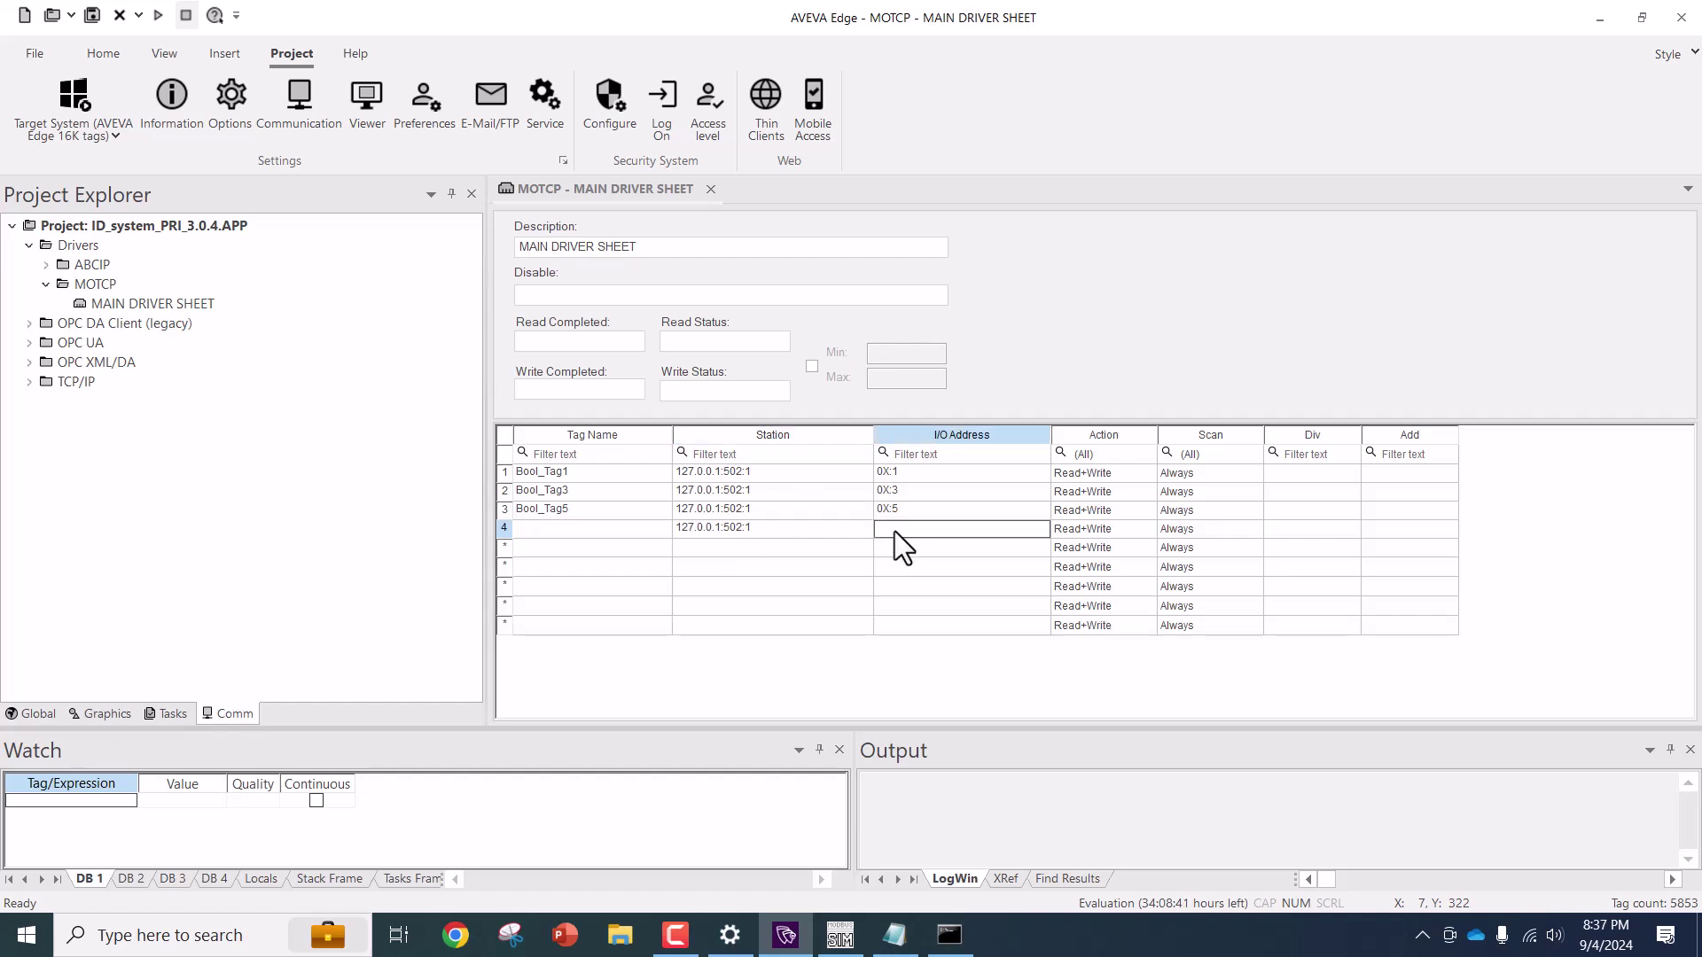
{"action": "type", "text": "4X:100"}
{"action": "left_click", "coordinate": [936, 549]}
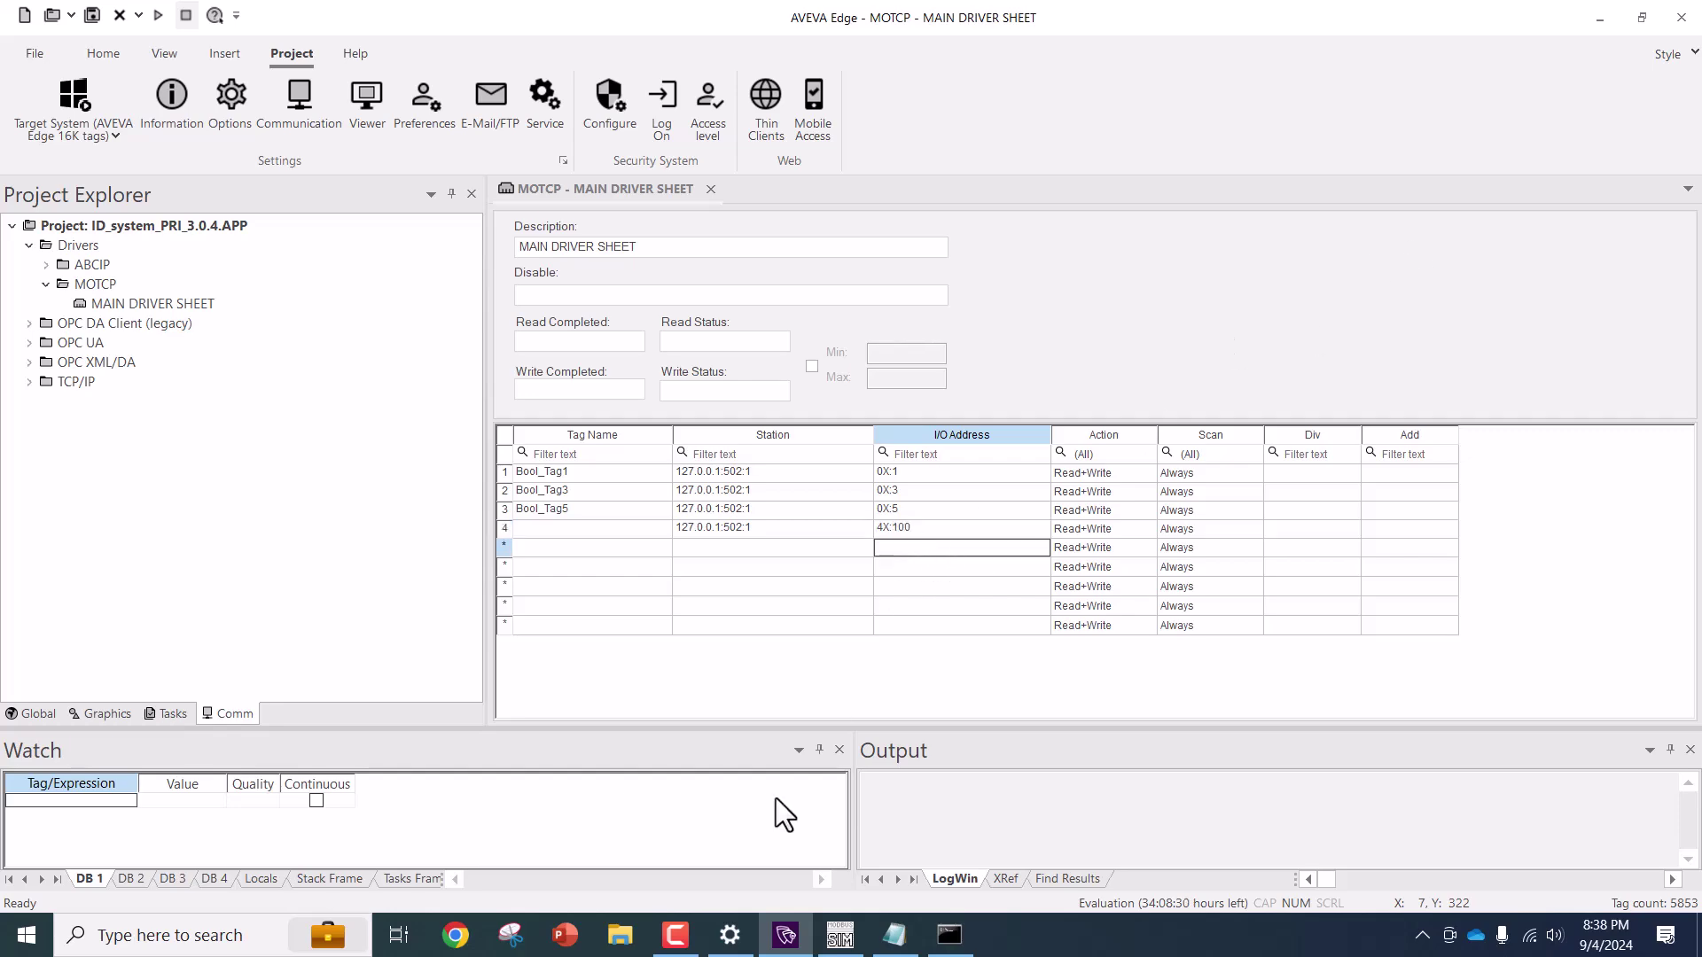
Check the register start address in ModSim32, then return to the driver sheet
{"action": "left_click", "coordinate": [840, 935]}
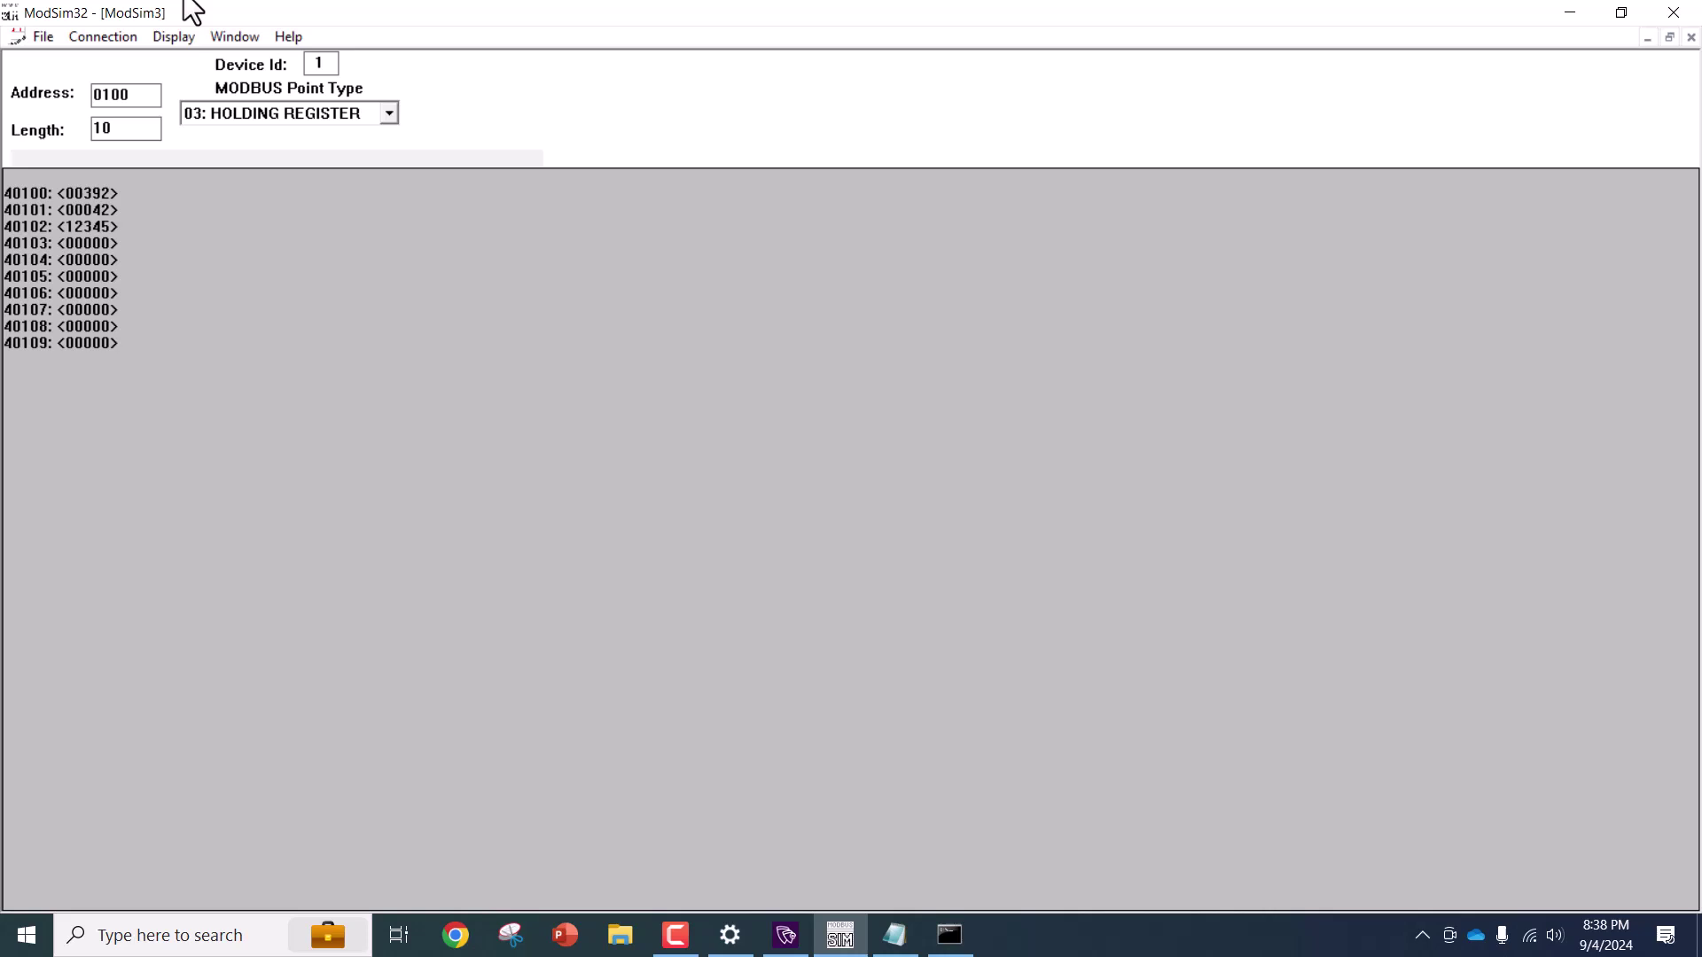
{"action": "double_click", "coordinate": [114, 96]}
{"action": "left_click", "coordinate": [109, 129]}
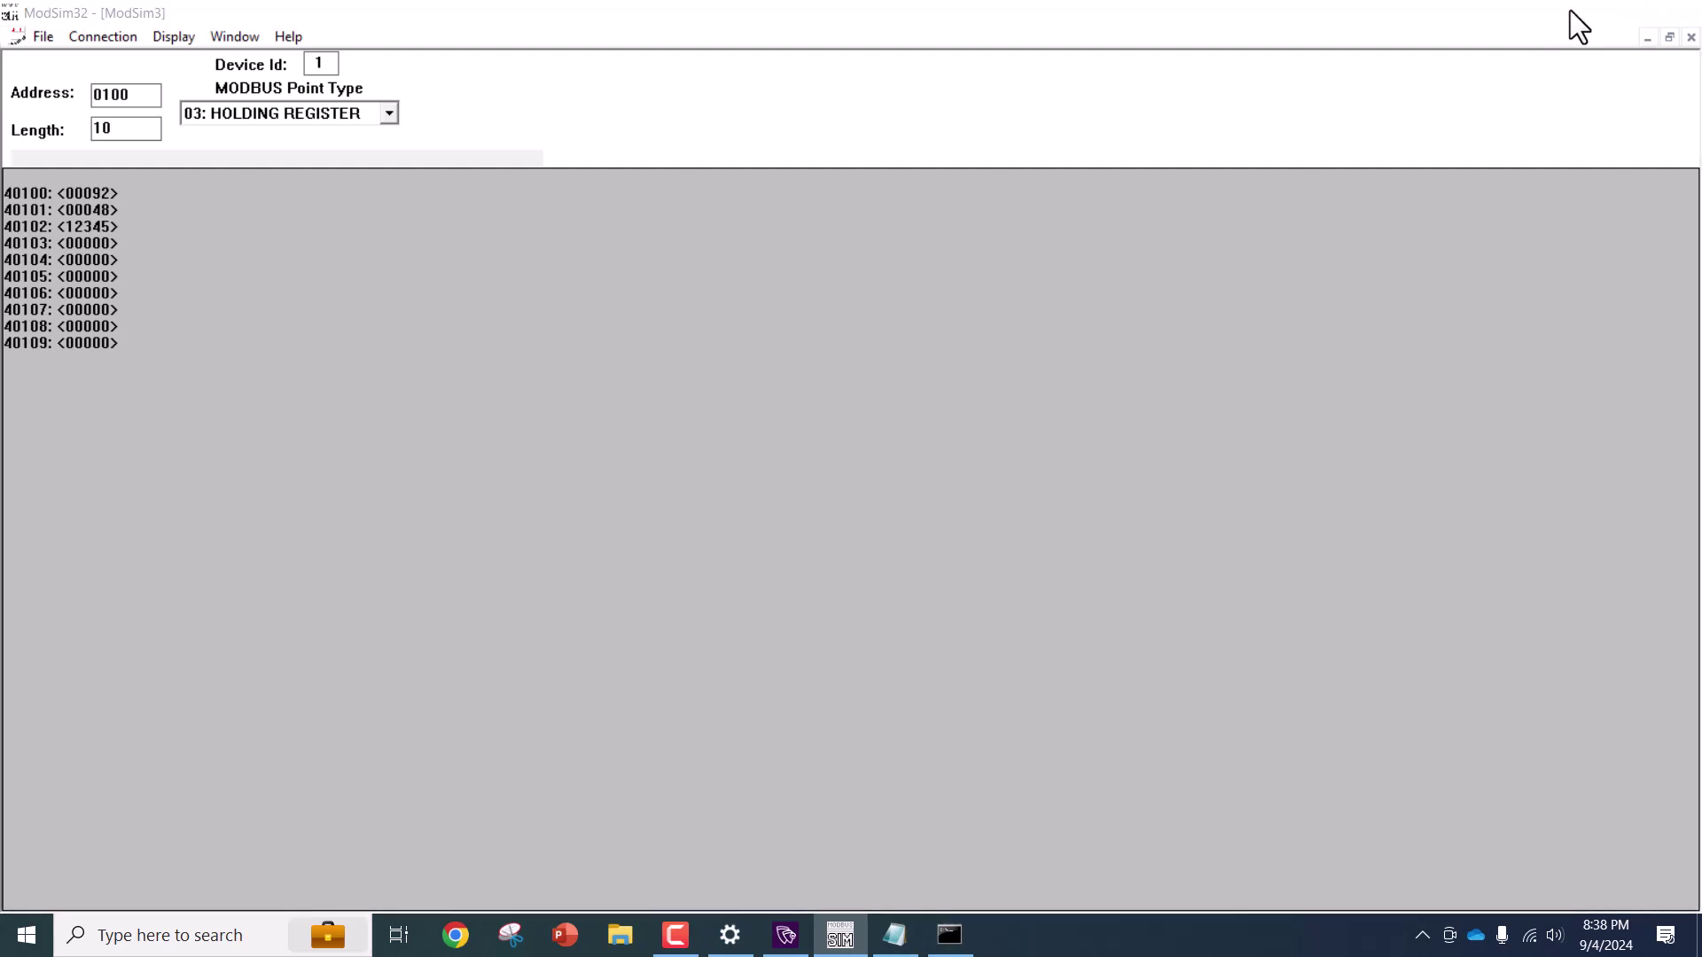
{"action": "left_click", "coordinate": [1569, 11]}
{"action": "left_click", "coordinate": [918, 530]}
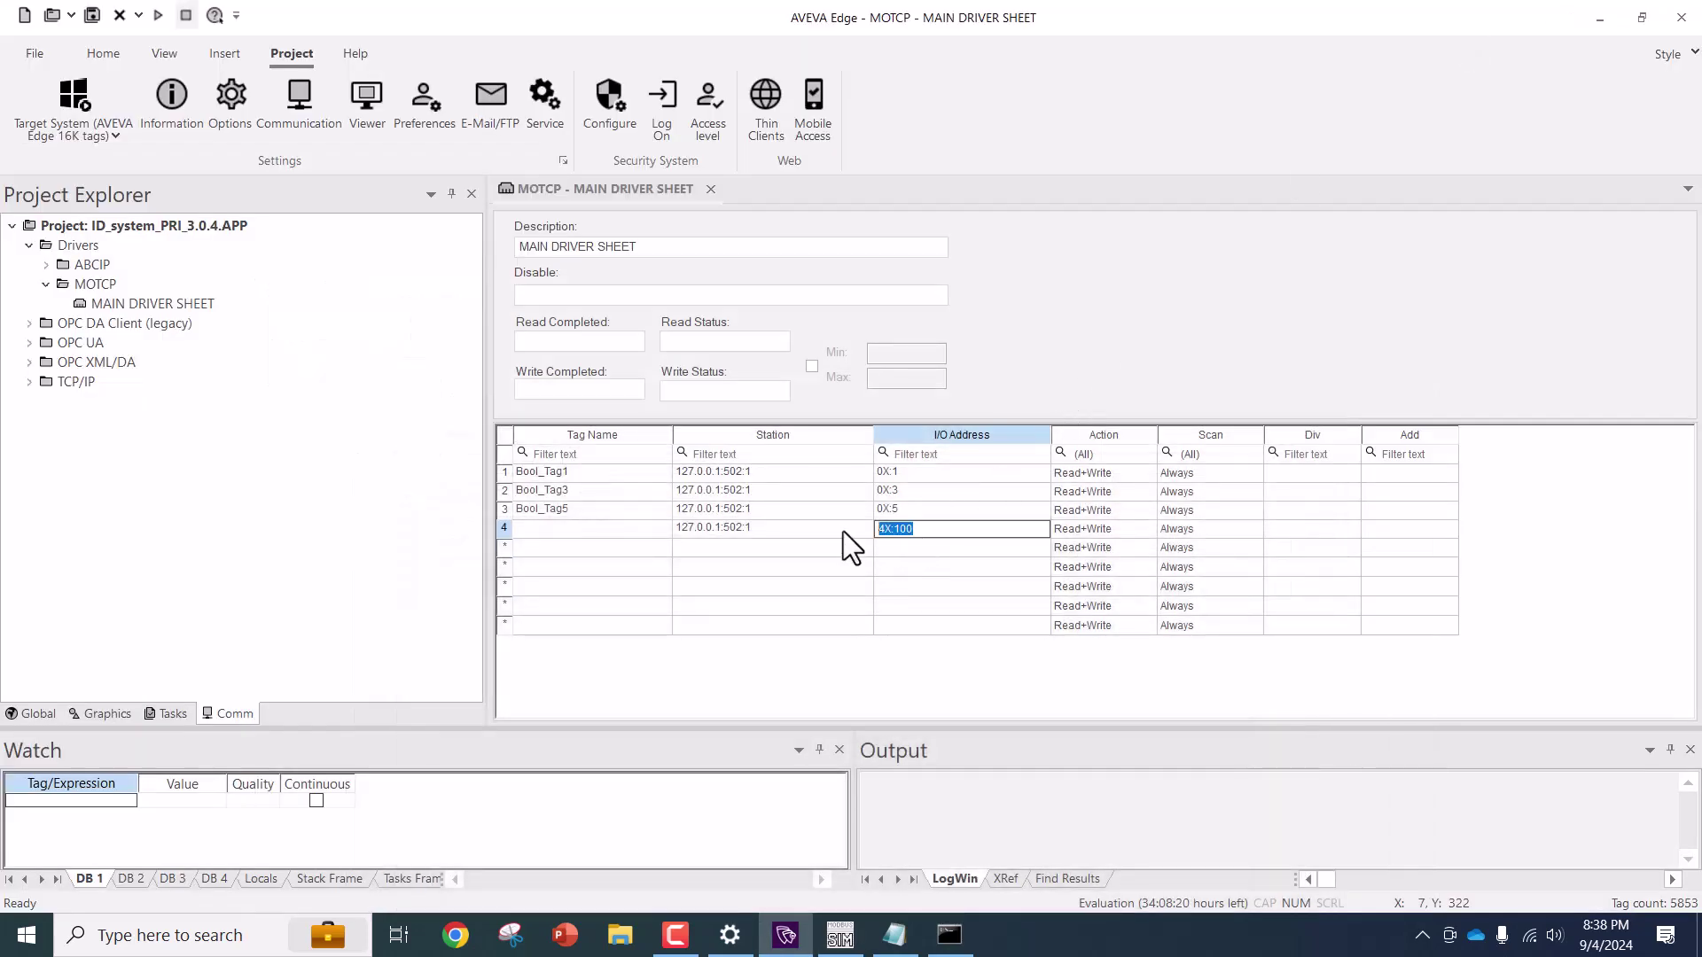
Enter I/O addresses 4X:101, 4X:102 and 4X:103 in the next three rows
{"action": "left_click", "coordinate": [896, 553]}
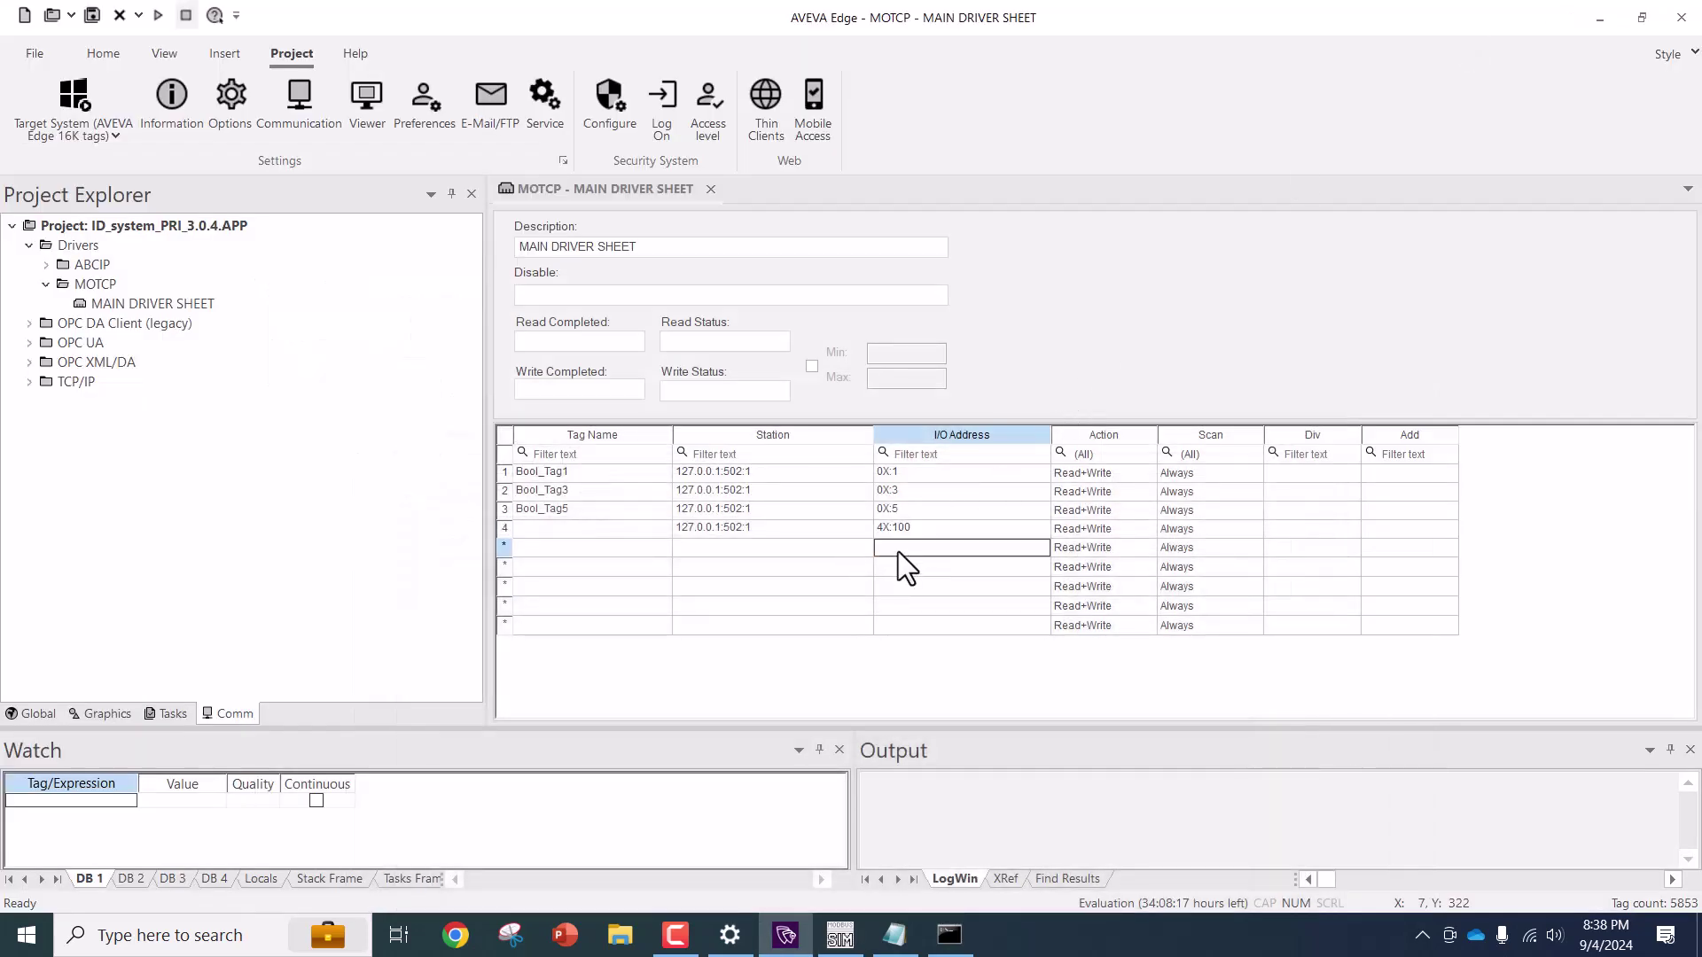
{"action": "left_click", "coordinate": [897, 549]}
{"action": "left_click", "coordinate": [934, 566]}
{"action": "left_click", "coordinate": [934, 566]}
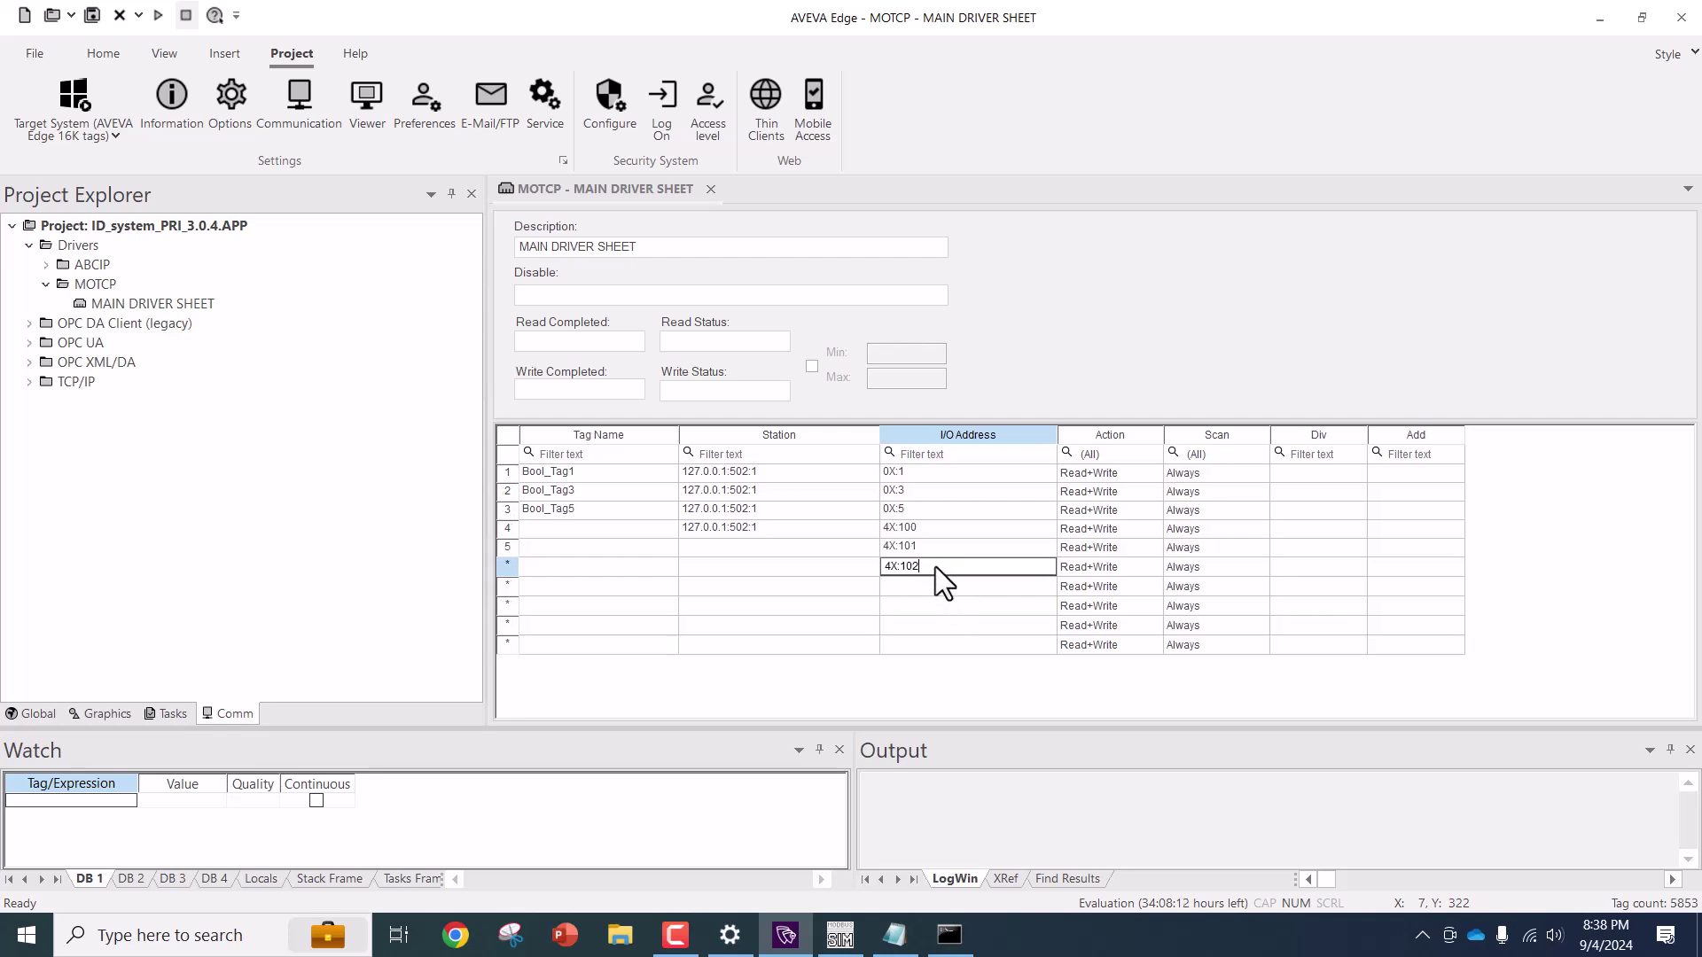
{"action": "type", "text": "4X:102"}
{"action": "left_click", "coordinate": [927, 583]}
{"action": "type", "text": "4X:10"}
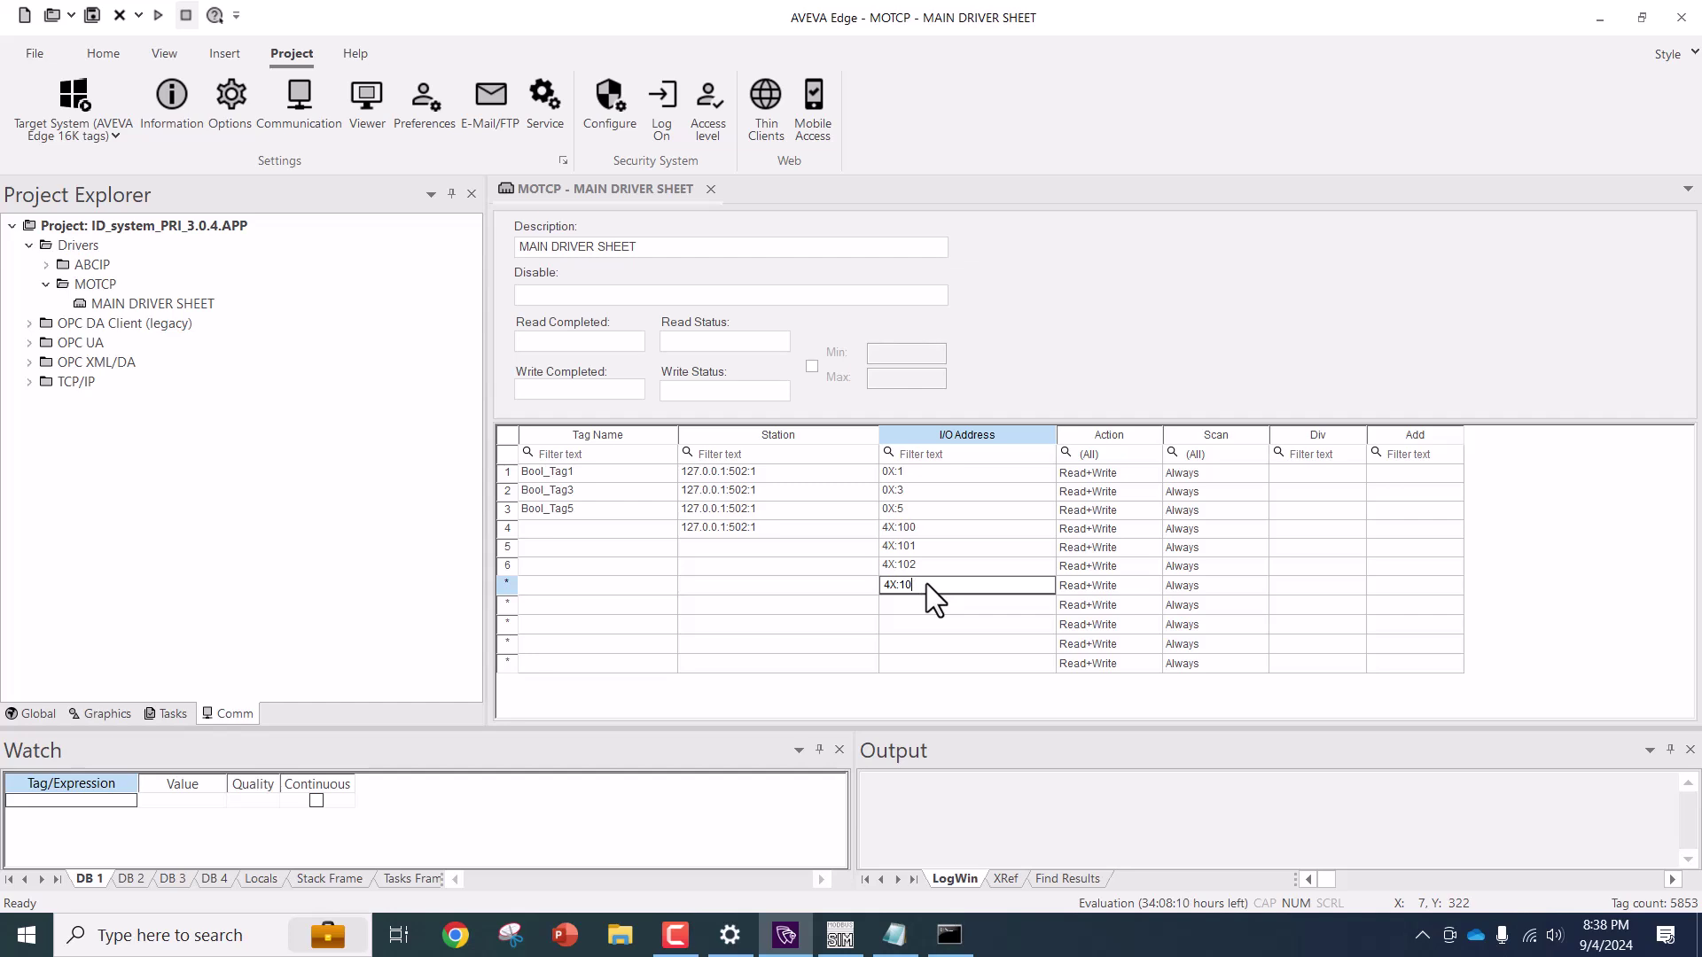
{"action": "type", "text": "3"}
Copy station 127.0.0.1:502:1 from row 4 into the Station cells of rows 5–7
{"action": "left_click", "coordinate": [923, 609]}
{"action": "left_click", "coordinate": [772, 547]}
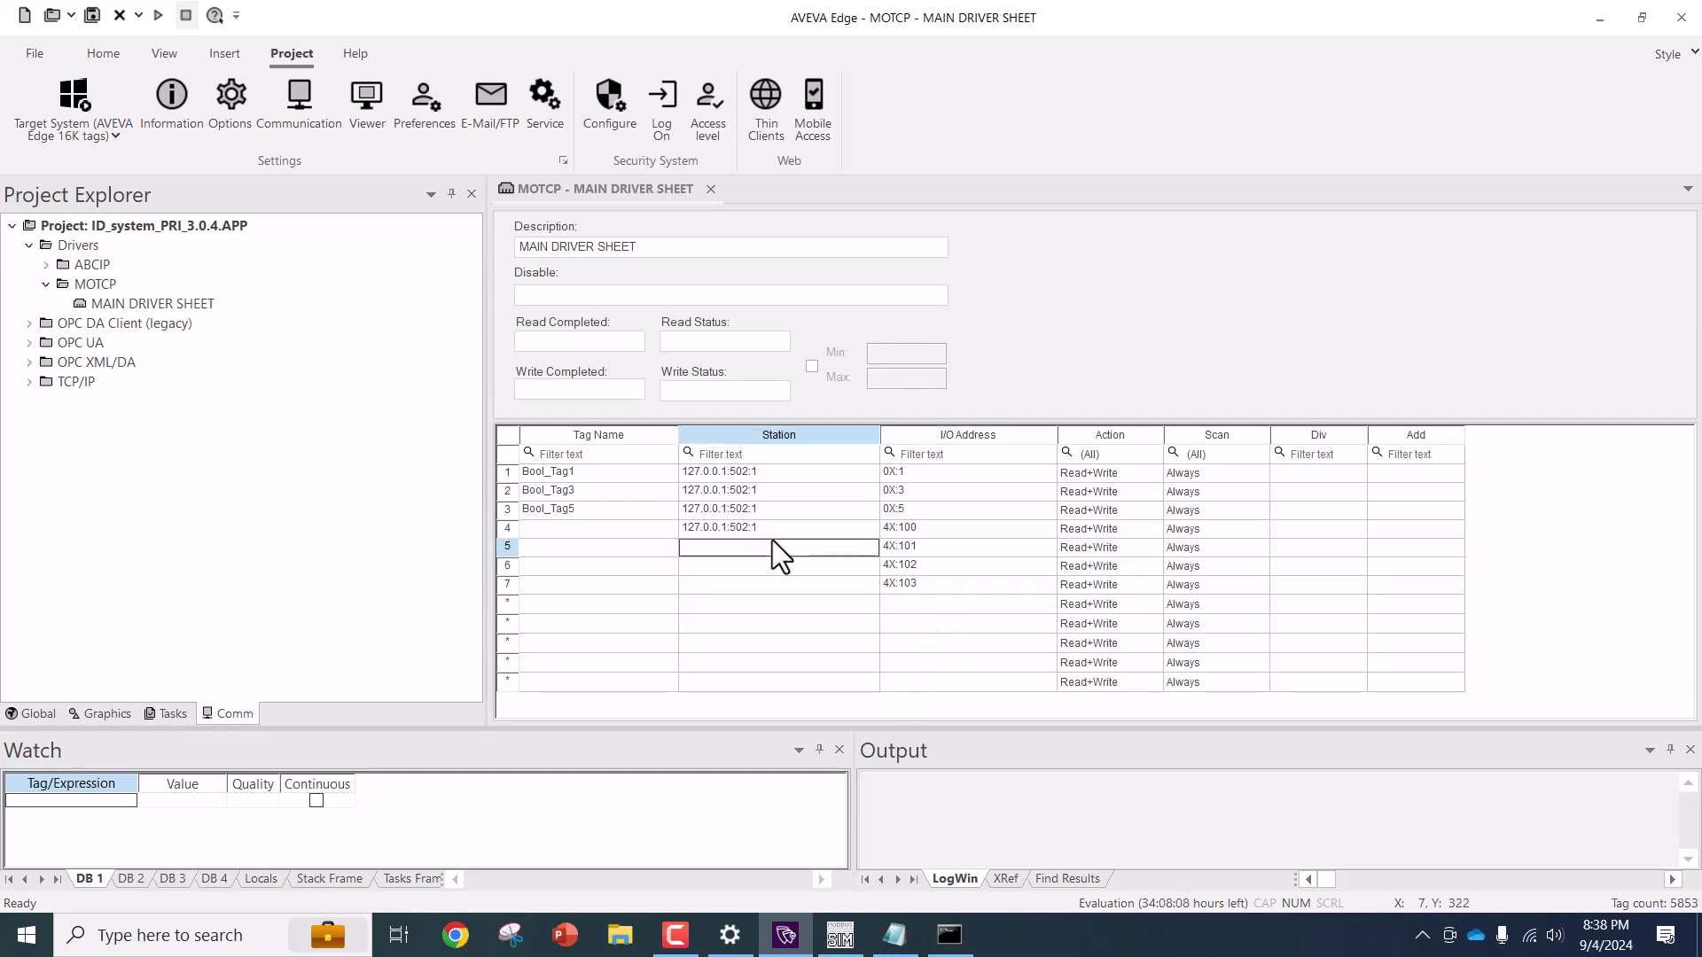
{"action": "left_click", "coordinate": [758, 528]}
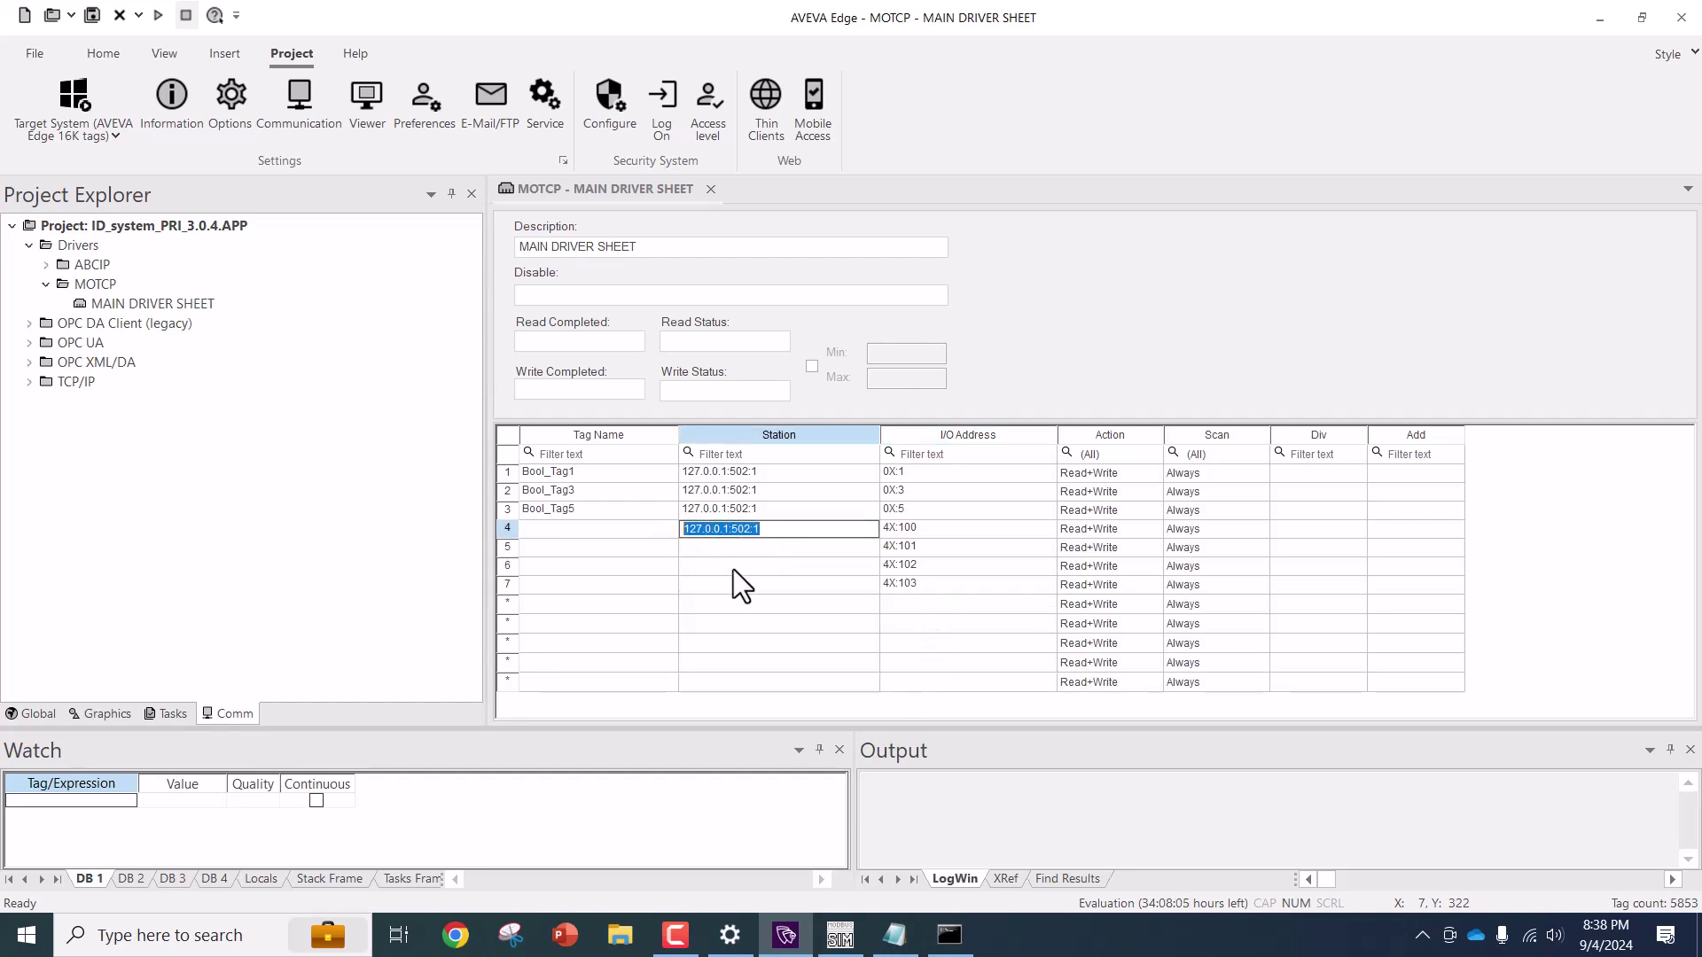
{"action": "left_click", "coordinate": [734, 562]}
{"action": "left_click", "coordinate": [722, 548]}
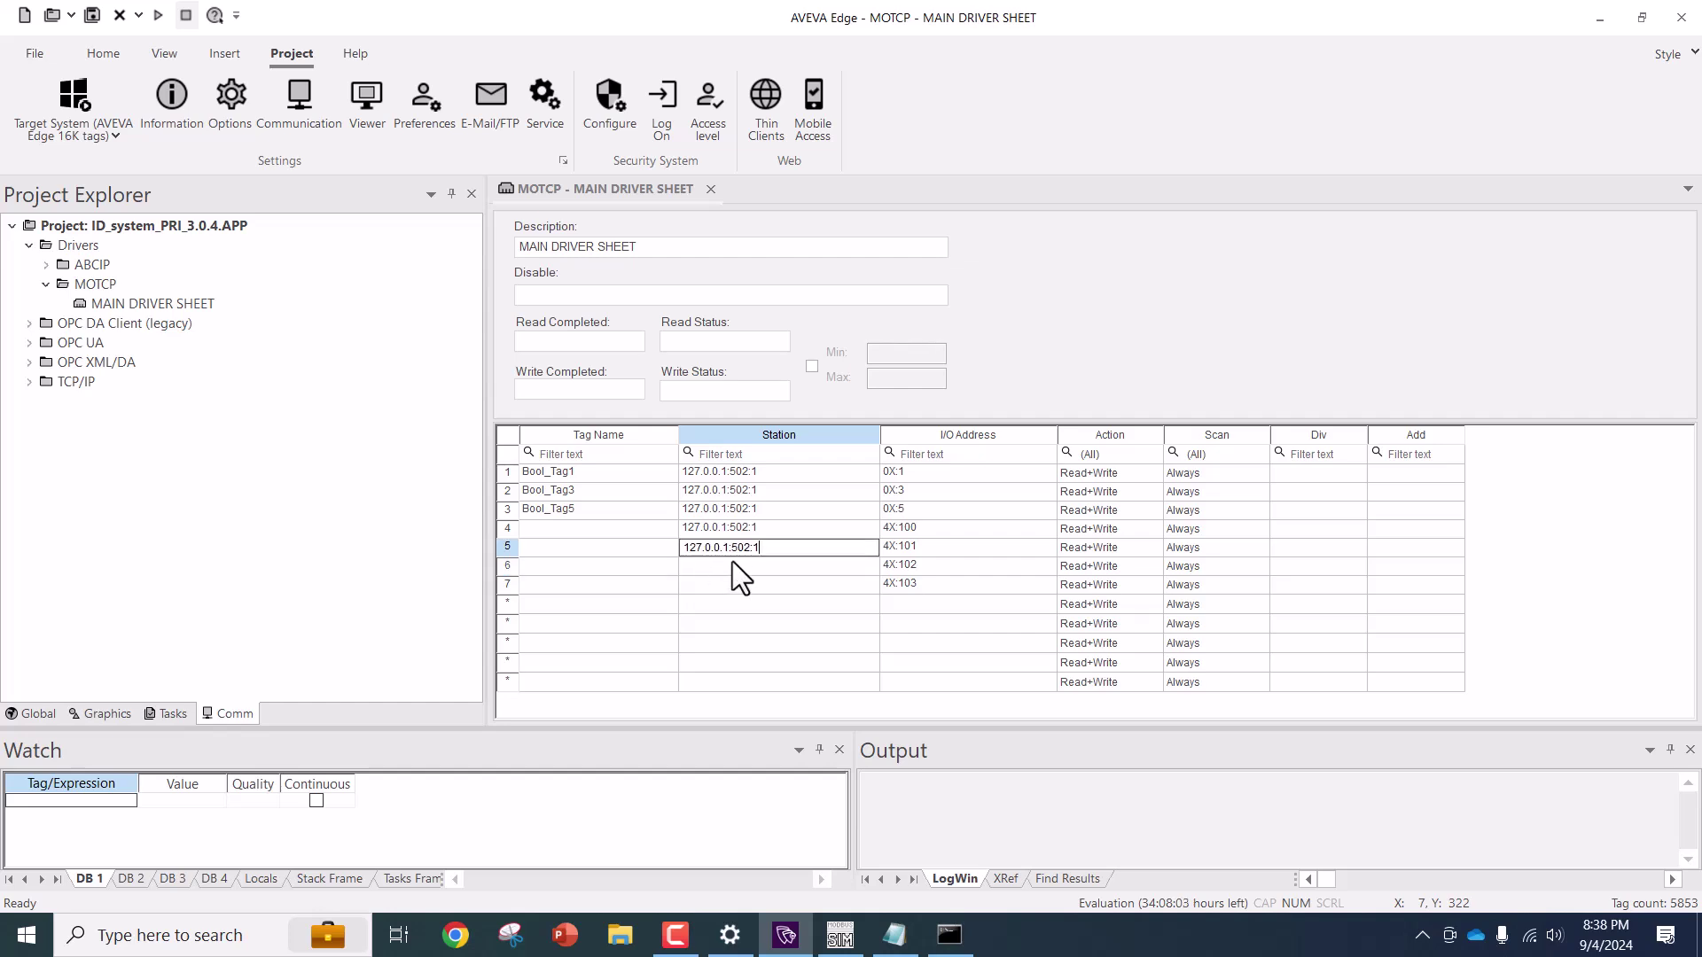
{"action": "left_click", "coordinate": [740, 561]}
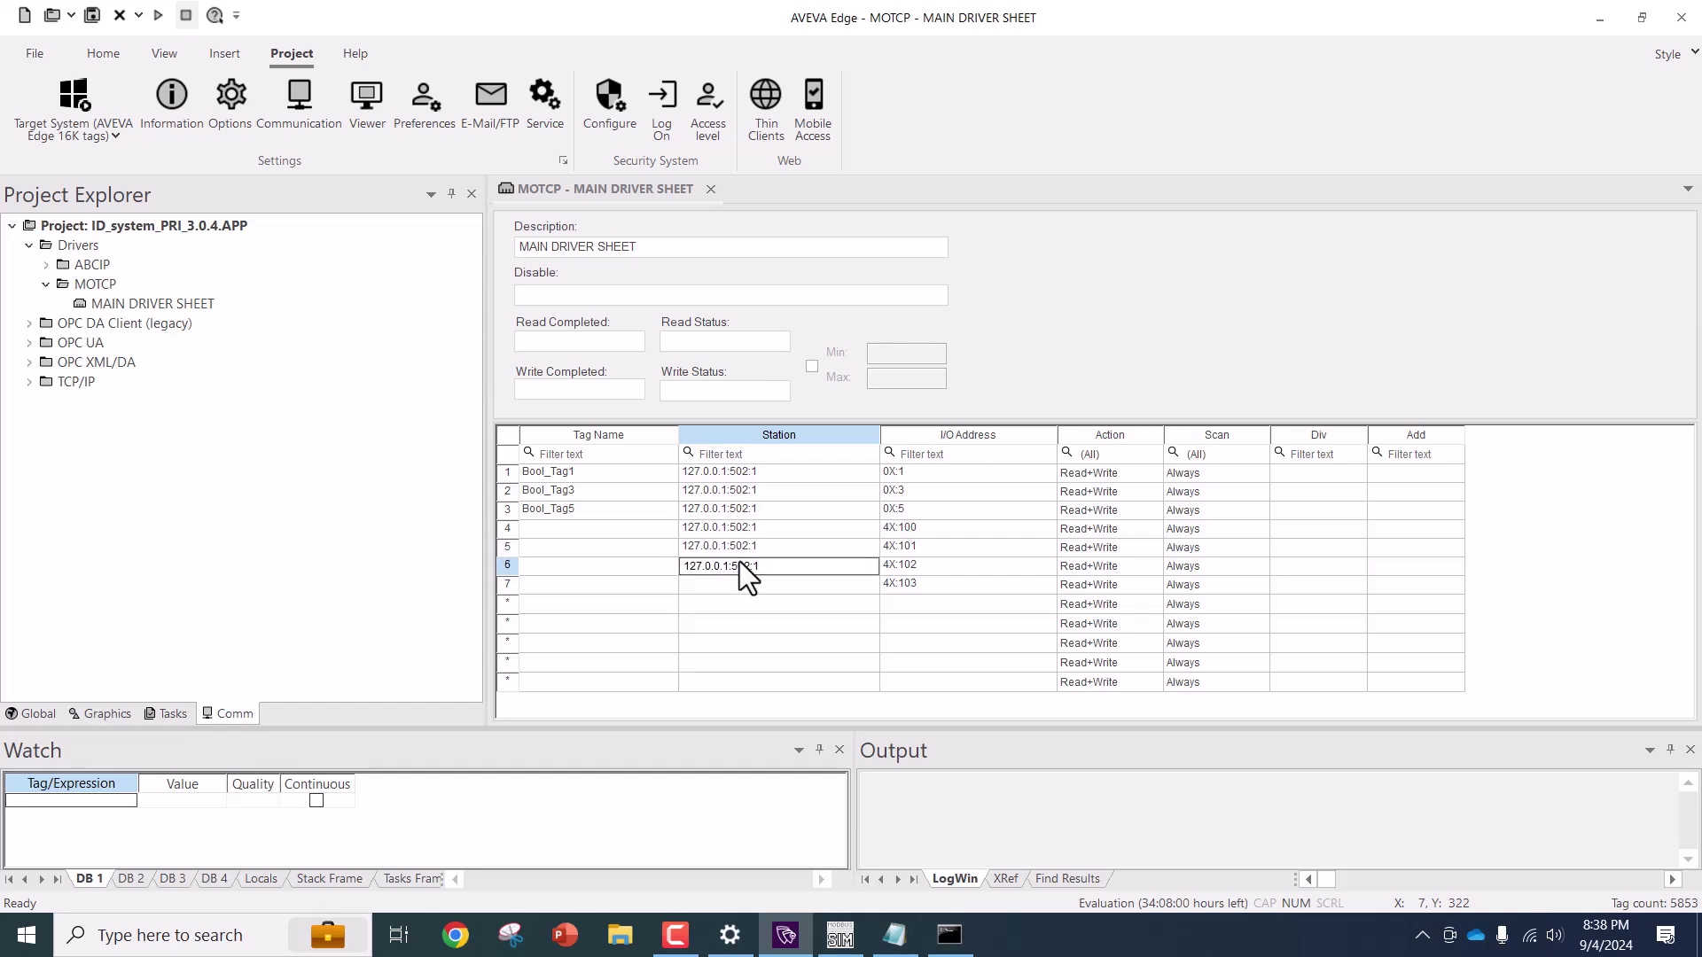
{"action": "left_click", "coordinate": [732, 592]}
{"action": "type", "text": "127.0.0.1:502:1"}
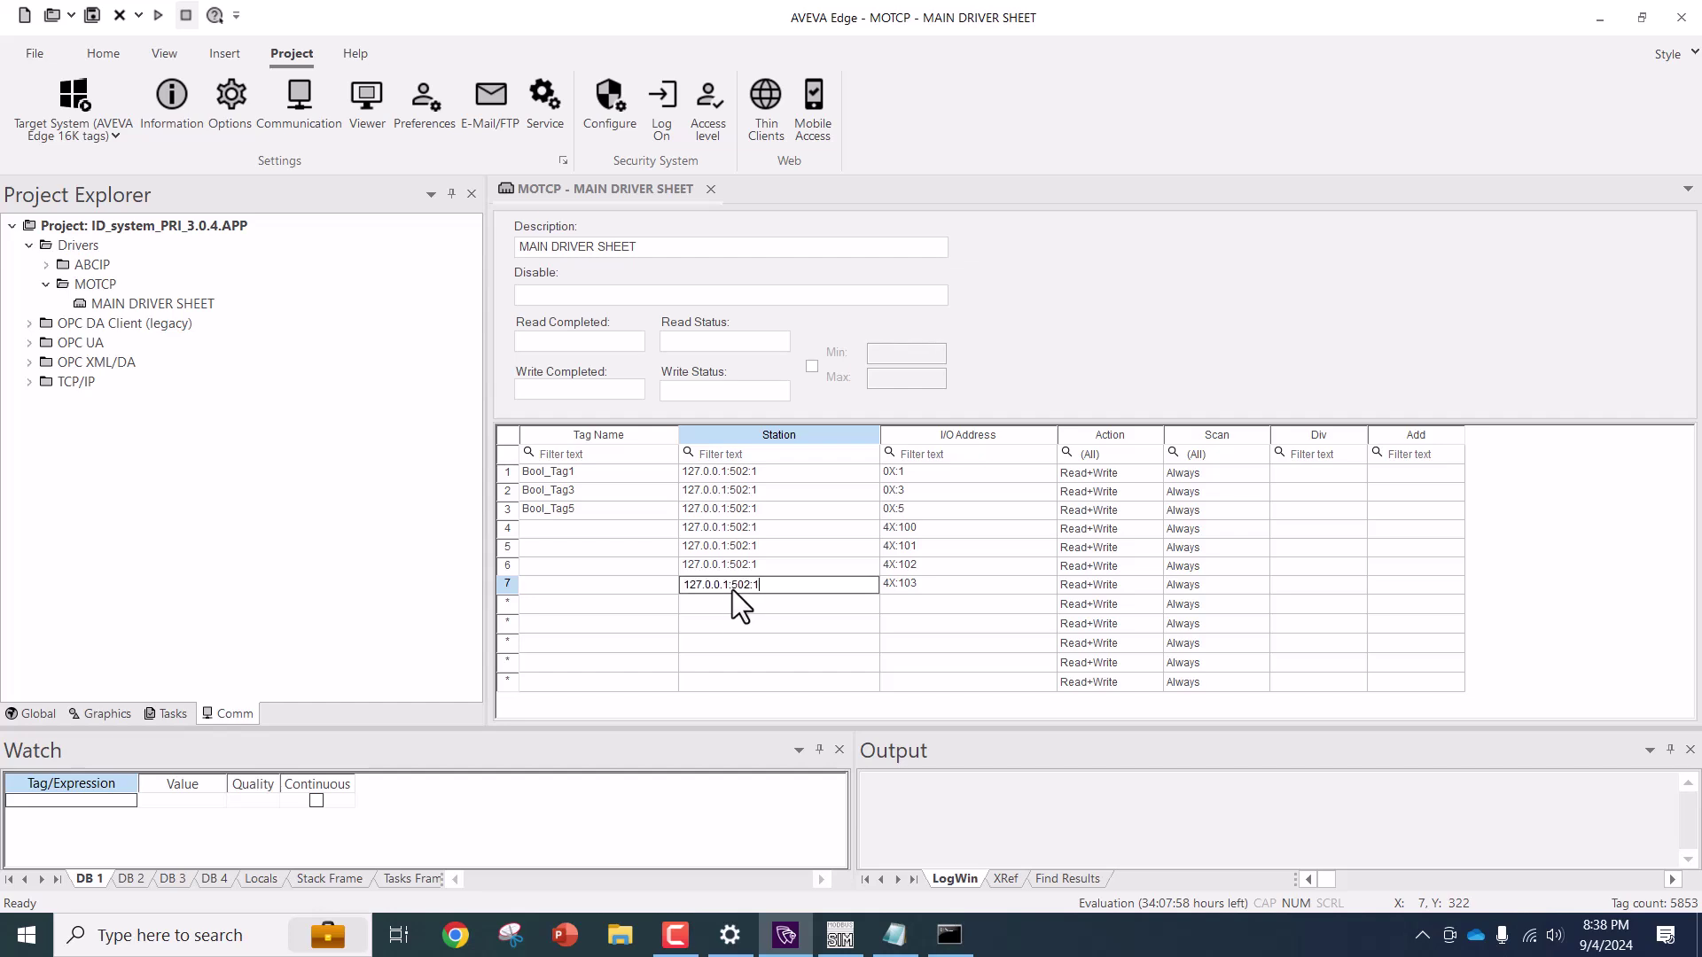
{"action": "key", "text": "Return"}
{"action": "left_click", "coordinate": [566, 512]}
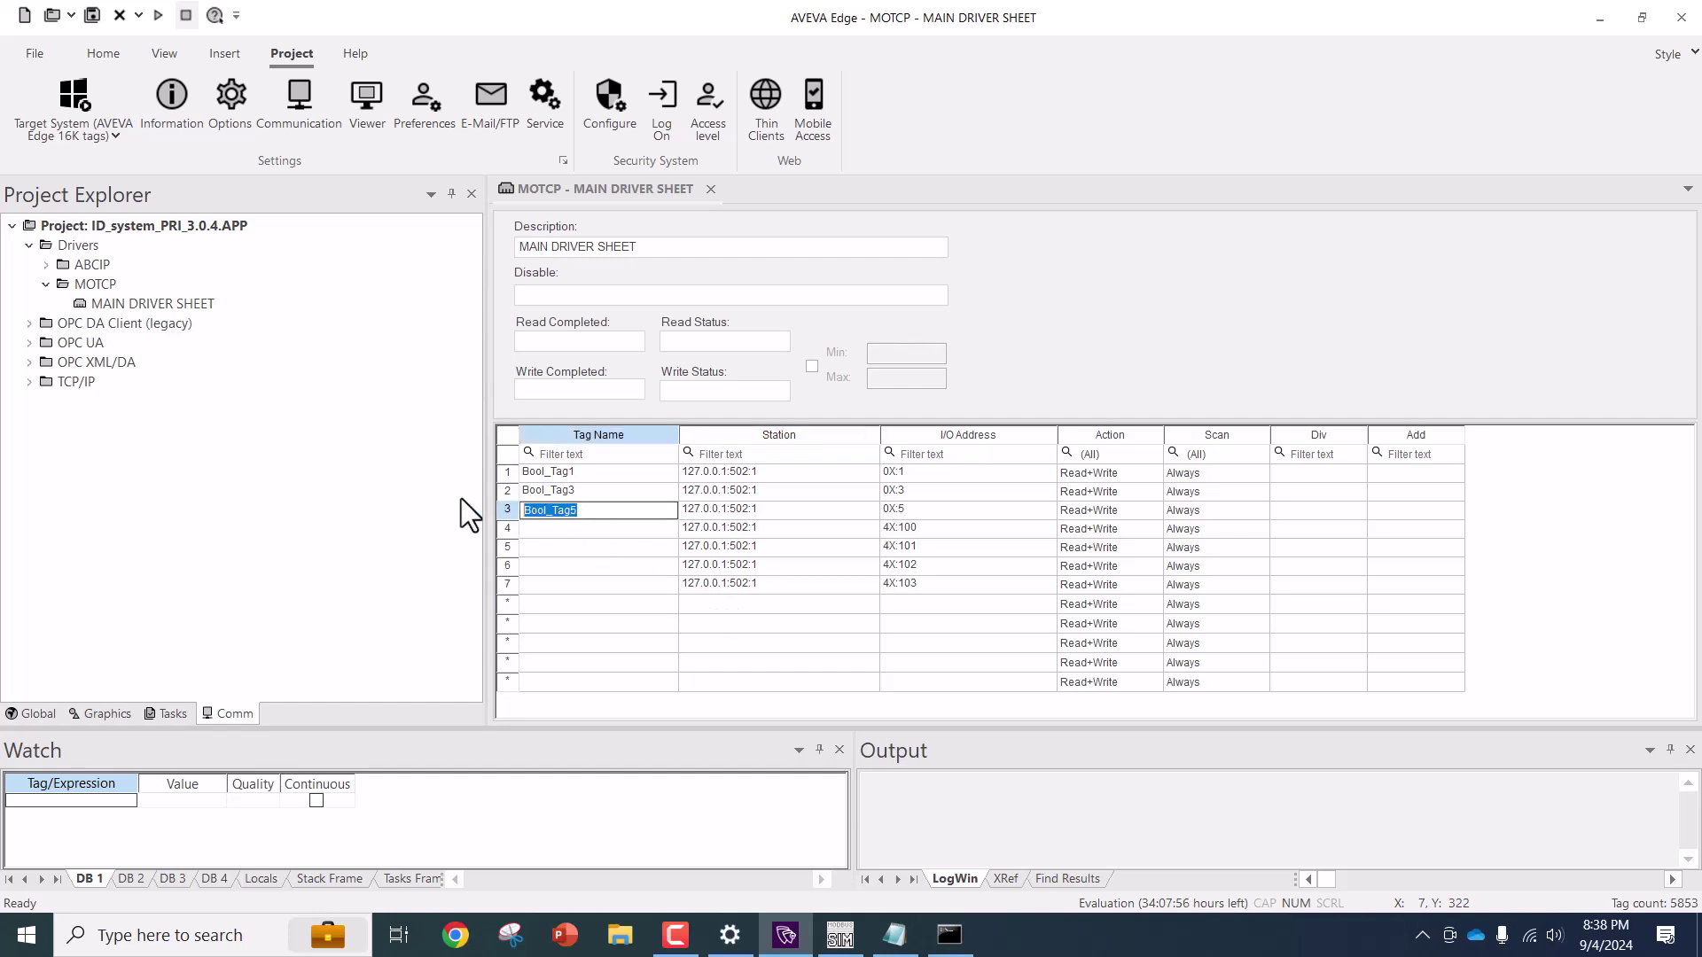
Name row 4 Int_Tag100 and create it as a new integer tag
{"action": "left_click", "coordinate": [536, 529]}
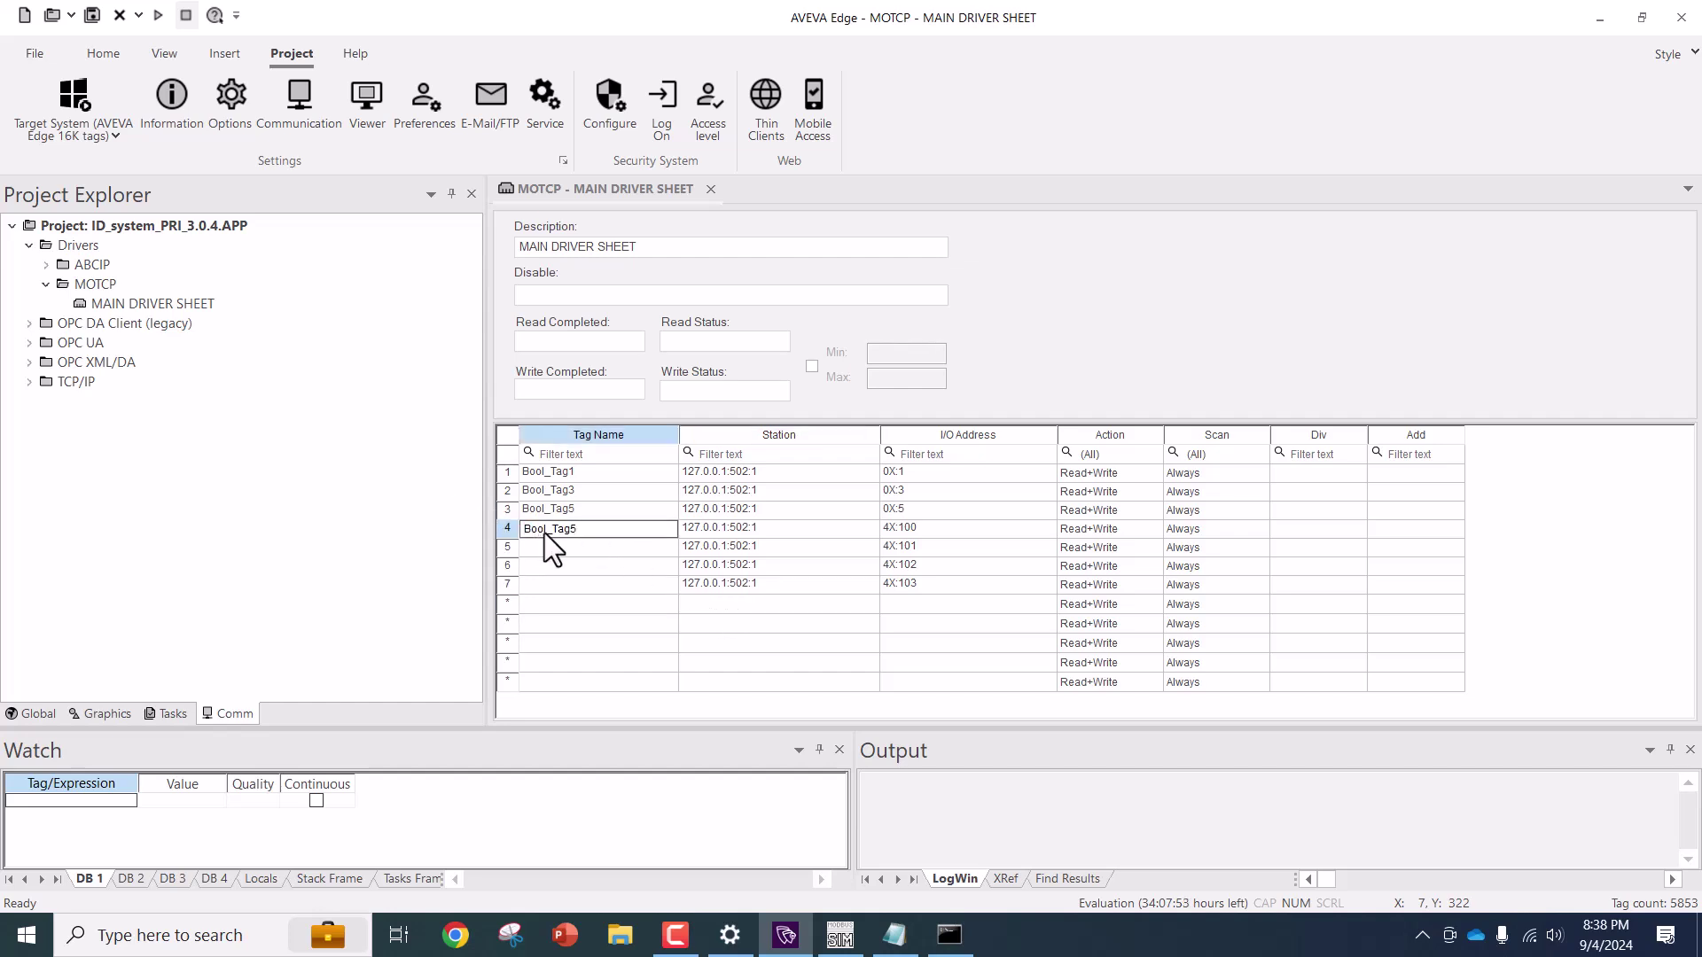
{"action": "type", "text": "Bool_Tag5"}
{"action": "left_click", "coordinate": [544, 533]}
{"action": "key", "text": "BackSpace"}
{"action": "key", "text": "BackSpace"}
{"action": "key", "text": "BackSpace"}
{"action": "key", "text": "BackSpace"}
{"action": "type", "text": "Int"}
{"action": "left_click", "coordinate": [570, 532]}
{"action": "type", "text": "100"}
{"action": "key", "text": "Return"}
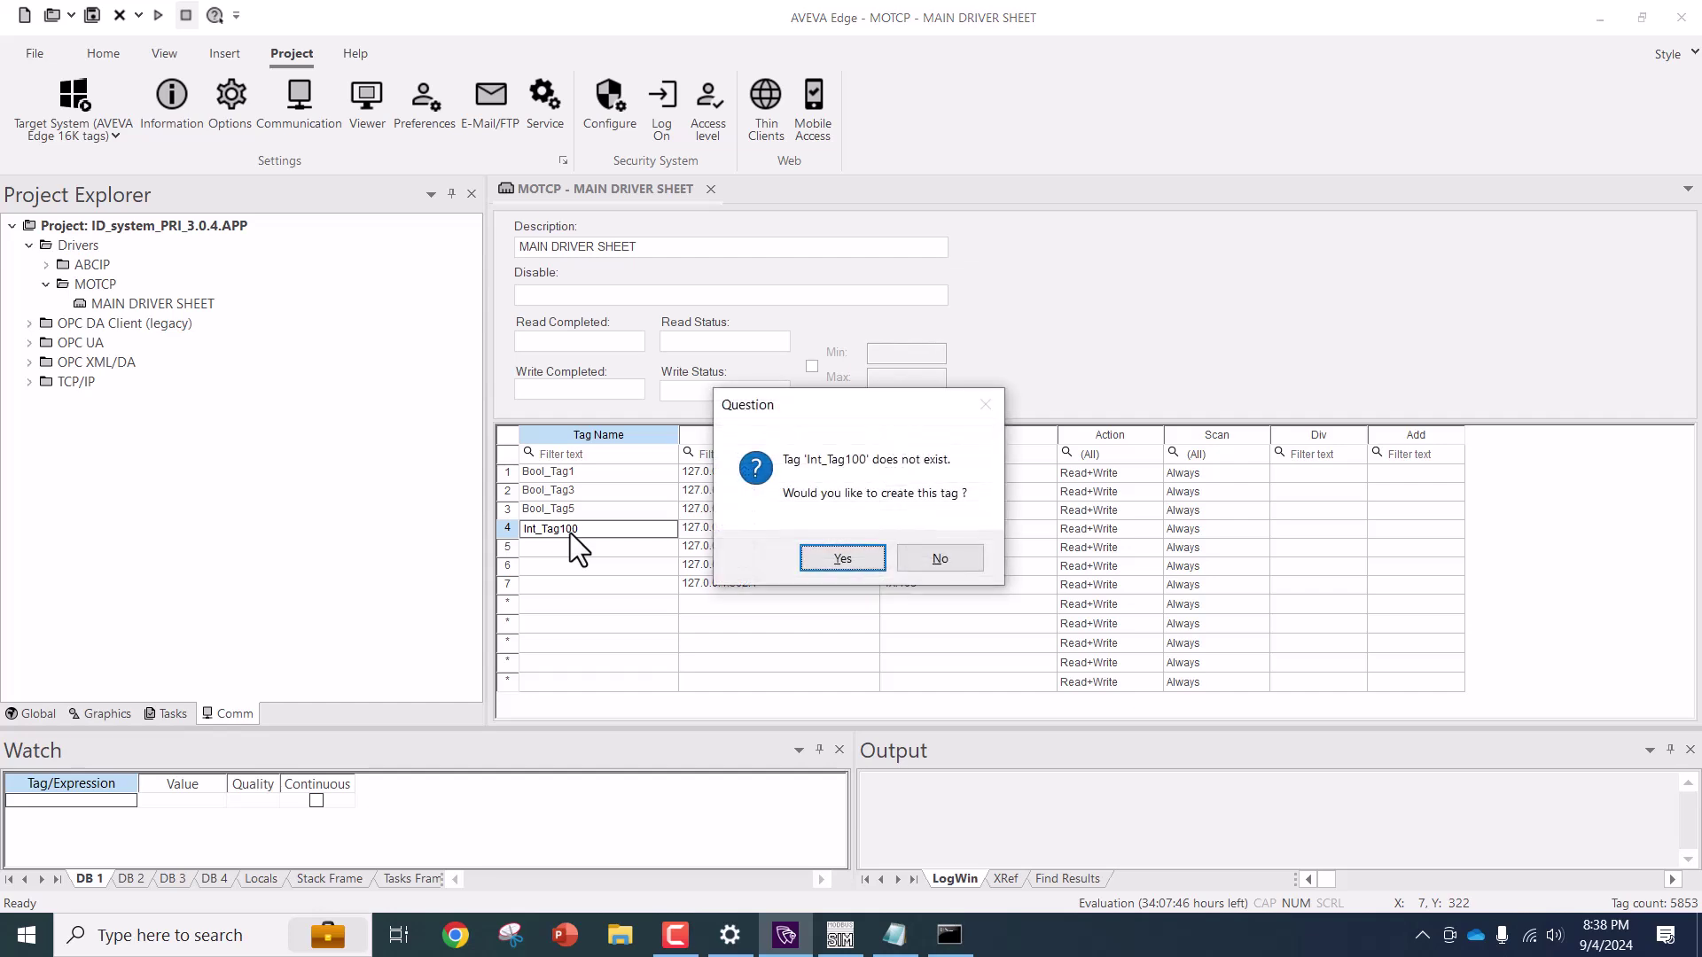
{"action": "left_click", "coordinate": [830, 557]}
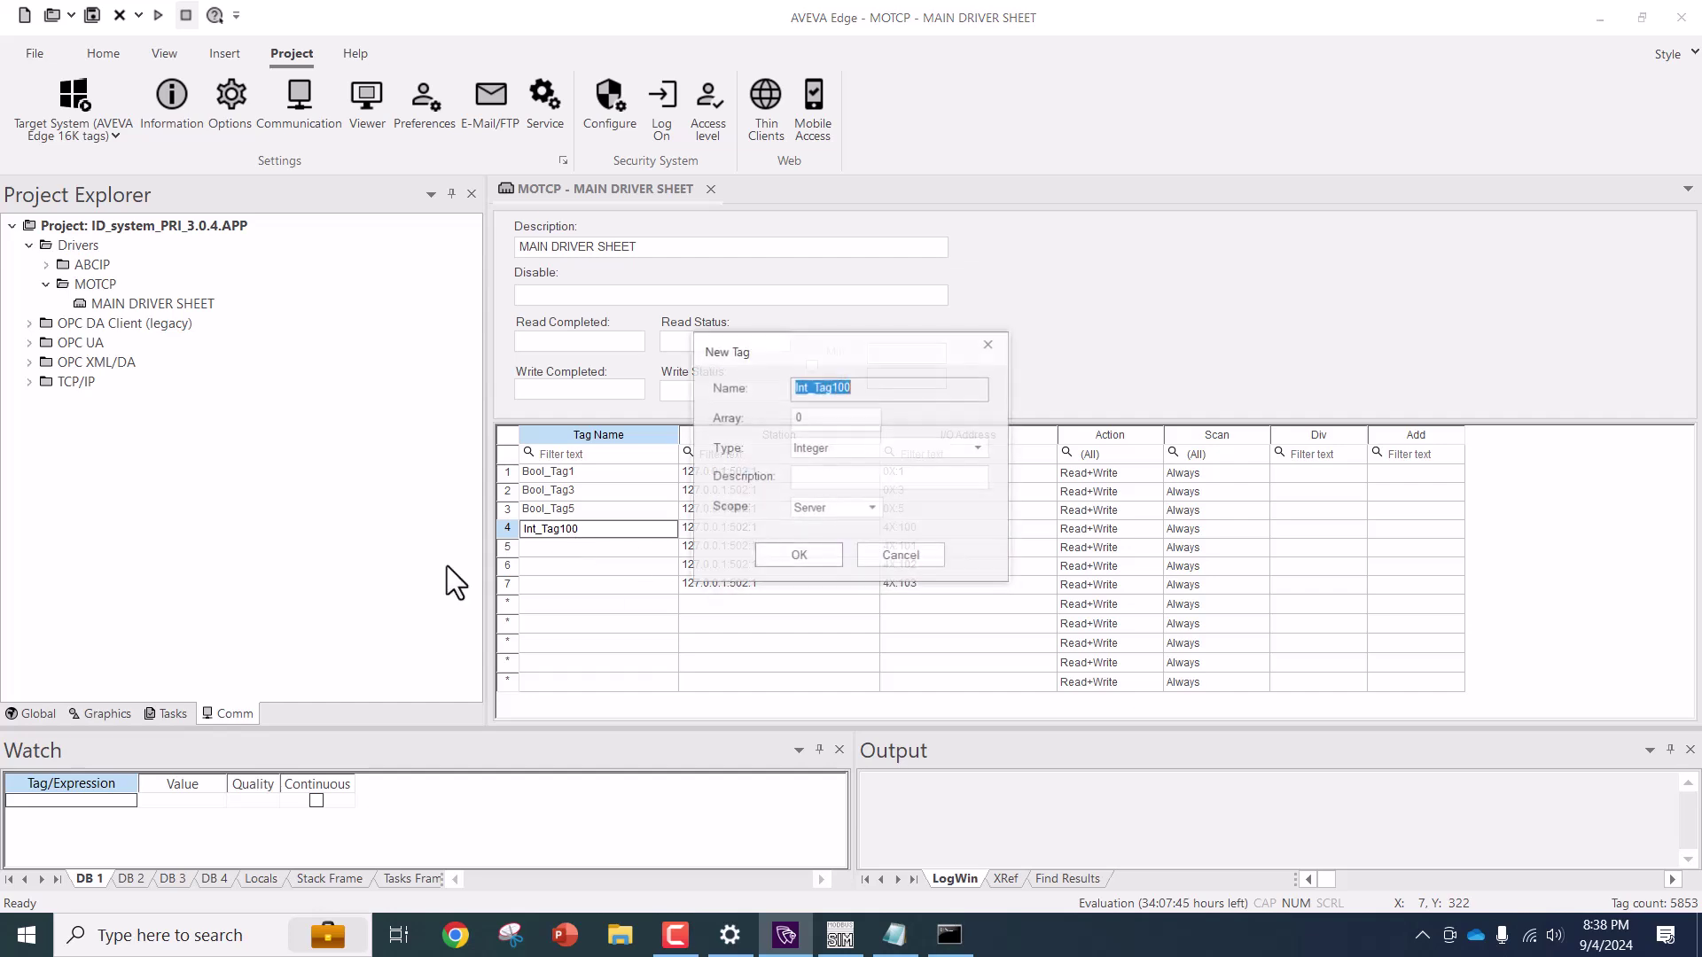
{"action": "left_click", "coordinate": [798, 561]}
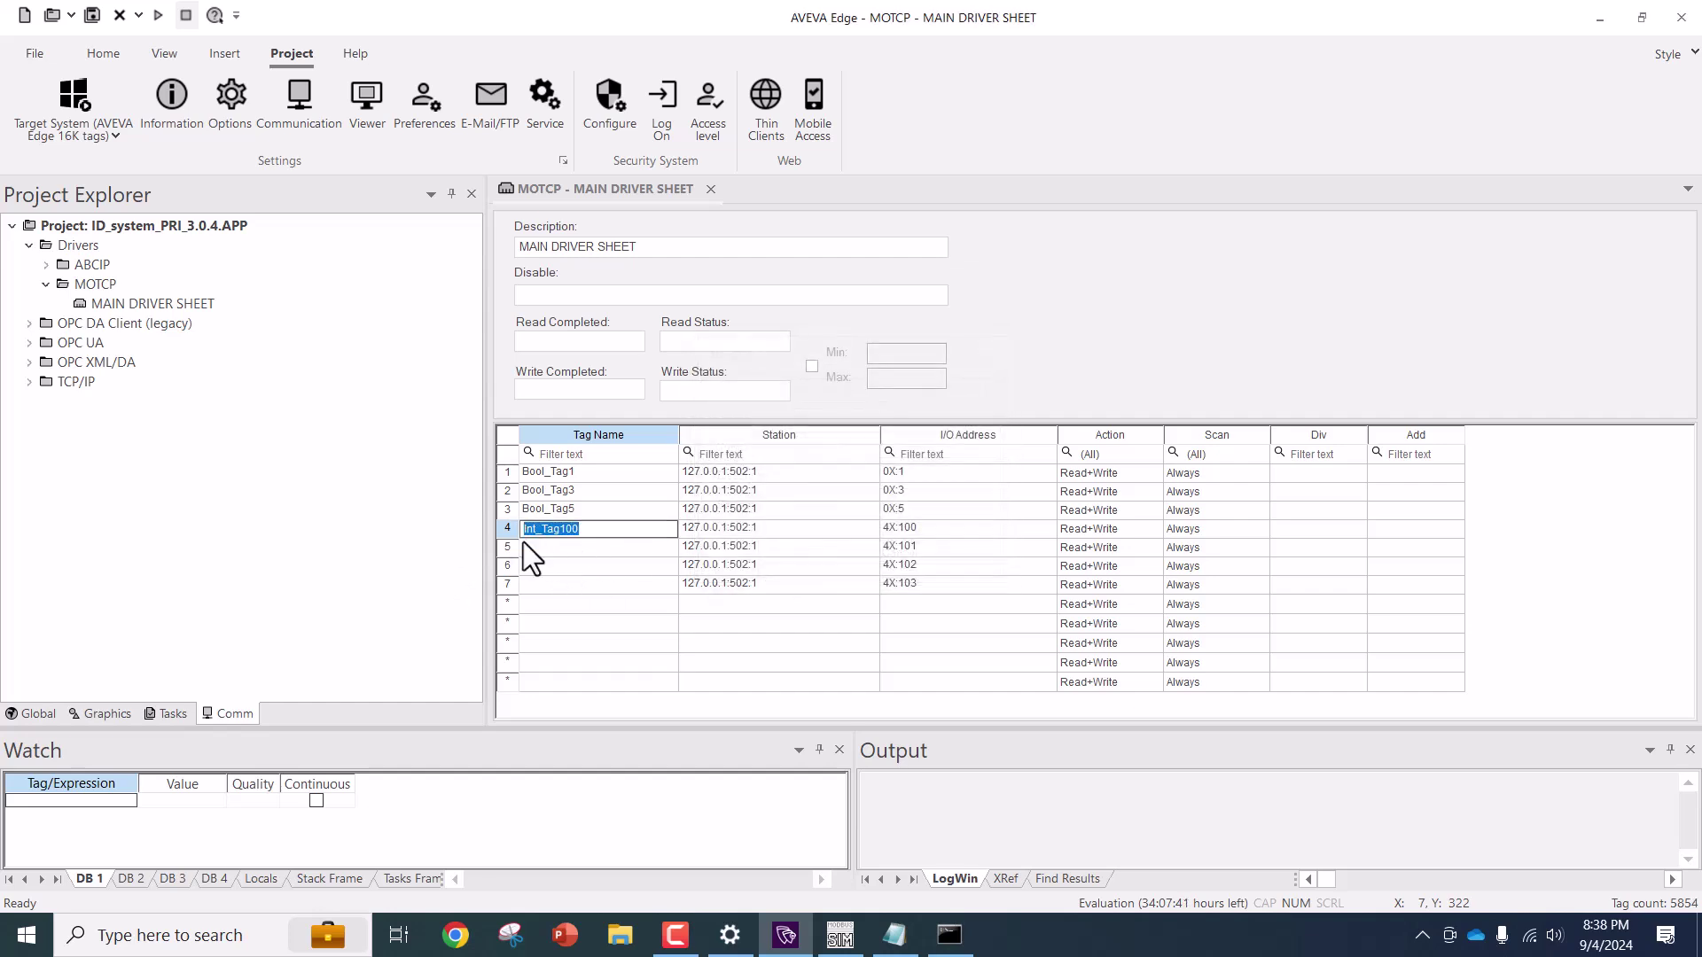
Name row 5 Int_Tag101 and create it as a new integer tag
{"action": "double_click", "coordinate": [537, 549]}
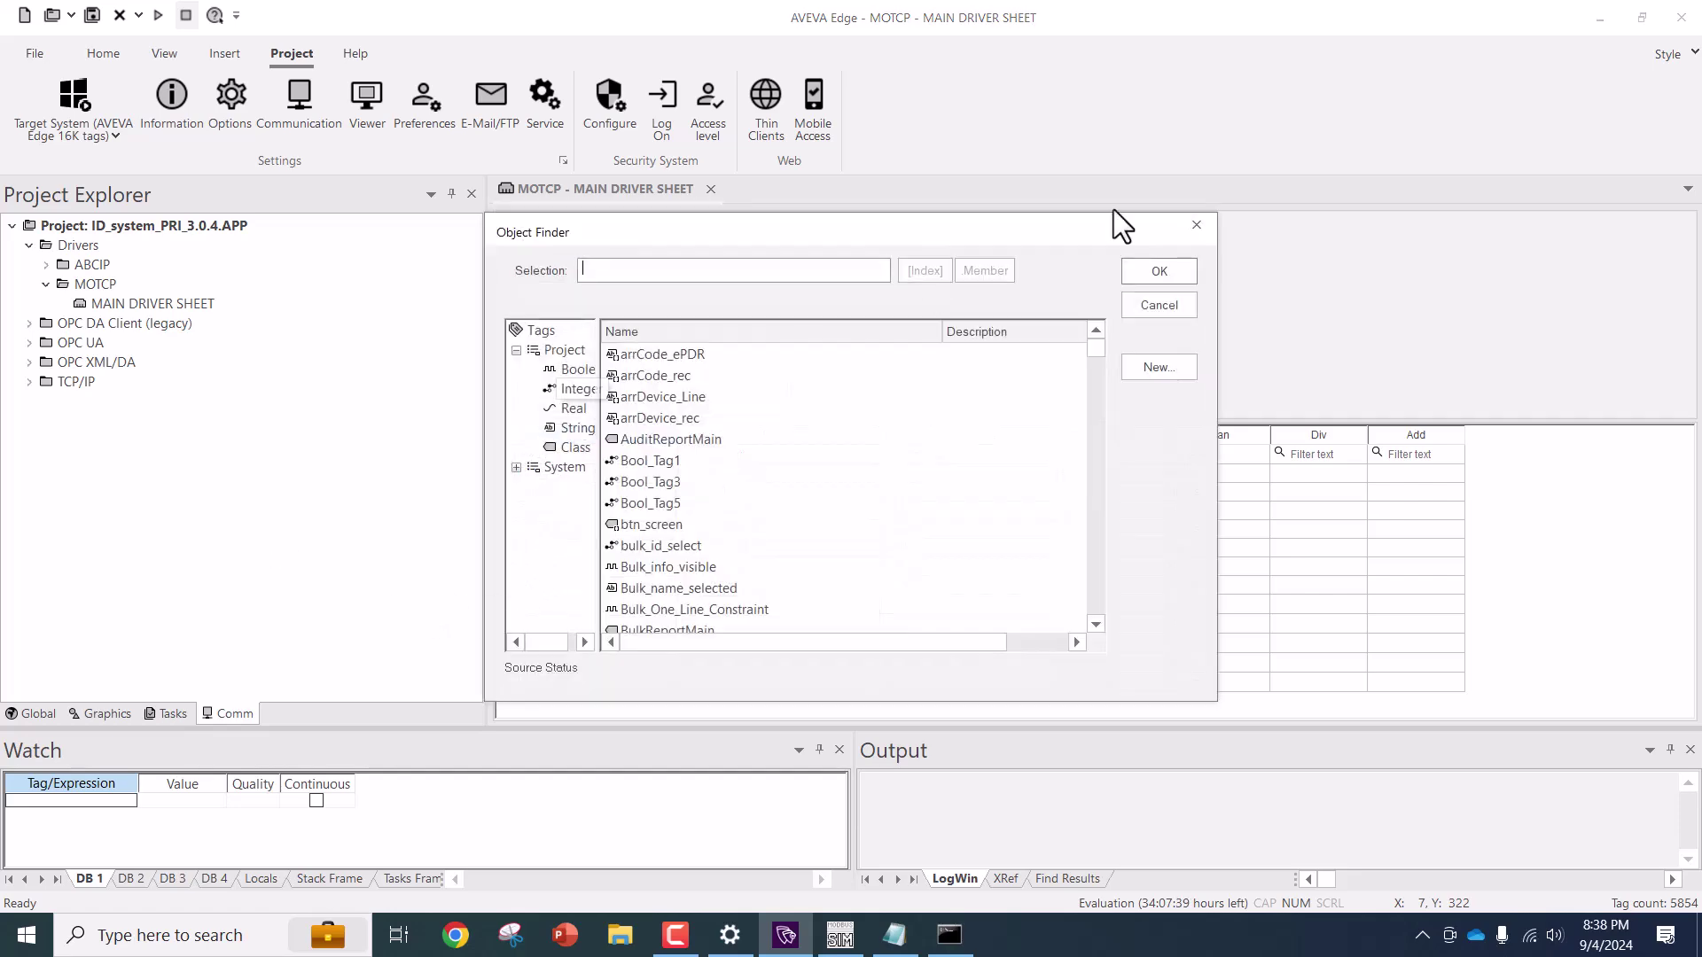
{"action": "left_click", "coordinate": [1196, 224]}
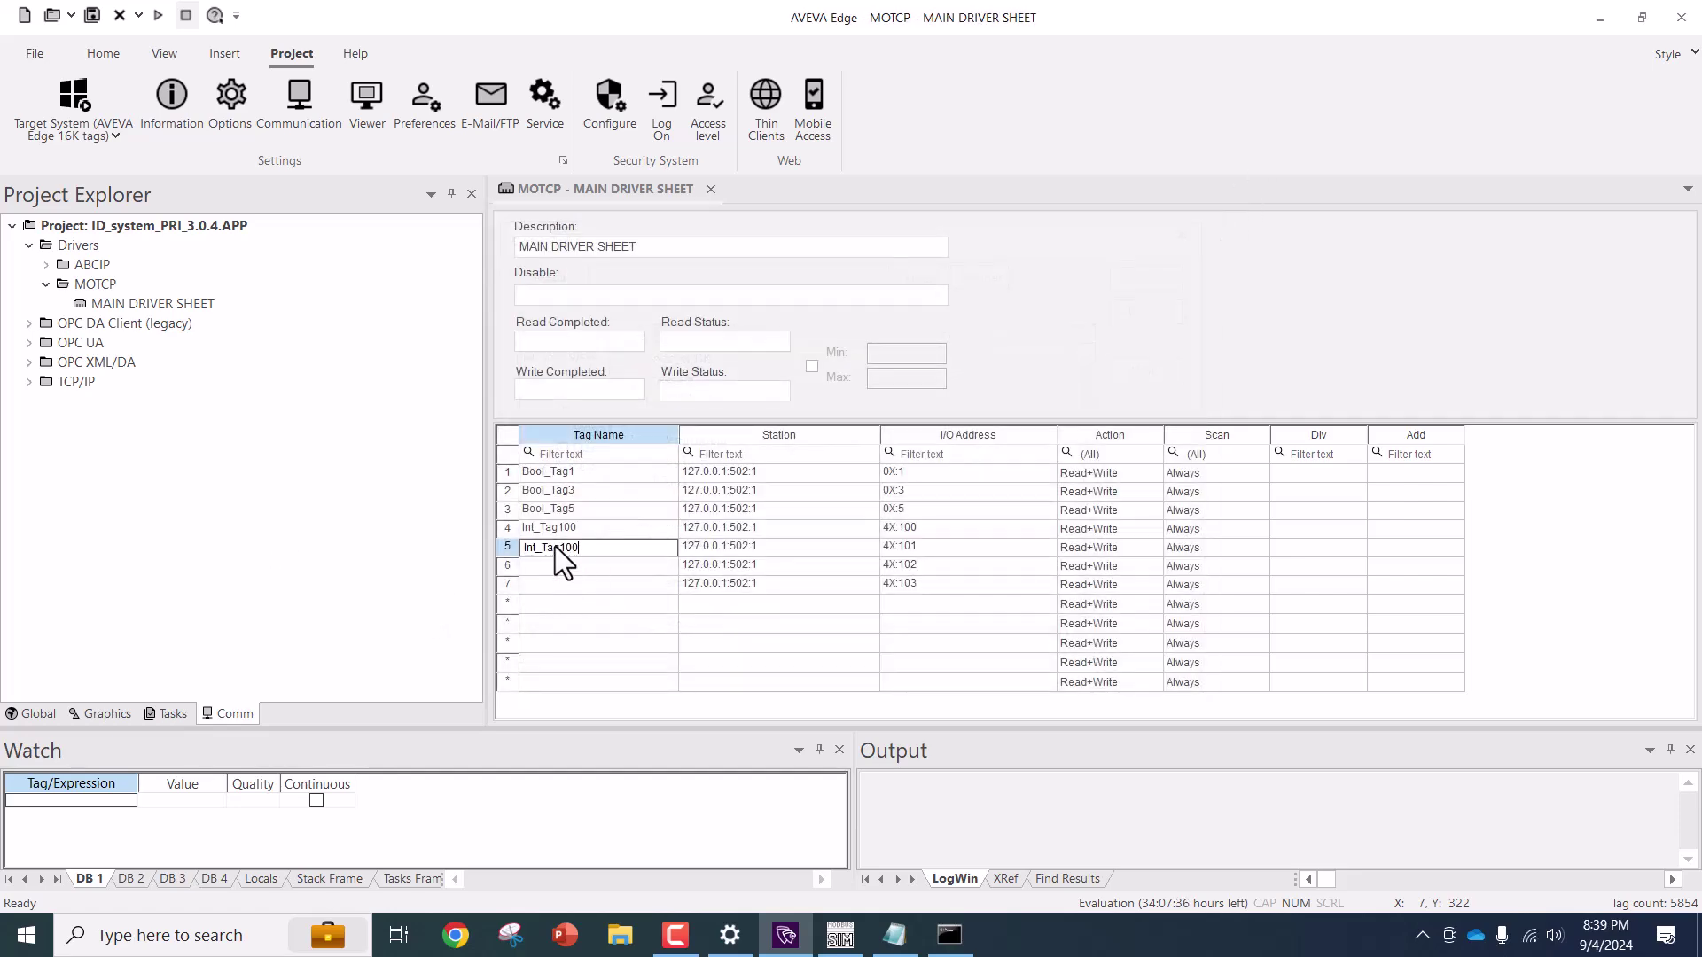
{"action": "type", "text": "1"}
{"action": "key", "text": "Return"}
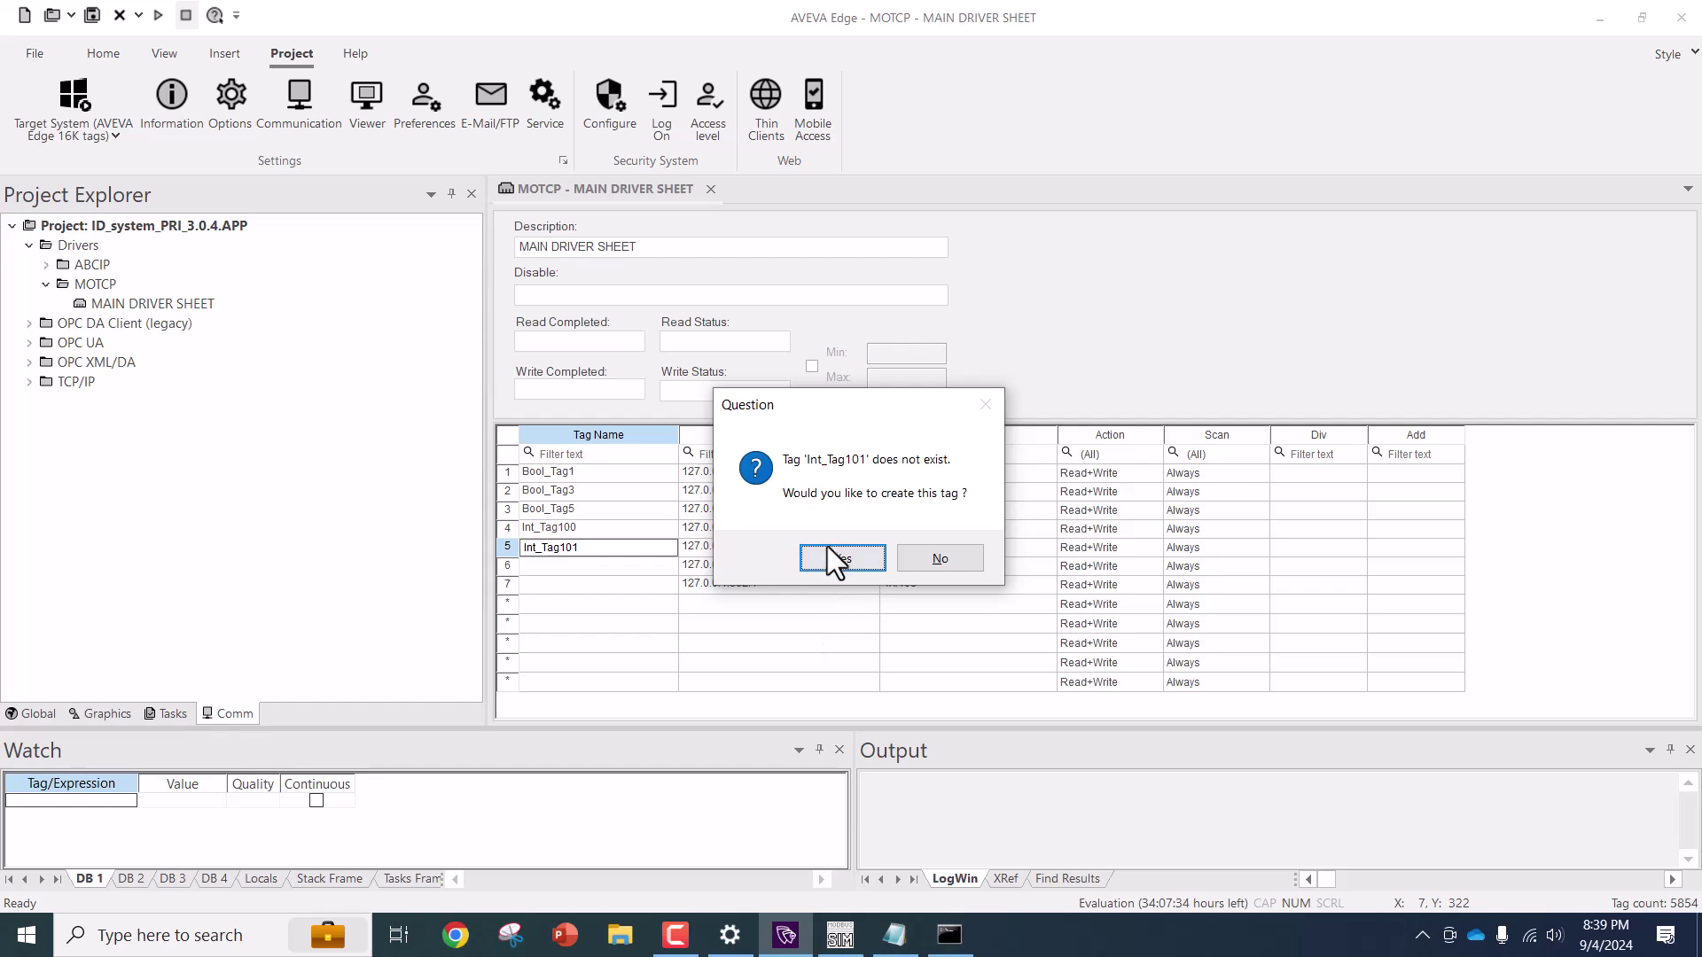
{"action": "left_click", "coordinate": [833, 556]}
{"action": "left_click", "coordinate": [773, 551]}
Name rows 6 and 7 Int_Tag102 and Int_Tag103, creating both as new tags
{"action": "left_click", "coordinate": [561, 567]}
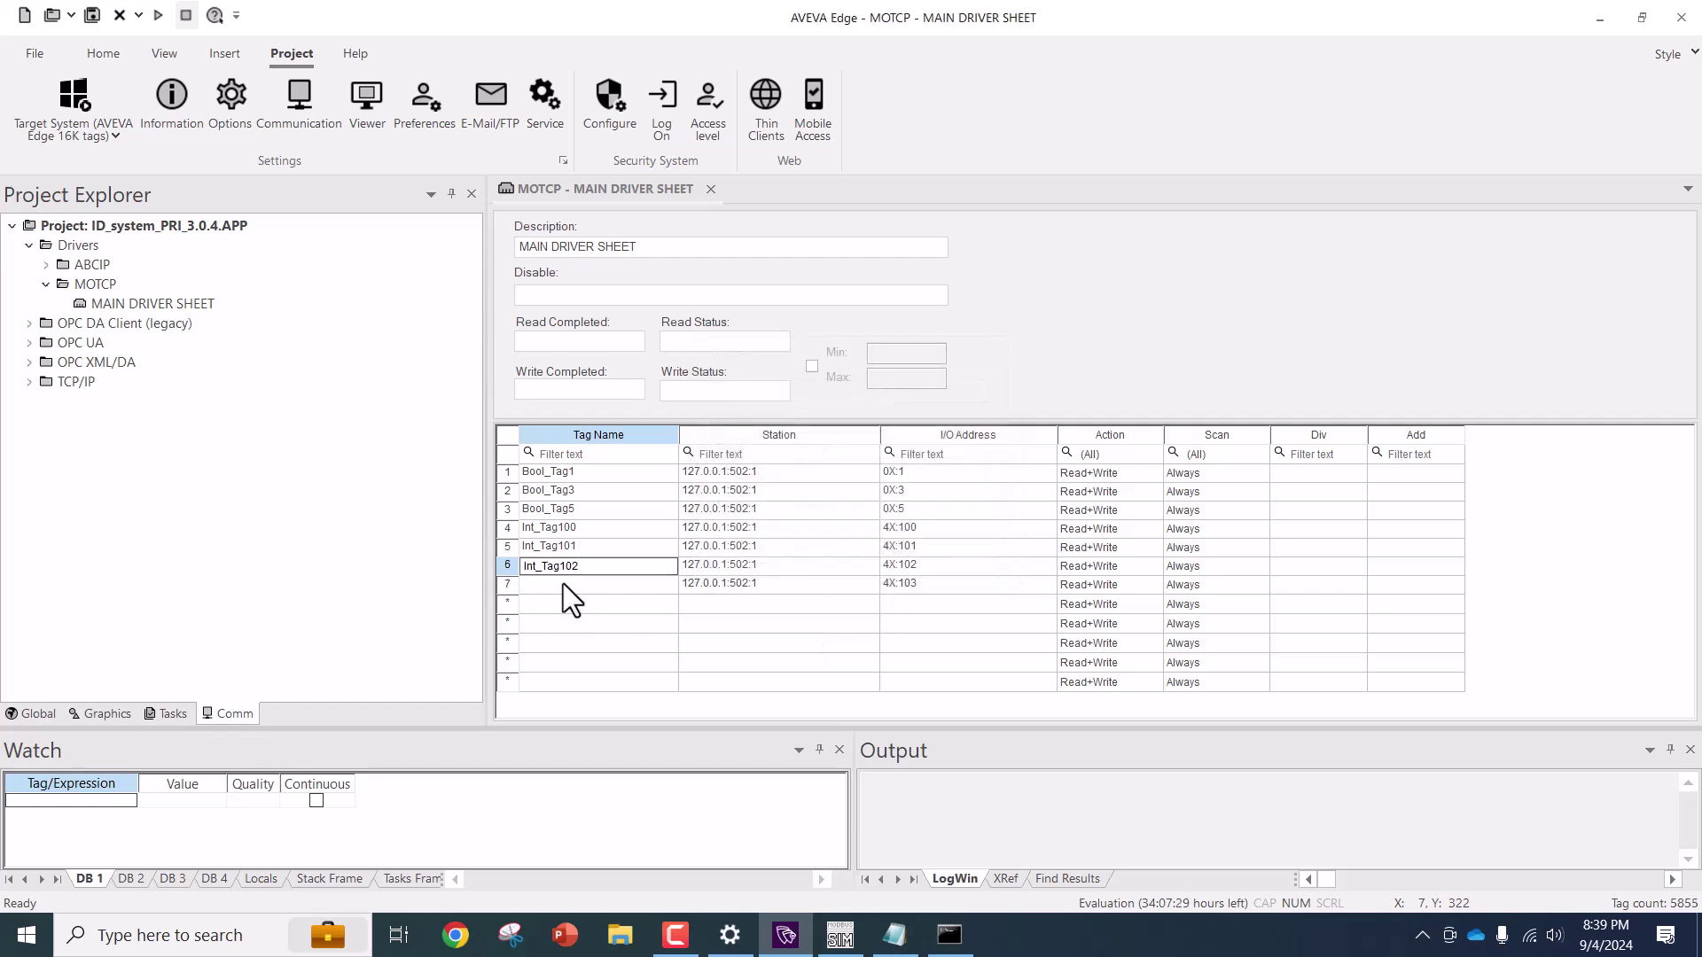
{"action": "key", "text": "Return"}
{"action": "left_click", "coordinate": [840, 556]}
{"action": "left_click", "coordinate": [797, 556]}
{"action": "left_click", "coordinate": [599, 587]}
{"action": "type", "text": "Int_Tag100"}
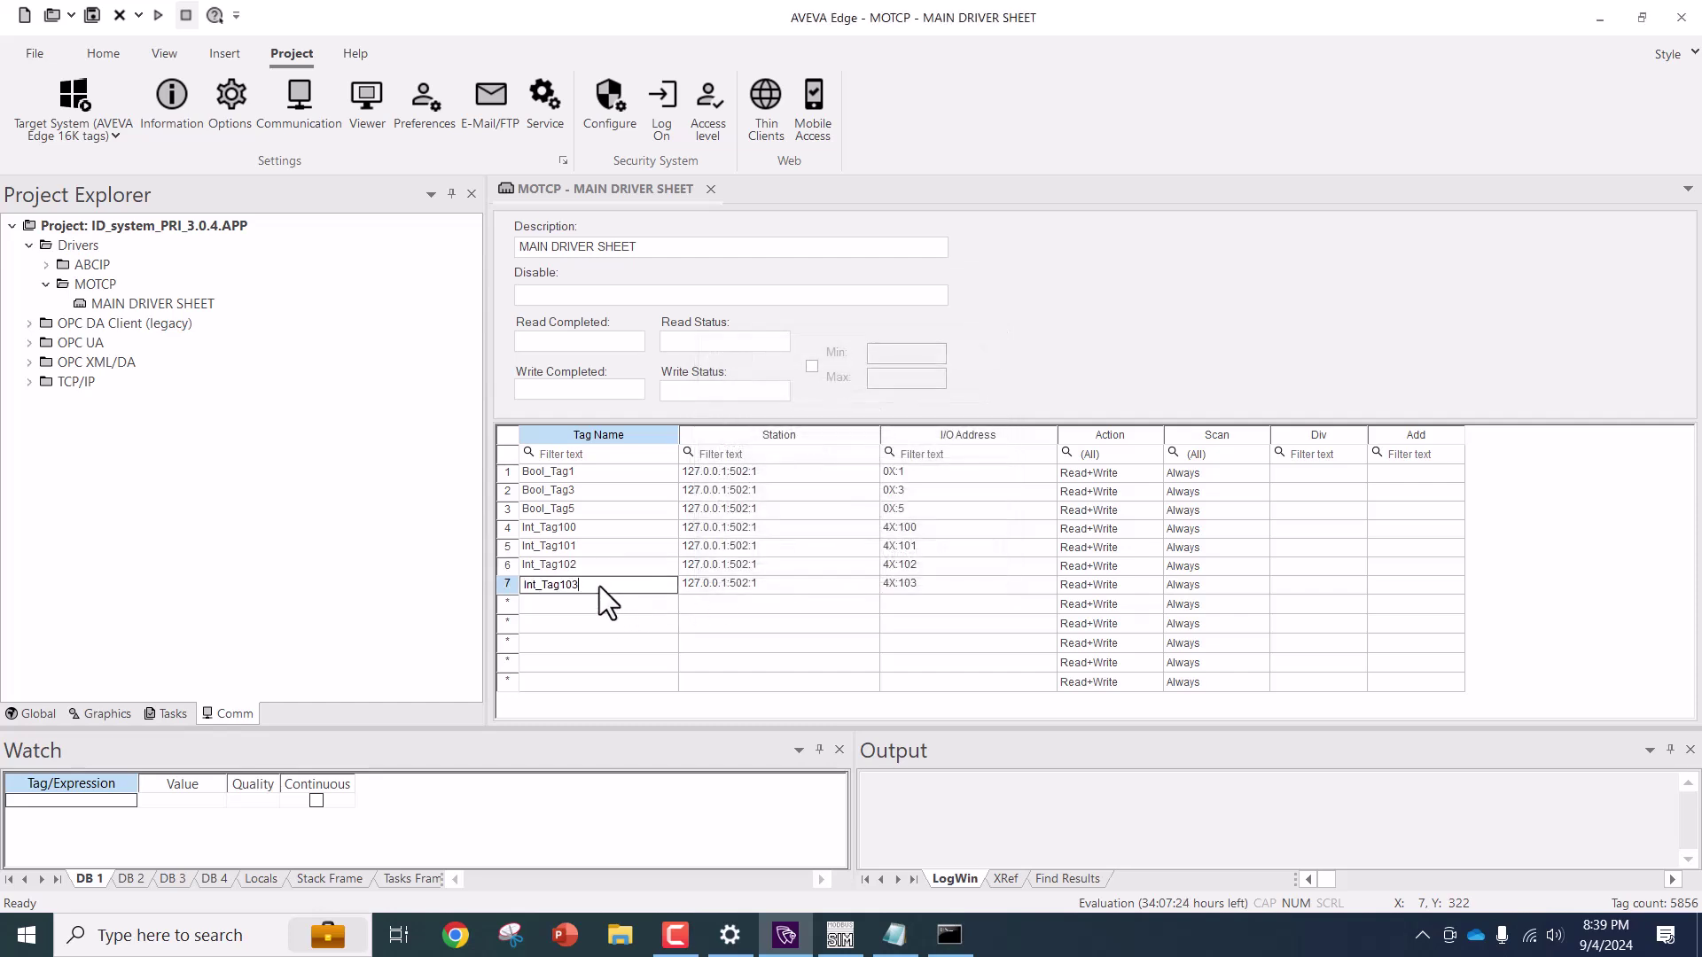
{"action": "key", "text": "Return"}
{"action": "left_click", "coordinate": [841, 556]}
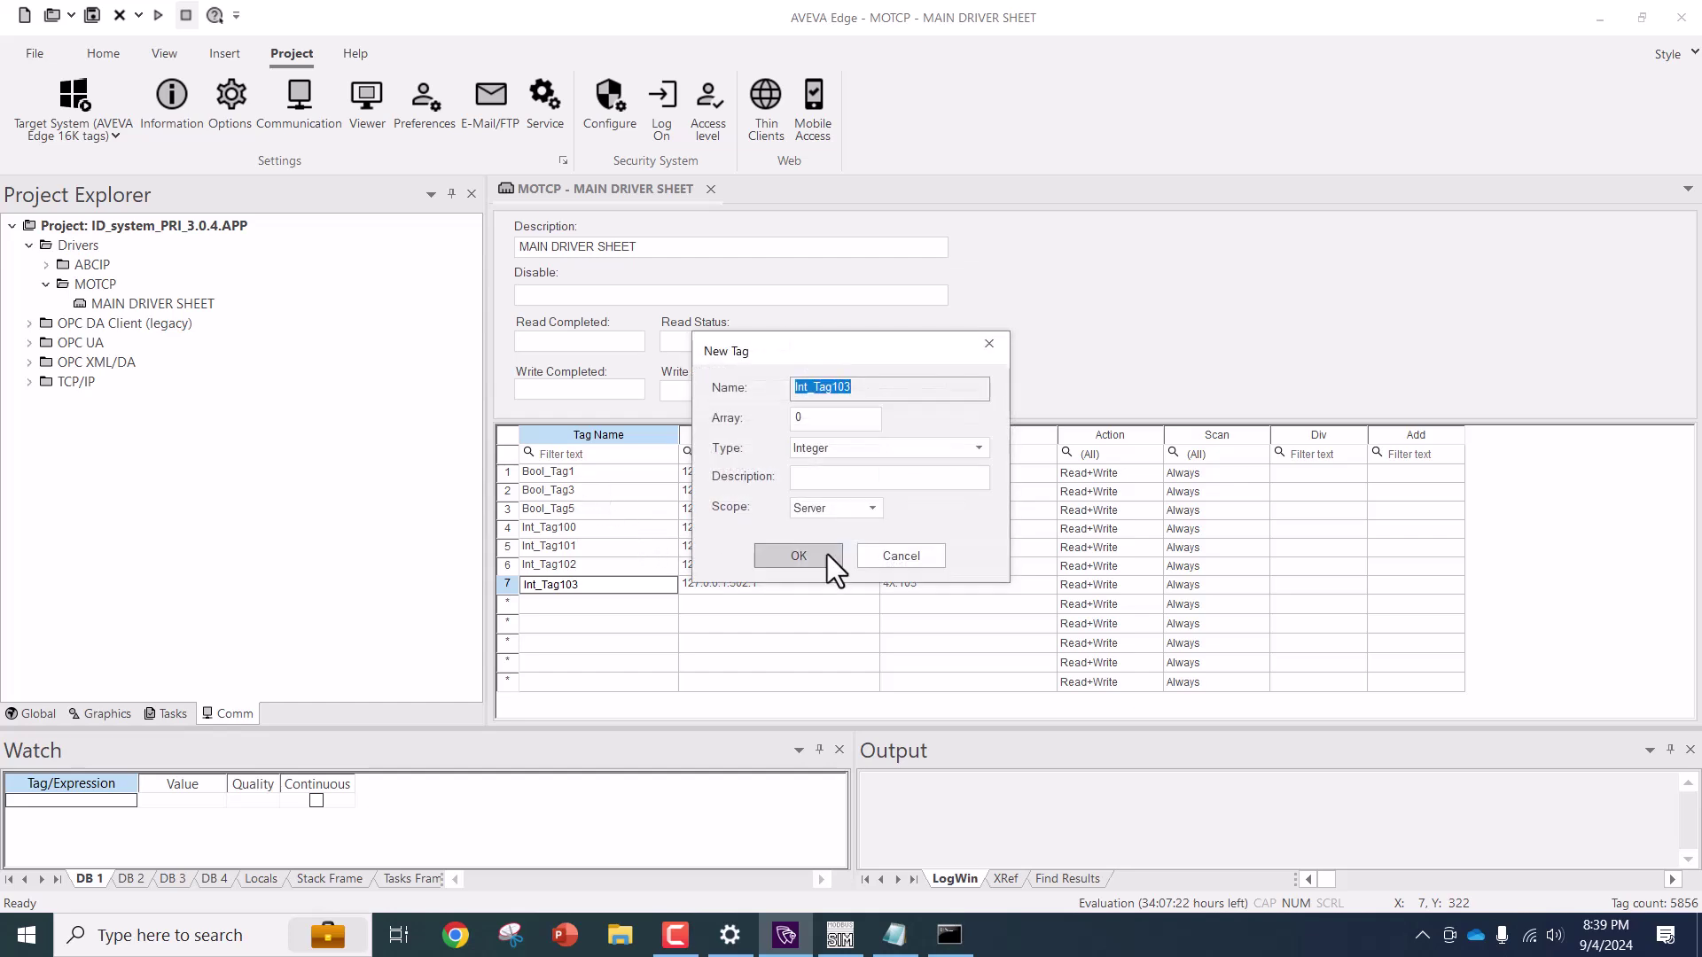
{"action": "left_click", "coordinate": [827, 554]}
{"action": "left_click", "coordinate": [564, 475]}
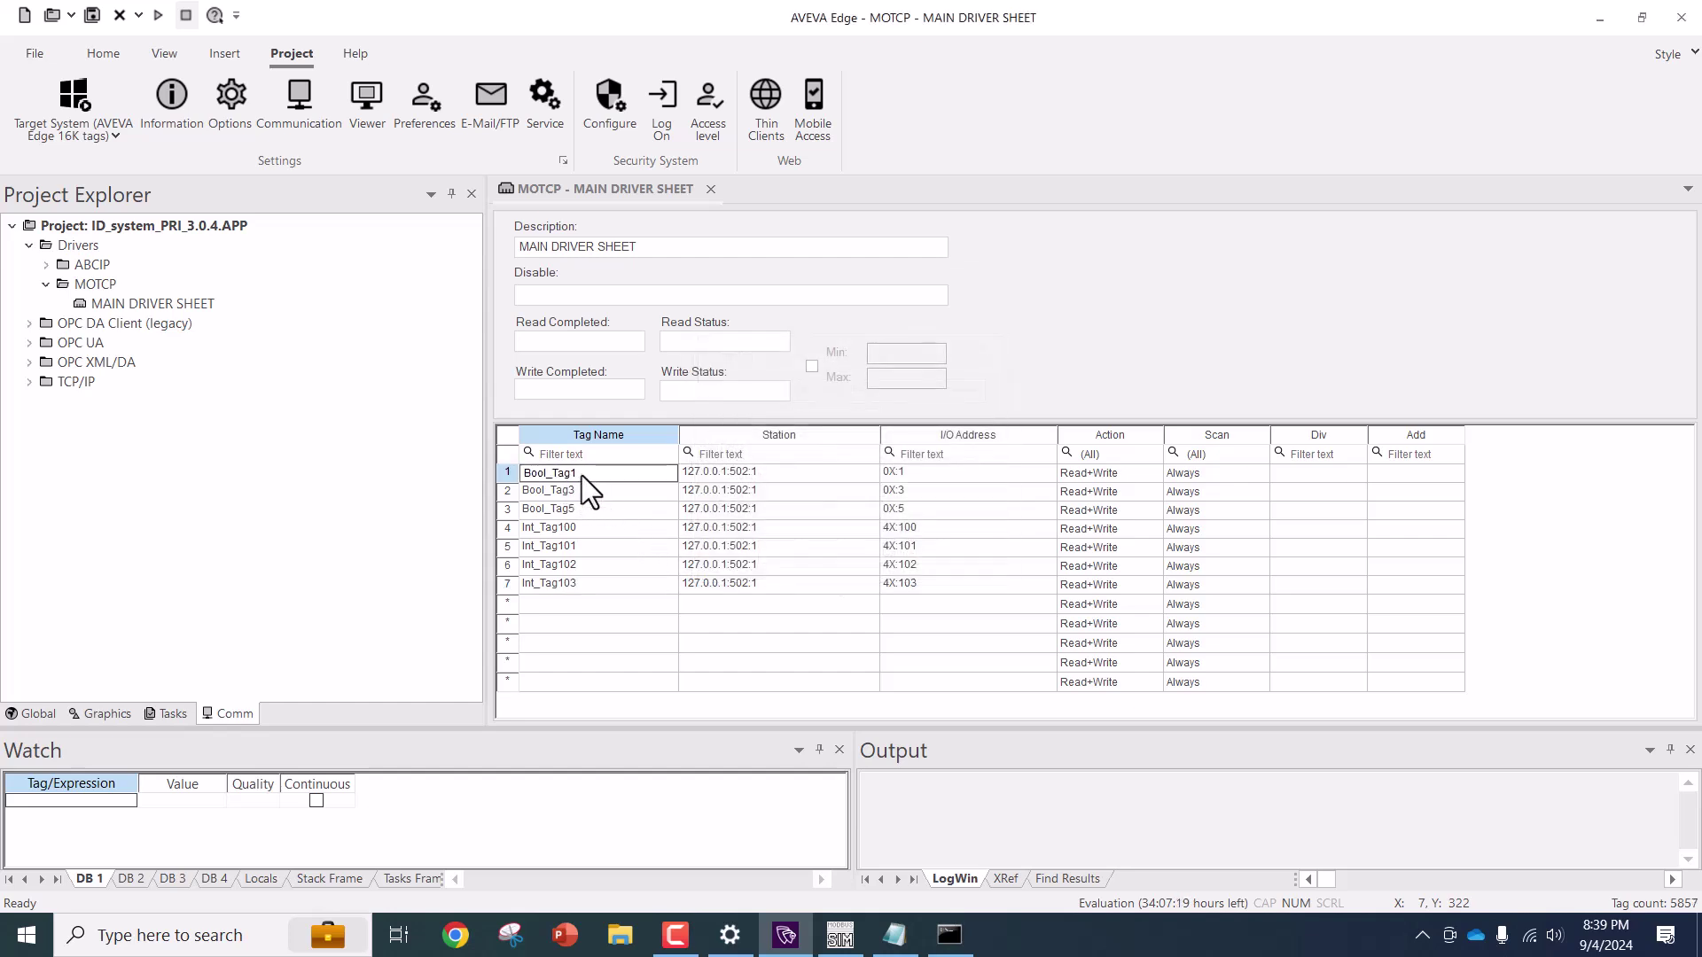
Copy the tag names Bool_Tag1 to Int_Tag103 into a Watch entry, then clear that entry
{"action": "left_click", "coordinate": [596, 561]}
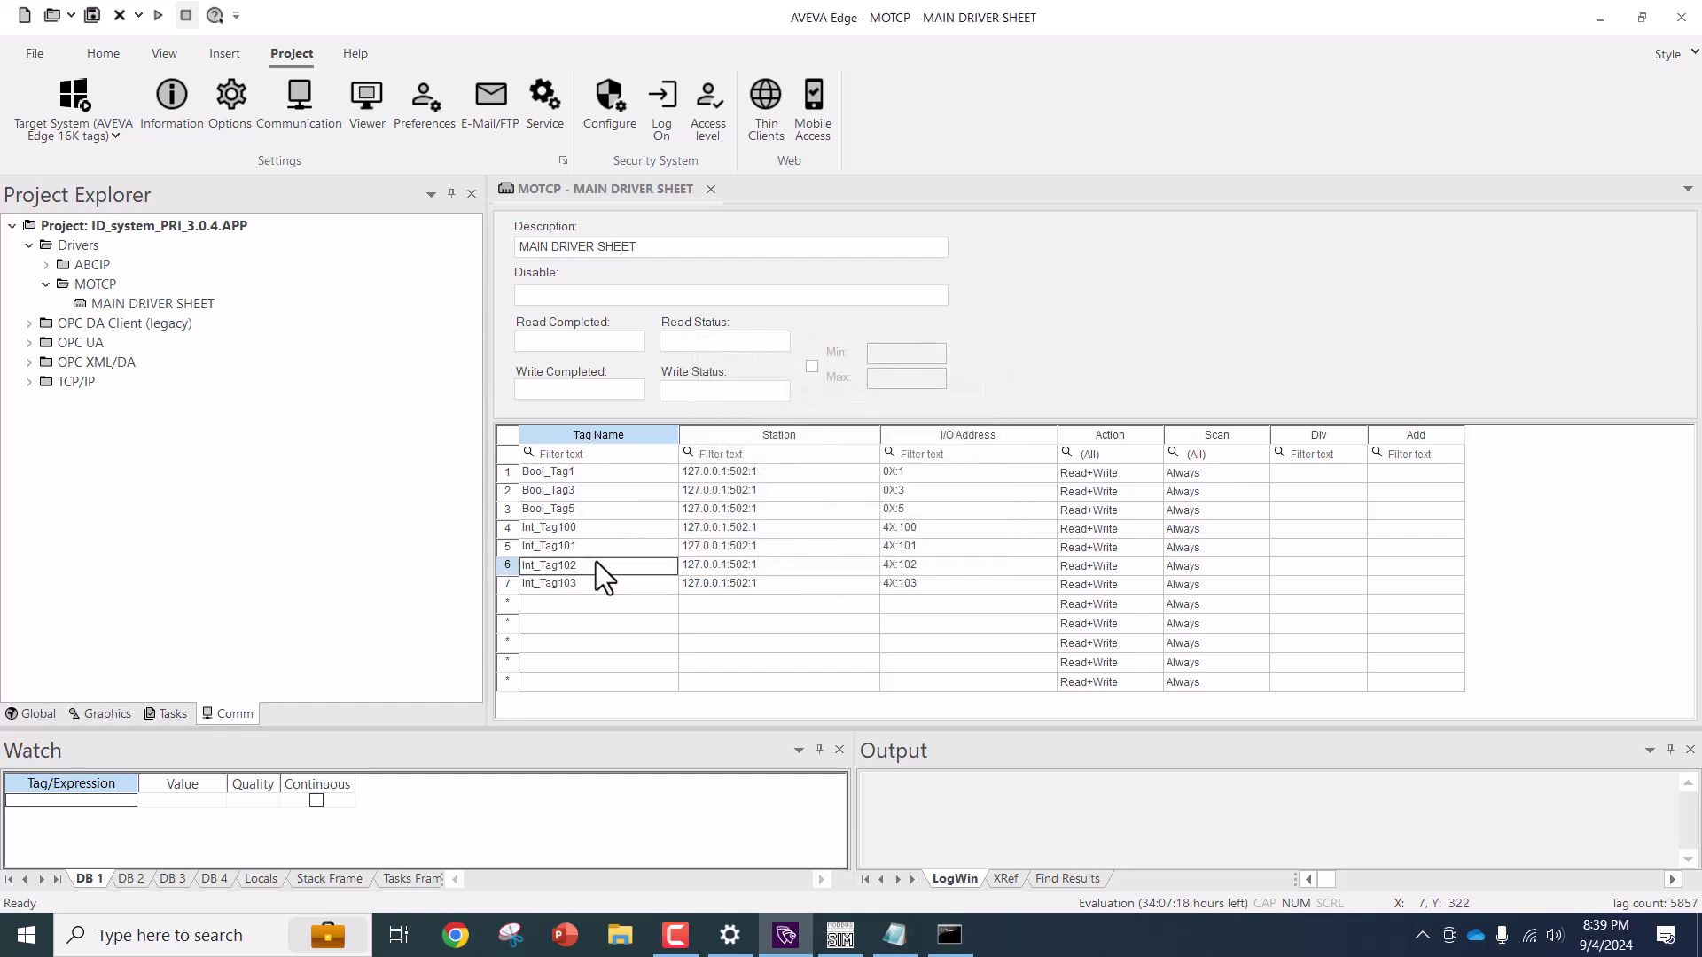
{"action": "right_click", "coordinate": [577, 475]}
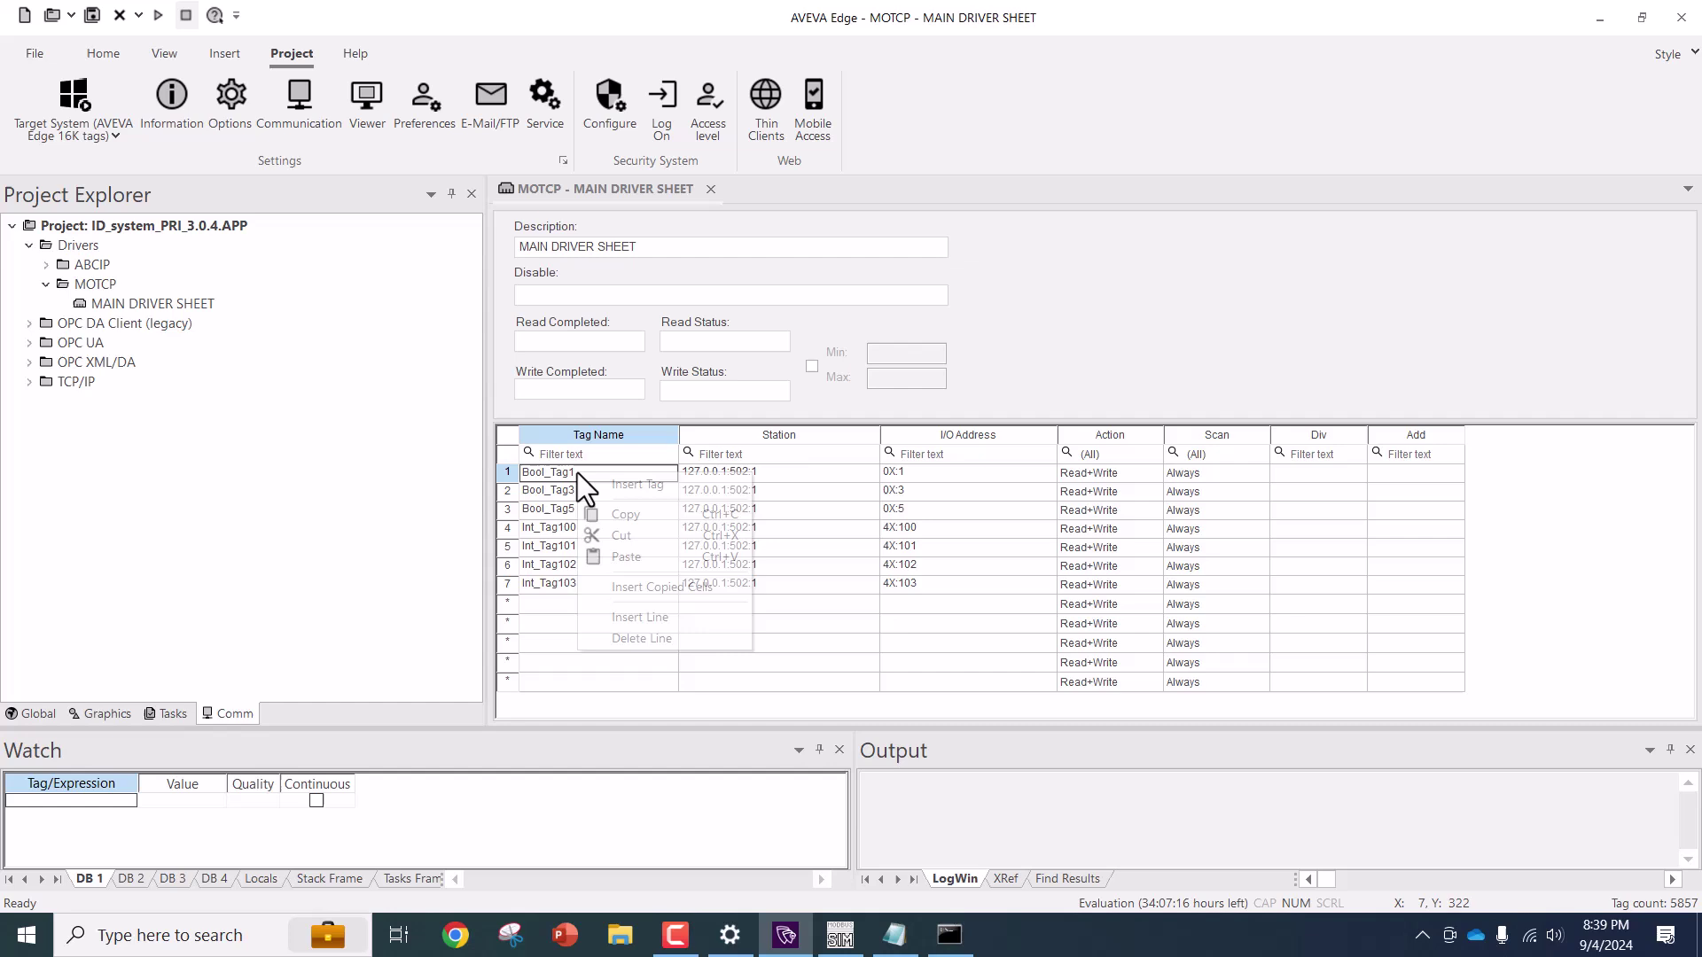
{"action": "left_click", "coordinate": [544, 528]}
{"action": "key", "text": "Up"}
{"action": "key", "text": "Up"}
{"action": "key", "text": "Up"}
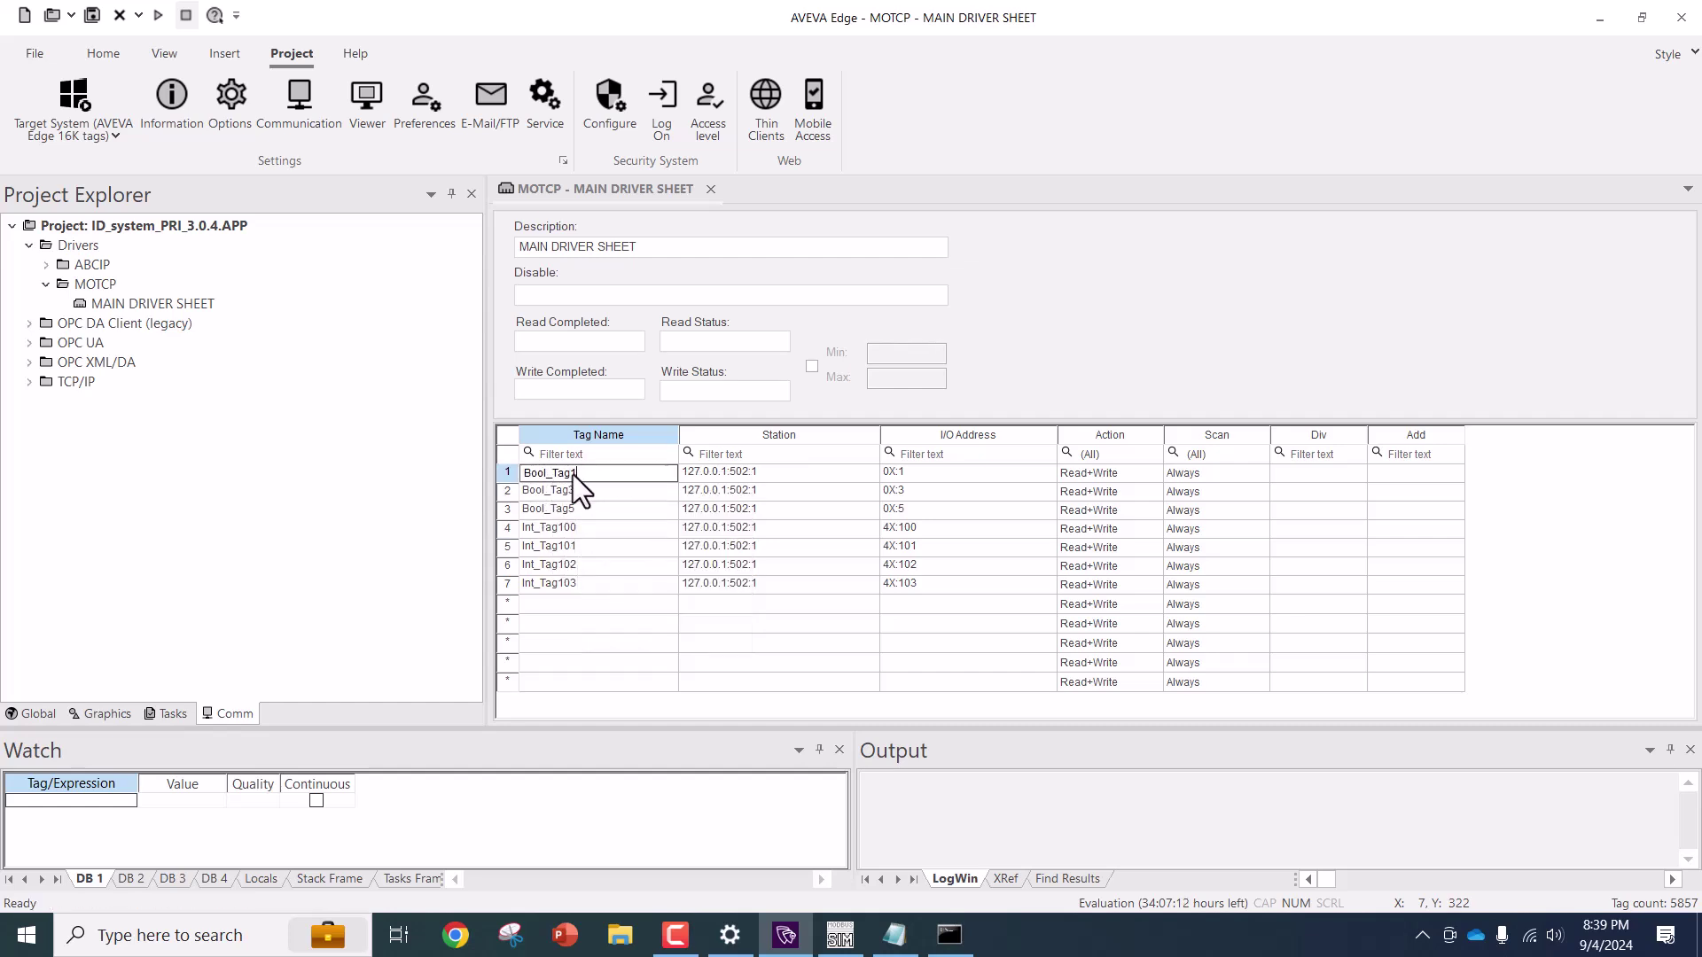
{"action": "key", "text": "Down"}
{"action": "key", "text": "Down"}
{"action": "key", "text": "Down"}
{"action": "key", "text": "Down"}
{"action": "key", "text": "Down"}
{"action": "left_click_drag", "start_coordinate": [587, 477], "coordinate": [593, 581]}
{"action": "key", "text": "ctrl+c"}
{"action": "left_click", "coordinate": [39, 801]}
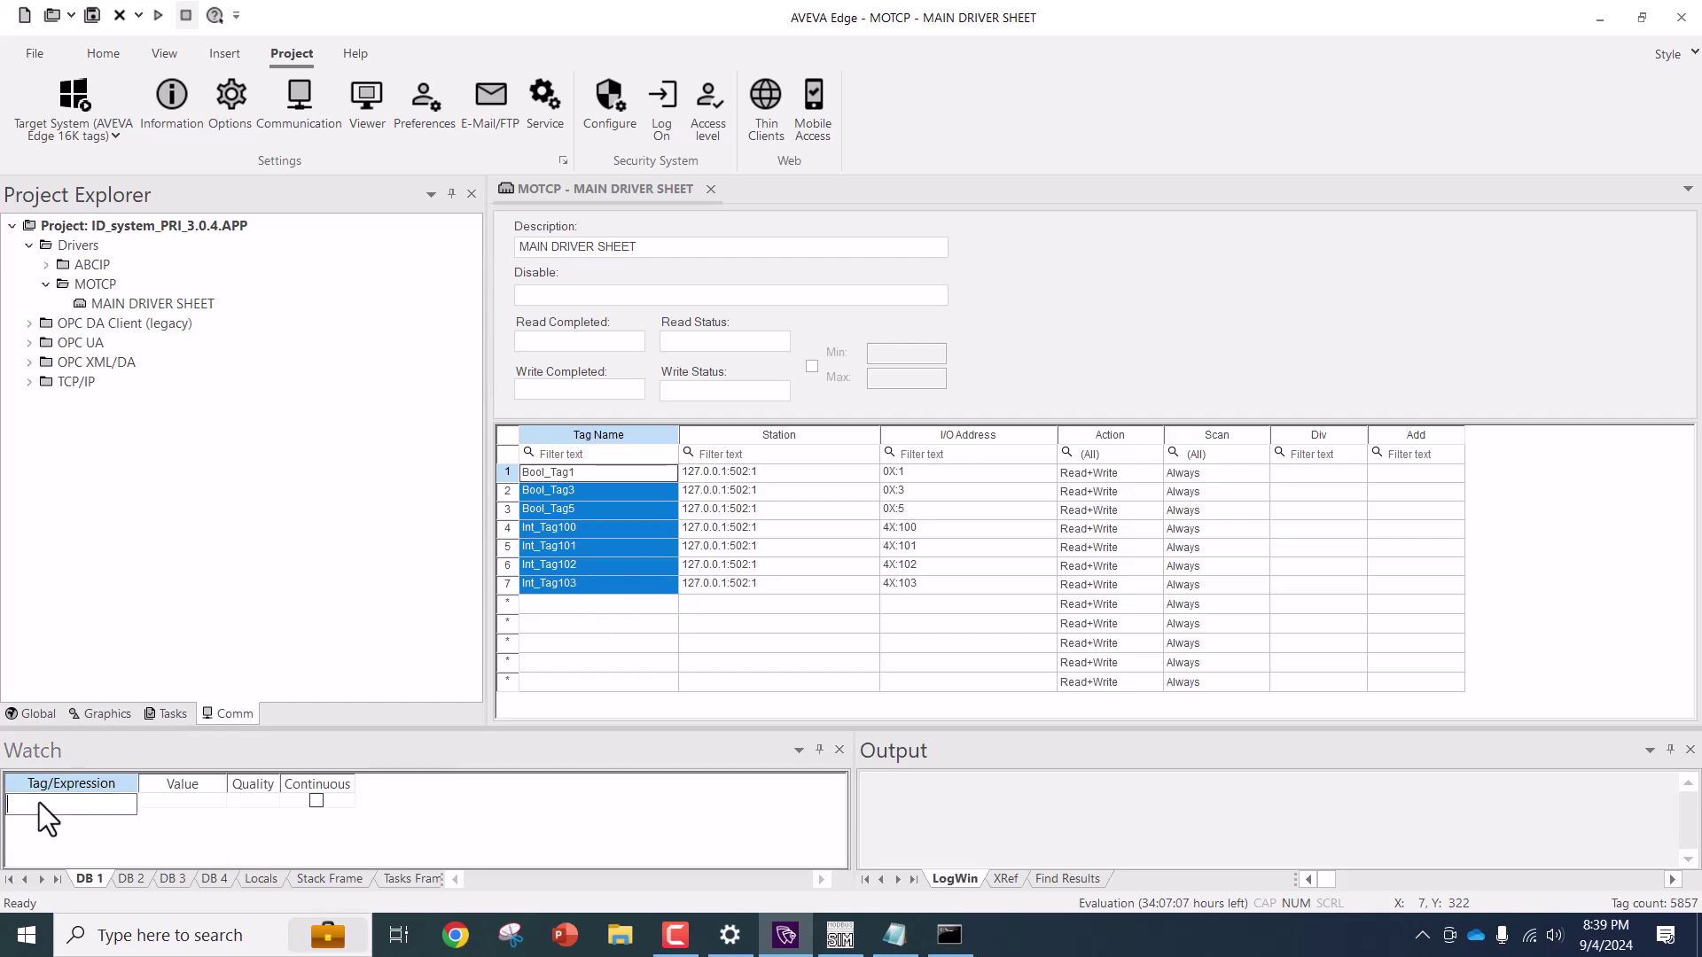
{"action": "key", "text": "ctrl+v"}
{"action": "key", "text": "Return"}
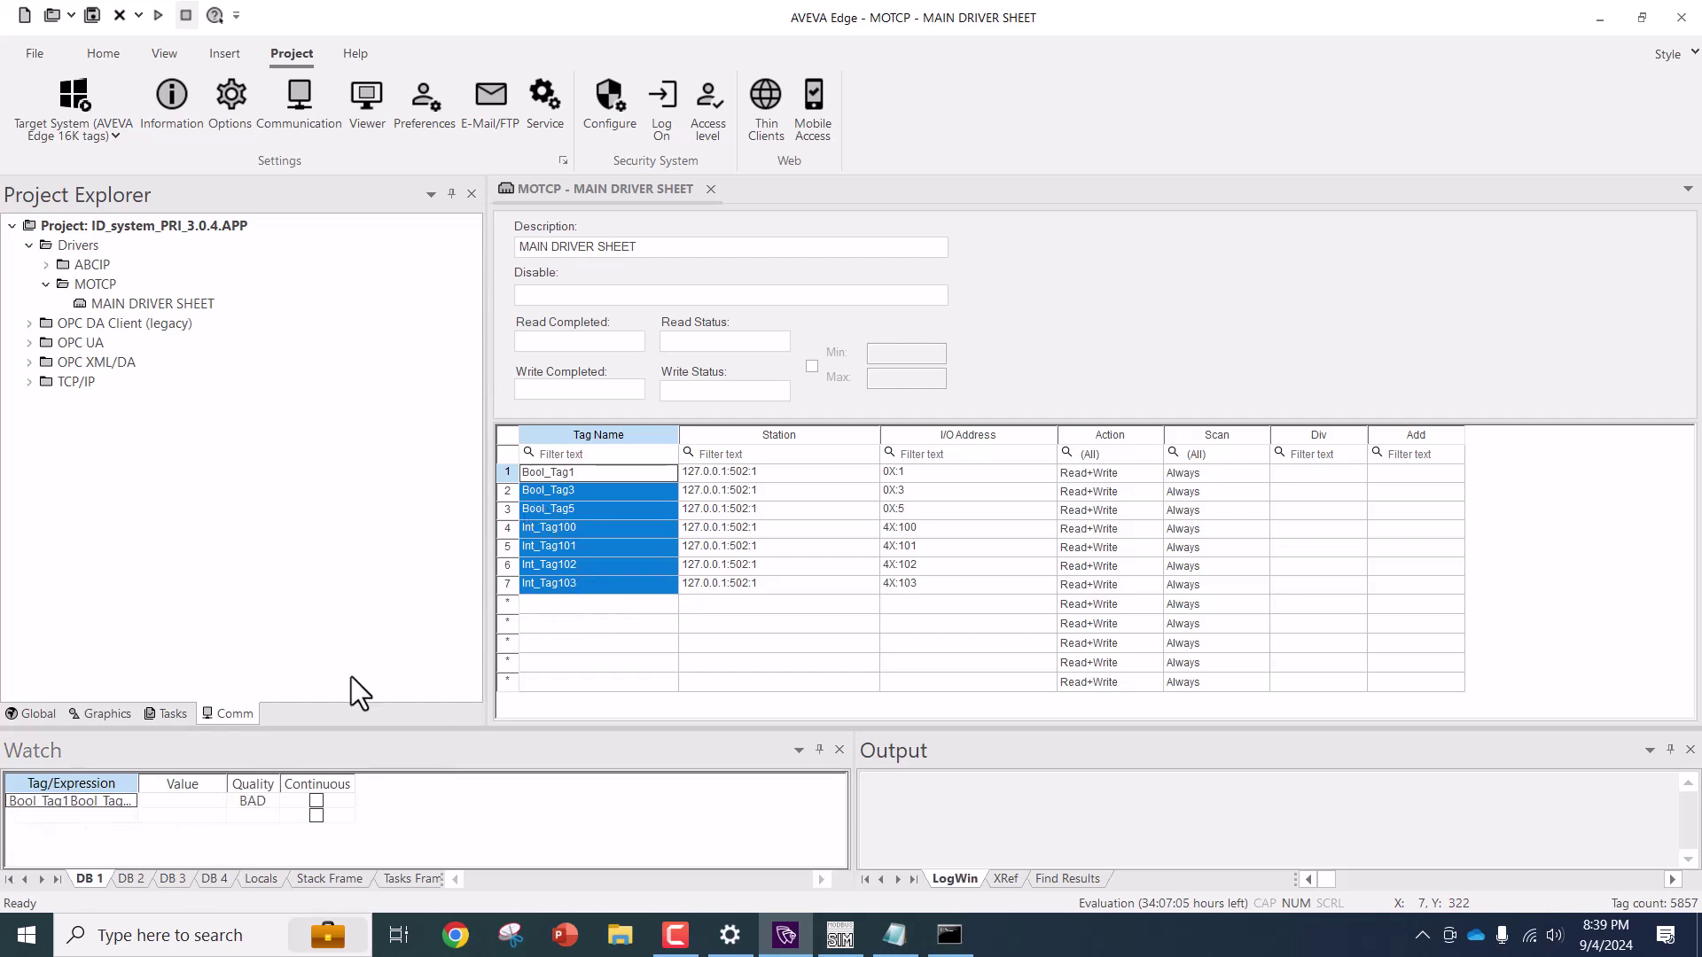
{"action": "double_click", "coordinate": [93, 806]}
{"action": "left_click_drag", "start_coordinate": [93, 806], "coordinate": [2, 807]}
{"action": "key", "text": "Delete"}
{"action": "key", "text": "Delete"}
{"action": "key", "text": "Delete"}
{"action": "key", "text": "Delete"}
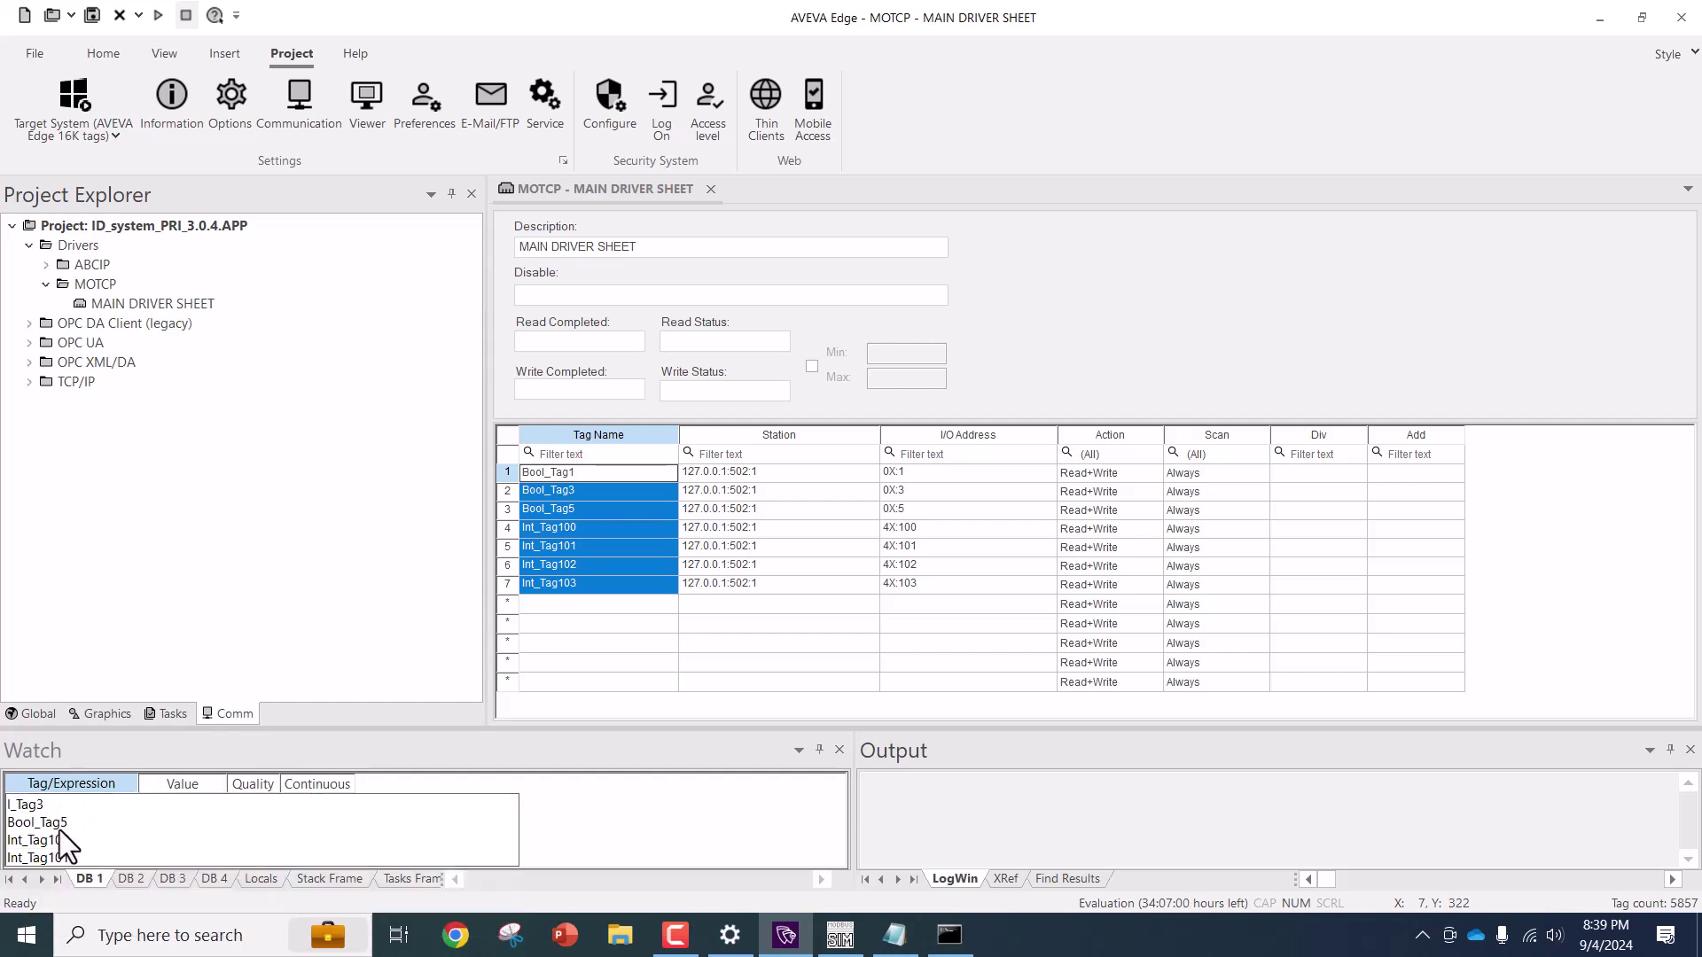
{"action": "key", "text": "Delete"}
{"action": "key", "text": "Delete"}
{"action": "key", "text": "Delete"}
{"action": "key", "text": "Delete"}
{"action": "key", "text": "Delete"}
{"action": "key", "text": "Delete"}
{"action": "key", "text": "Delete"}
{"action": "key", "text": "Delete"}
{"action": "key", "text": "Delete"}
{"action": "key", "text": "Delete"}
{"action": "key", "text": "Delete"}
{"action": "key", "text": "Delete"}
{"action": "key", "text": "Delete"}
{"action": "key", "text": "Delete"}
{"action": "key", "text": "Delete"}
{"action": "key", "text": "Delete"}
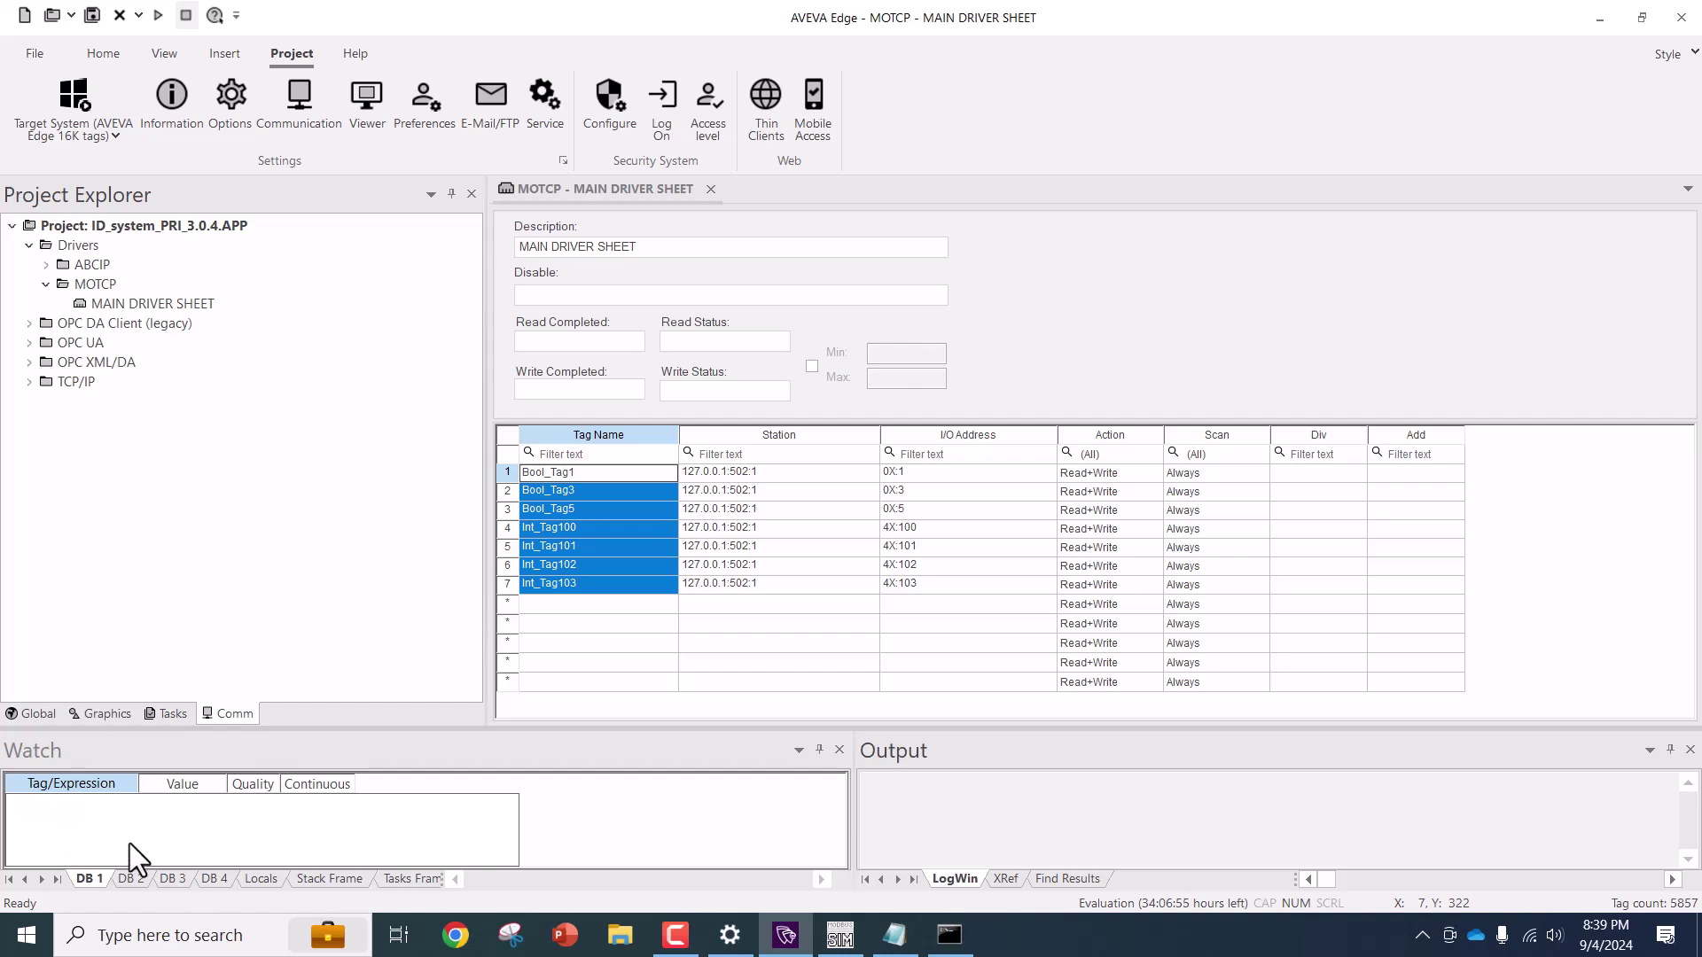
Paste the seven tags as separate Watch rows, delete the empty BAD row, and enlarge the panel
{"action": "left_click", "coordinate": [560, 438]}
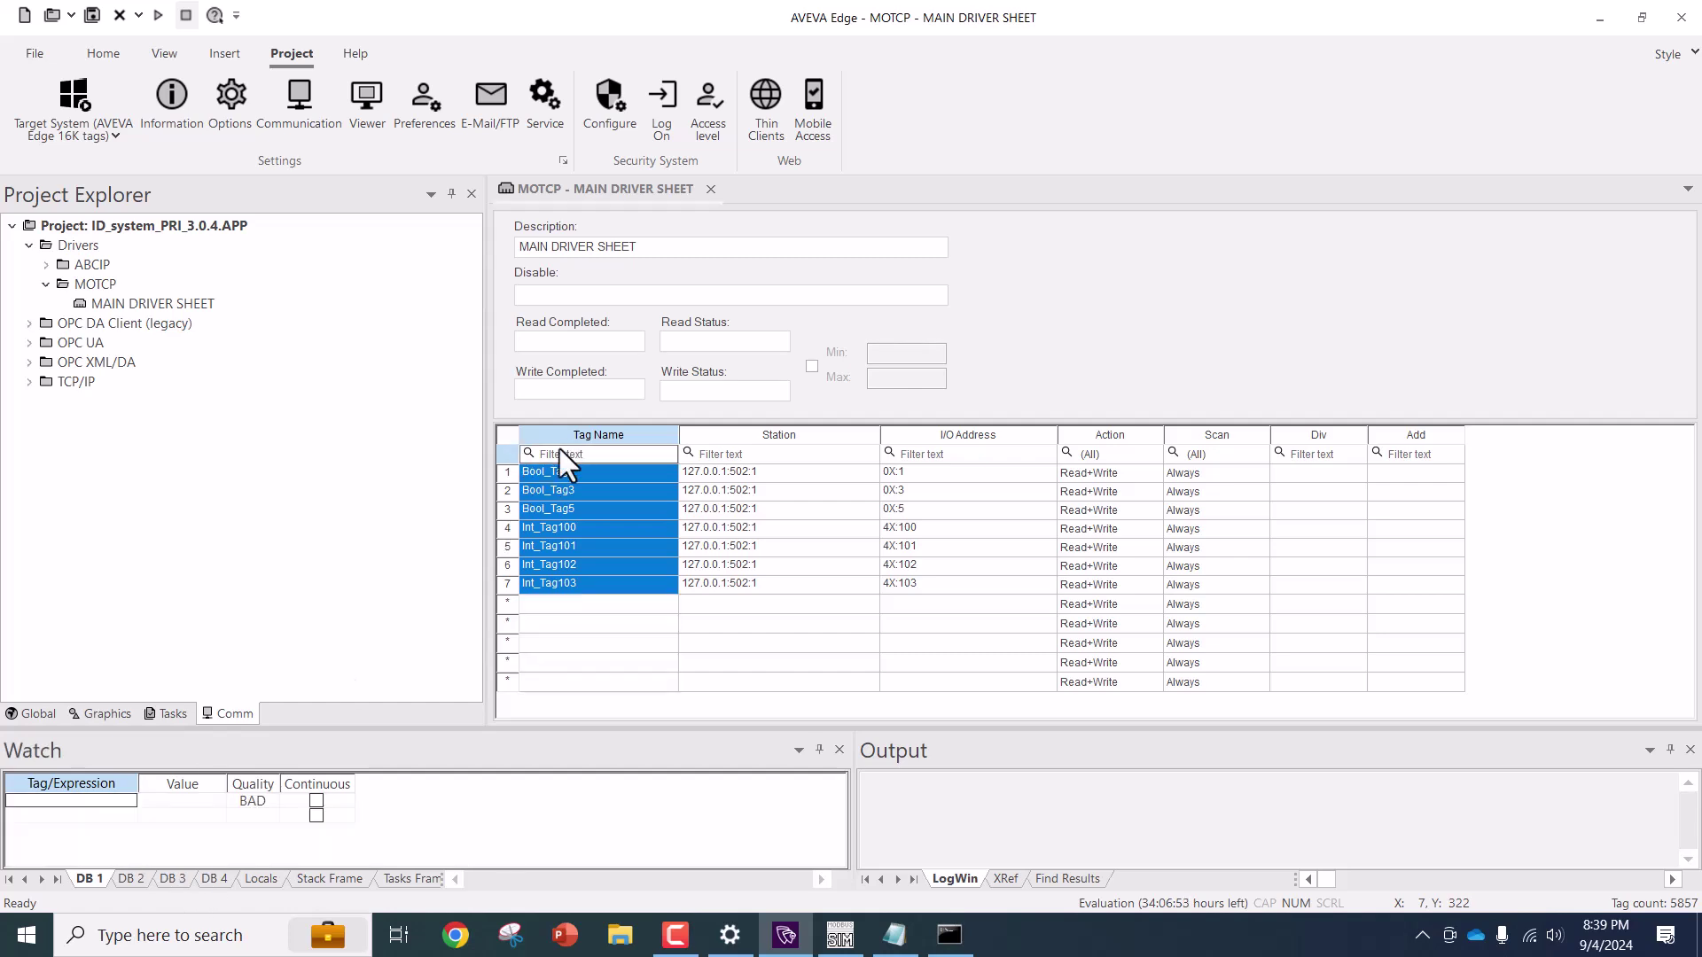
{"action": "key", "text": "ctrl+v"}
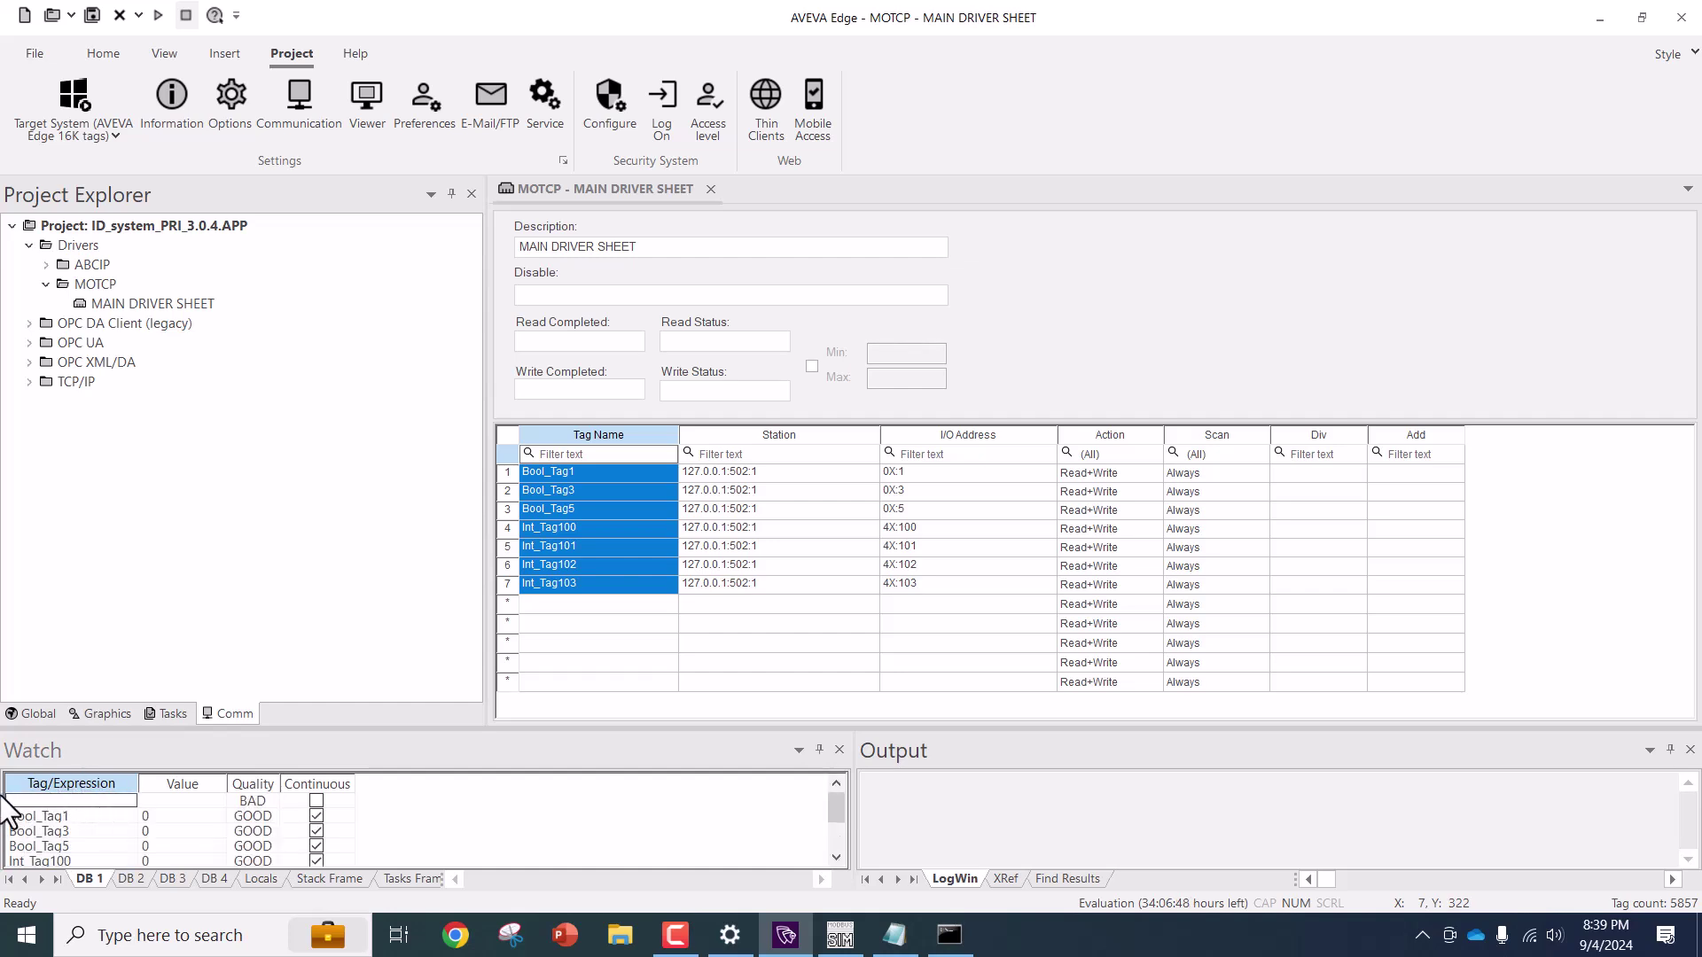
{"action": "right_click", "coordinate": [28, 796]}
{"action": "left_click", "coordinate": [83, 746]}
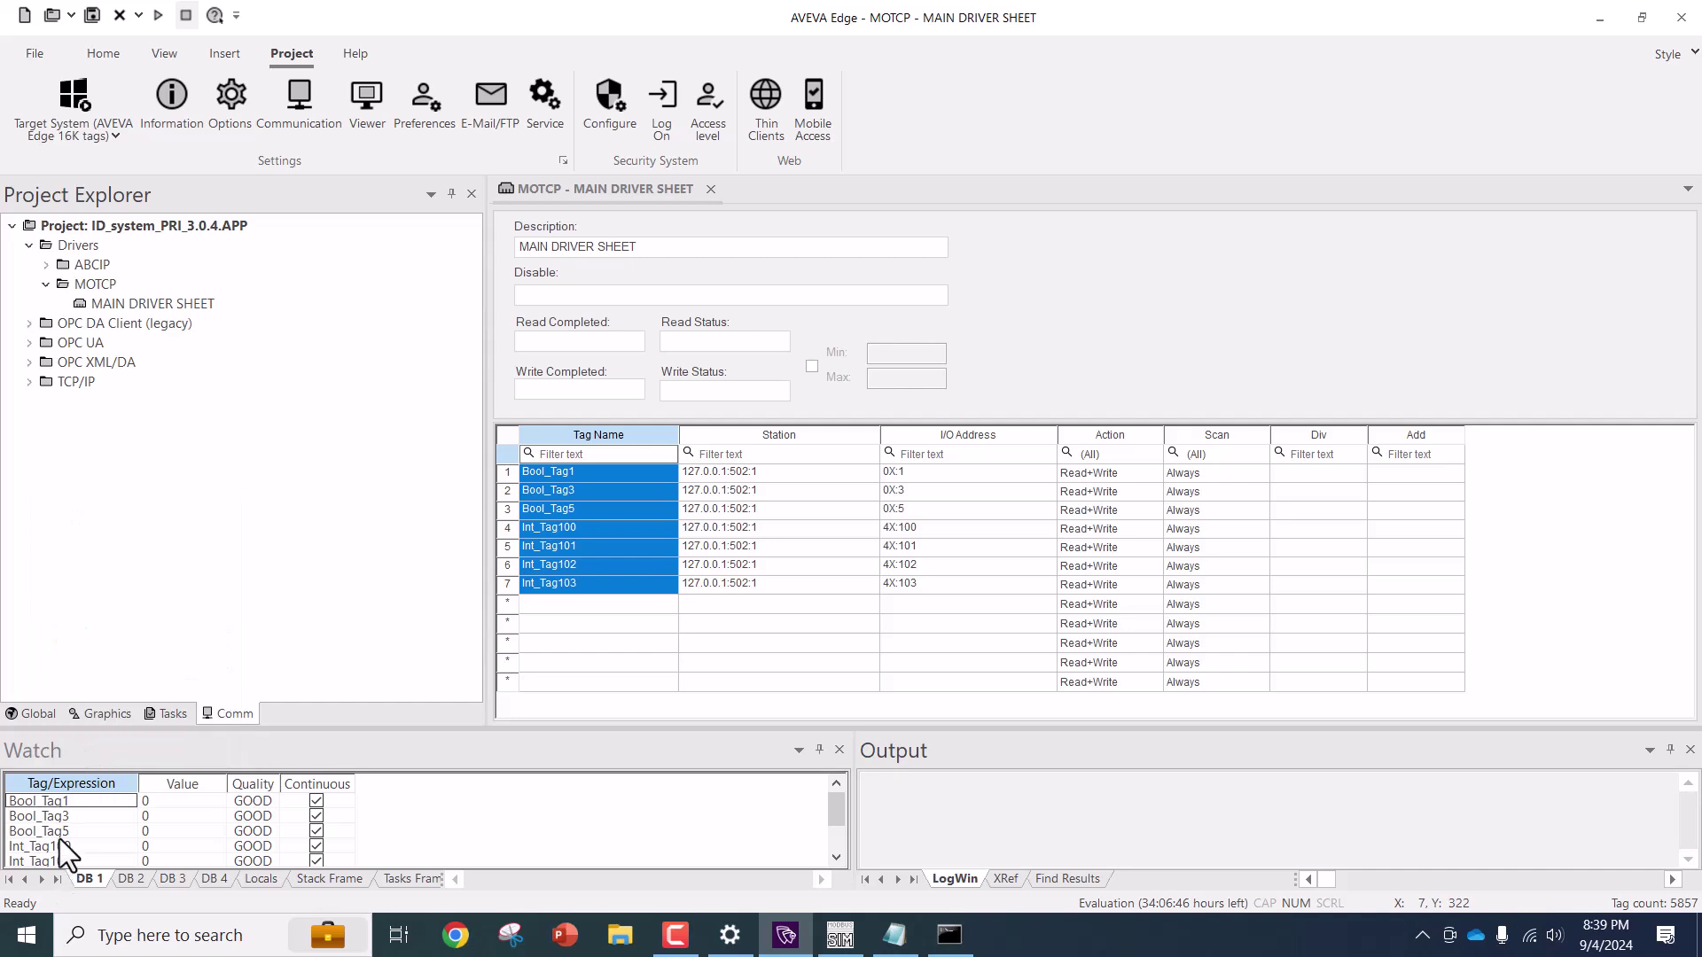
{"action": "scroll", "coordinate": [63, 829], "scroll_direction": "down", "scroll_amount": 1}
{"action": "left_click_drag", "start_coordinate": [175, 732], "coordinate": [189, 615]}
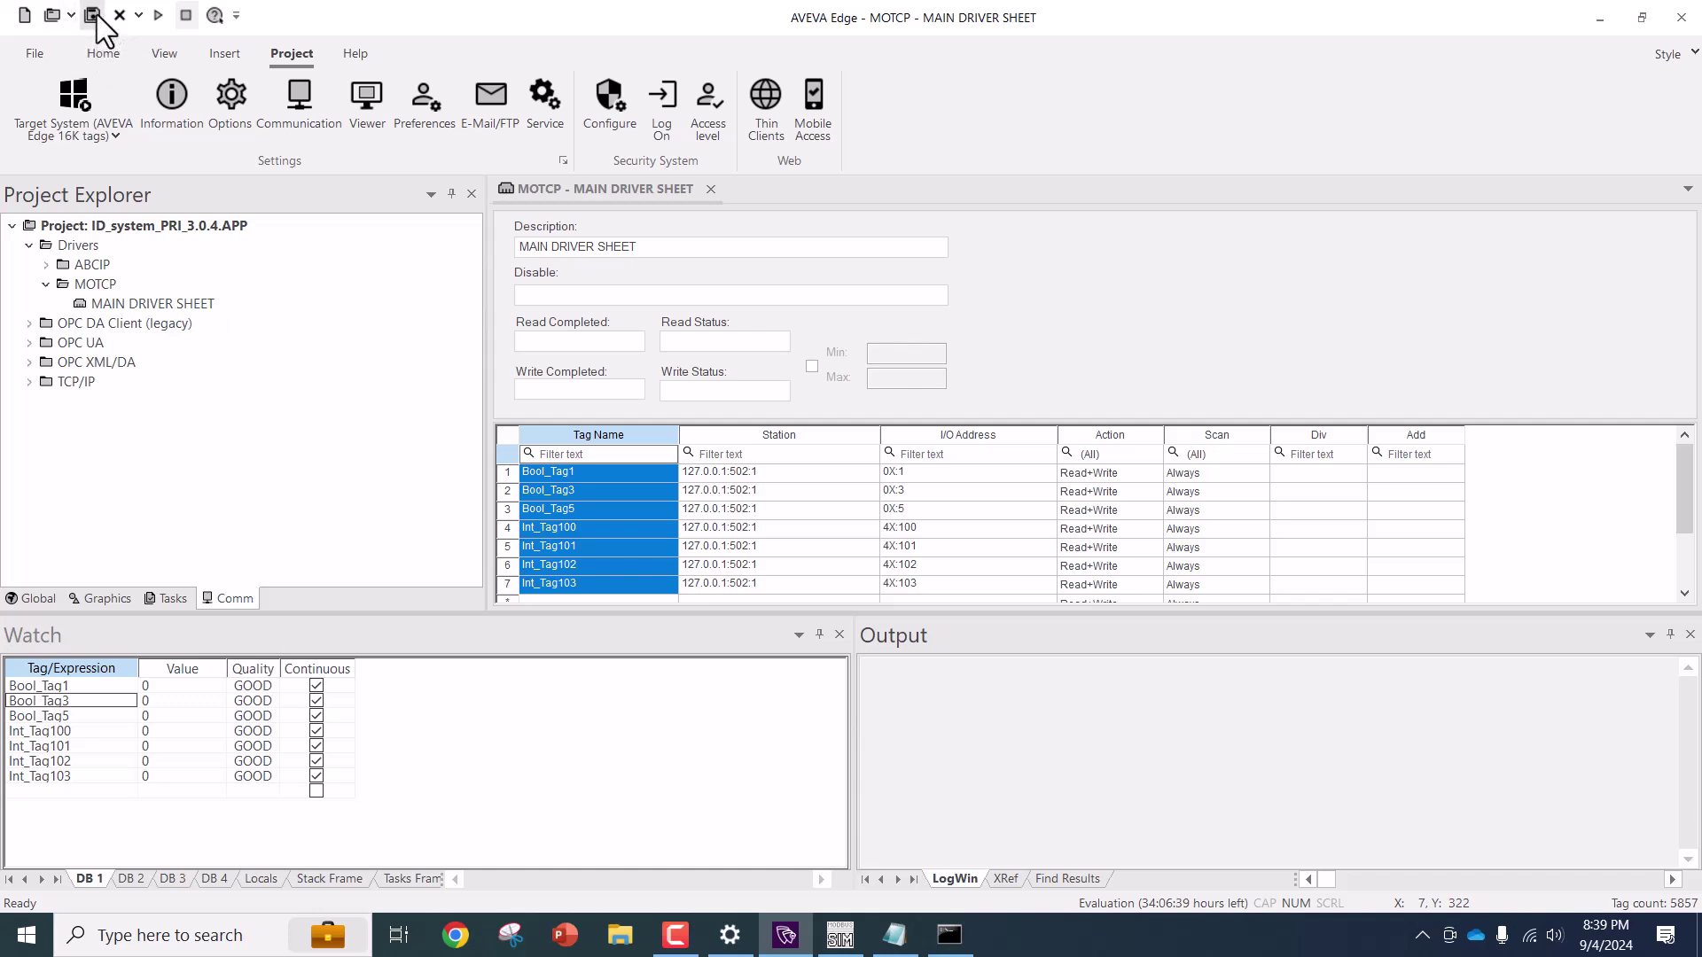
Run the project, check the Bool_Tag1, Bool_Tag5 and Int_Tag100 values, then switch to ModSim32
{"action": "left_click", "coordinate": [158, 15]}
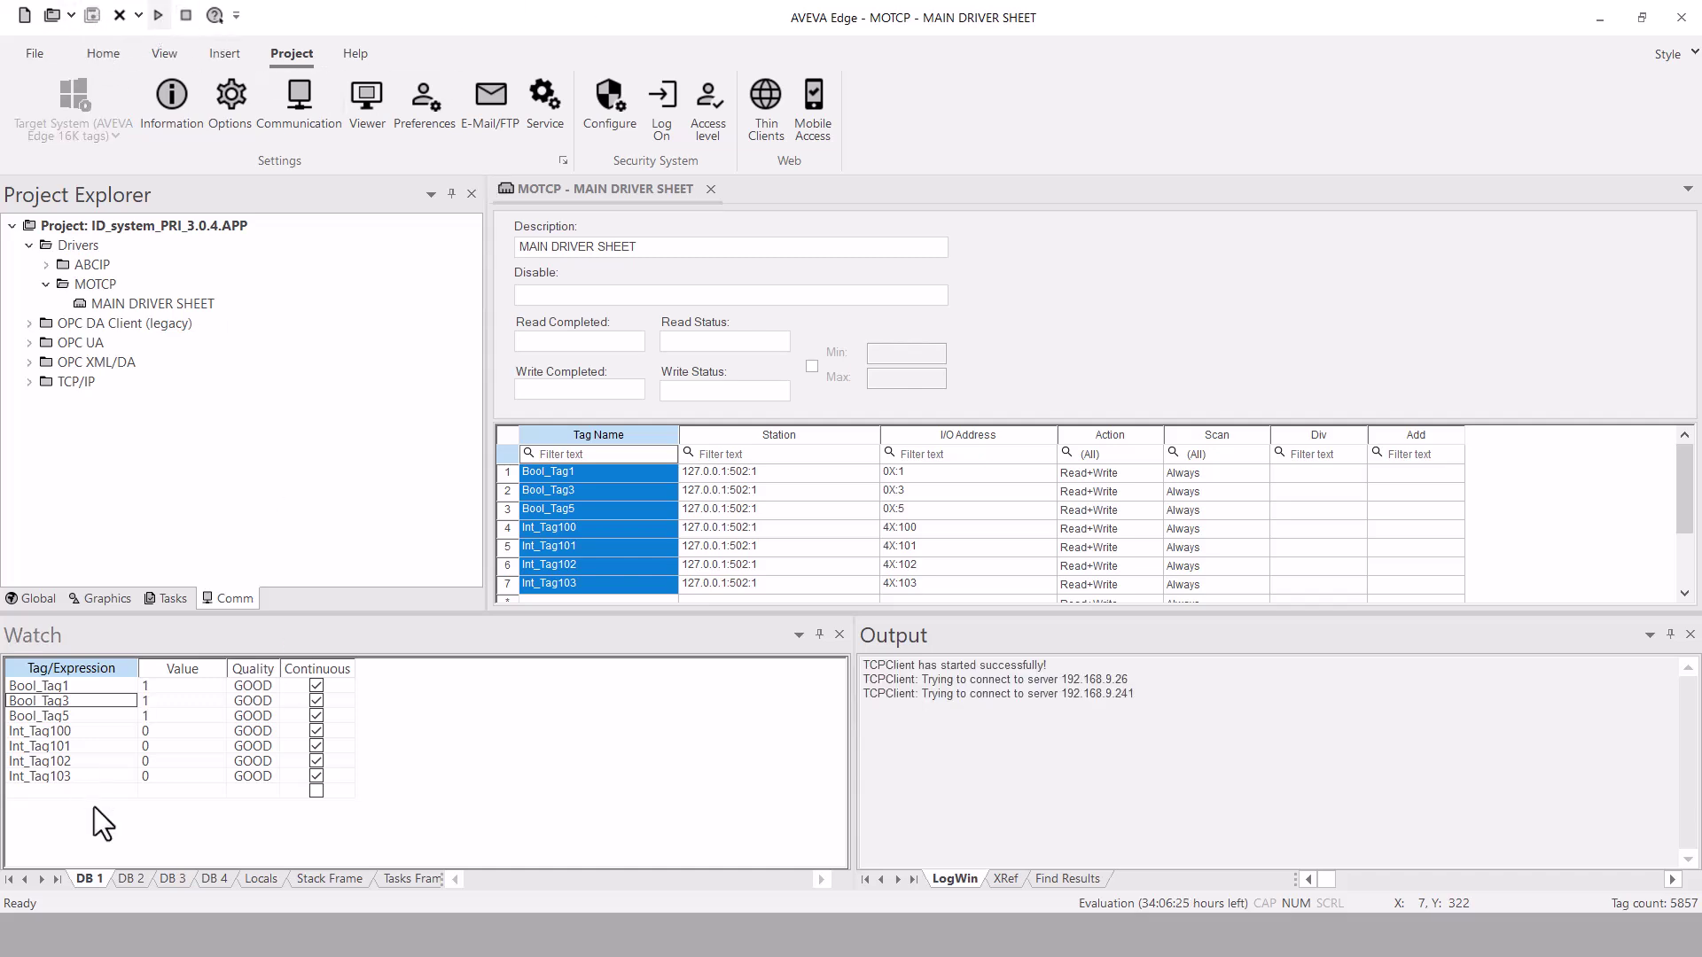
{"action": "left_click", "coordinate": [165, 692]}
{"action": "left_click", "coordinate": [161, 716]}
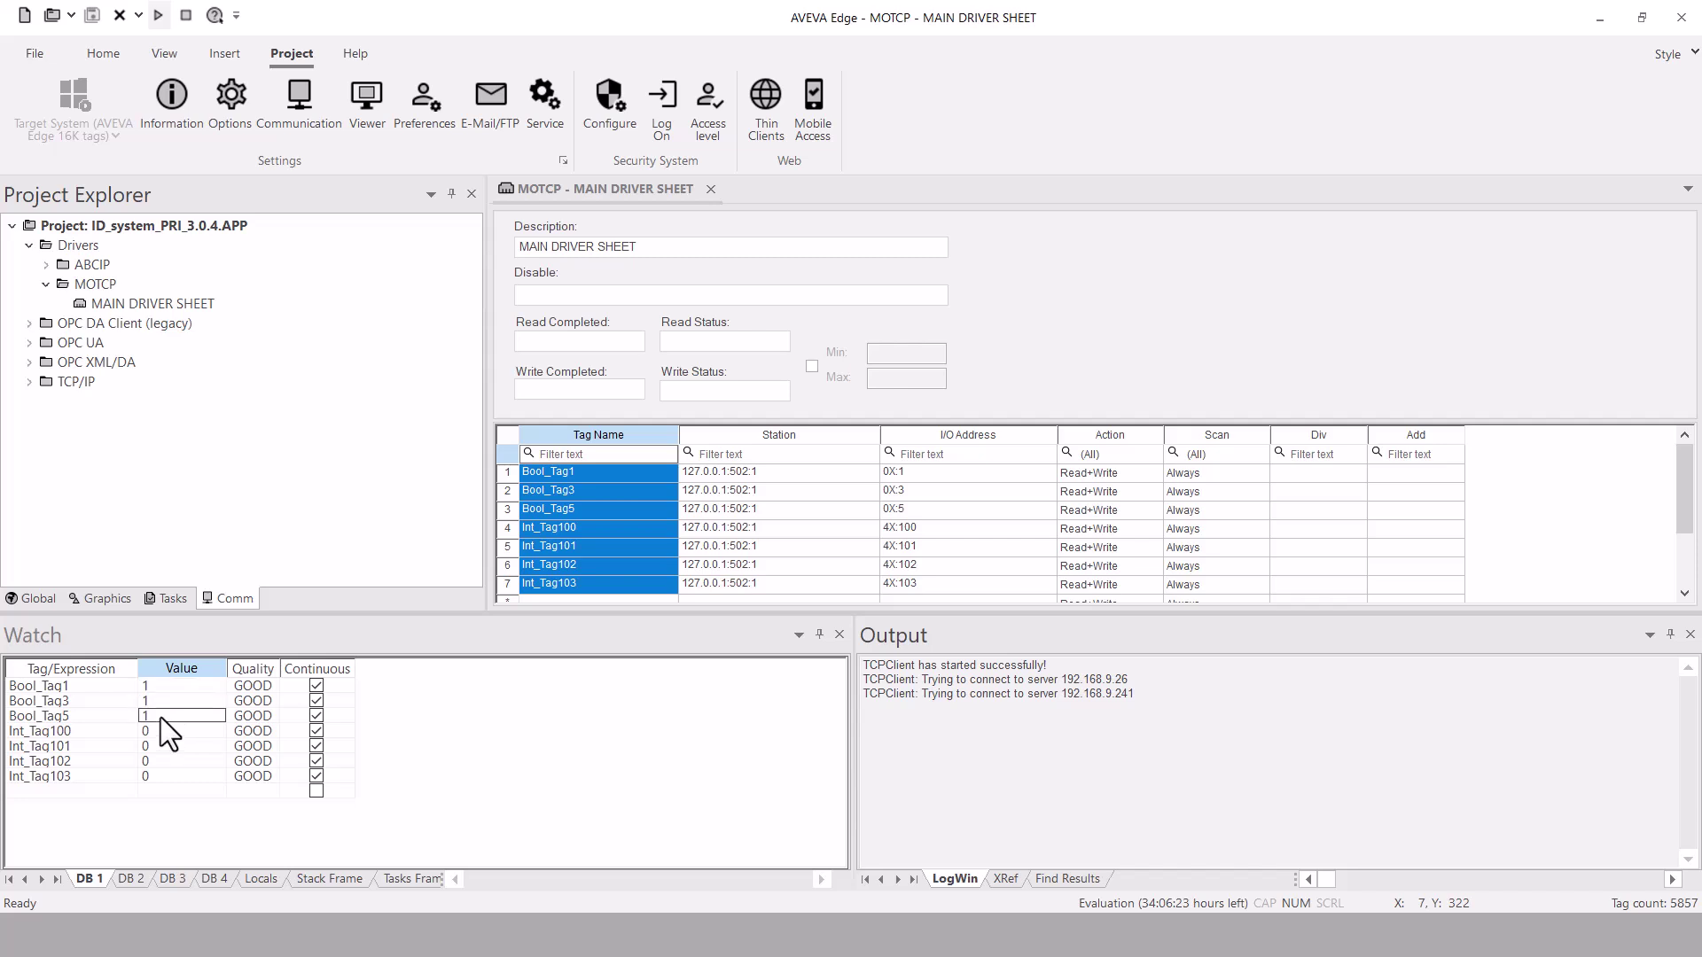
{"action": "left_click", "coordinate": [152, 732]}
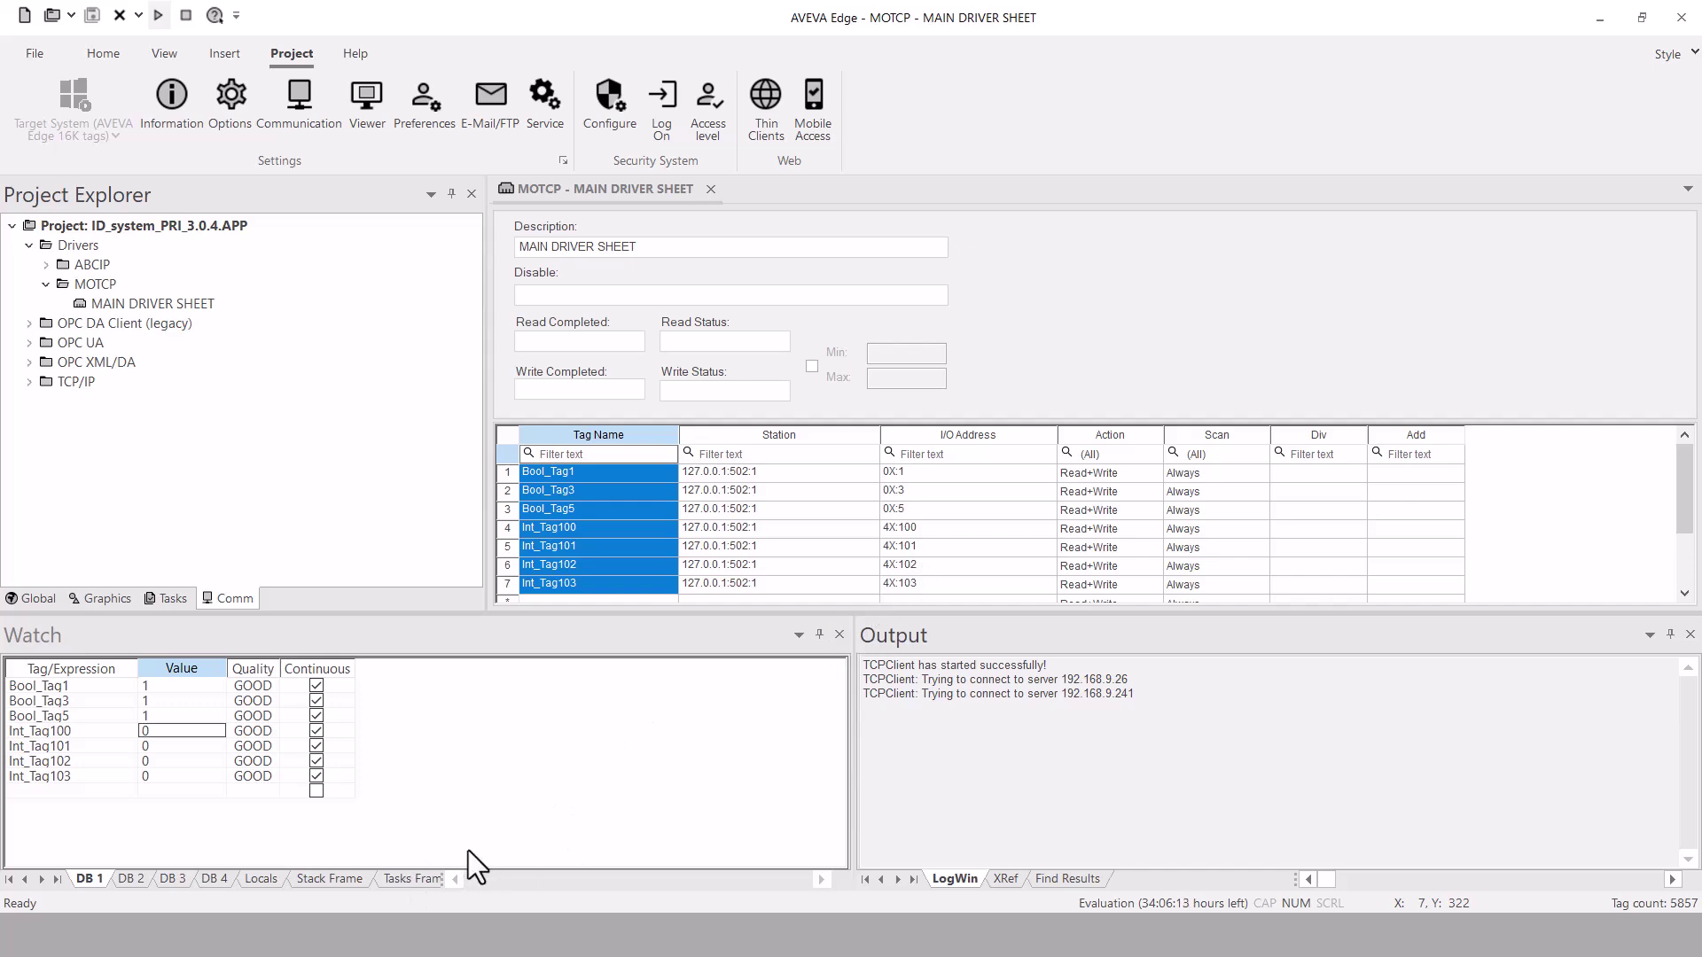
{"action": "key", "text": "super"}
{"action": "left_click", "coordinate": [838, 936]}
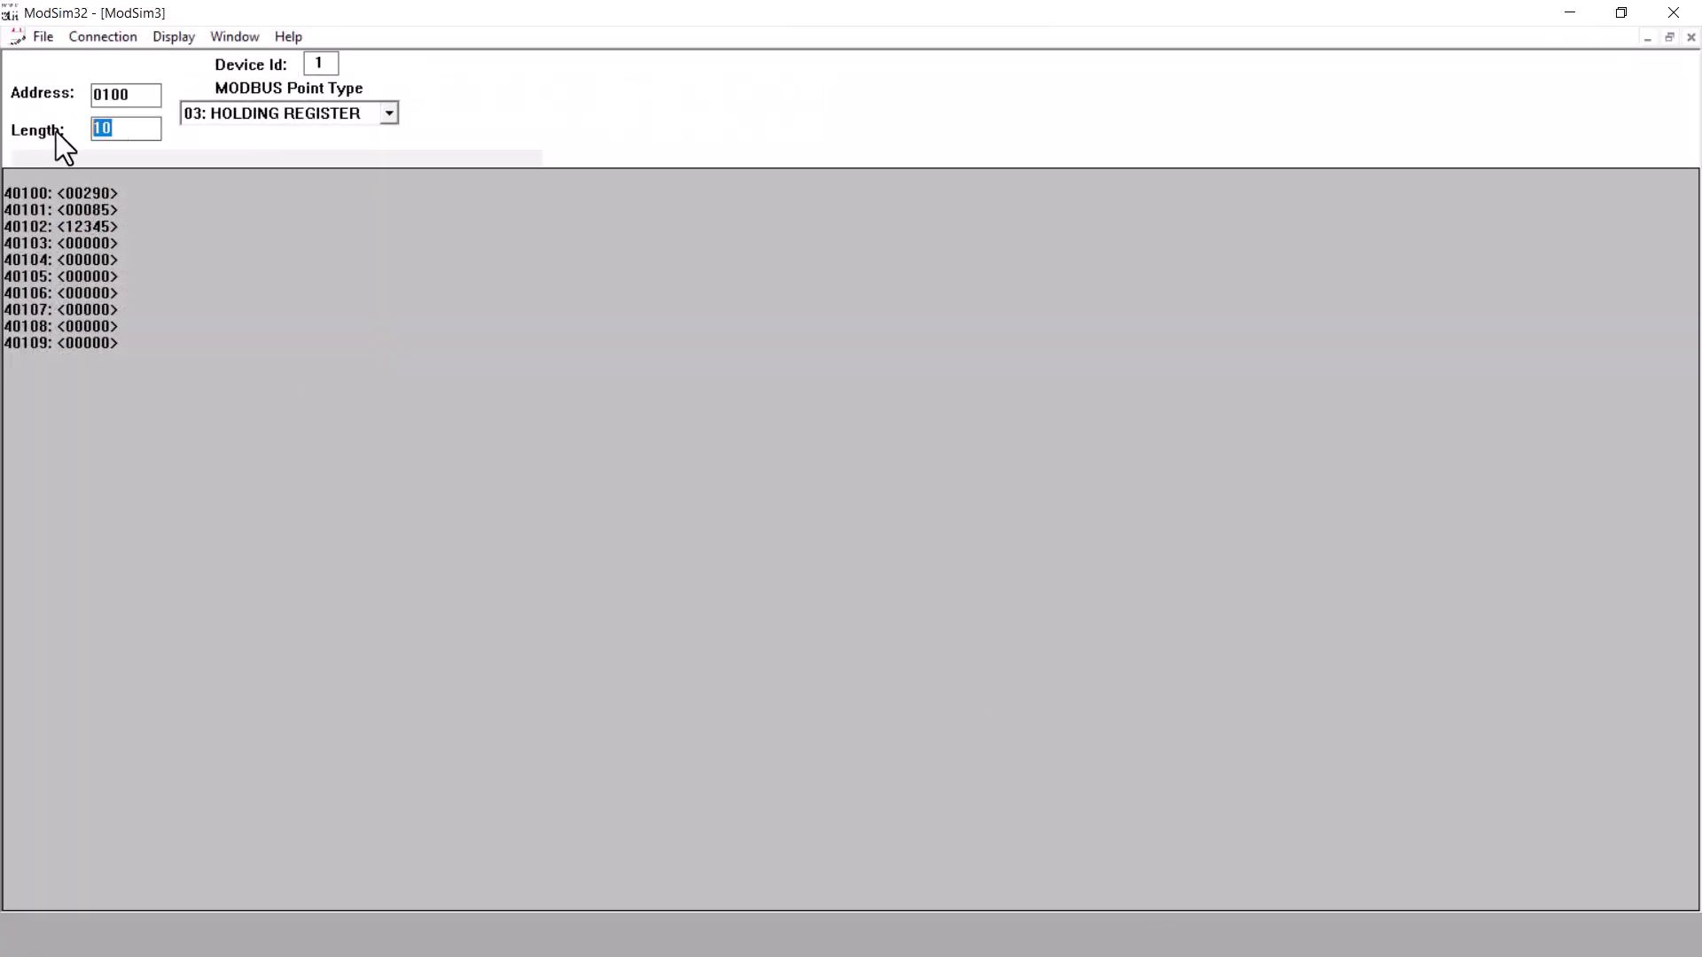
Back in AVEVA Edge, check Int_Tag101 and row 4's station and 4X:100 address
{"action": "left_click", "coordinate": [1570, 13]}
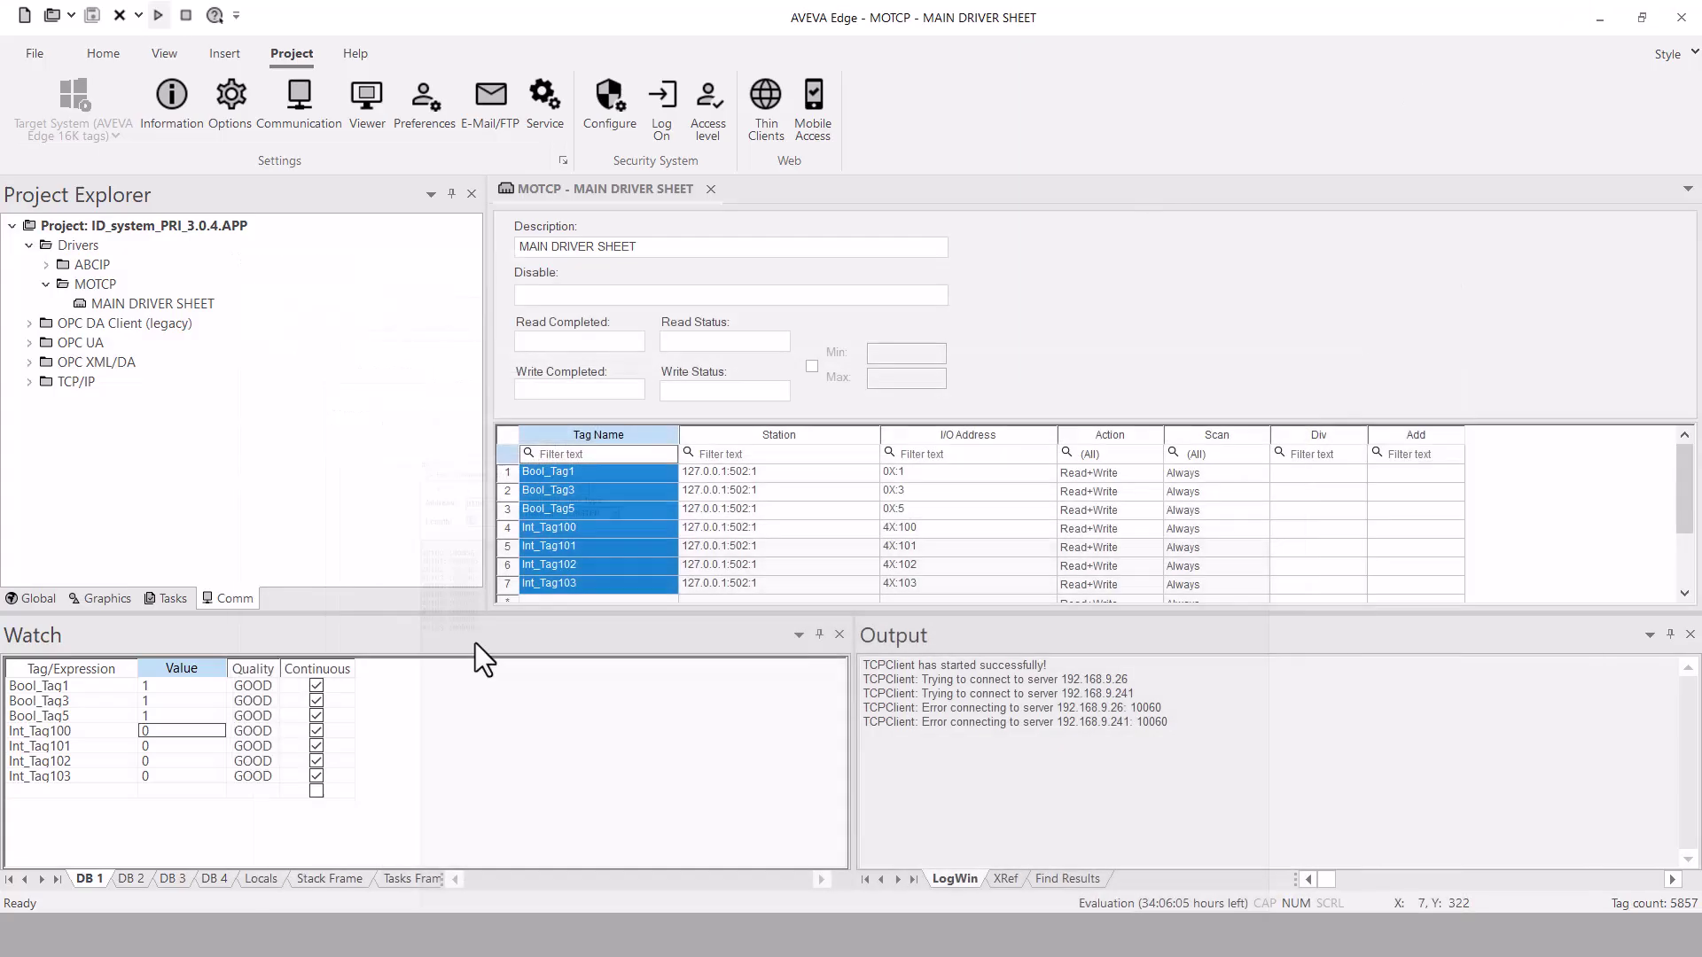
{"action": "left_click", "coordinate": [151, 746]}
{"action": "left_click", "coordinate": [632, 527]}
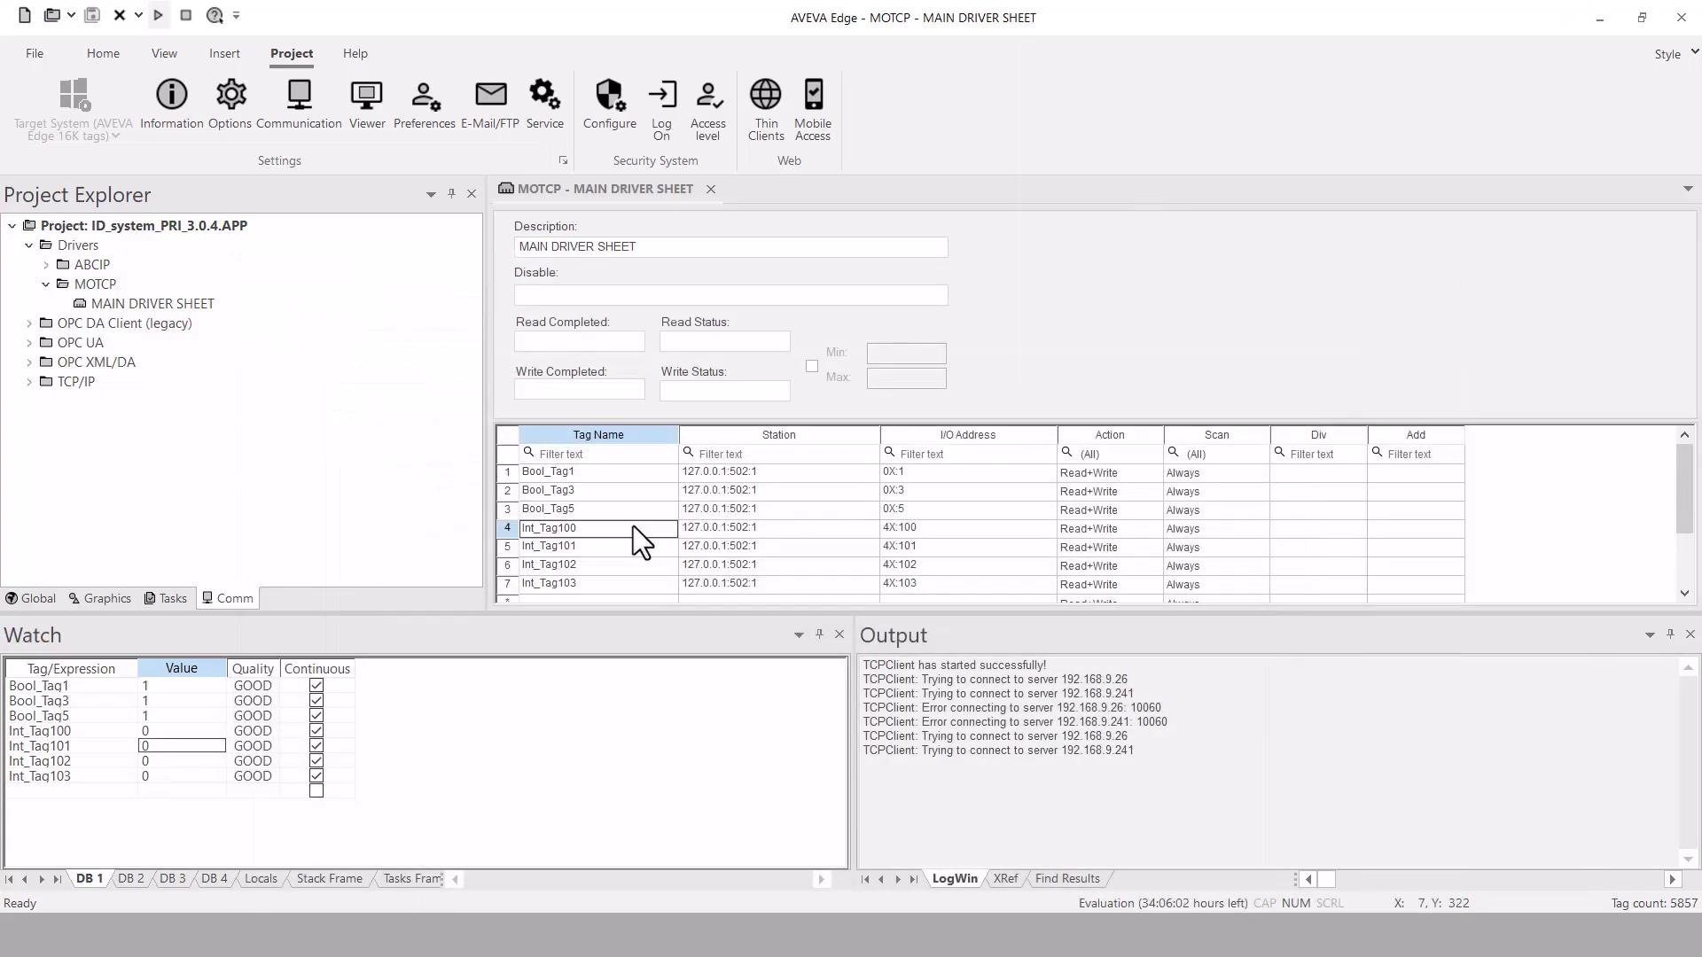
{"action": "left_click", "coordinate": [725, 529]}
{"action": "left_click", "coordinate": [901, 529]}
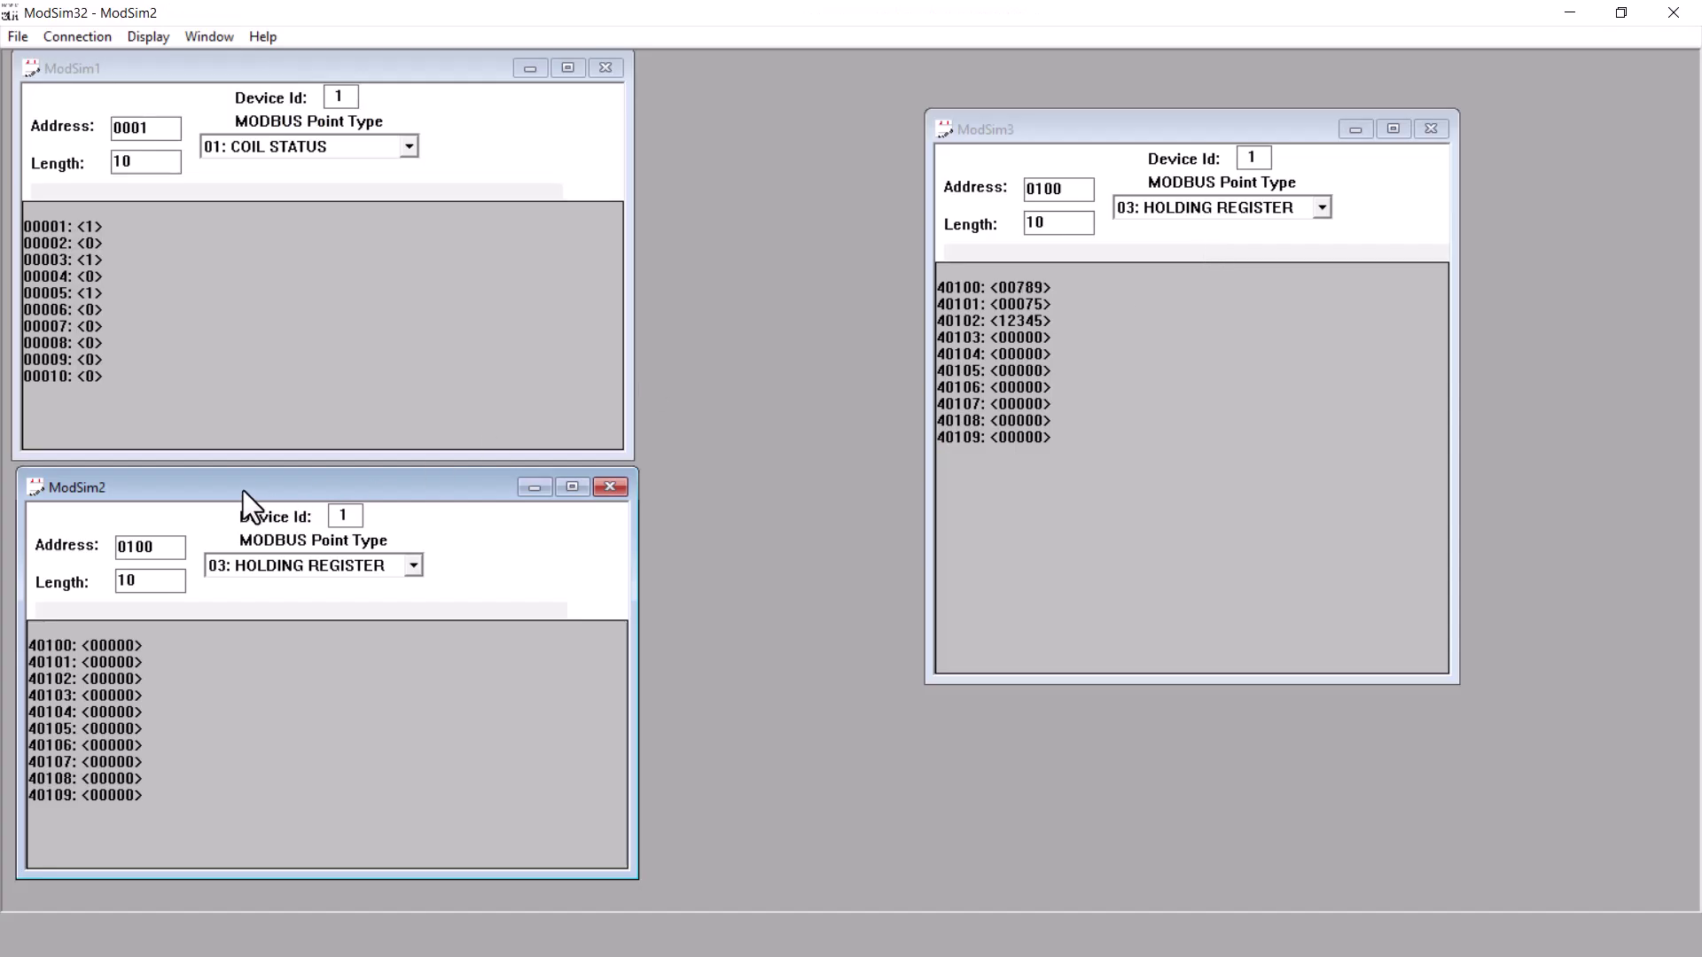
Close the third simulator window and give register 40100 random auto-simulation, interval 1, high limit 123
{"action": "left_click", "coordinate": [1430, 129]}
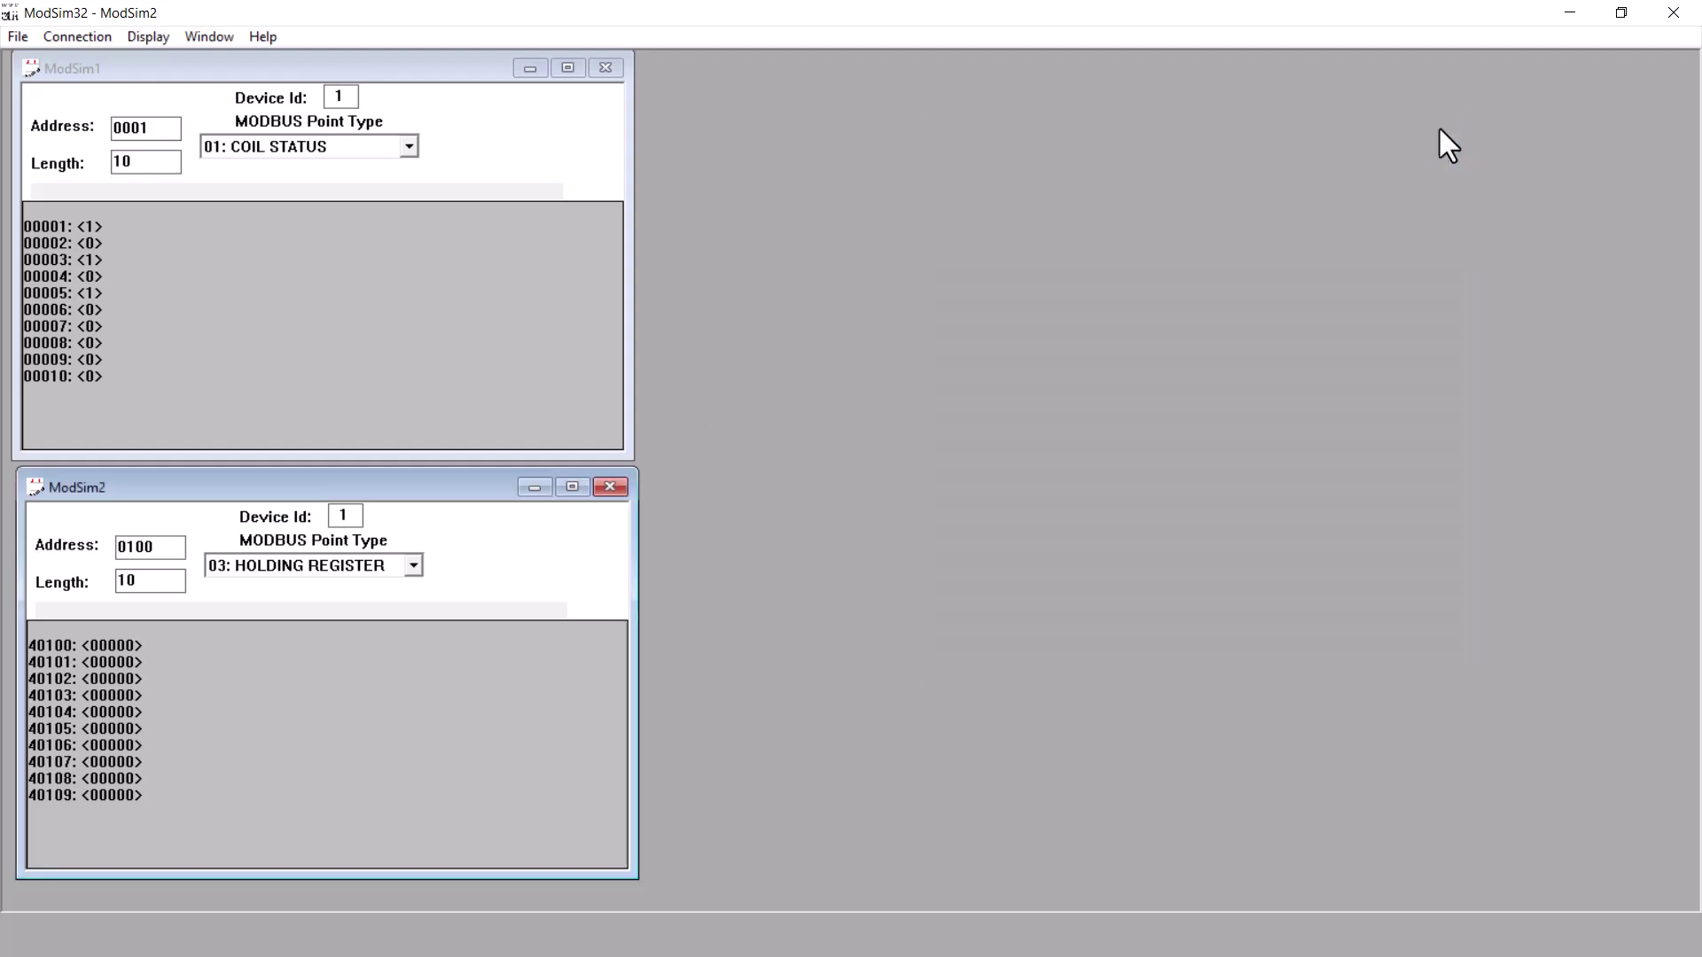
{"action": "double_click", "coordinate": [125, 647]}
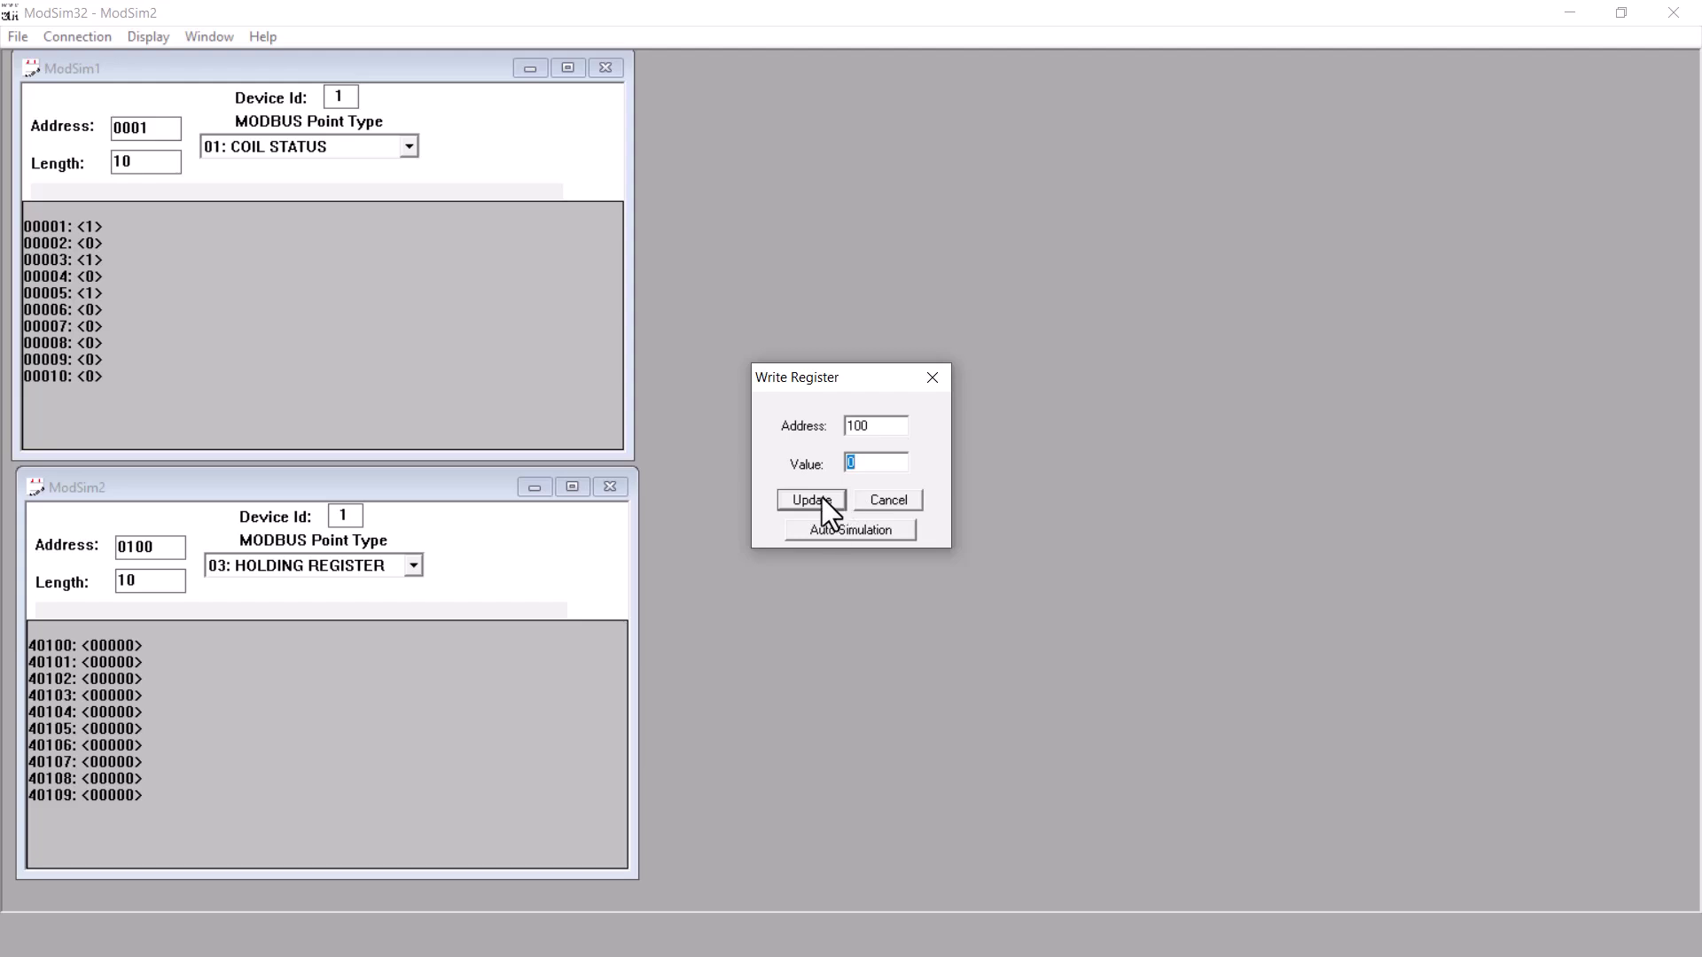
{"action": "left_click", "coordinate": [834, 528]}
{"action": "left_click", "coordinate": [750, 352]}
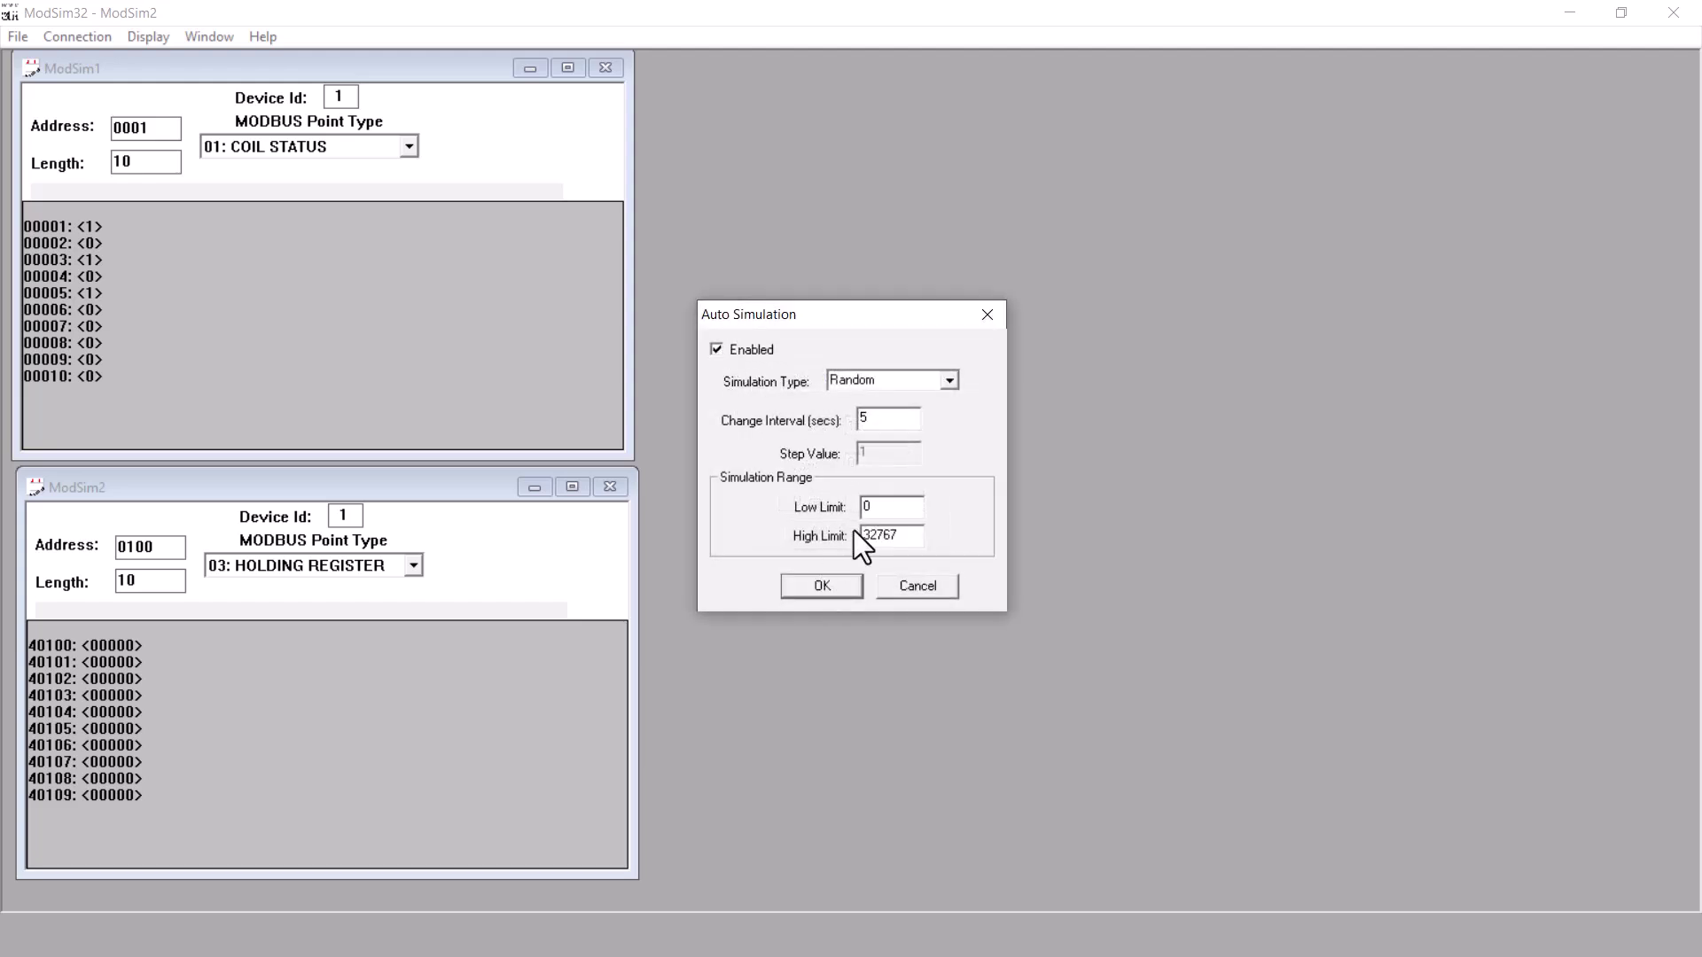
{"action": "double_click", "coordinate": [864, 419]}
{"action": "type", "text": "1"}
{"action": "left_click_drag", "start_coordinate": [904, 535], "coordinate": [772, 534]}
{"action": "type", "text": "123"}
{"action": "left_click", "coordinate": [823, 587]}
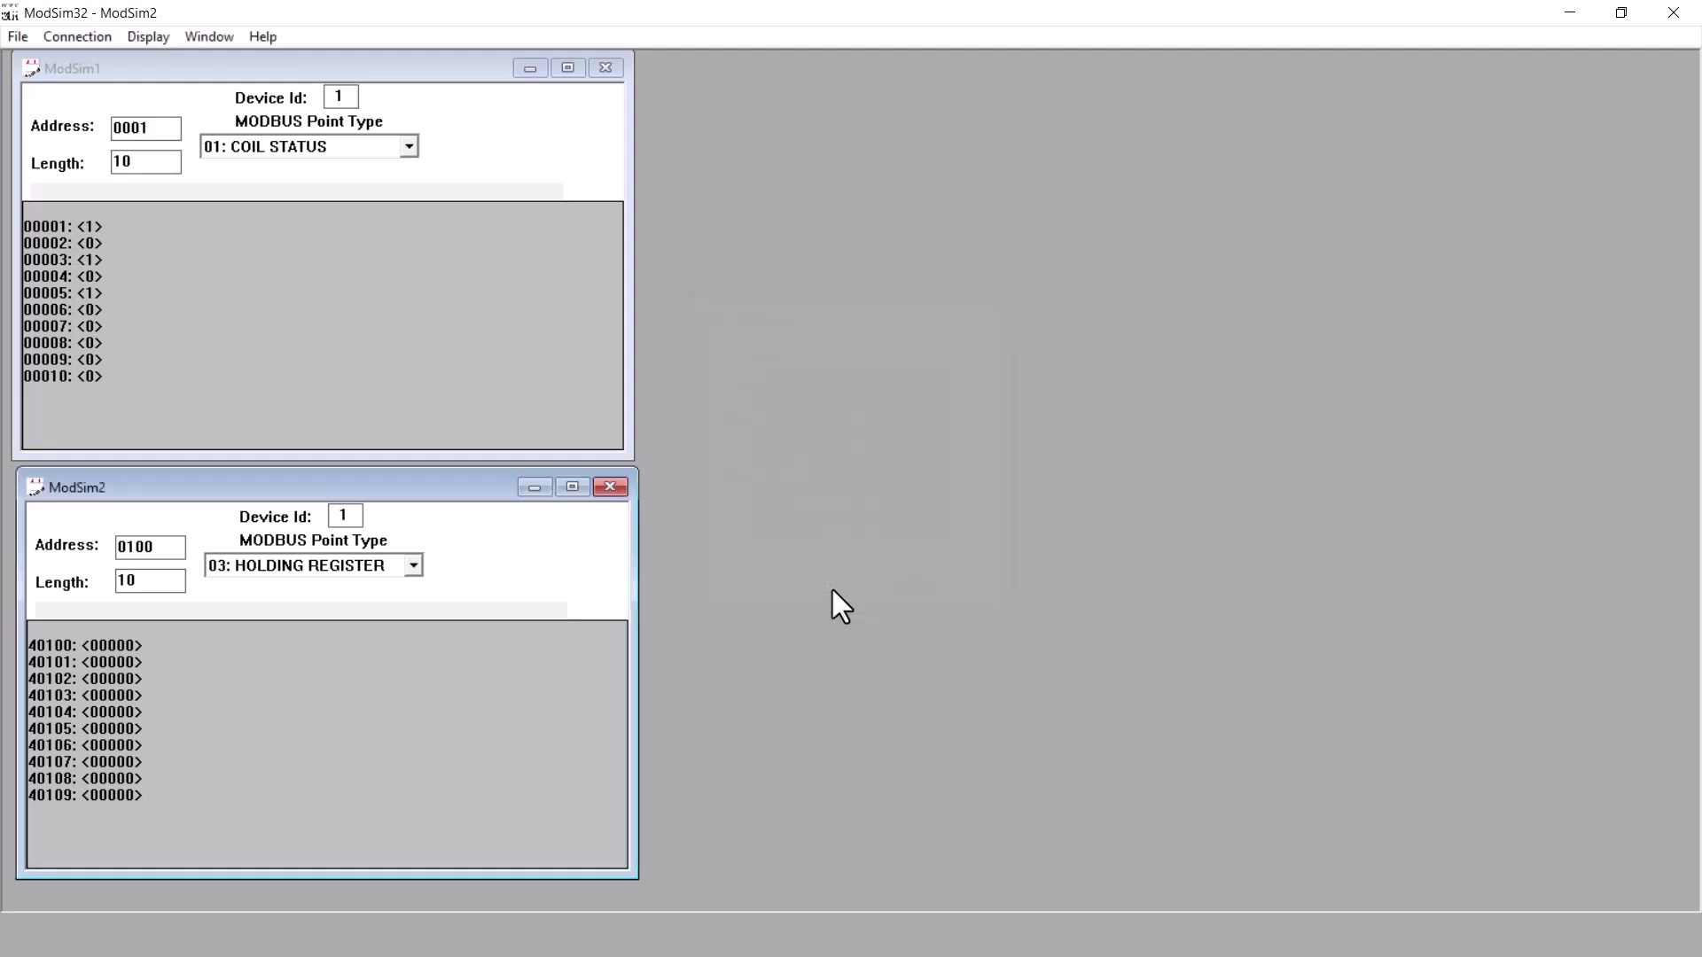
Write the value 200 into register 40101
{"action": "double_click", "coordinate": [119, 663]}
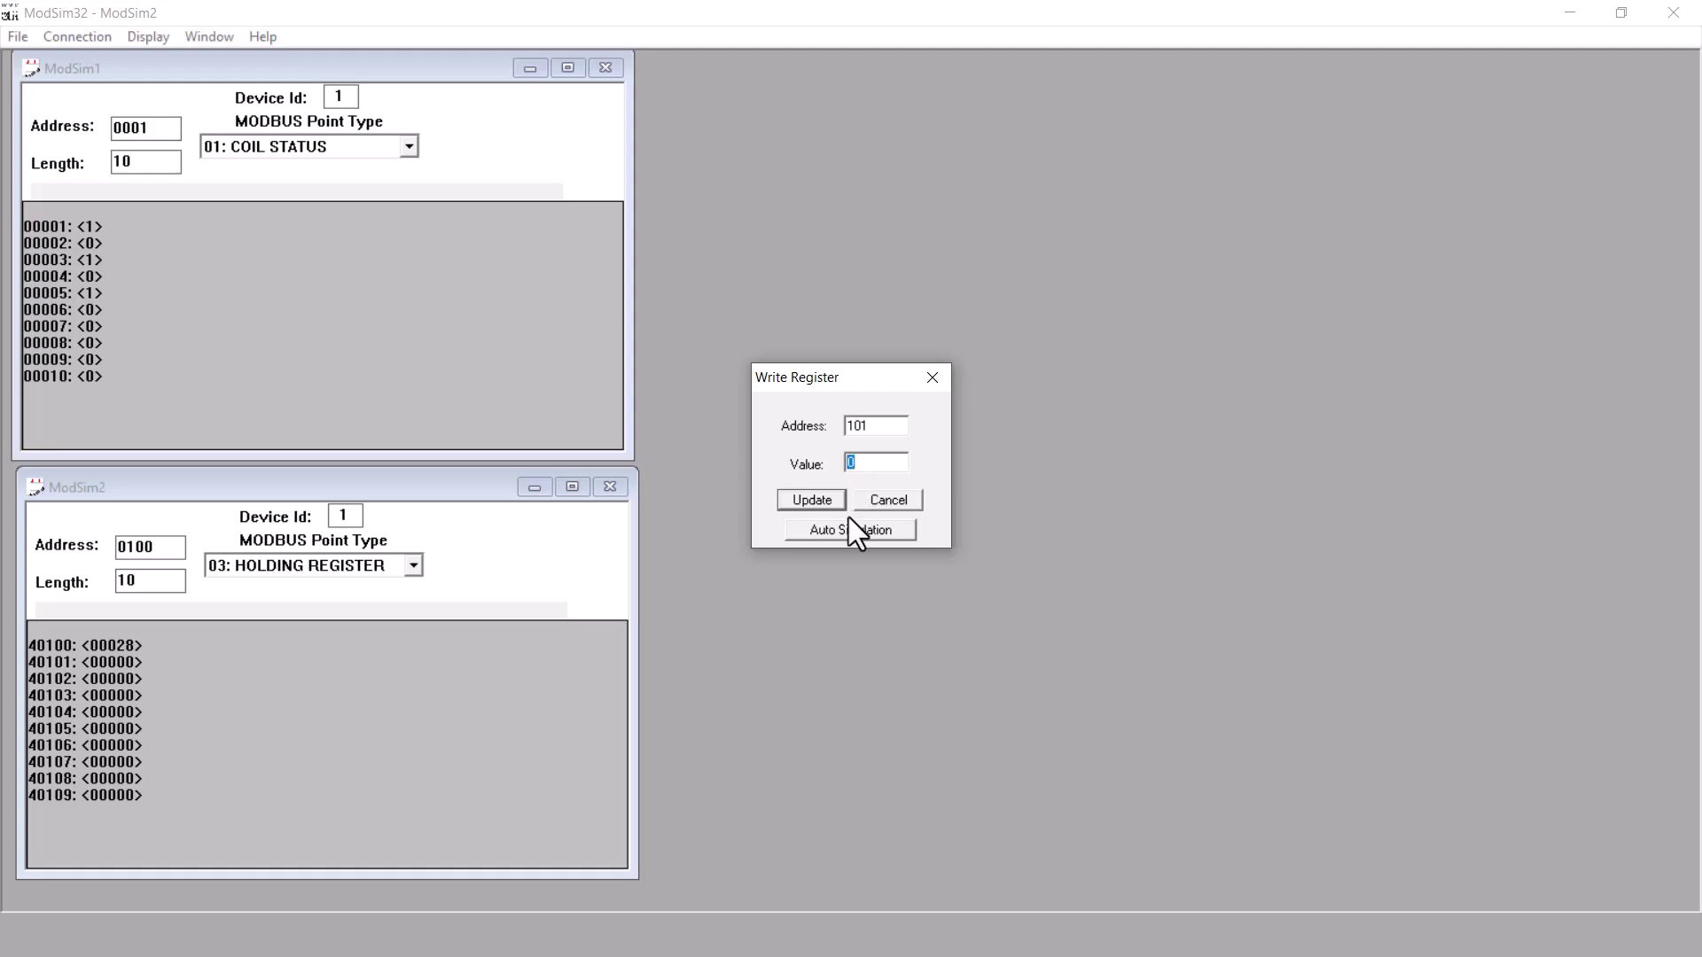
{"action": "type", "text": "200"}
{"action": "left_click", "coordinate": [812, 500]}
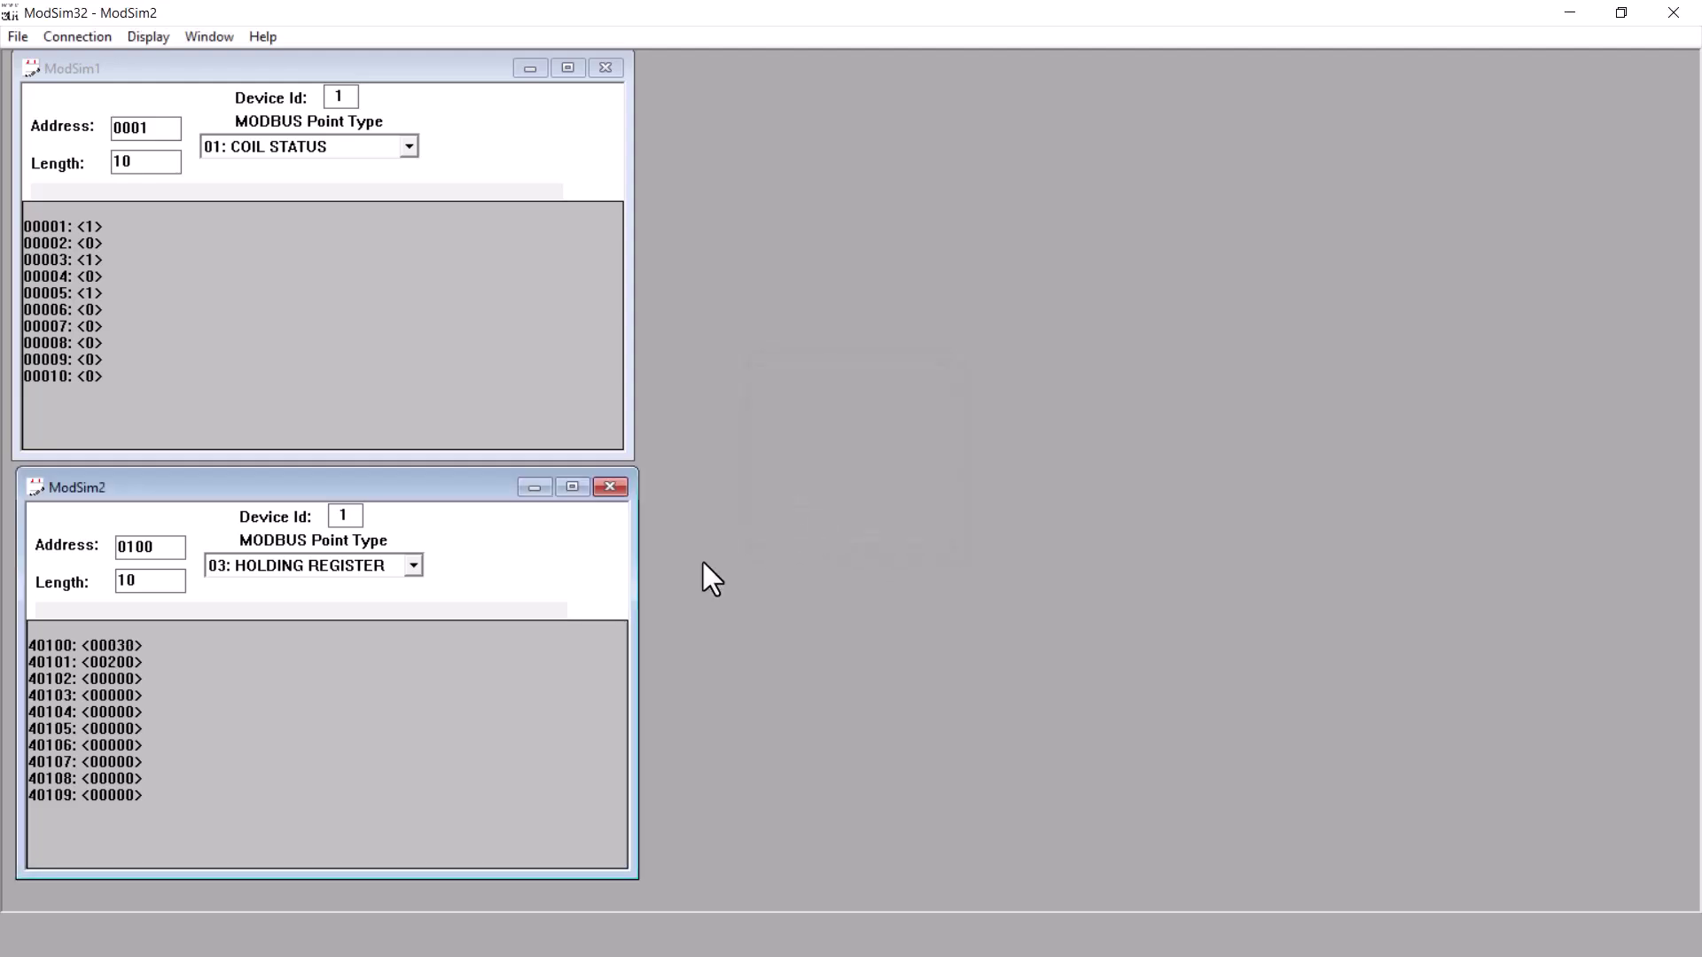
Set register 40102 to Increment auto-simulation with high limit 200 and interval 1
{"action": "double_click", "coordinate": [103, 674]}
{"action": "left_click", "coordinate": [822, 534]}
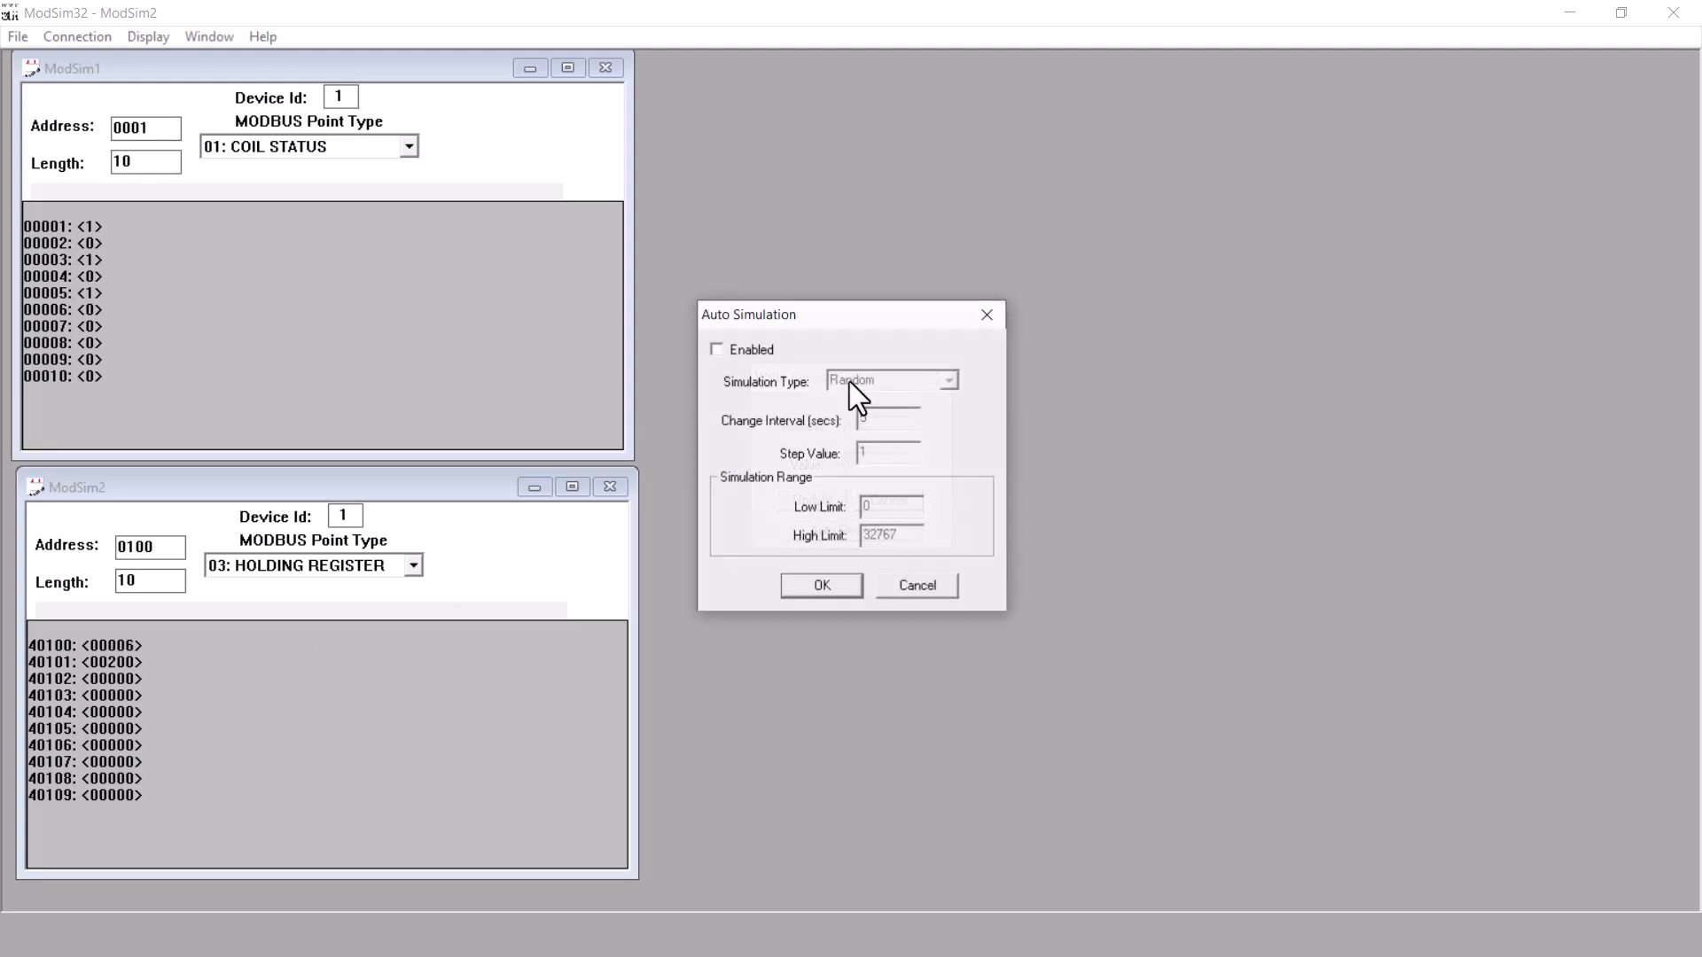
{"action": "left_click", "coordinate": [745, 351]}
{"action": "left_click", "coordinate": [948, 380]}
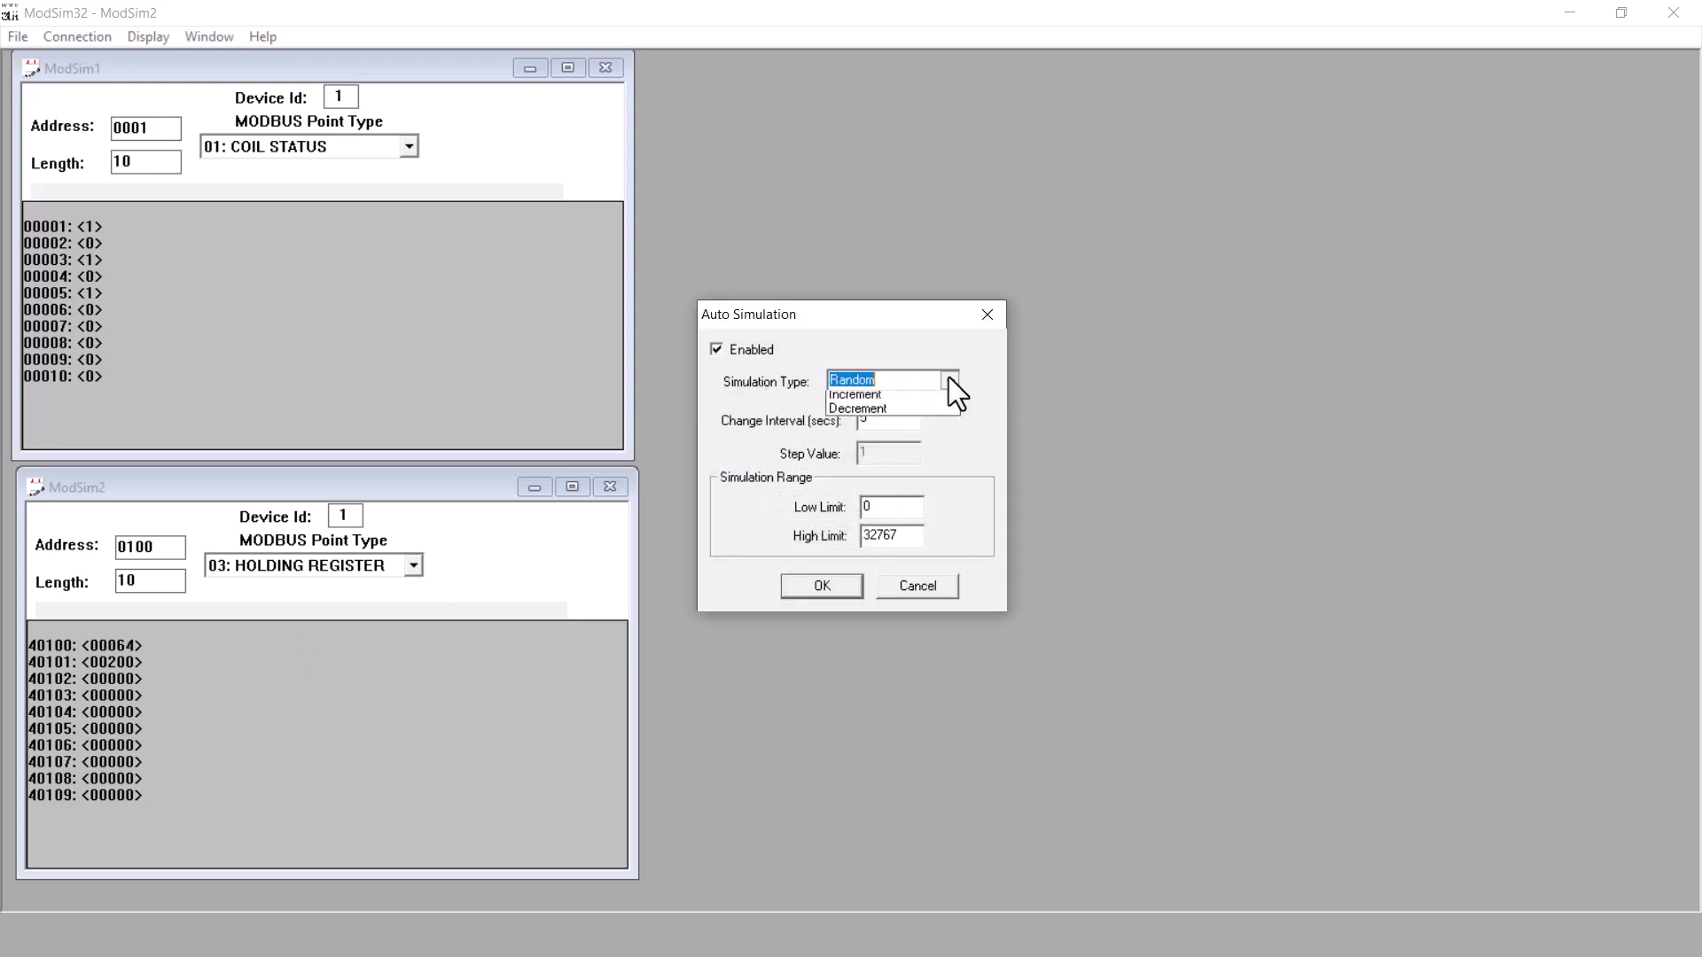
{"action": "left_click", "coordinate": [897, 395]}
{"action": "left_click_drag", "start_coordinate": [900, 535], "coordinate": [786, 539]}
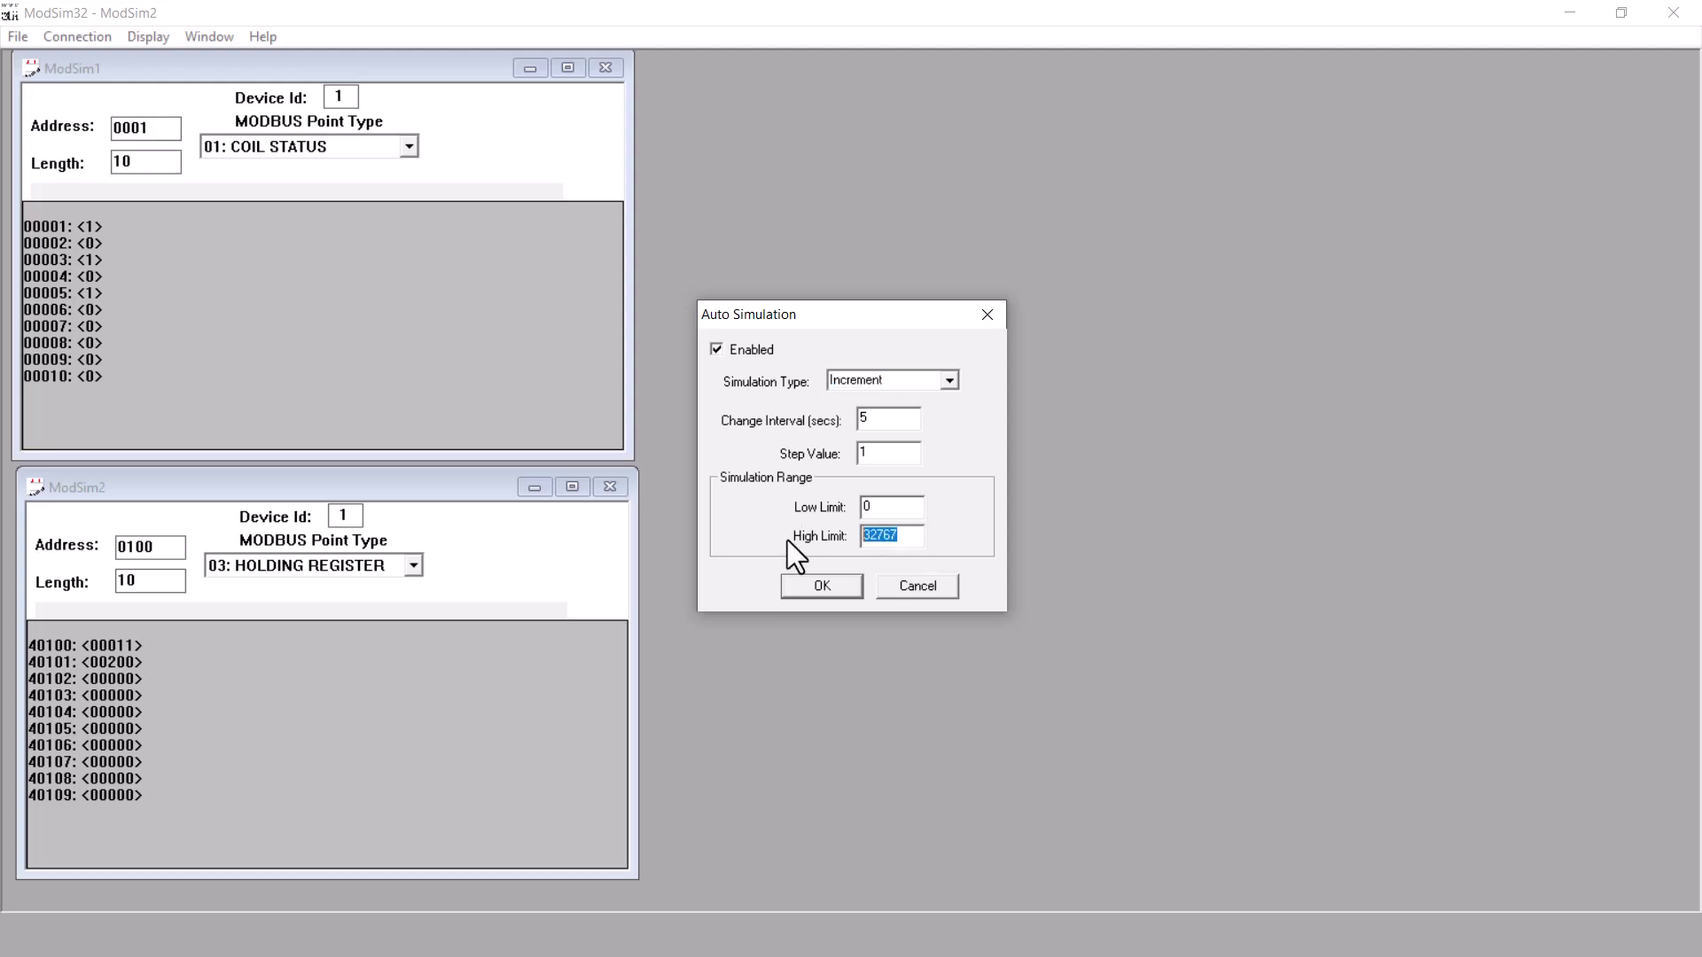
{"action": "type", "text": "200"}
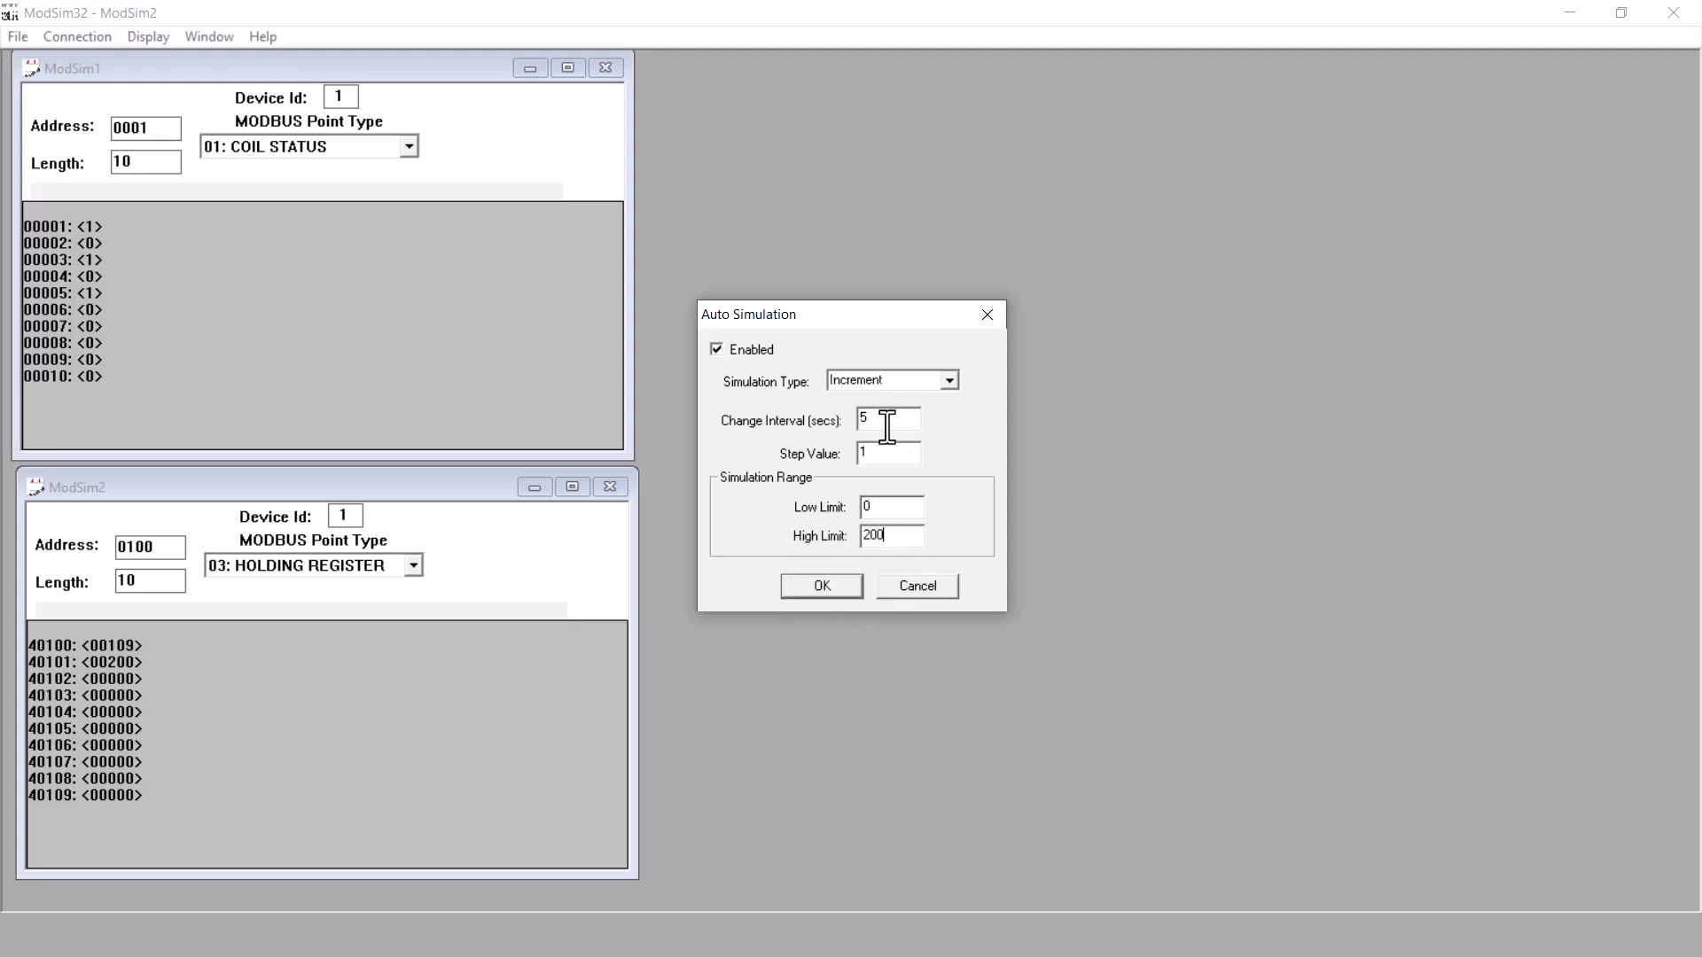
{"action": "double_click", "coordinate": [887, 426]}
{"action": "type", "text": "1"}
{"action": "left_click", "coordinate": [820, 586]}
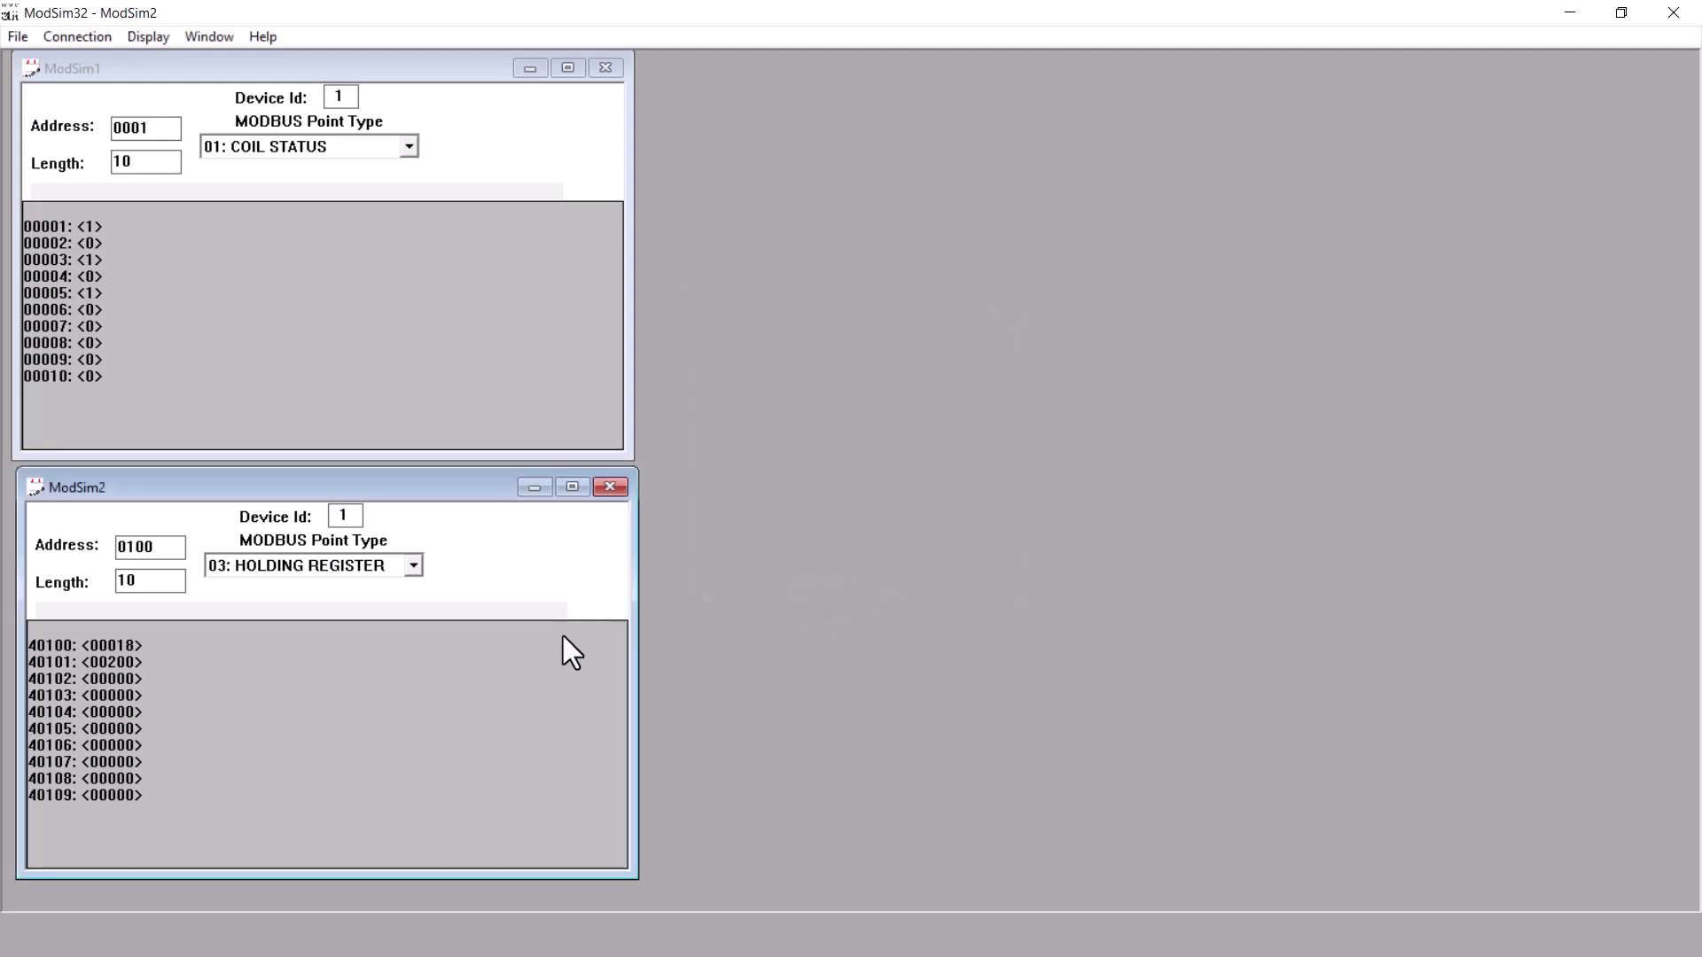
{"action": "key", "text": "super"}
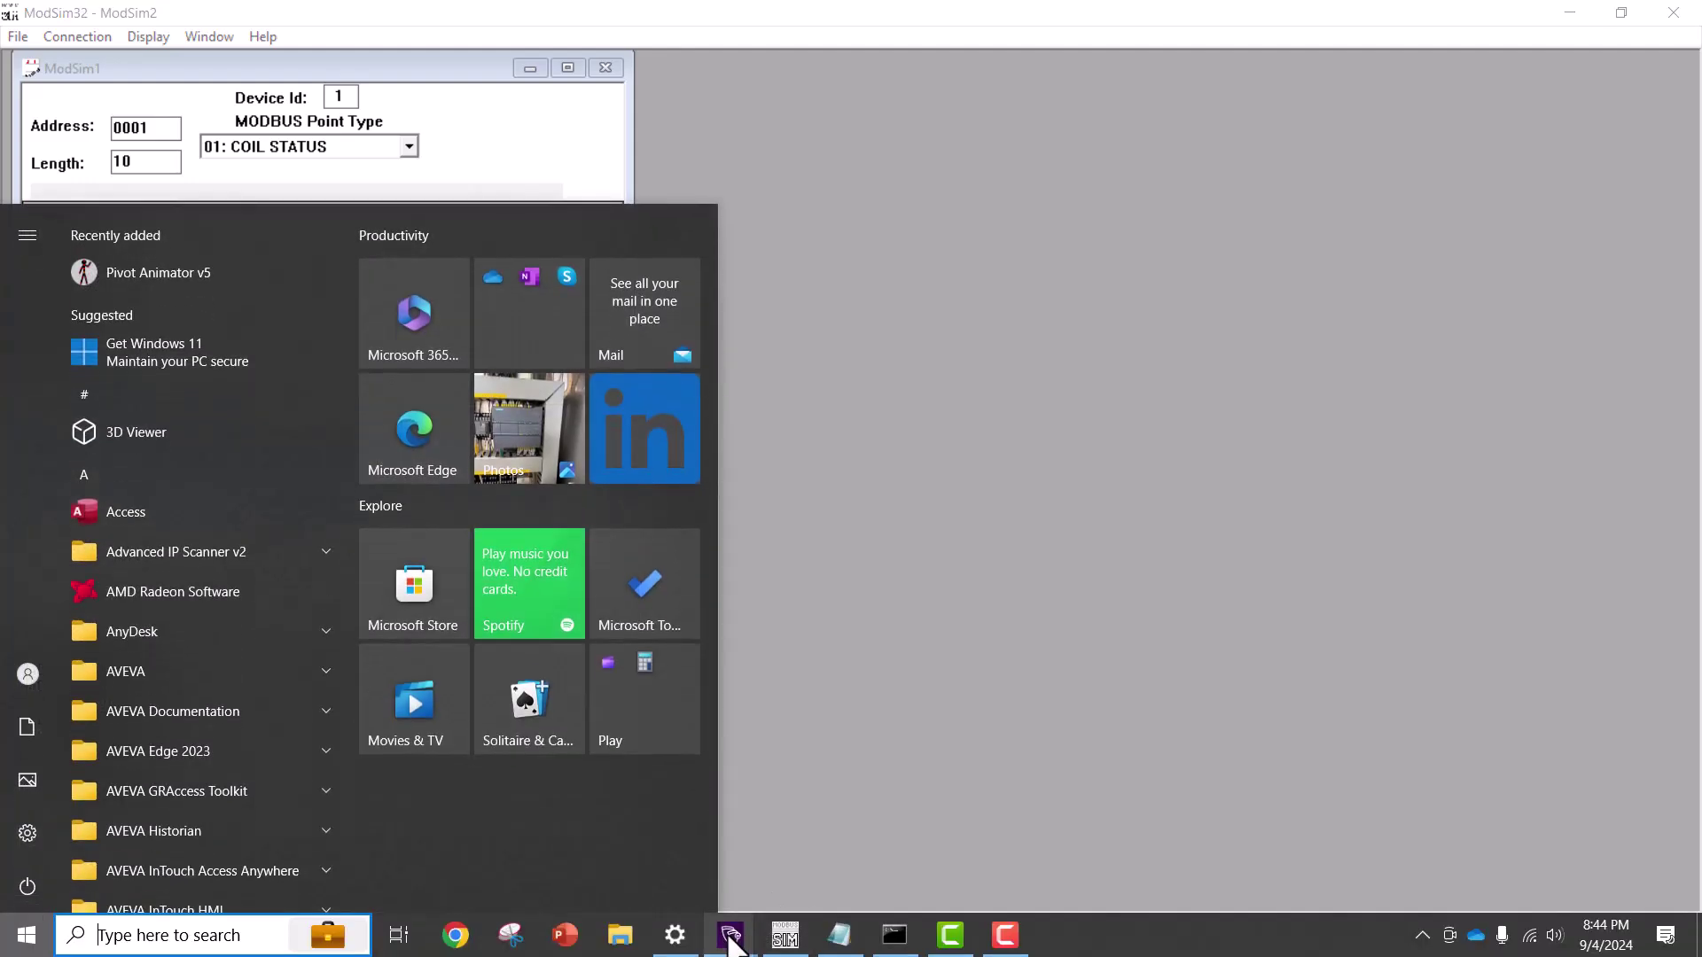
{"action": "mouse_move", "coordinate": [731, 944]}
{"action": "left_click", "coordinate": [606, 853]}
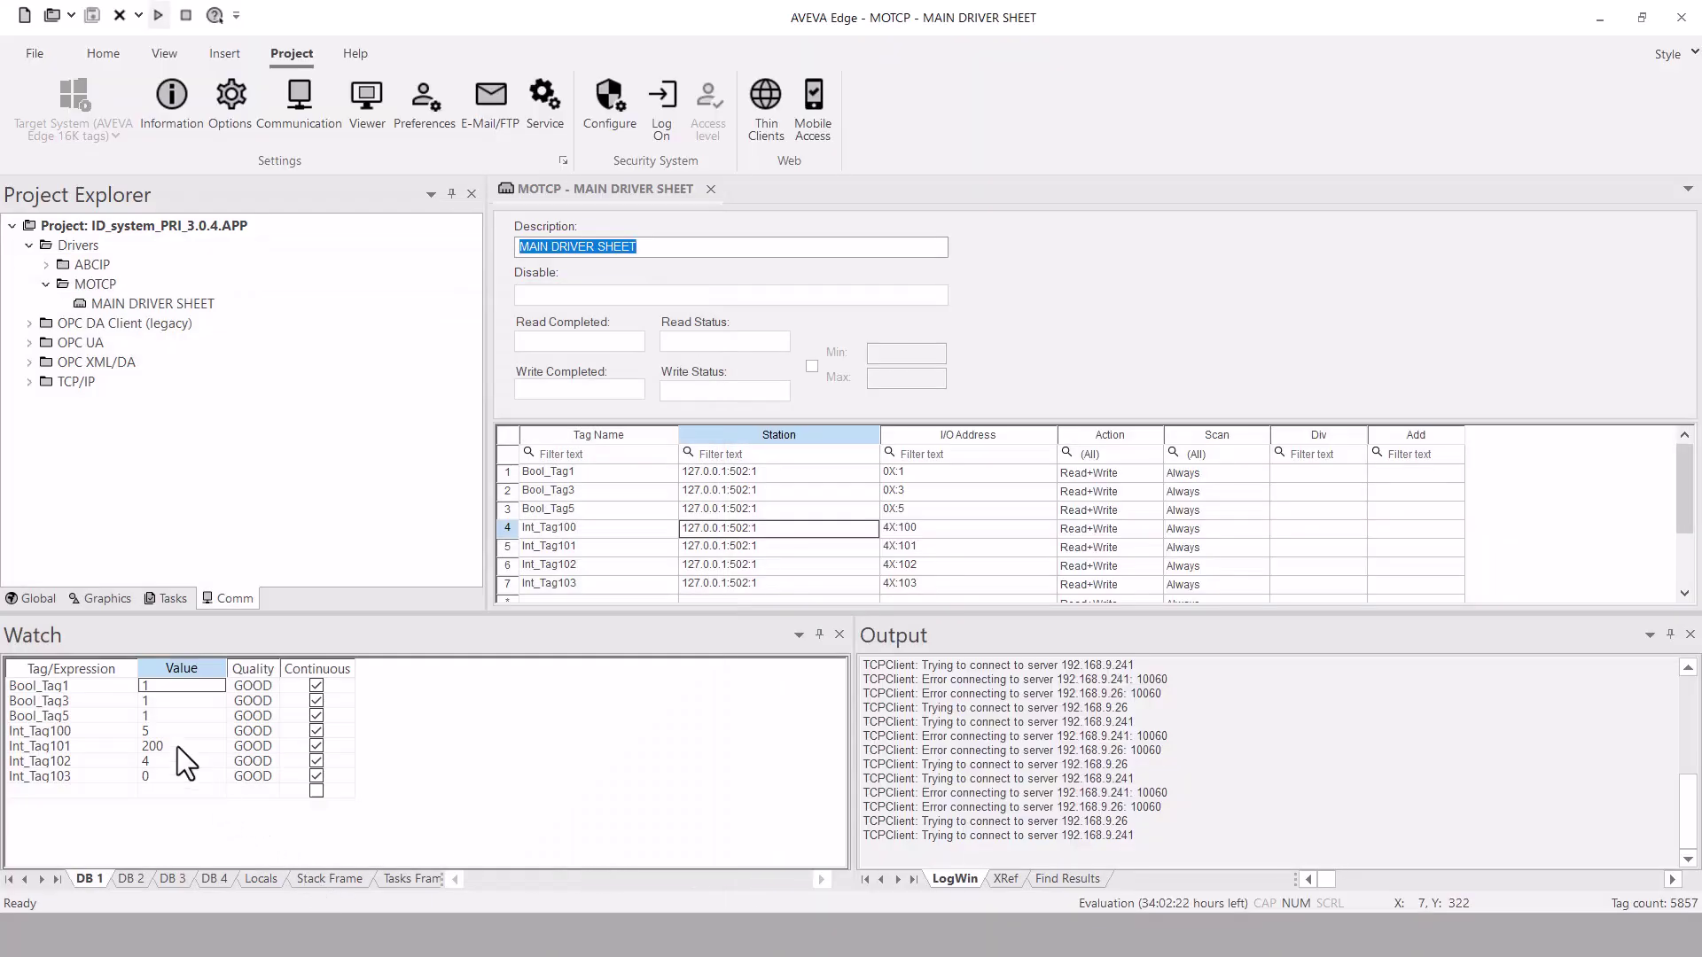
{"action": "left_click", "coordinate": [156, 735]}
{"action": "left_click", "coordinate": [153, 748]}
{"action": "left_click", "coordinate": [153, 762]}
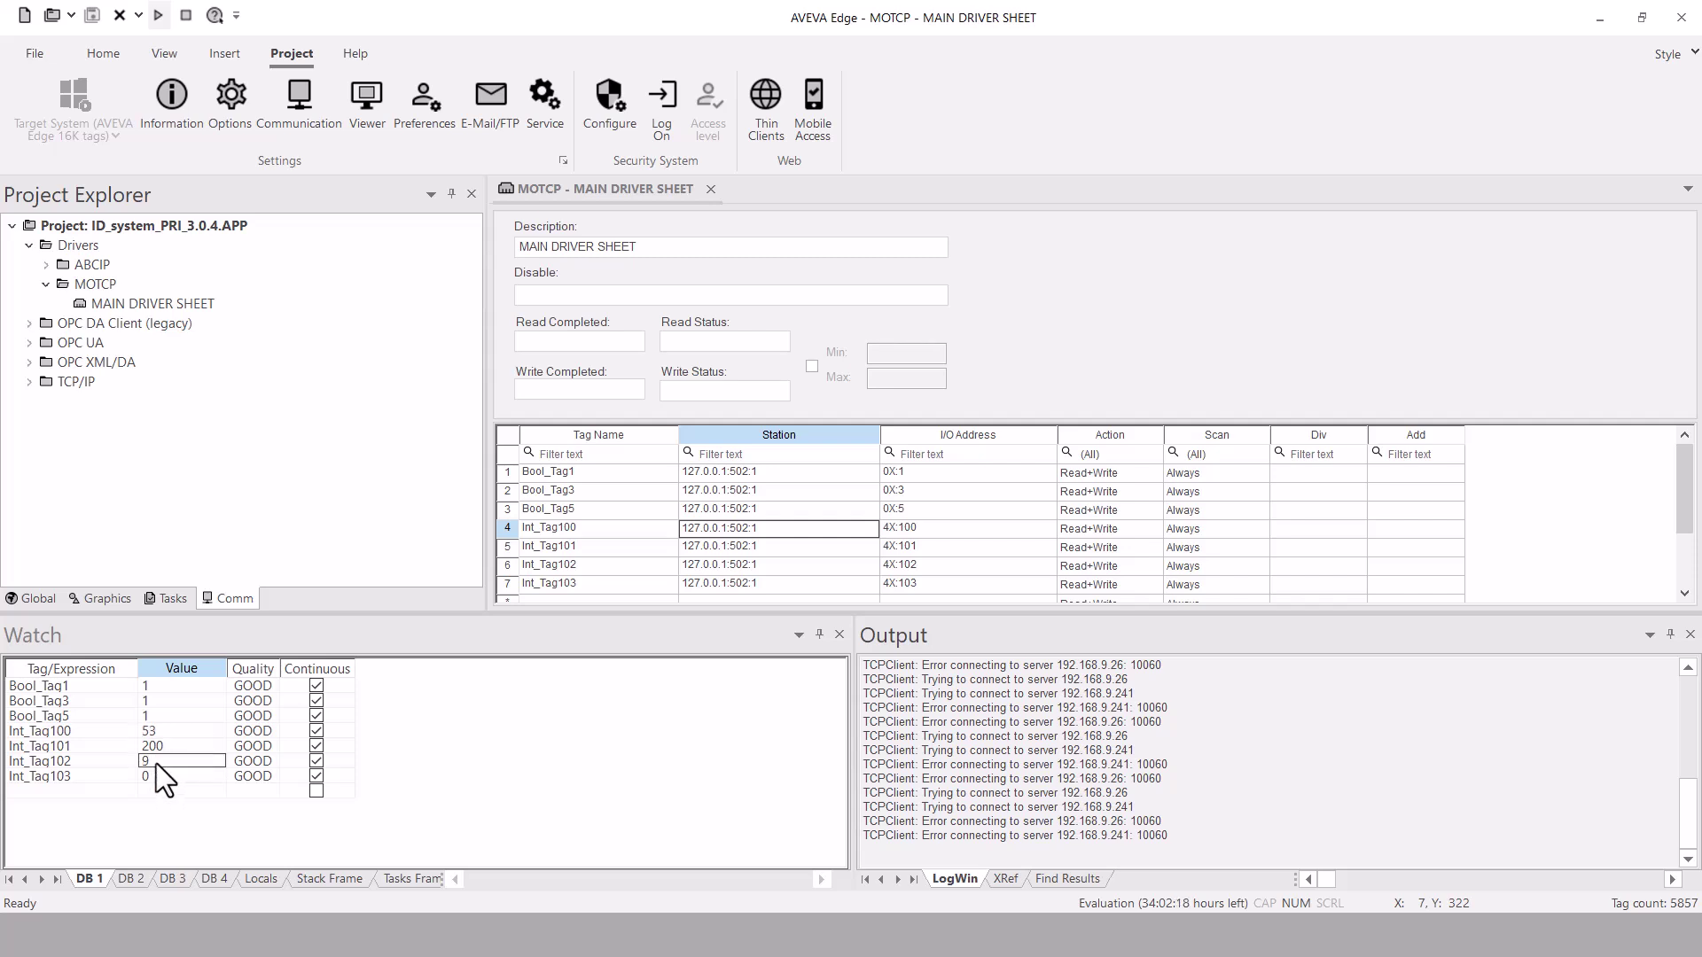
{"action": "left_click", "coordinate": [156, 747]}
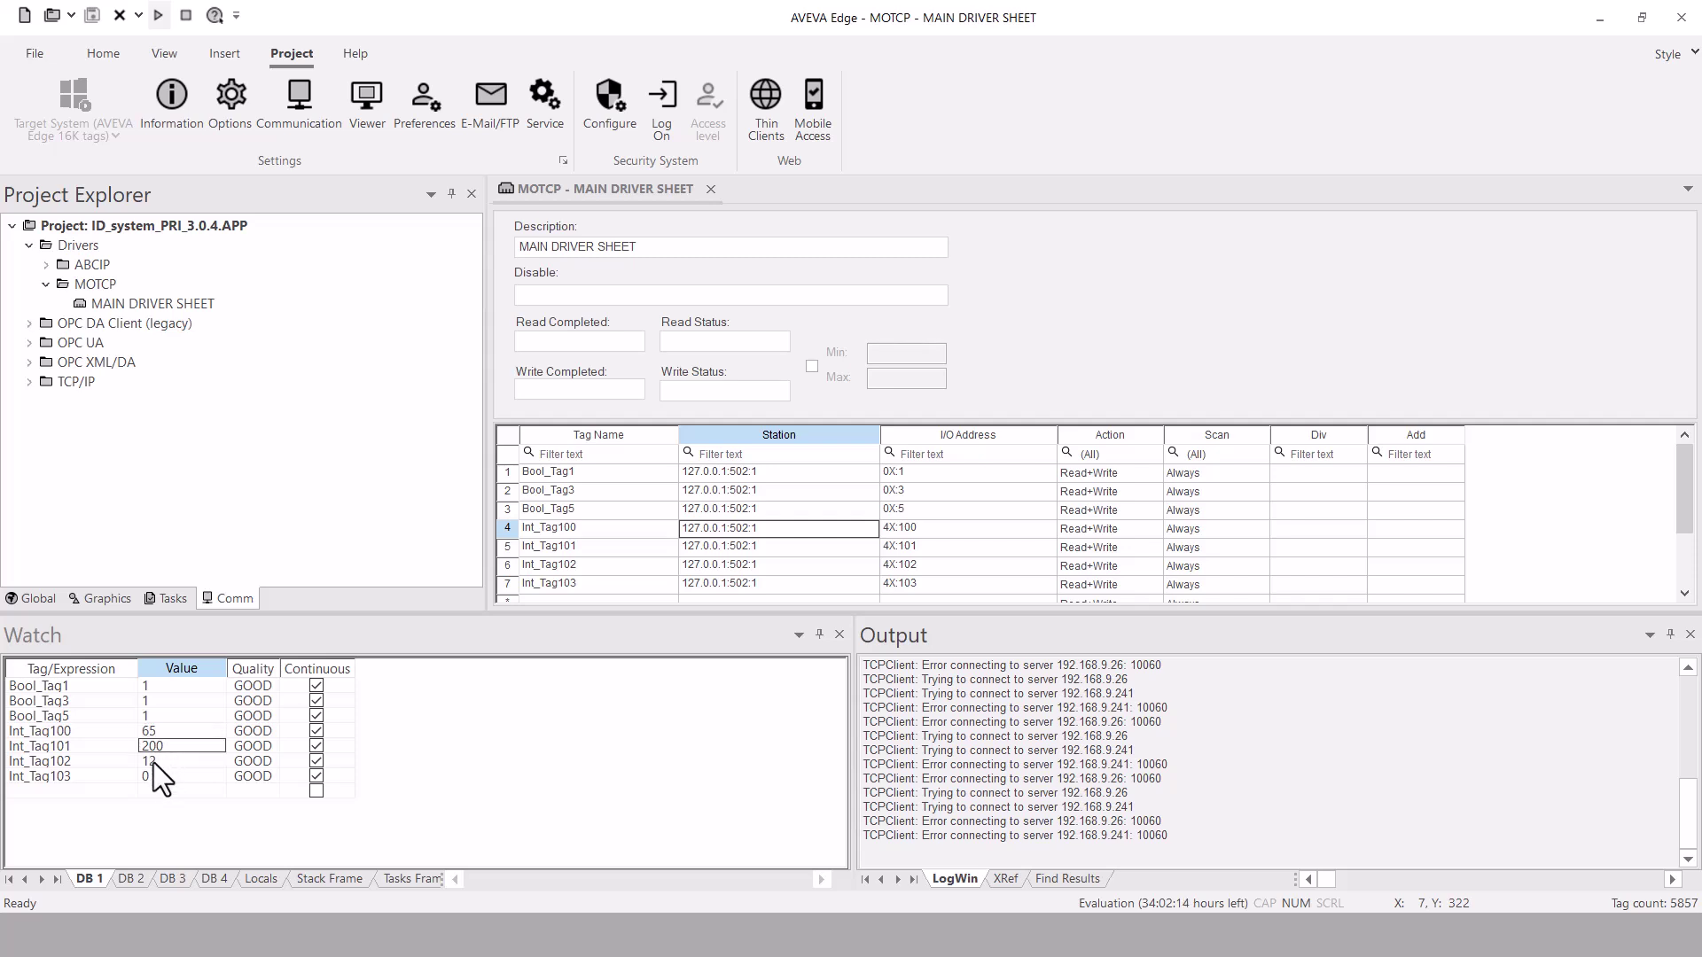
{"action": "left_click", "coordinate": [153, 762]}
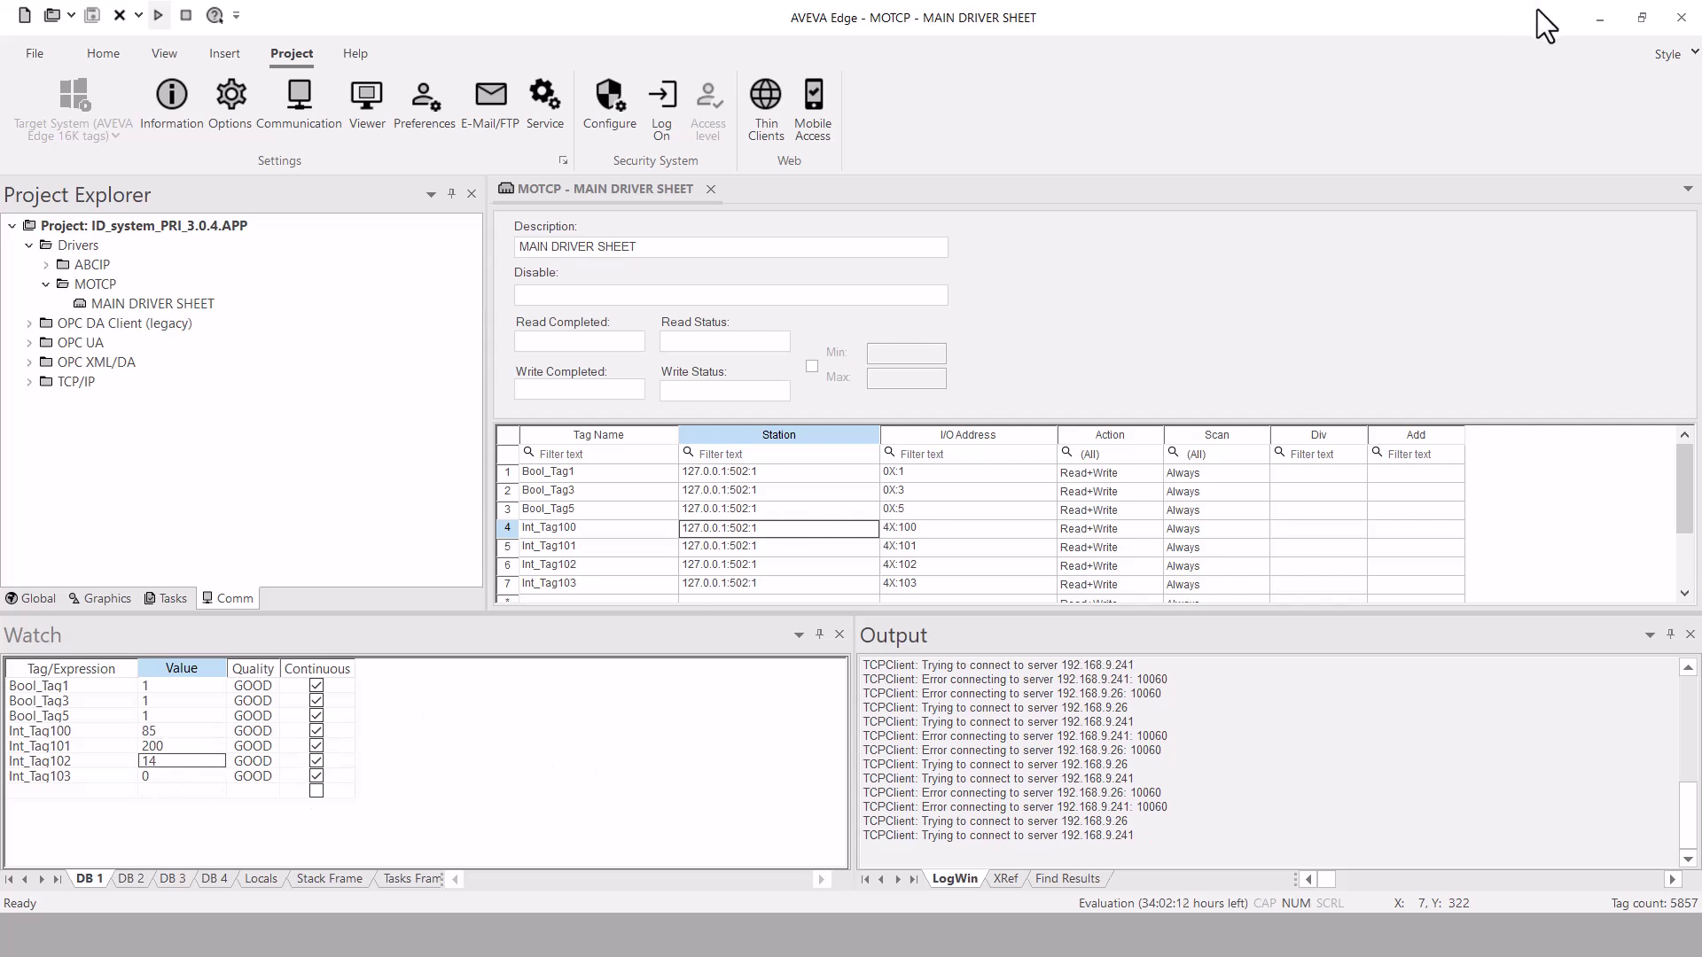
{"action": "left_click", "coordinate": [1595, 19]}
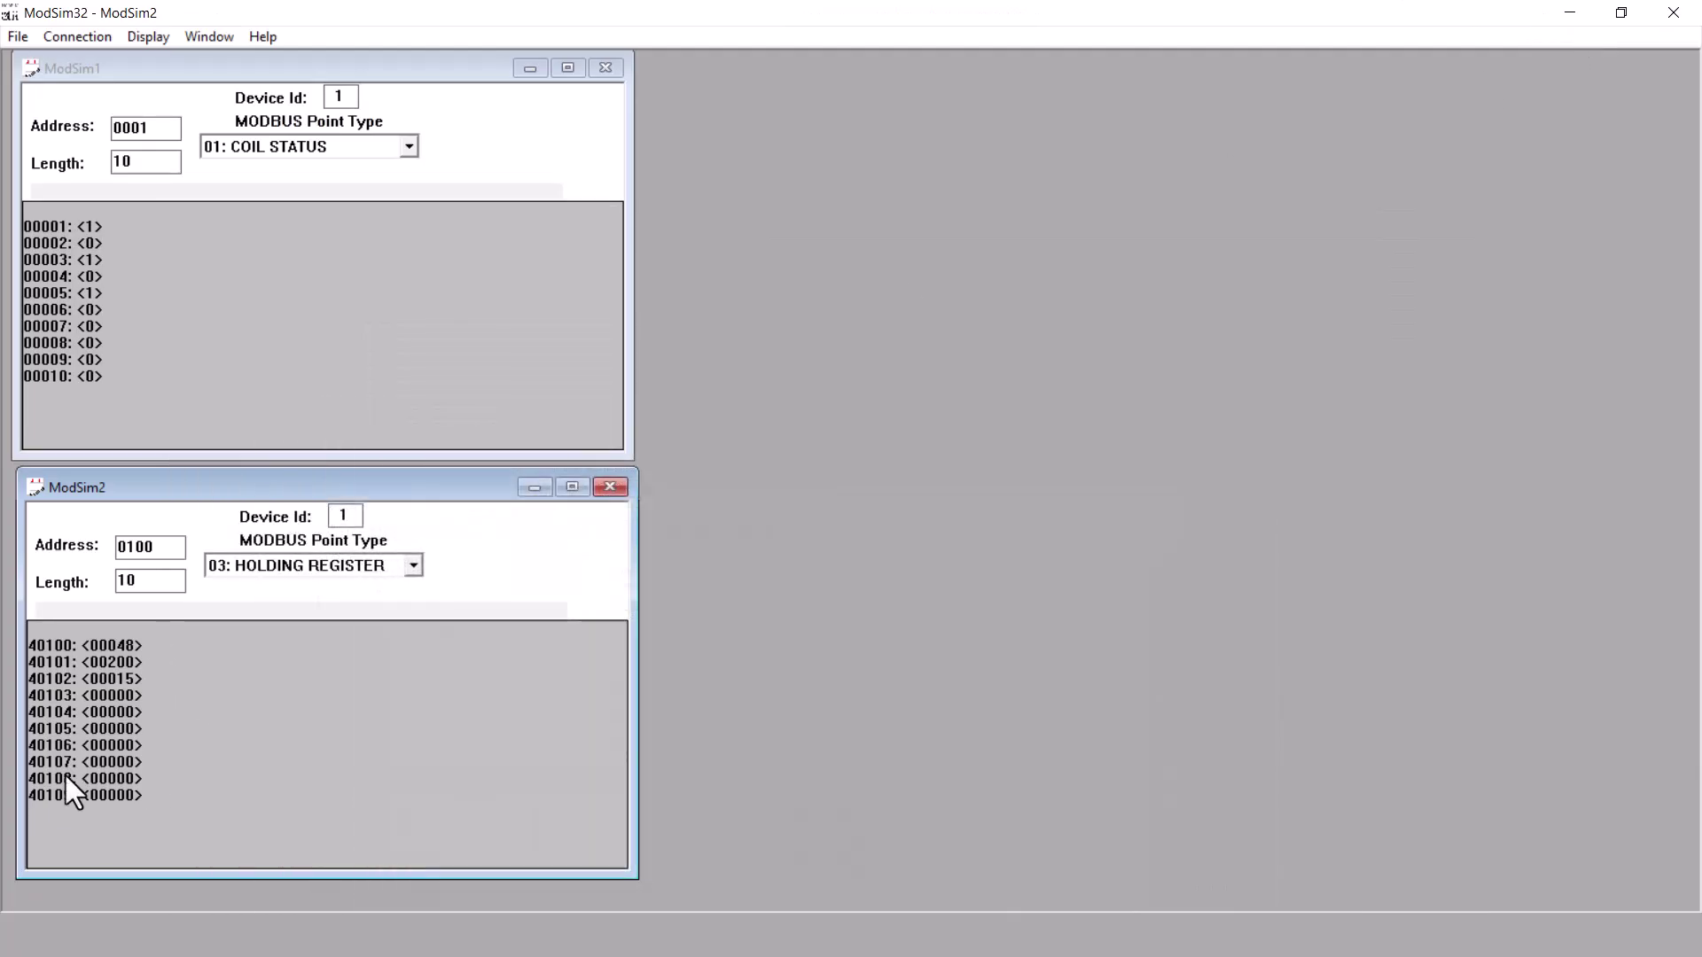
Write 1234 into holding register 40103 through its write dialog
{"action": "double_click", "coordinate": [108, 696]}
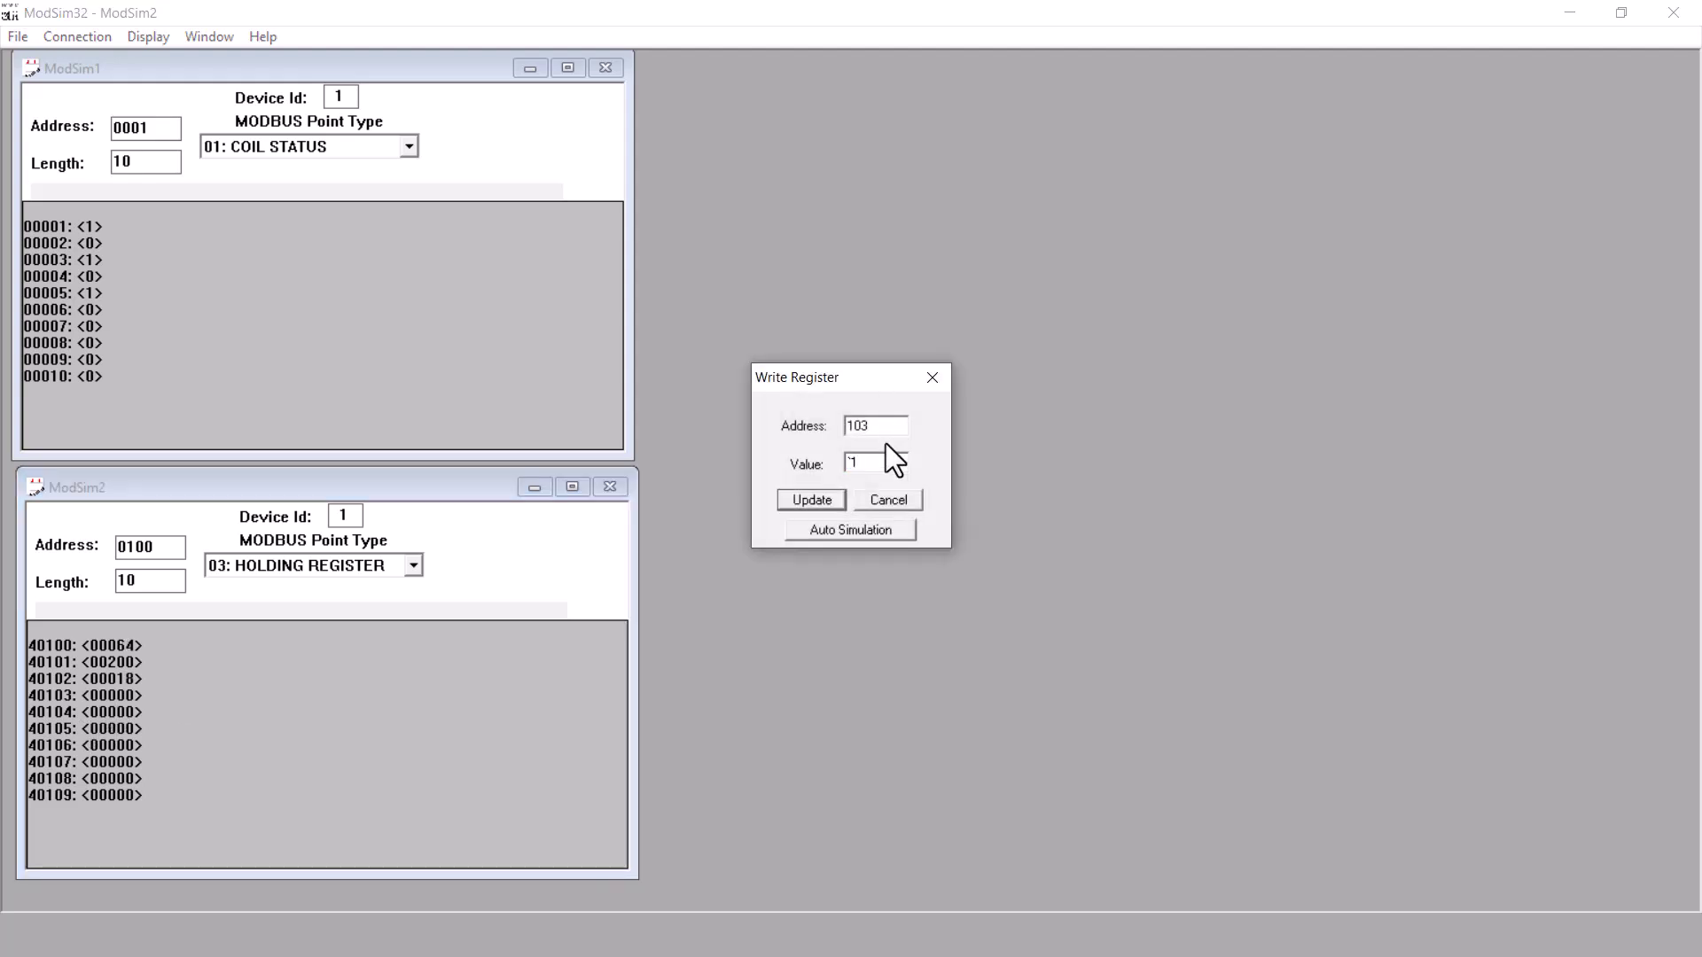
{"action": "type", "text": "1234"}
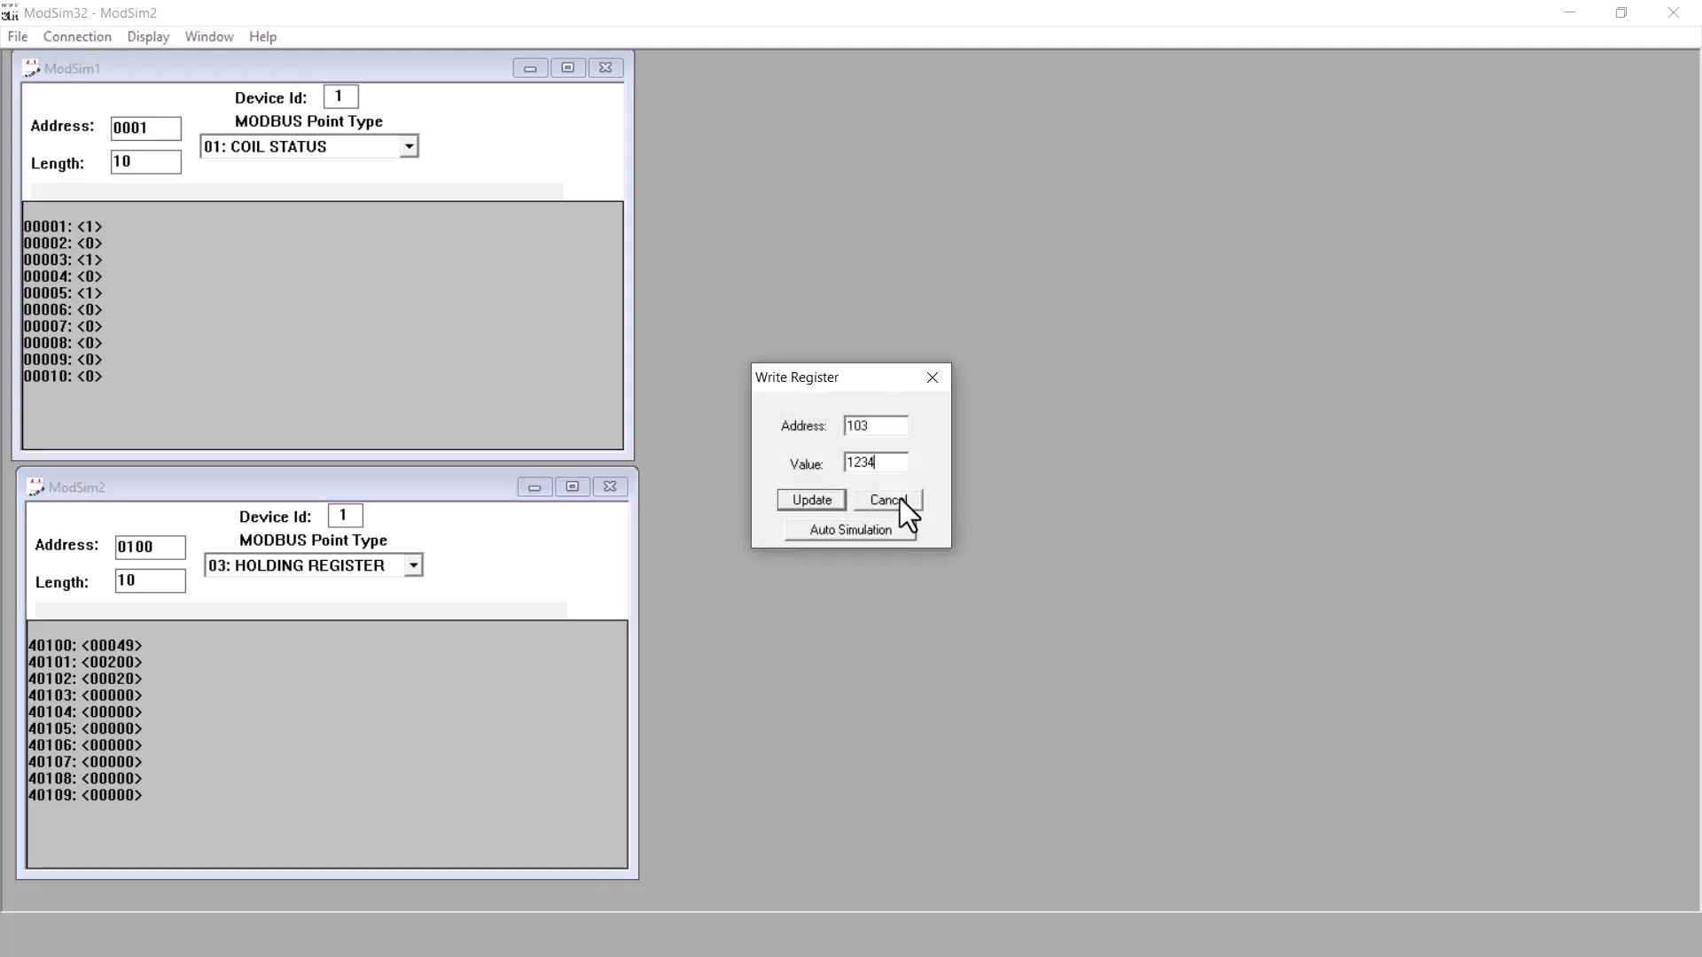
{"action": "left_click", "coordinate": [825, 501]}
{"action": "key", "text": "super"}
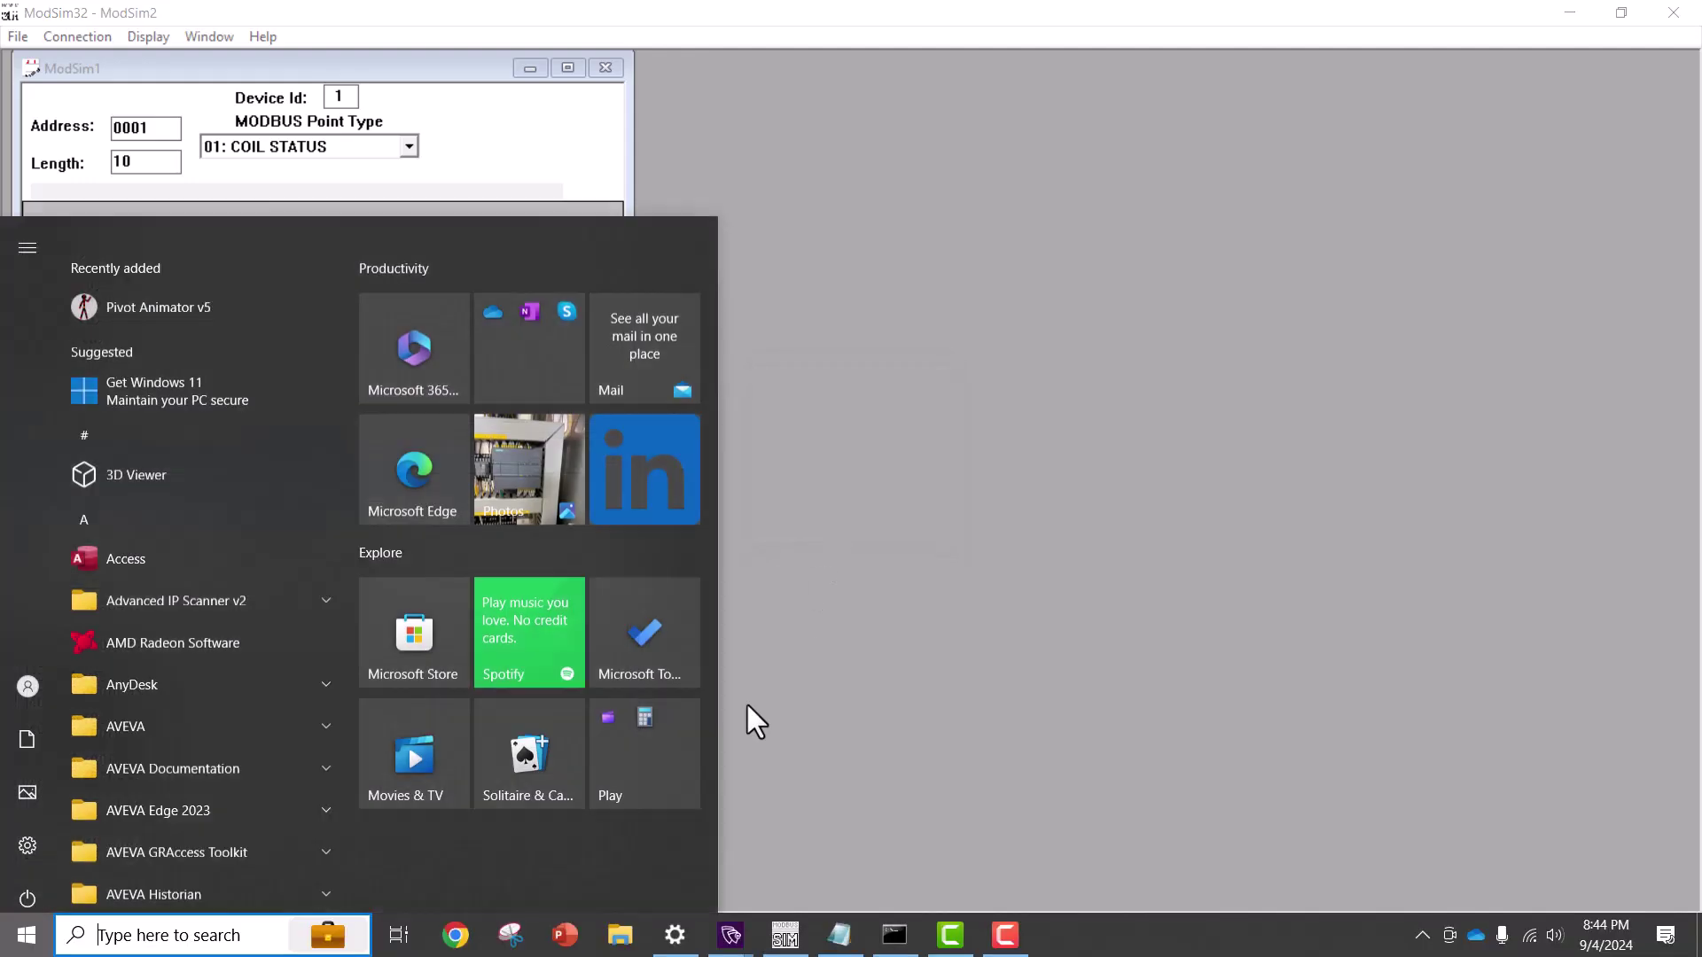
Back in AVEVA Edge, check Int_Tag103 reads 1234 and inspect Bool_Tag5's Watch value
{"action": "mouse_move", "coordinate": [728, 945]}
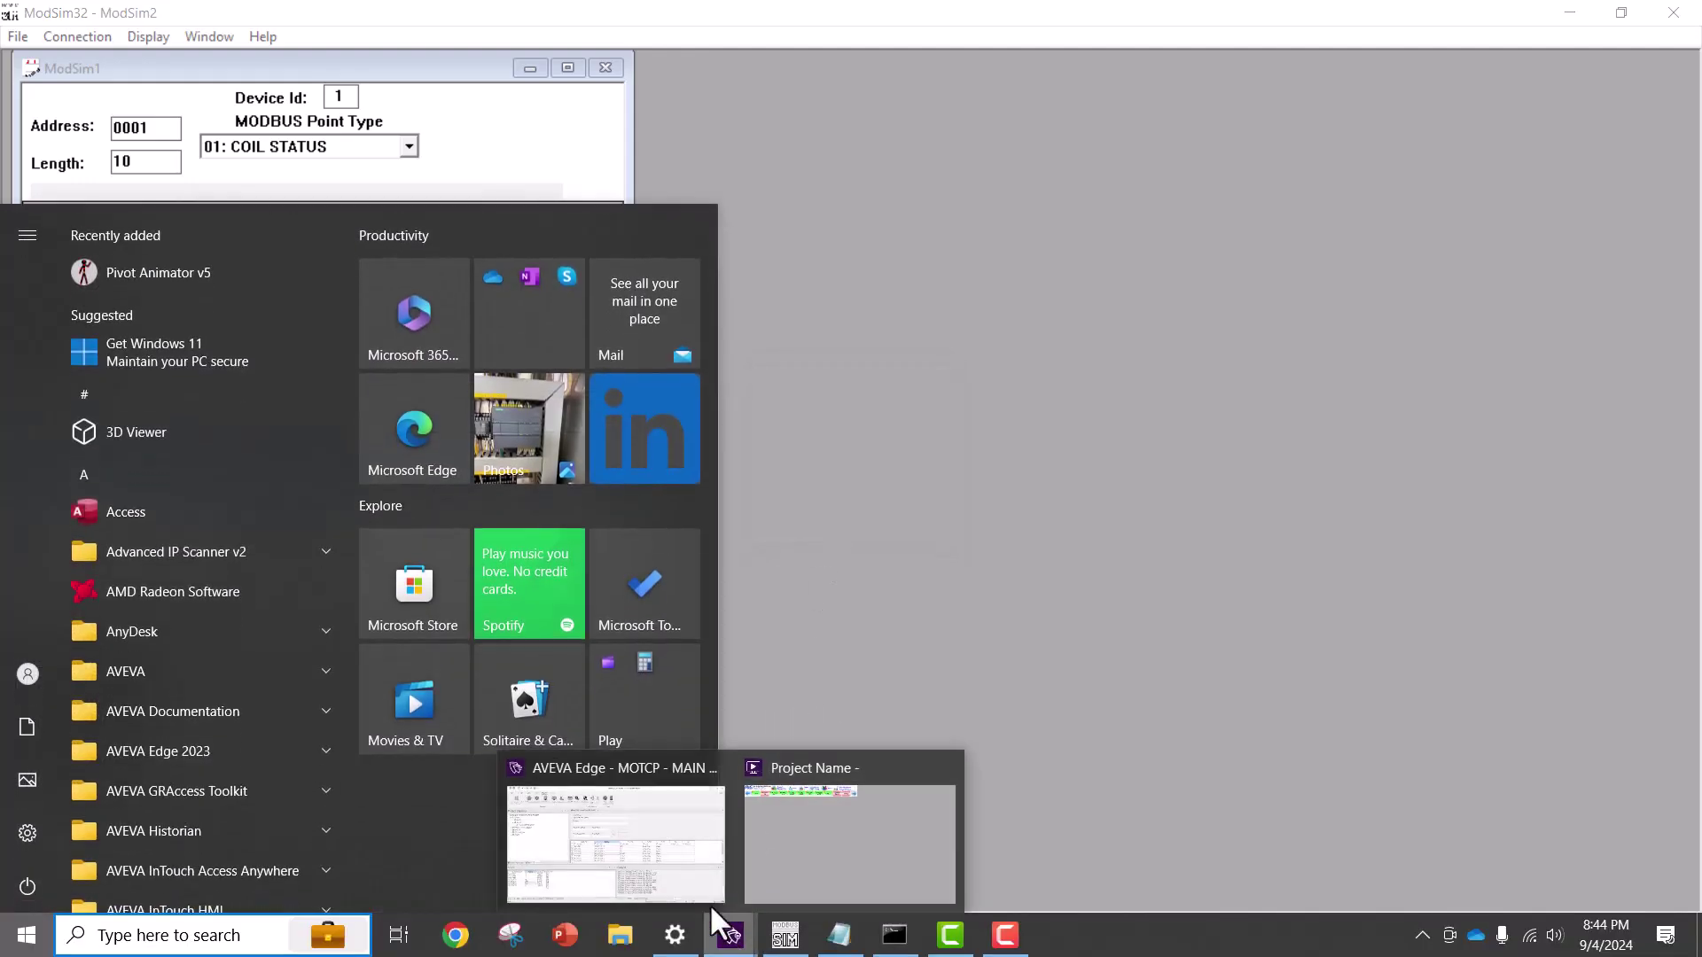
{"action": "left_click", "coordinate": [709, 902]}
{"action": "left_click", "coordinate": [162, 769]}
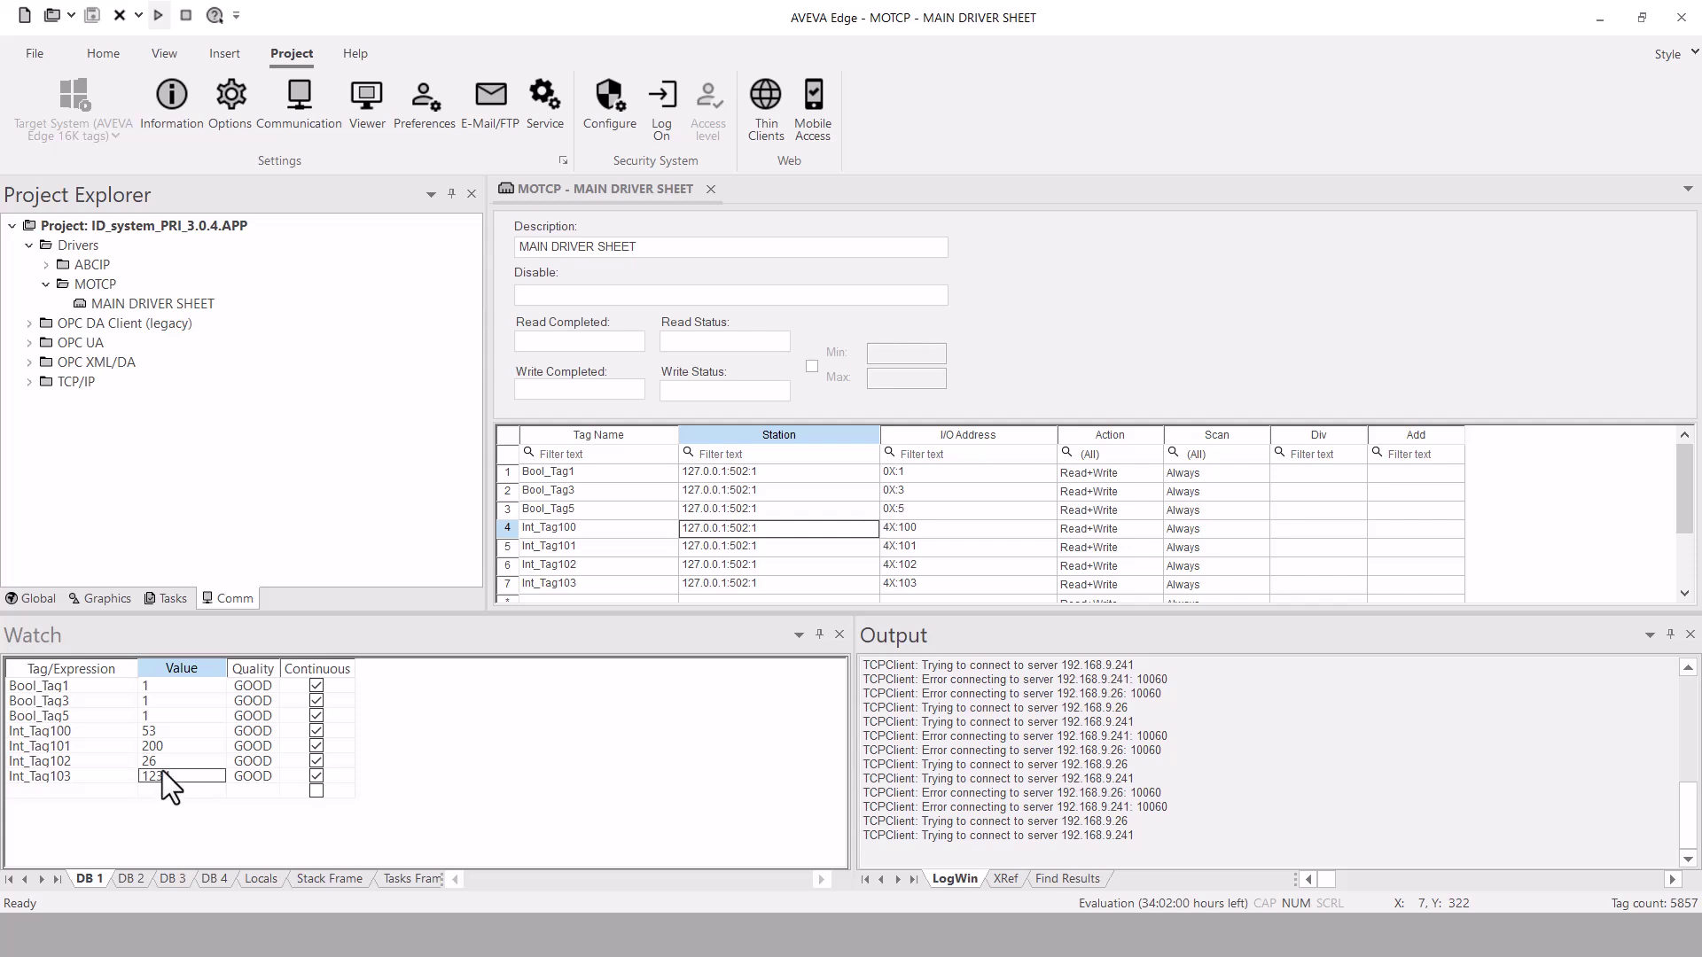
{"action": "left_click", "coordinate": [167, 718]}
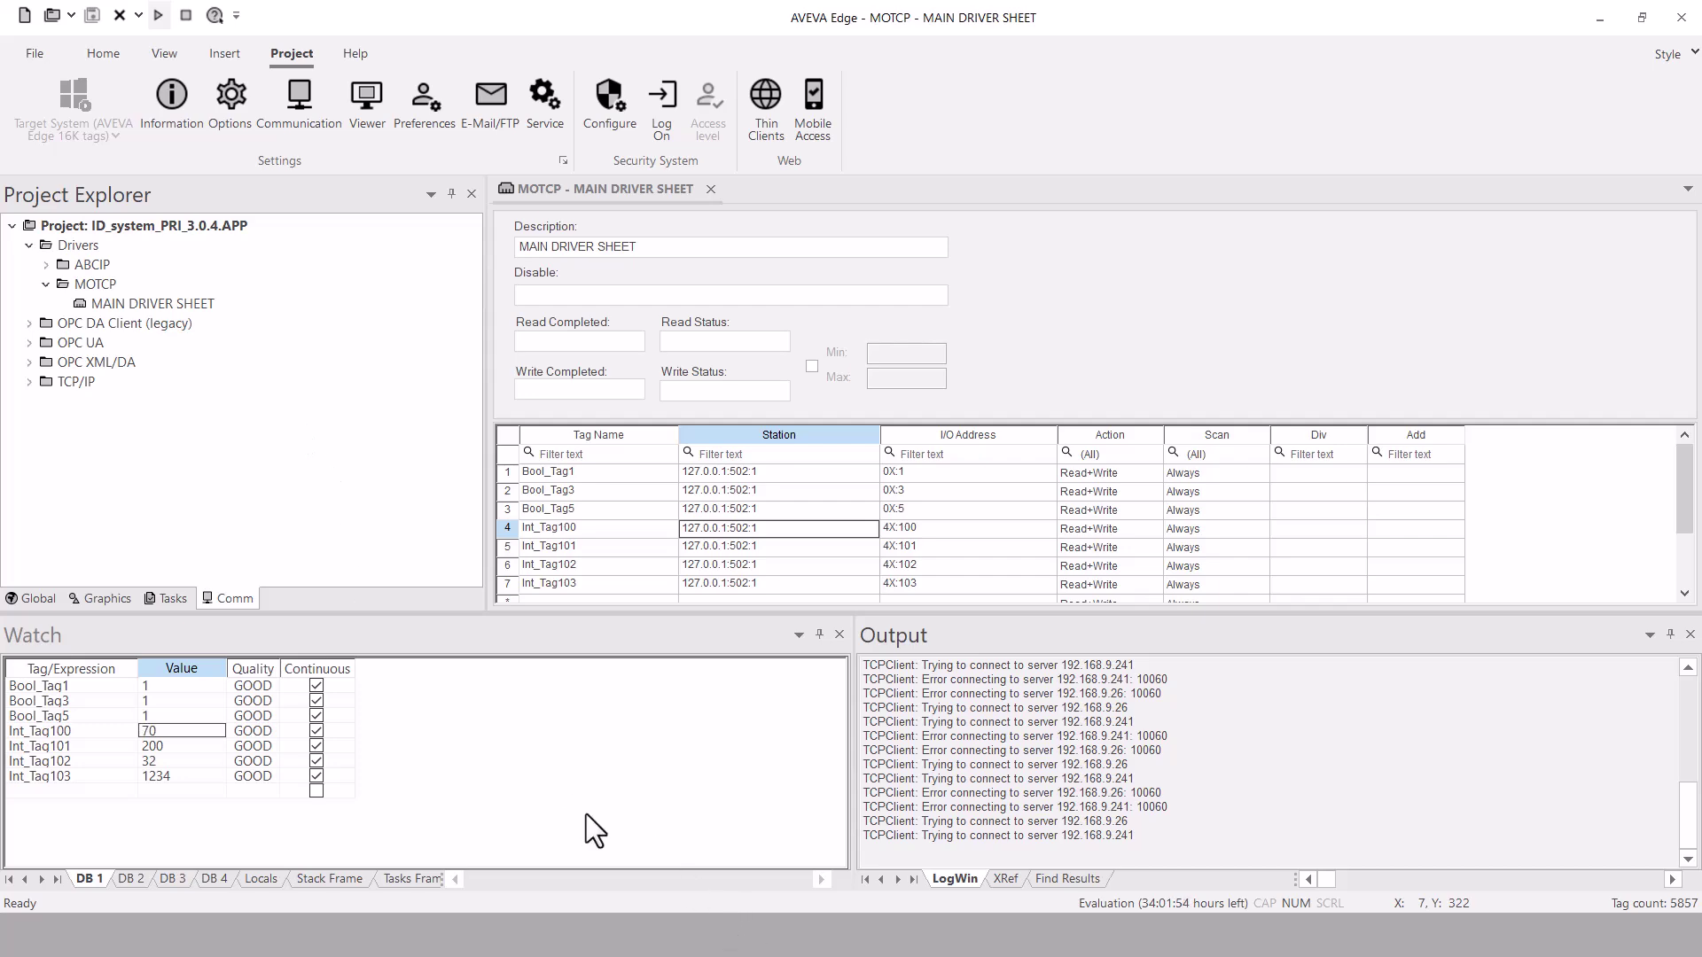
{"action": "key", "text": "super"}
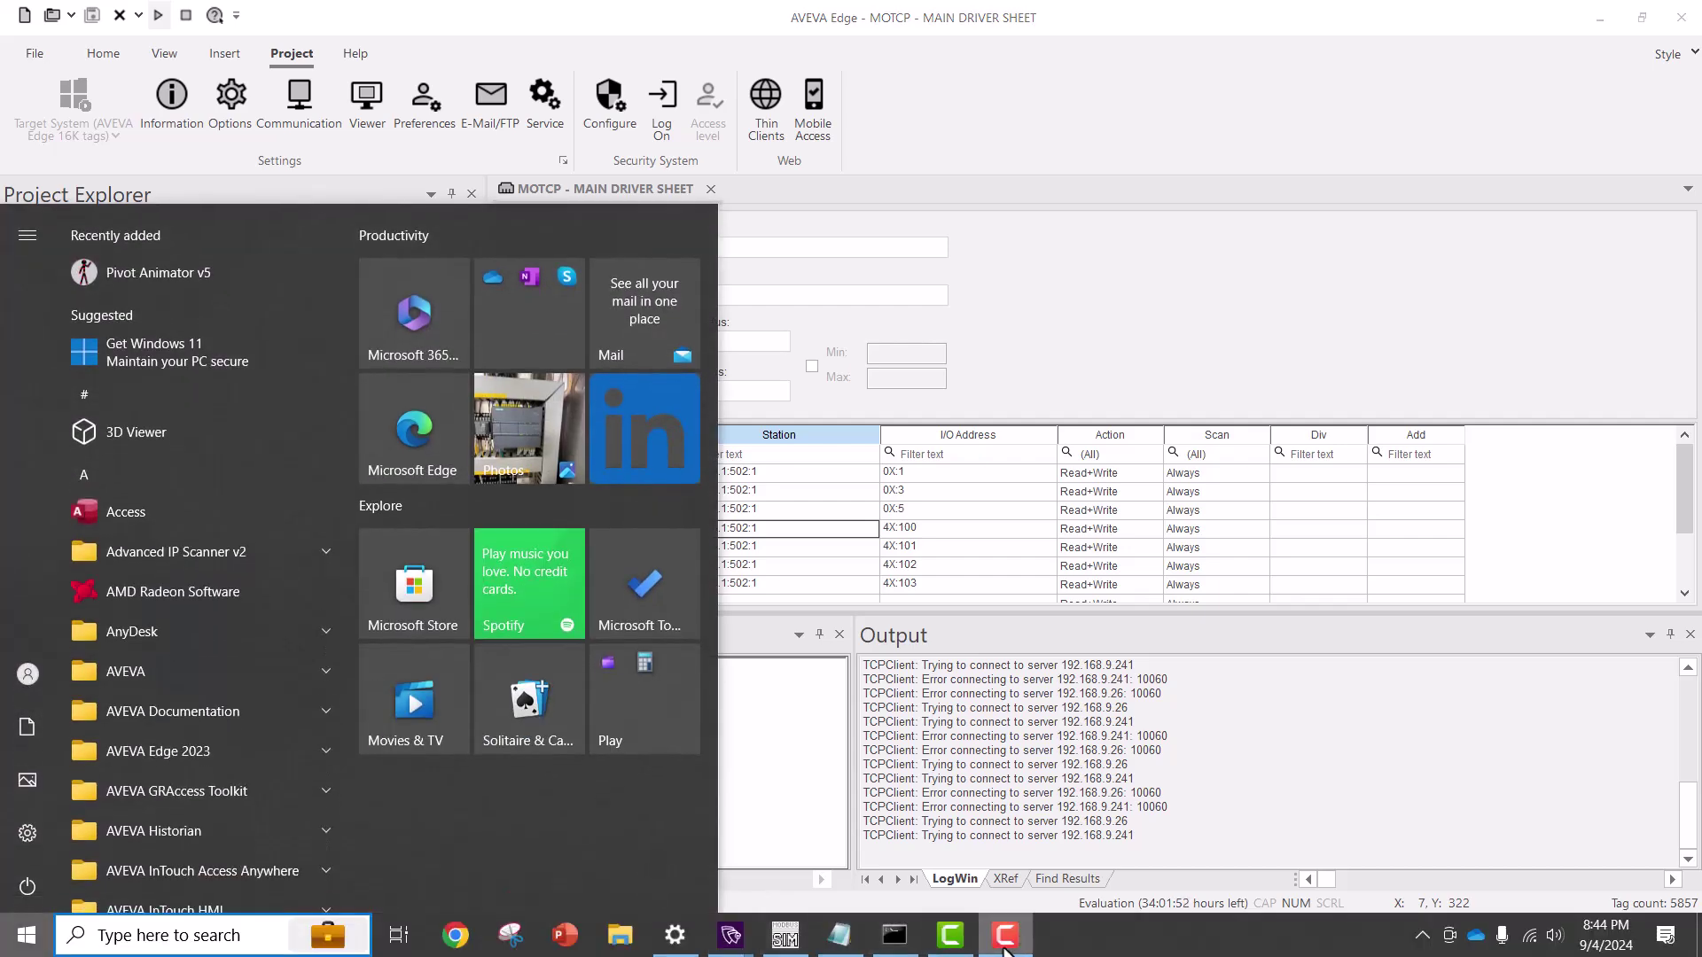